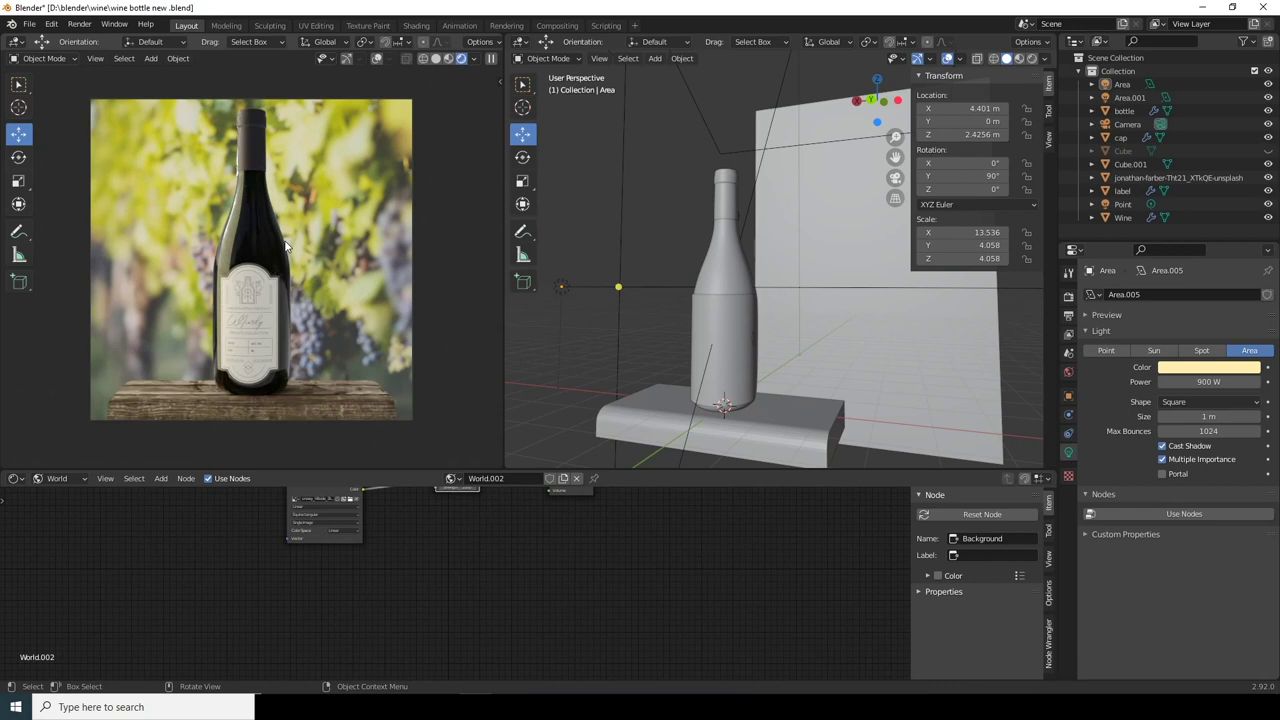
# Step: Examine the finished wine bottle scene from several angles, including the label, the camera and the side area light
pyautogui.click(690, 318)
pyautogui.moveTo(690, 318)
pyautogui.mouseDown(button='middle')
pyautogui.moveTo(654, 312)
pyautogui.moveTo(708, 320)
pyautogui.mouseUp(button='middle')
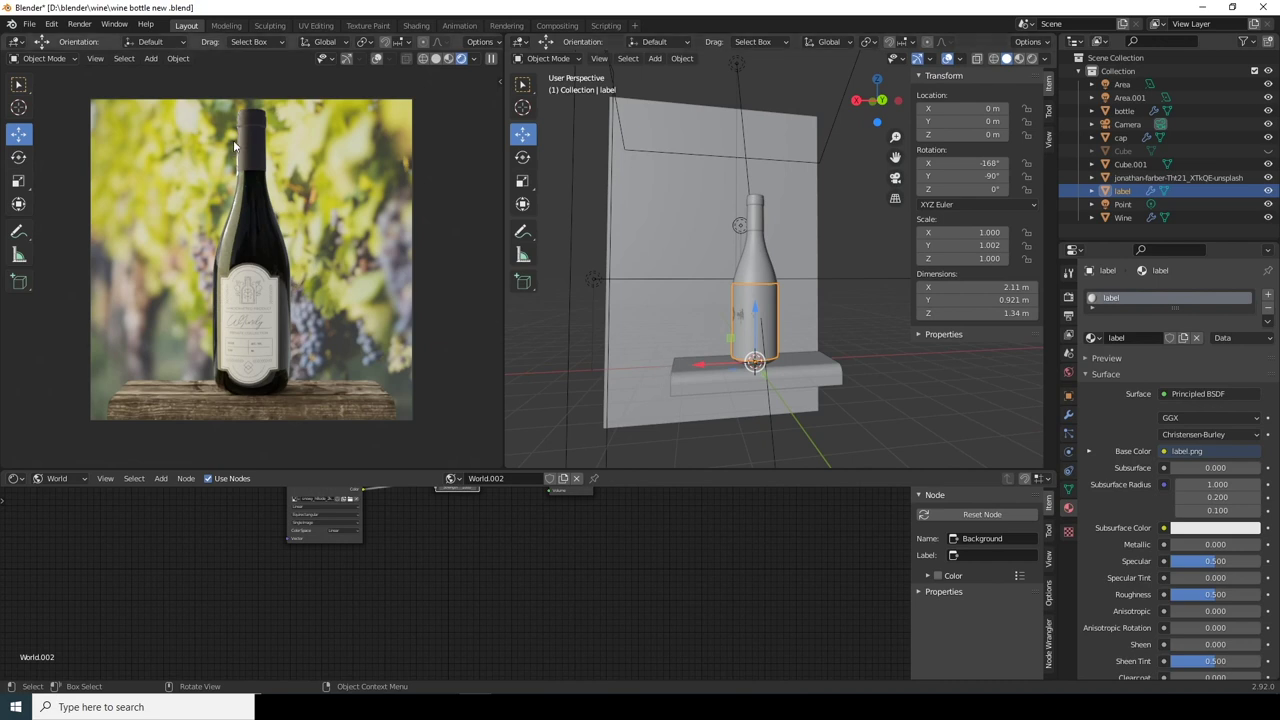
pyautogui.moveTo(658, 332); pyautogui.dragTo(746, 240, button='middle')
pyautogui.scroll(2, 746, 230)
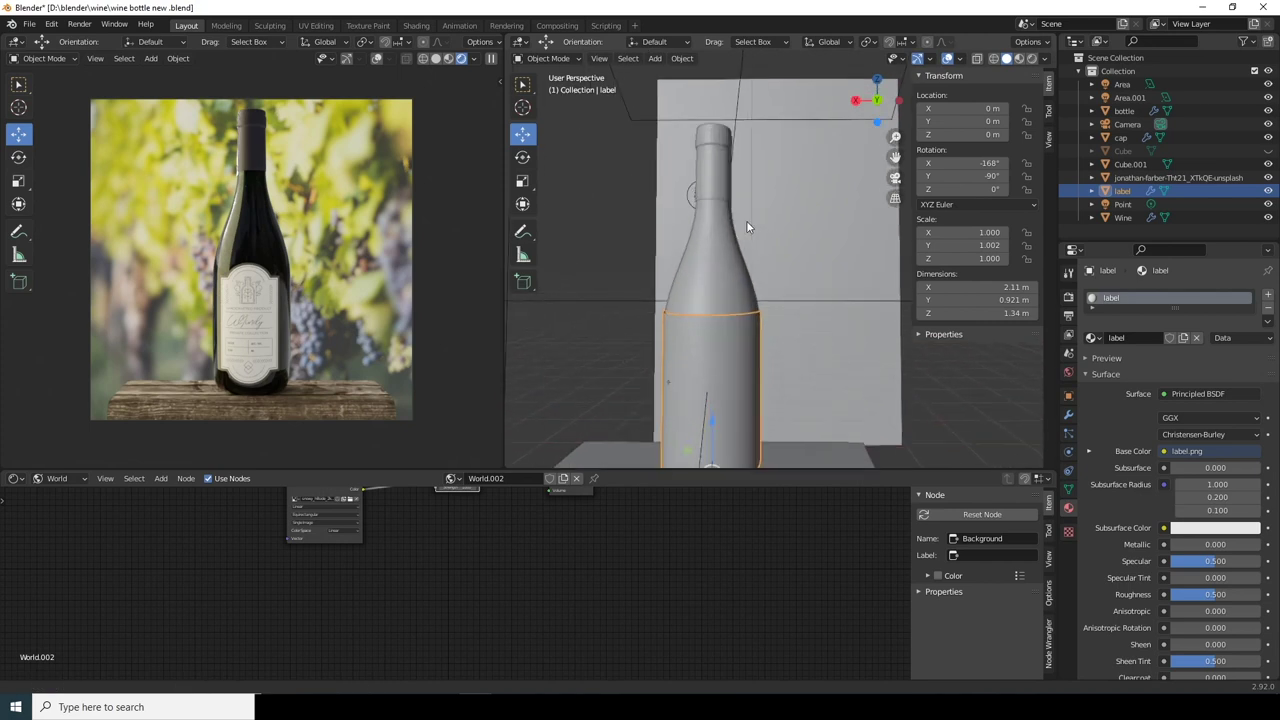
pyautogui.scroll(-4, 748, 259)
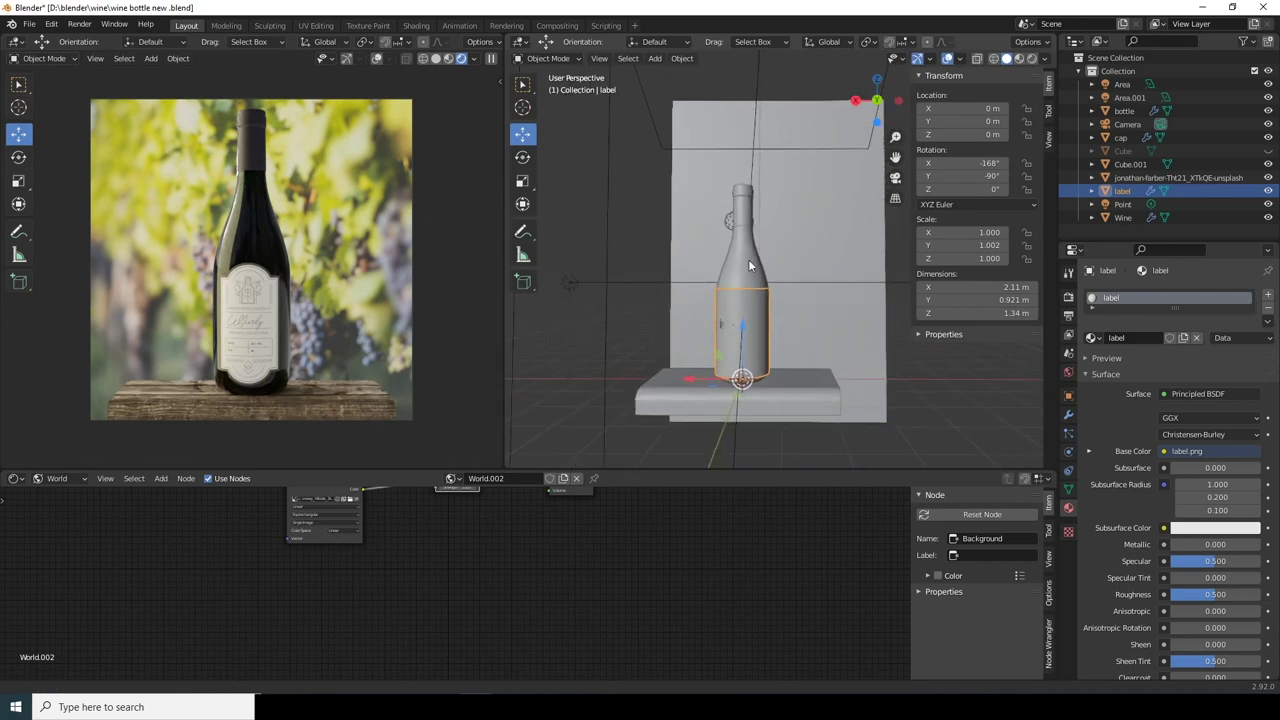
pyautogui.click(580, 193)
pyautogui.click(636, 229)
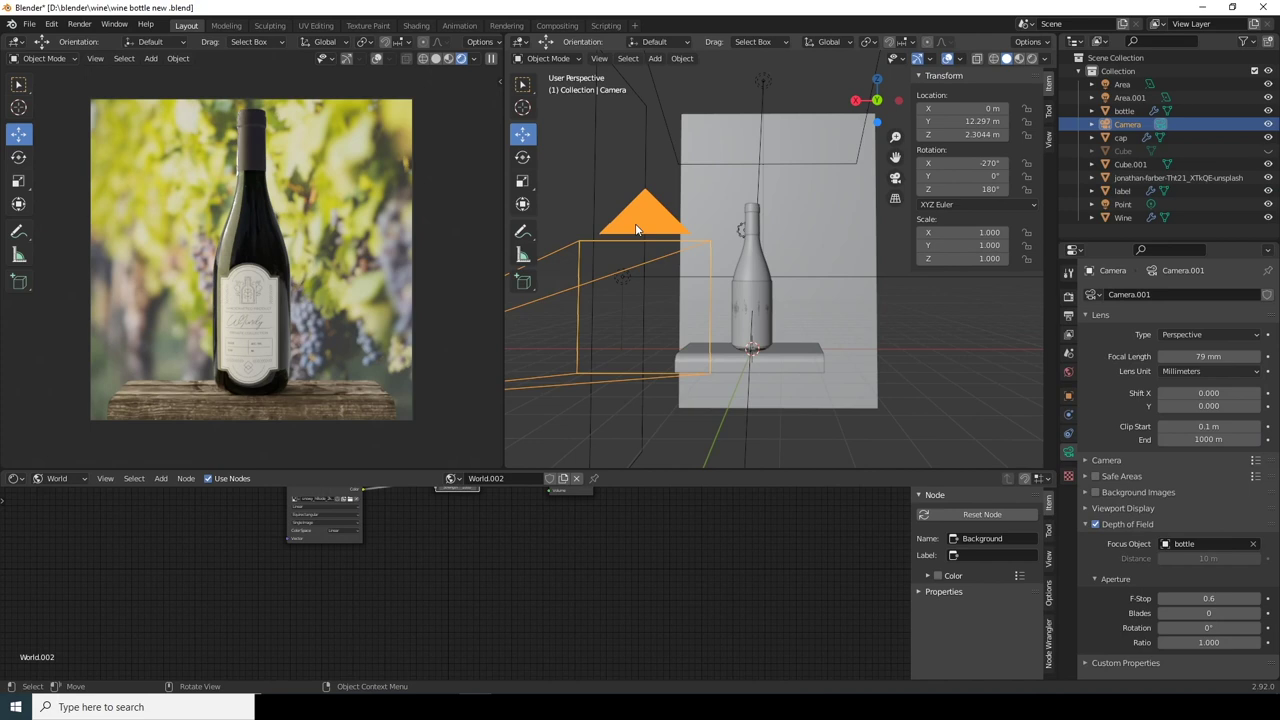
pyautogui.click(573, 195)
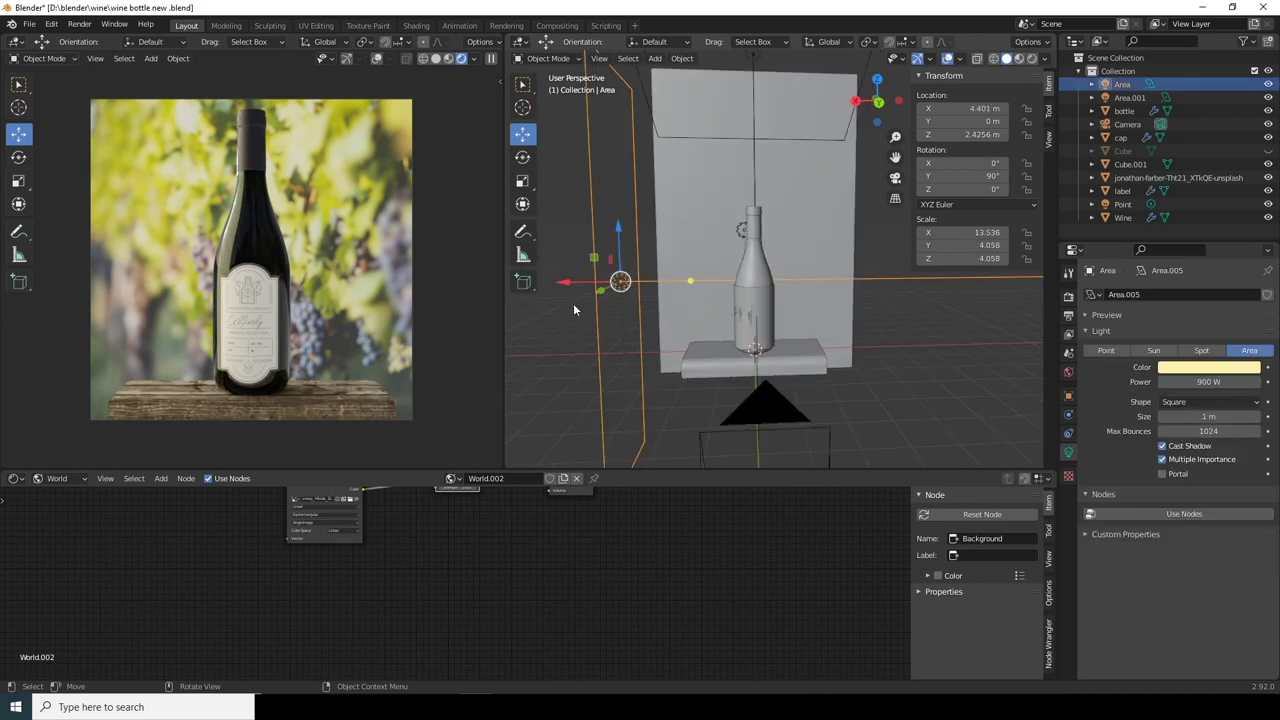
pyautogui.click(566, 309)
pyautogui.click(598, 304)
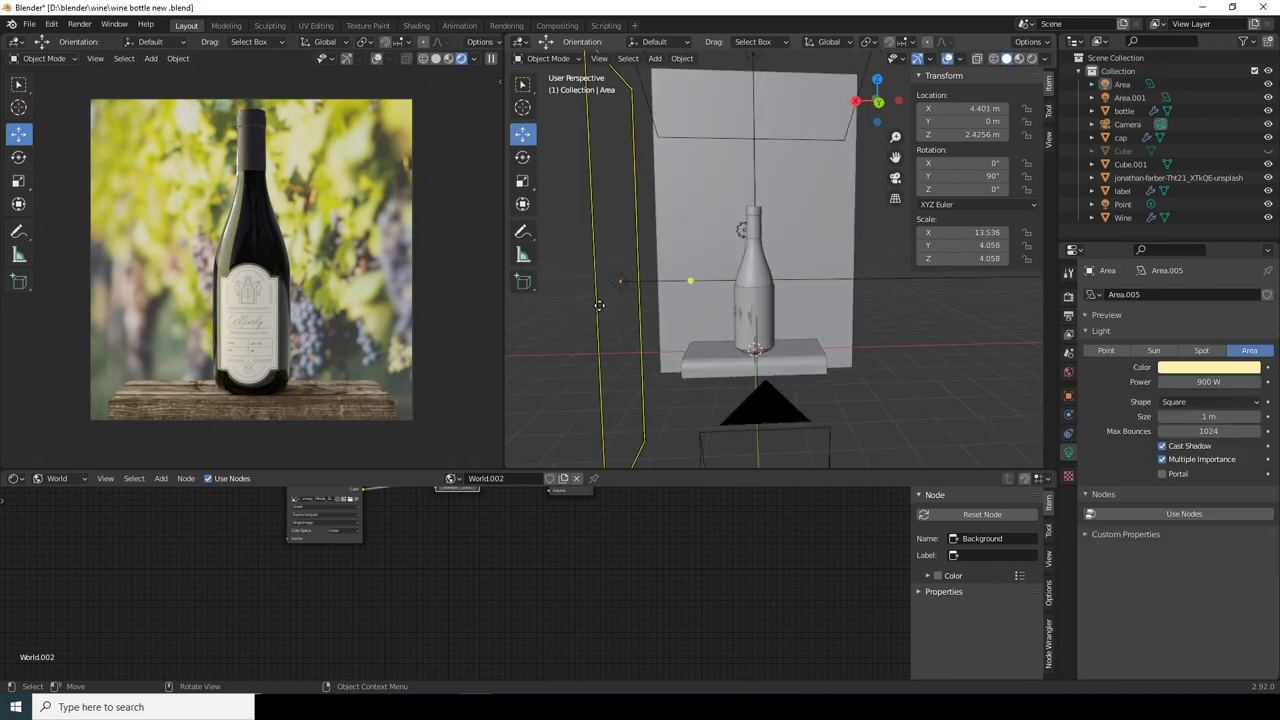
pyautogui.click(598, 304)
pyautogui.click(632, 232)
pyautogui.click(635, 248)
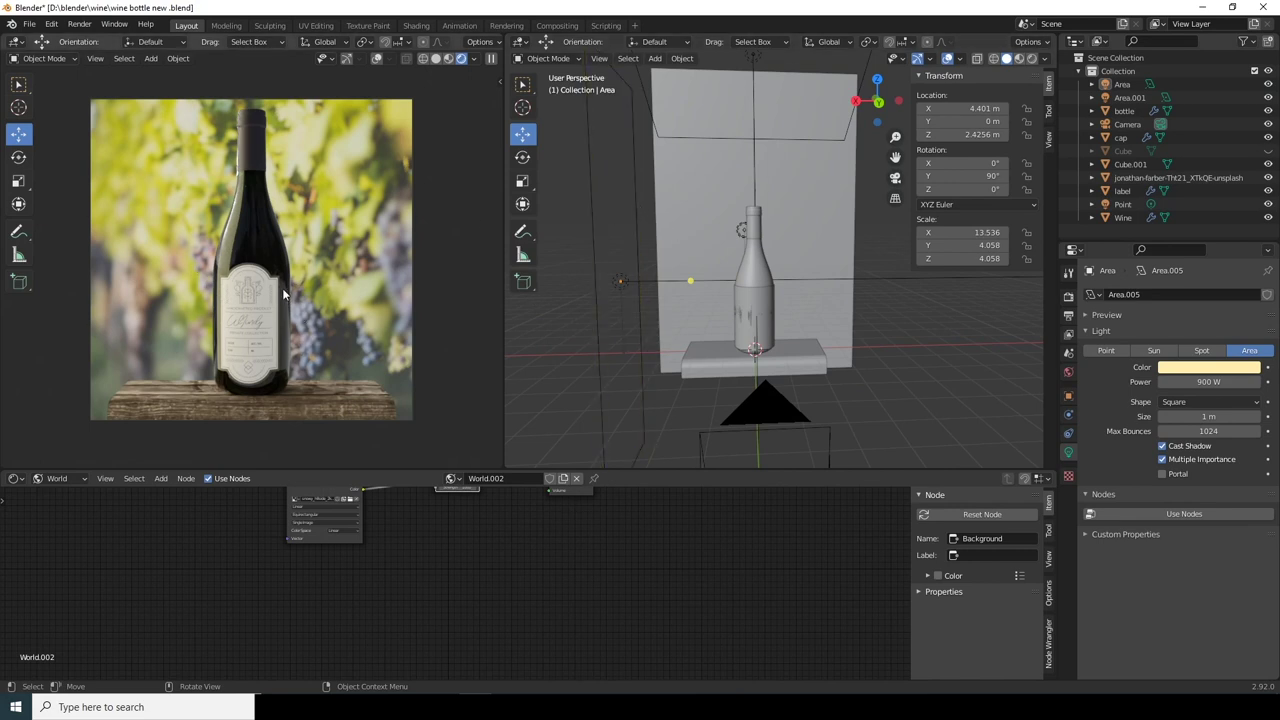
pyautogui.moveTo(560, 341); pyautogui.dragTo(564, 331, button='middle')
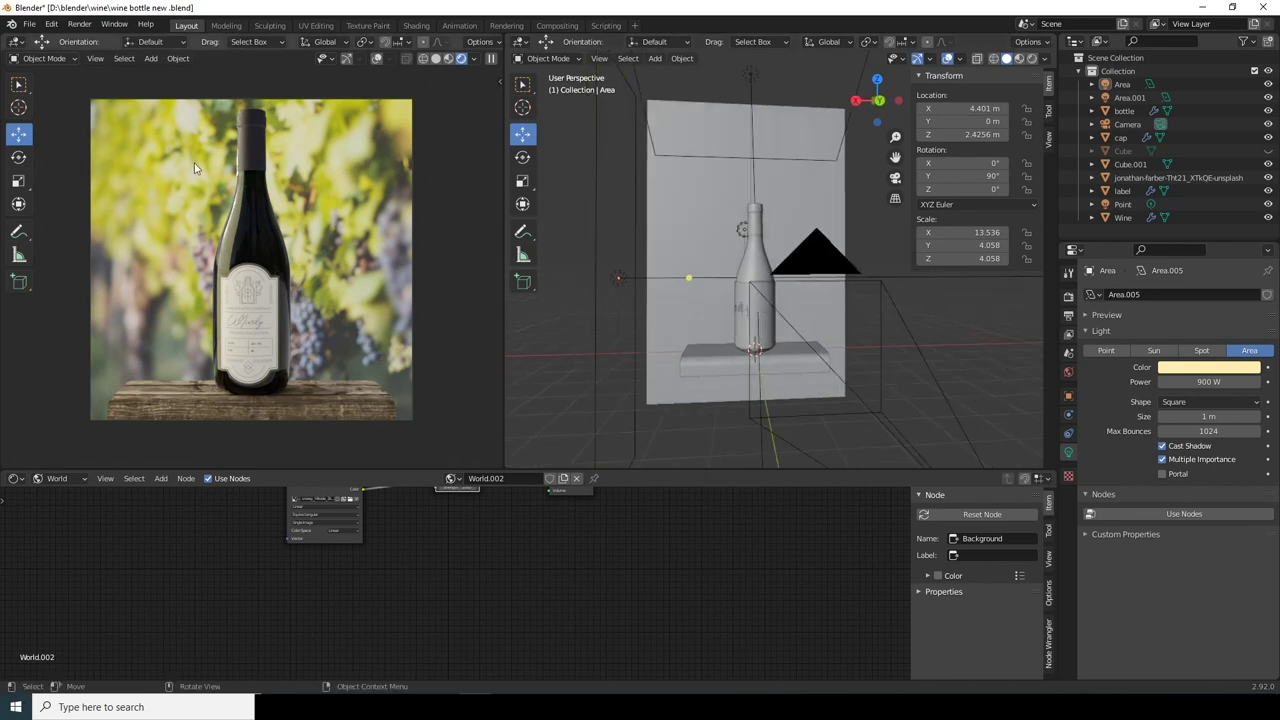
# Step: Start a new General file without saving the changes to the current wine bottle file
pyautogui.click(29, 25)
pyautogui.moveTo(34, 42)
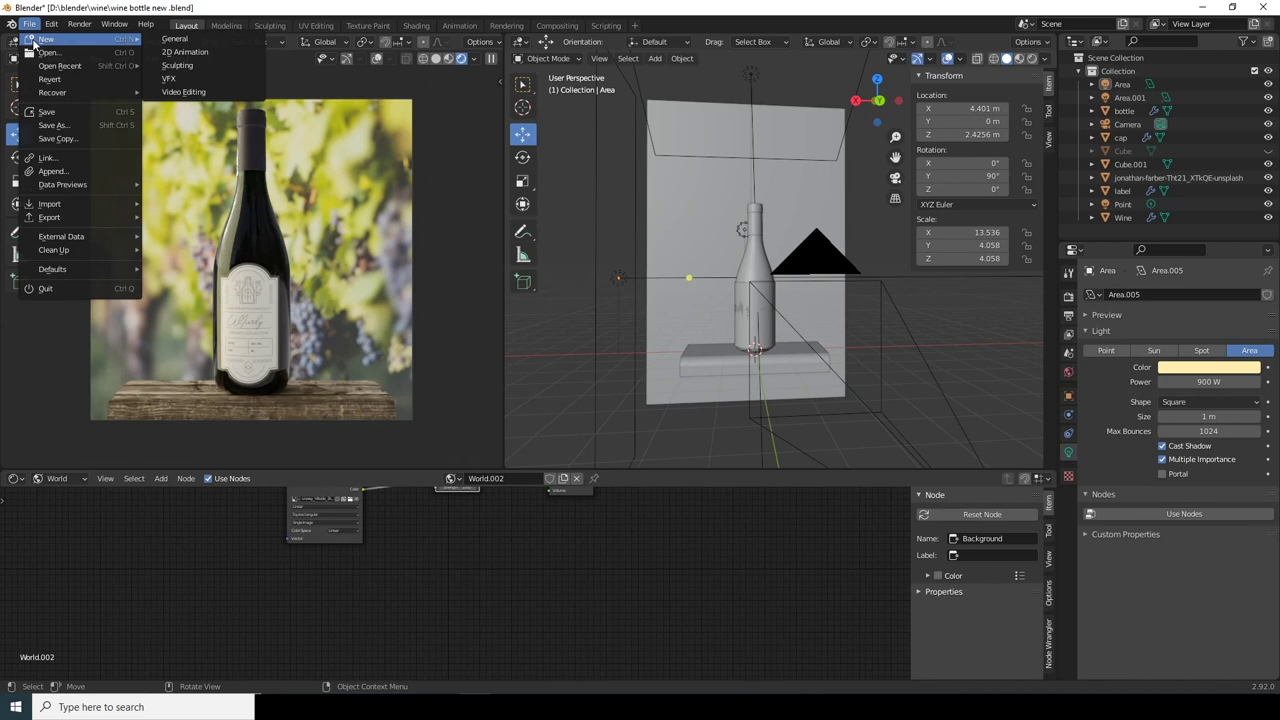
pyautogui.click(188, 40)
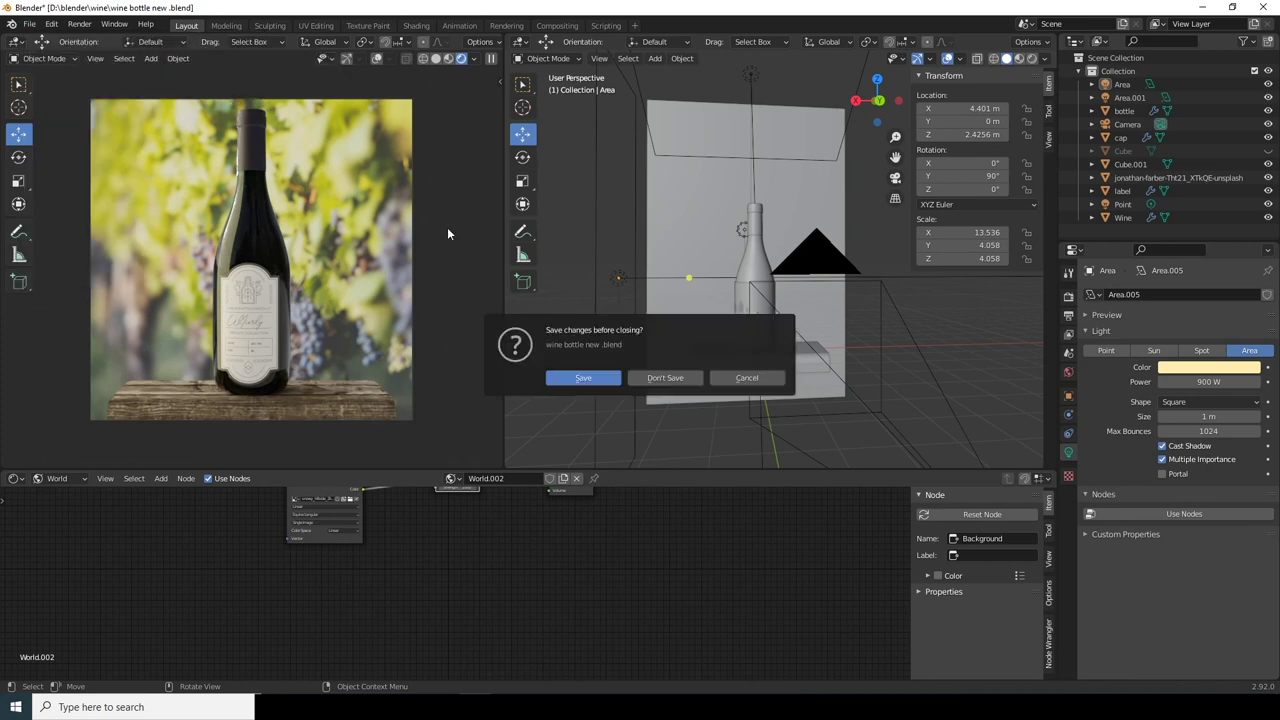
pyautogui.click(650, 379)
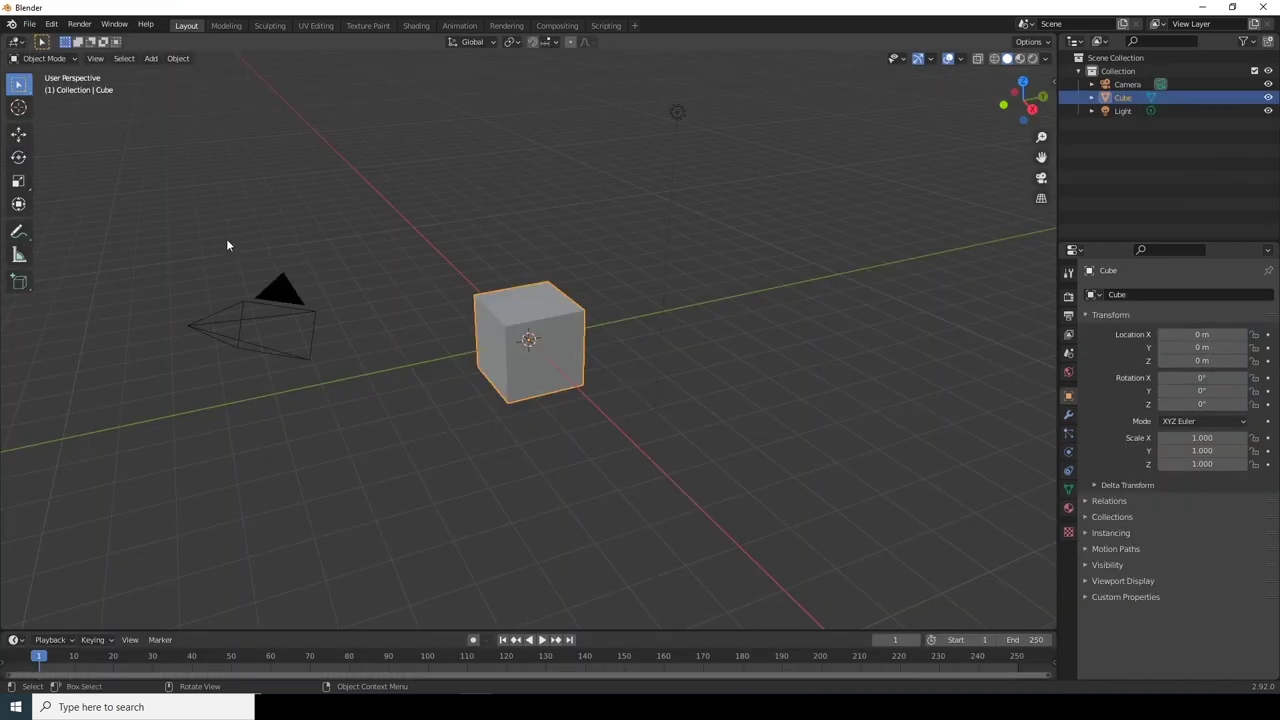
# Step: Delete the default camera, cube and light from the scene
pyautogui.click(134, 212)
pyautogui.moveTo(188, 213); pyautogui.dragTo(658, 465)
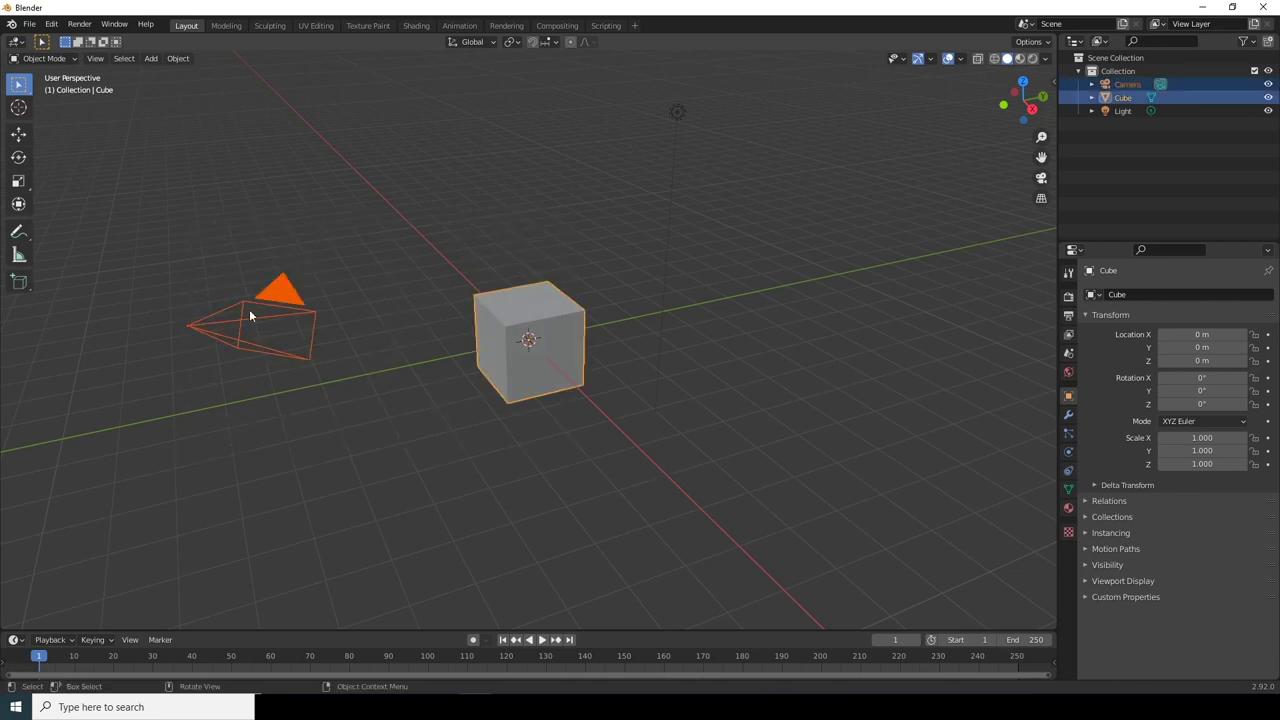
pyautogui.press('Delete')
pyautogui.moveTo(621, 129); pyautogui.dragTo(810, 430)
pyautogui.press('Delete')
# Step: Load th.jpg from the Desktop as a reference image aligned to the back orthographic view
pyautogui.moveTo(697, 385); pyautogui.dragTo(583, 329, button='middle')
pyautogui.click(1040, 97)
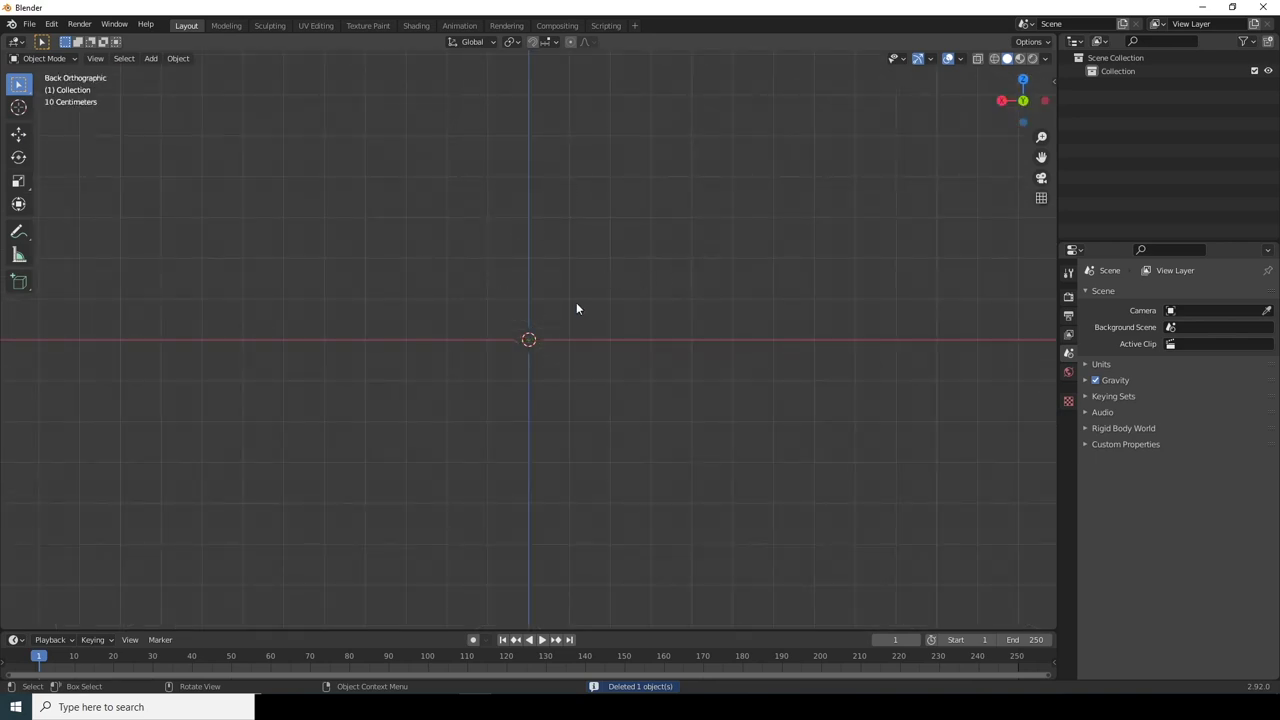
pyautogui.hotkey('shift', 'a')
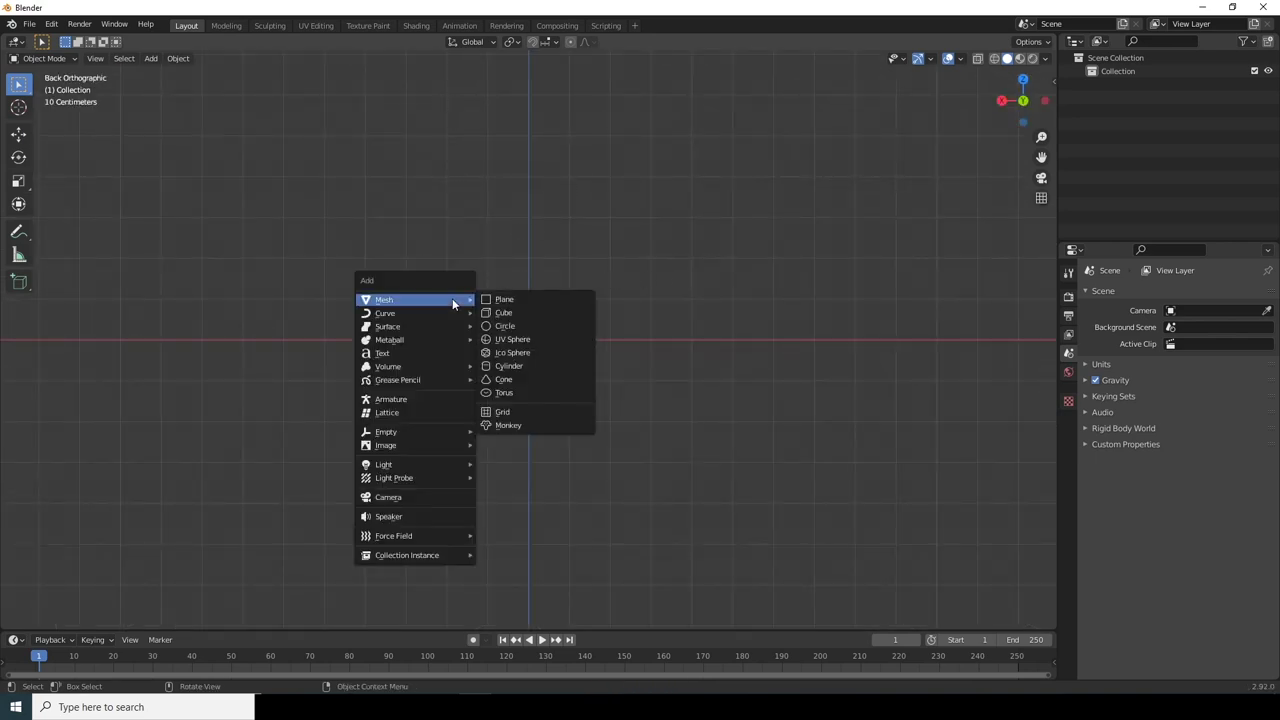
pyautogui.click(372, 190)
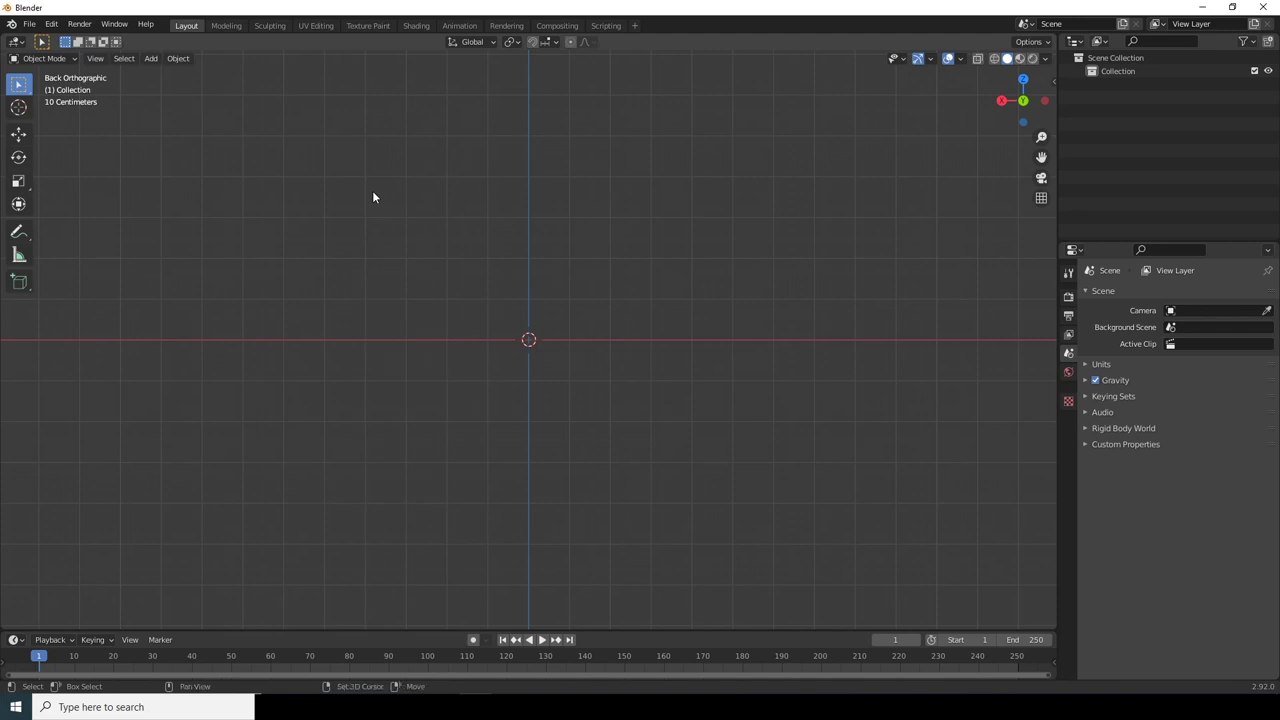
pyautogui.hotkey('shift', 'a')
pyautogui.moveTo(336, 339)
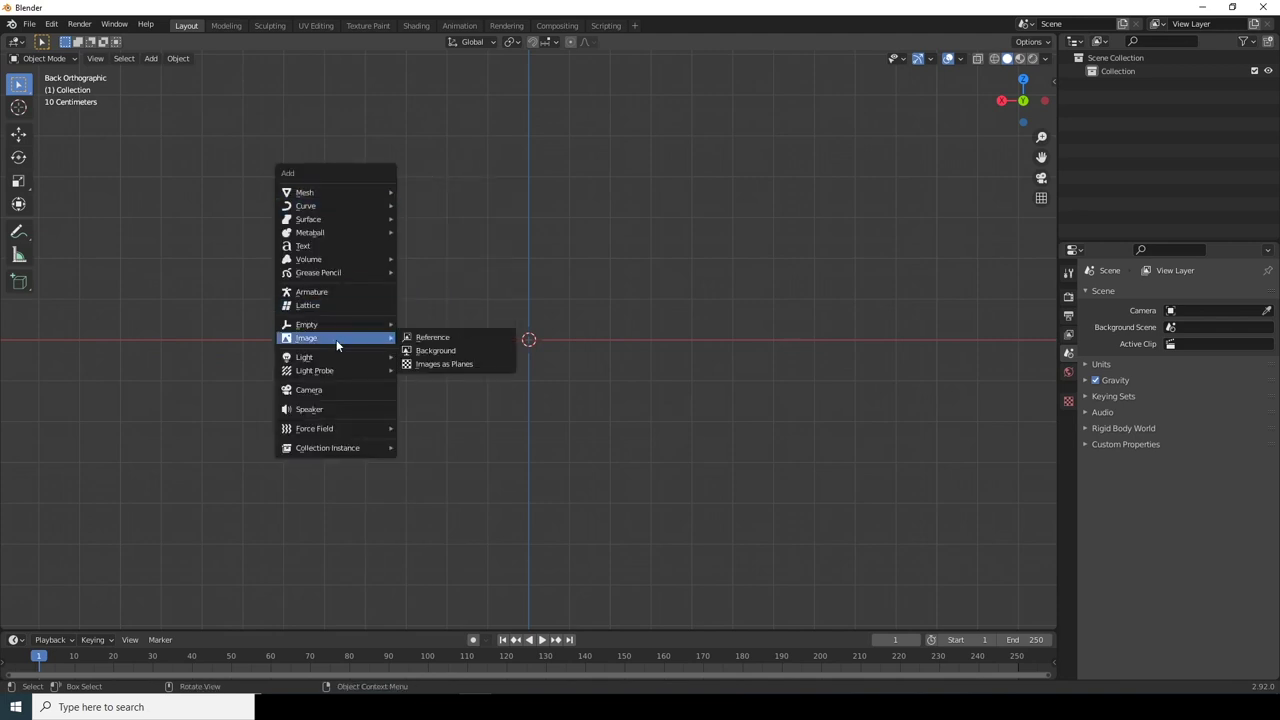
pyautogui.click(447, 338)
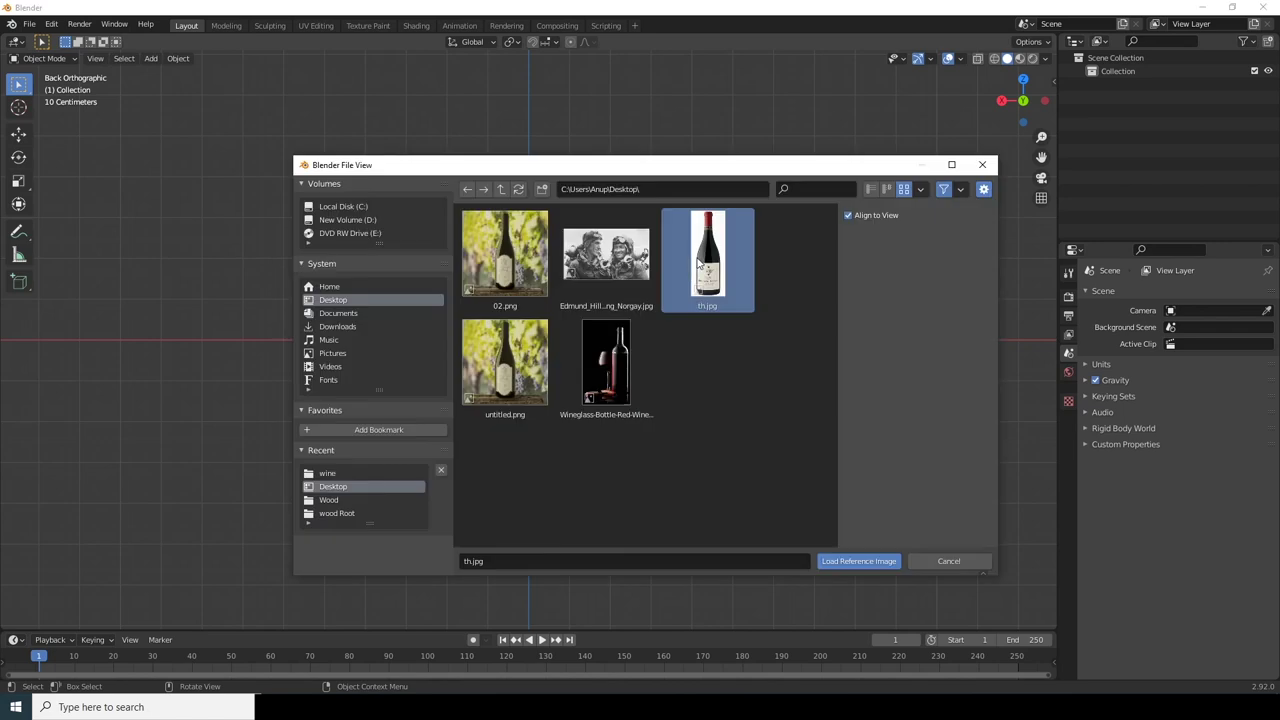
pyautogui.click(869, 563)
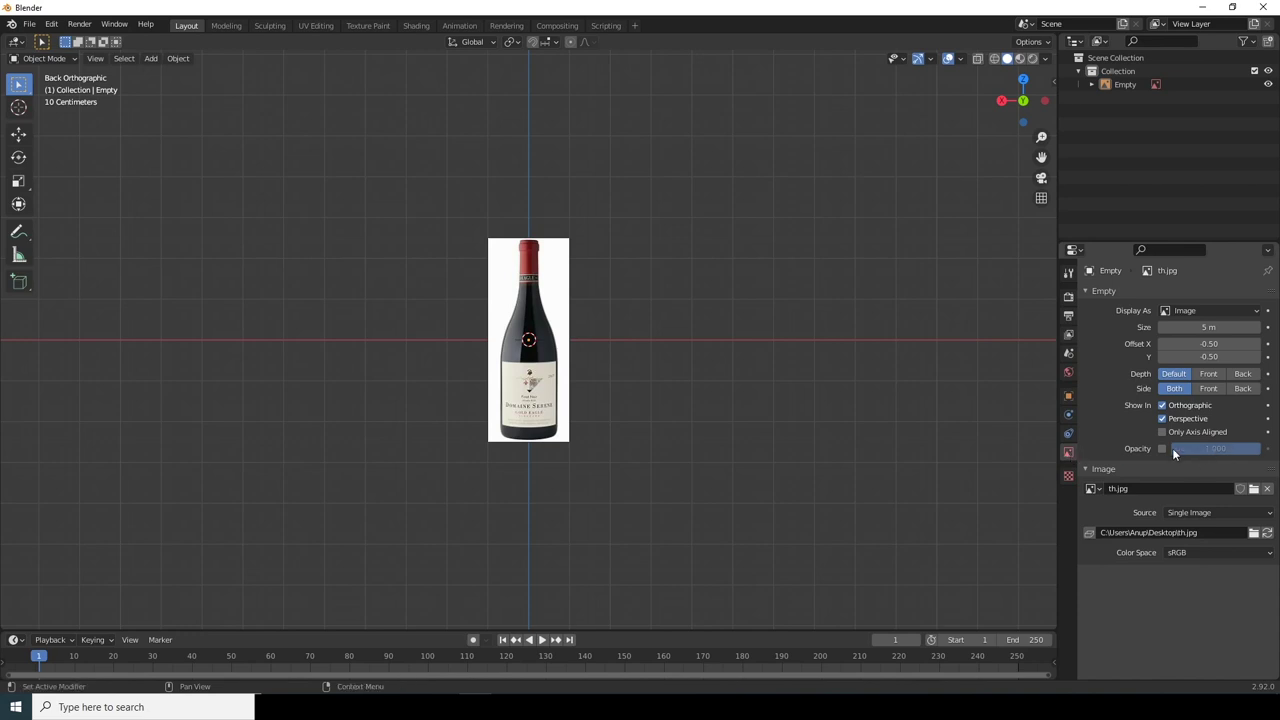
# Step: Lower the reference image's opacity to about 0.2 and raise the image until the bottle's base sits on the X axis
pyautogui.click(1161, 449)
pyautogui.moveTo(1220, 452); pyautogui.dragTo(1136, 452)
pyautogui.click(543, 409)
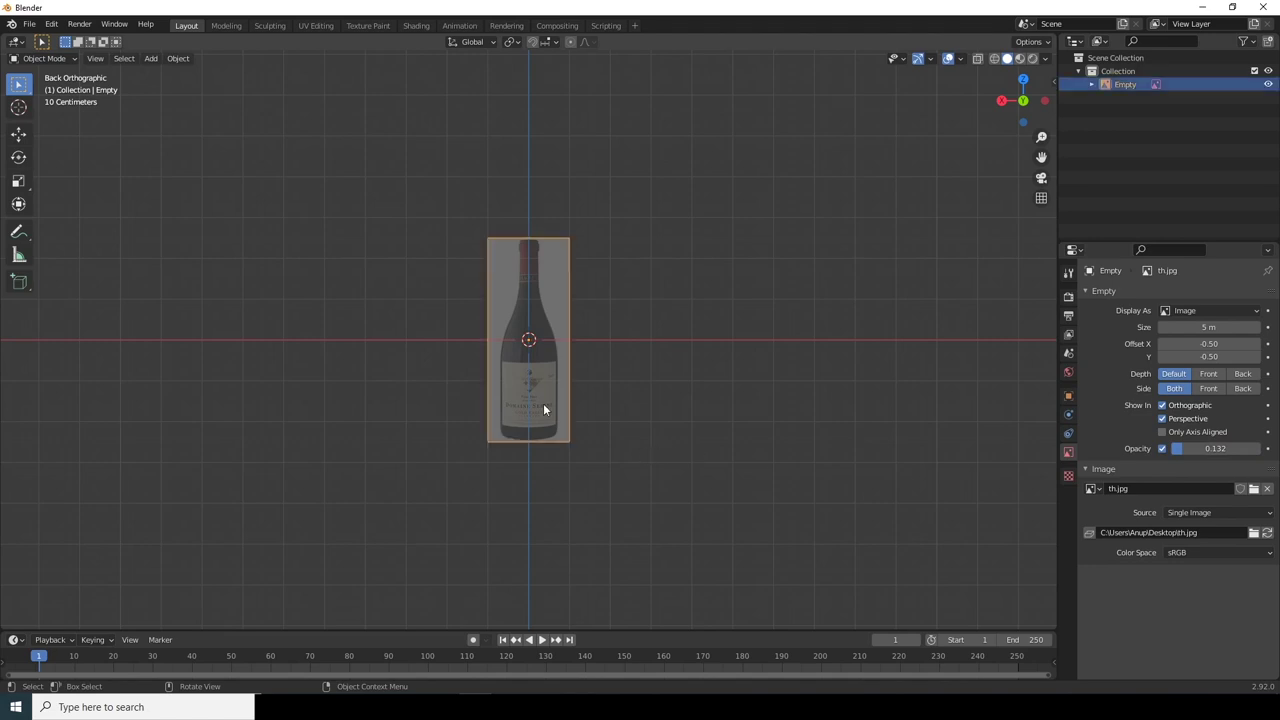
pyautogui.click(22, 134)
pyautogui.moveTo(528, 291); pyautogui.dragTo(558, 223)
pyautogui.click(618, 375)
pyautogui.click(555, 290)
pyautogui.click(588, 301)
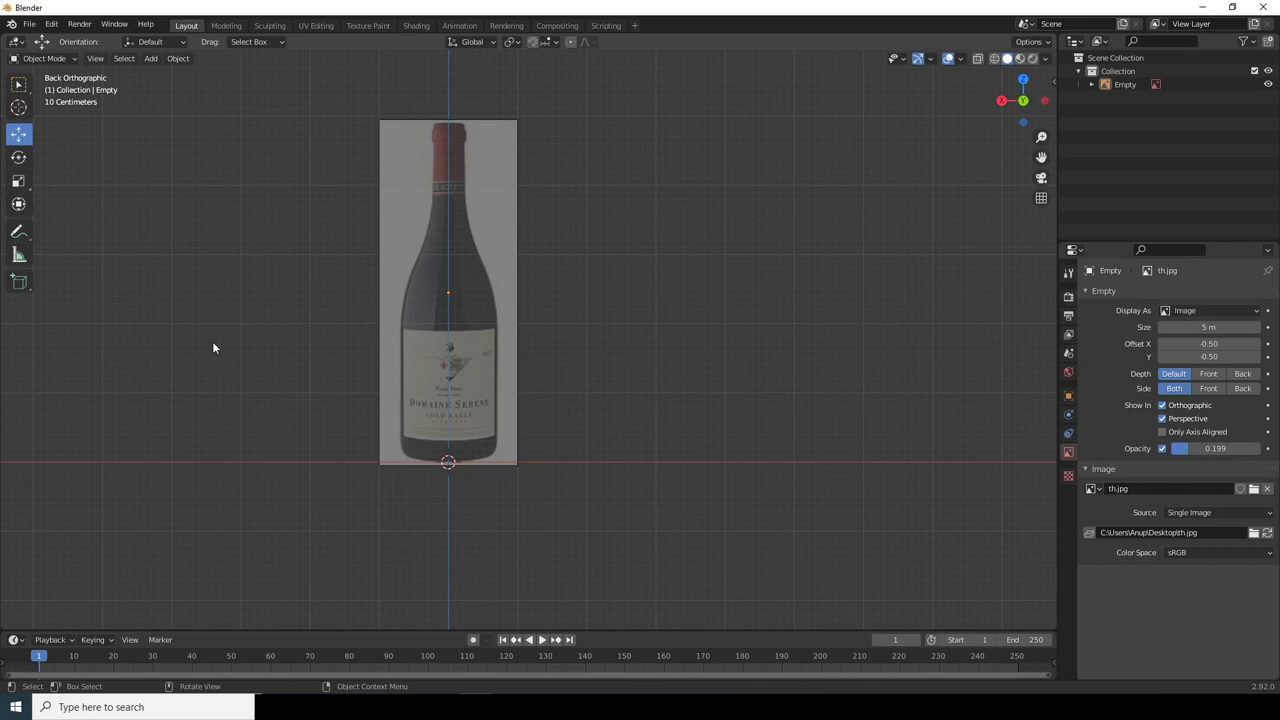
# Step: Add an unfilled mesh circle with a 1 m radius at the world origin
pyautogui.hotkey('shift', 'a')
pyautogui.moveTo(165, 200)
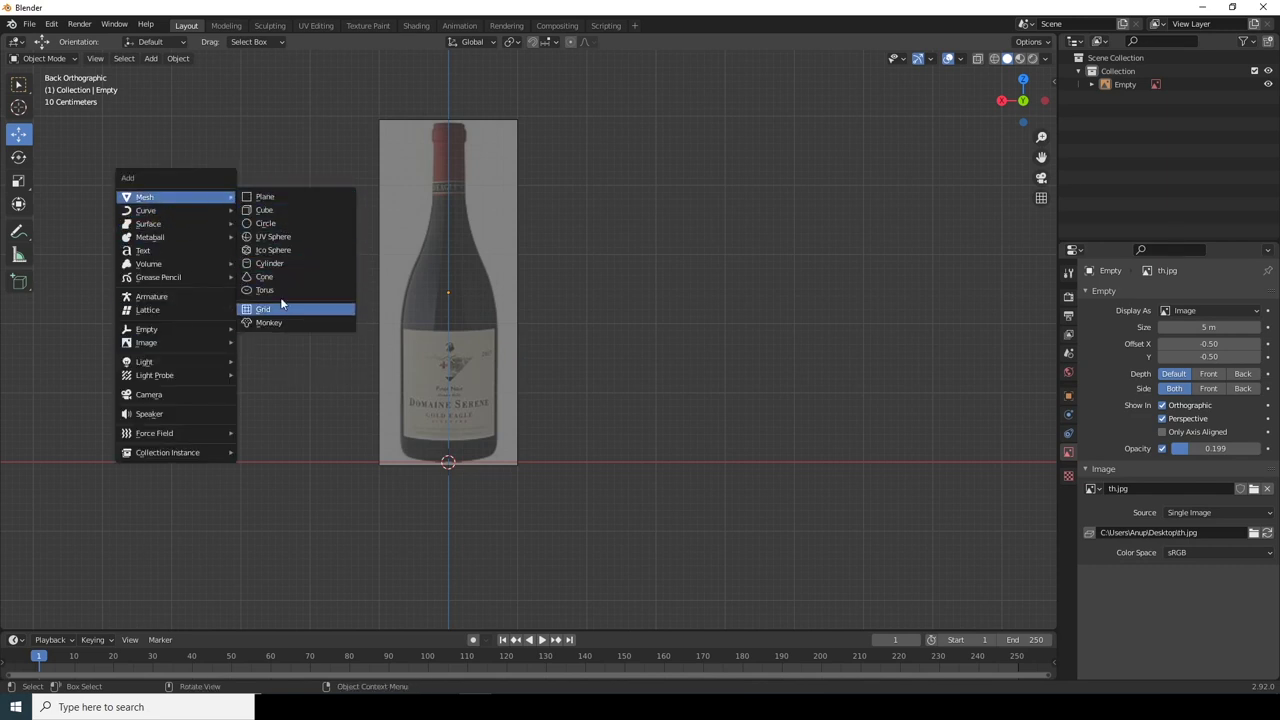
pyautogui.click(271, 224)
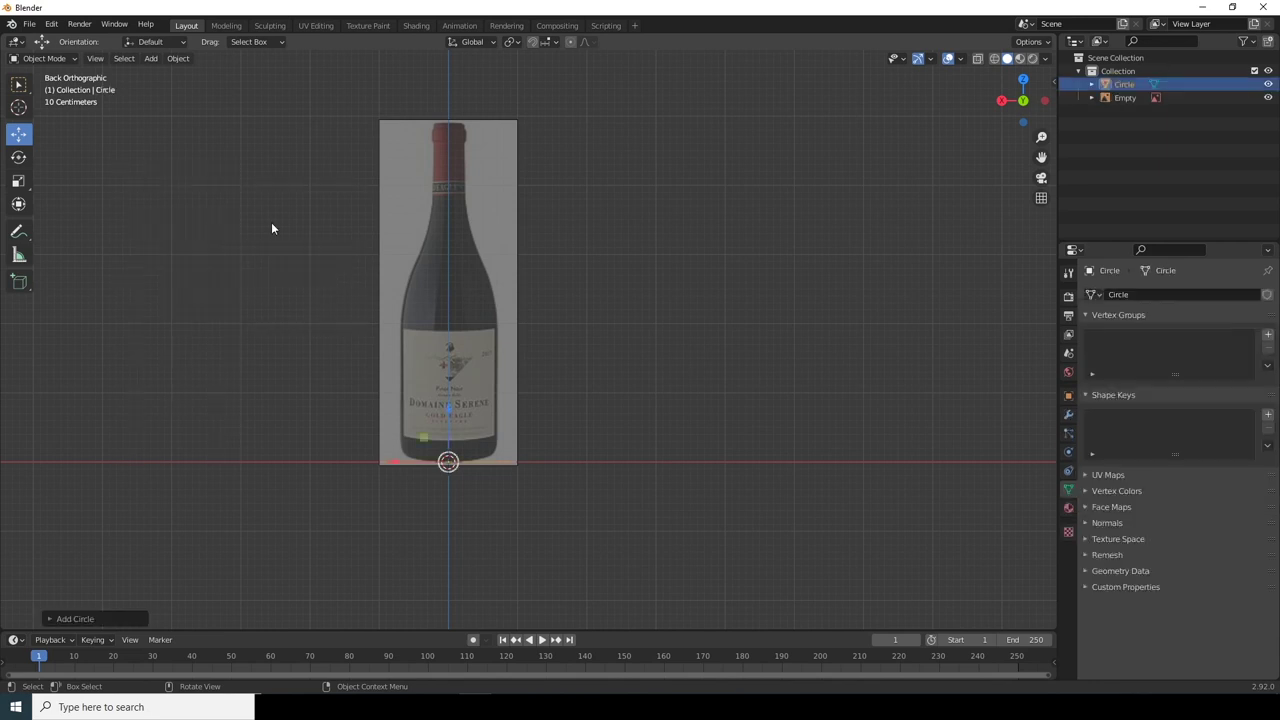
pyautogui.click(74, 620)
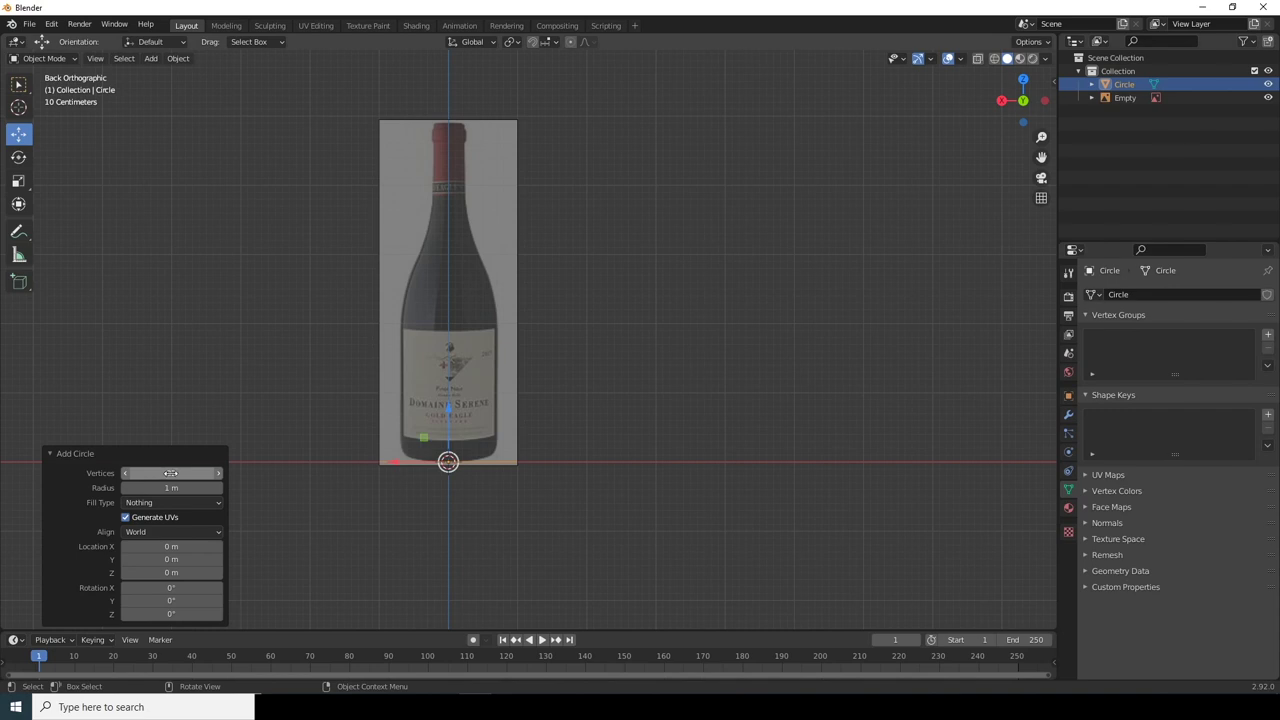
pyautogui.click(360, 412)
# Step: In the back view with wireframe shading, edit the circle and scale all its vertices to about 0.425
pyautogui.moveTo(860, 396); pyautogui.dragTo(534, 378, button='middle')
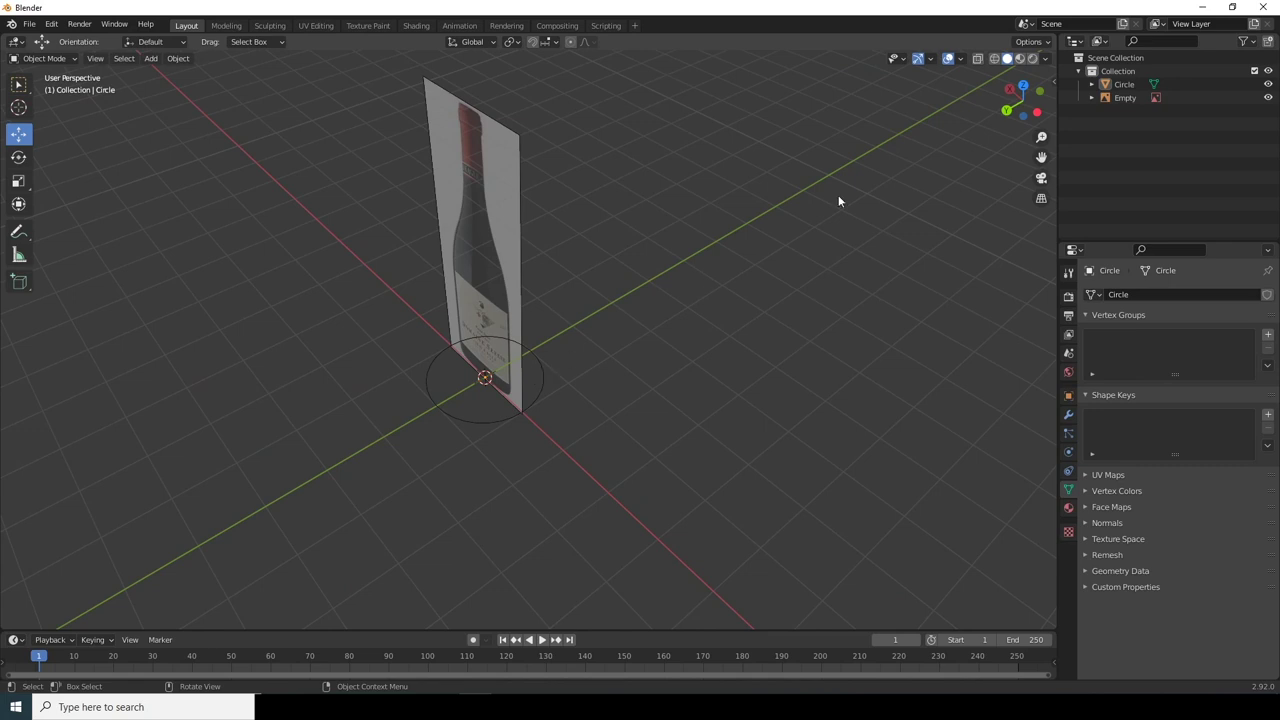
pyautogui.click(1037, 112)
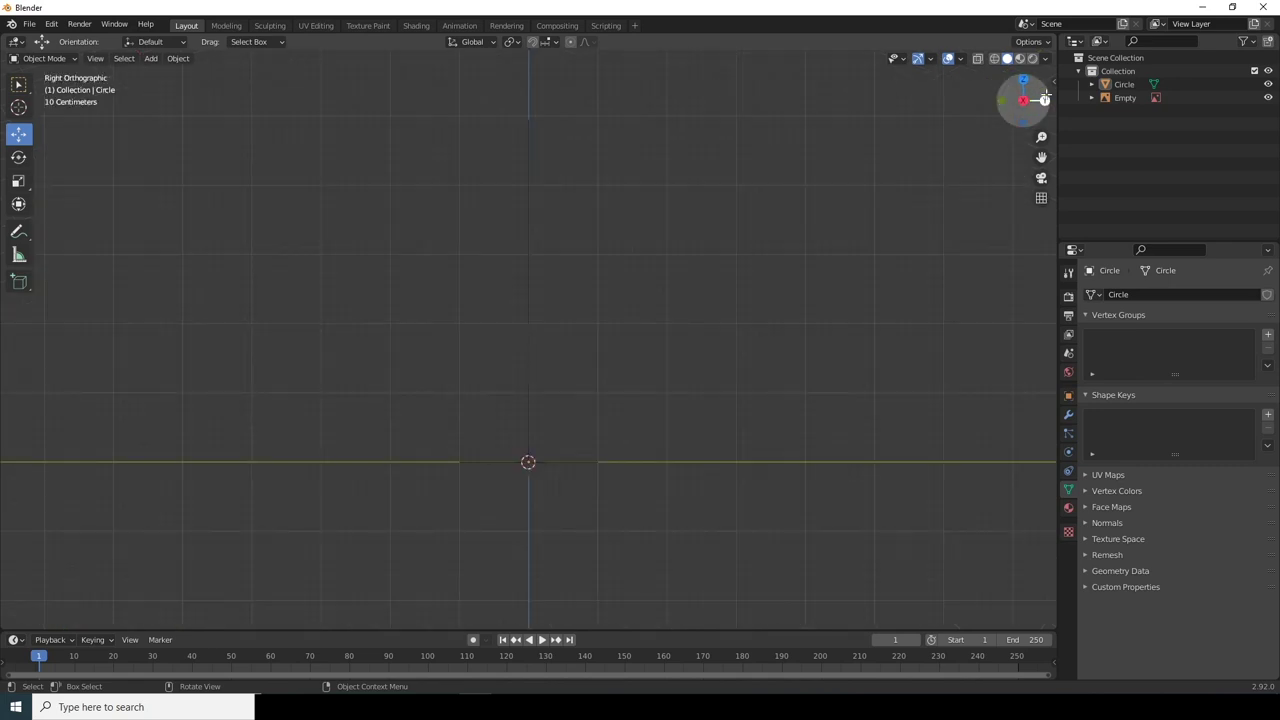
pyautogui.click(1044, 99)
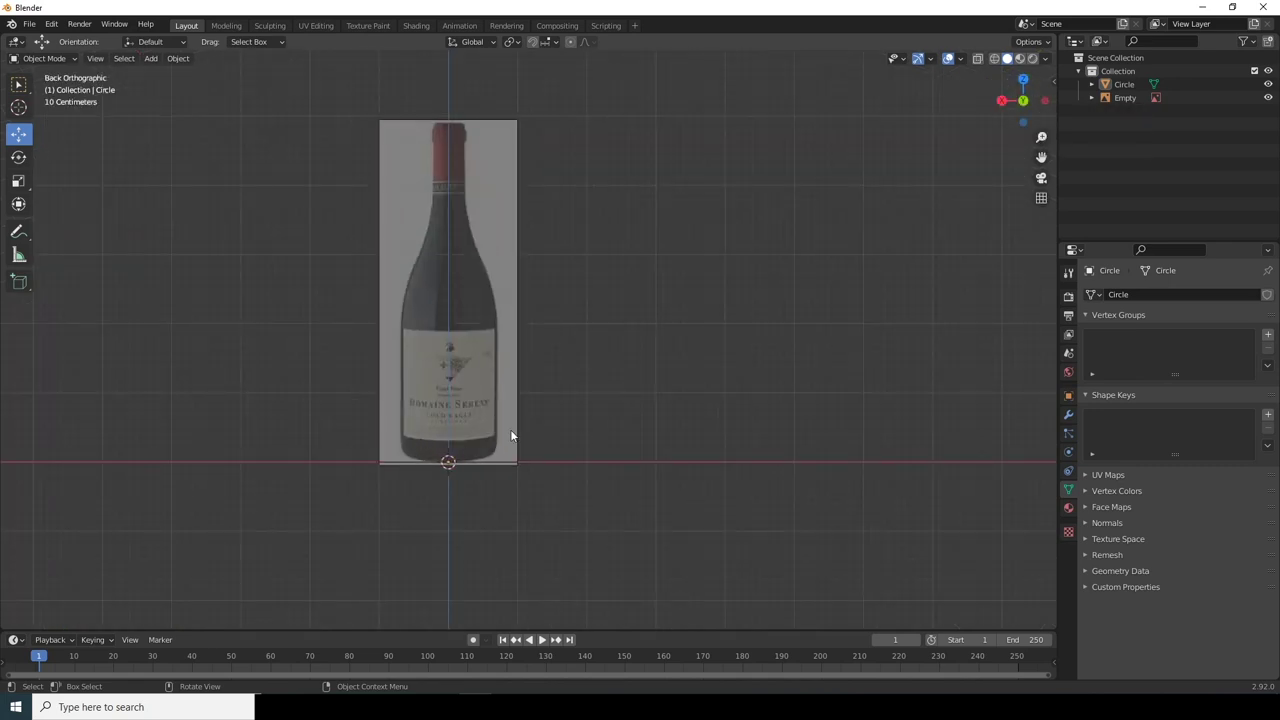
pyautogui.press('Tab')
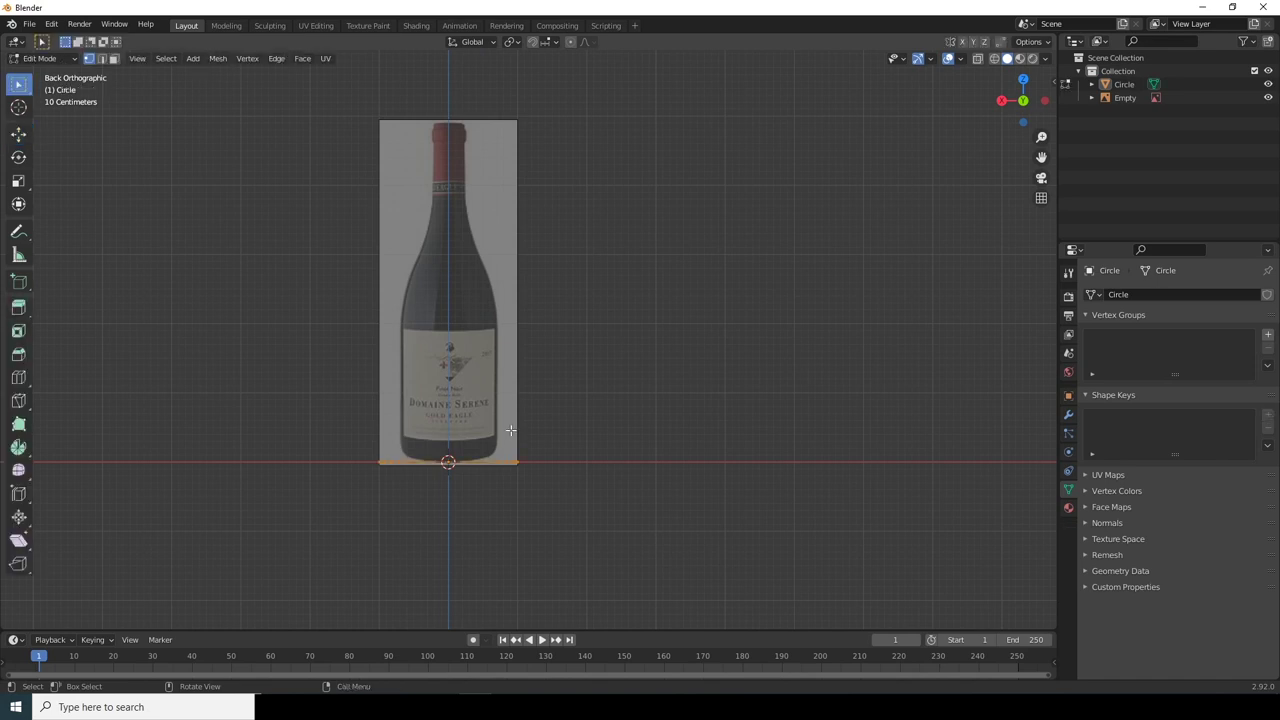
pyautogui.click(995, 60)
pyautogui.moveTo(293, 377); pyautogui.dragTo(810, 552)
pyautogui.press('s')
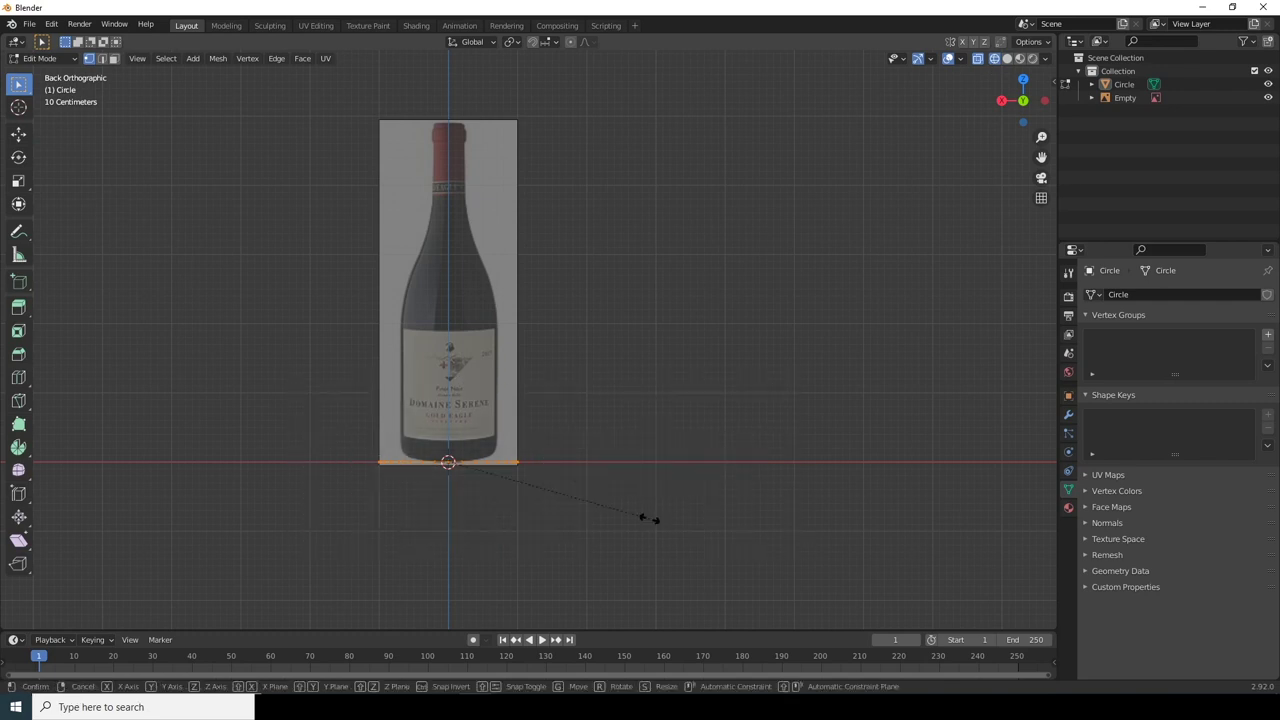
pyautogui.click(530, 492)
# Step: Widen the circle to match the bottle's rounded base in the reference and raise it about 0.1 m along Z
pyautogui.scroll(4, 406, 448)
pyautogui.keyDown('shift'); pyautogui.moveTo(406, 448); pyautogui.dragTo(481, 310, button='middle'); pyautogui.keyUp('shift')
pyautogui.keyDown('ctrl'); pyautogui.moveTo(449, 469); pyautogui.dragTo(483, 404, button='middle'); pyautogui.keyUp('ctrl')
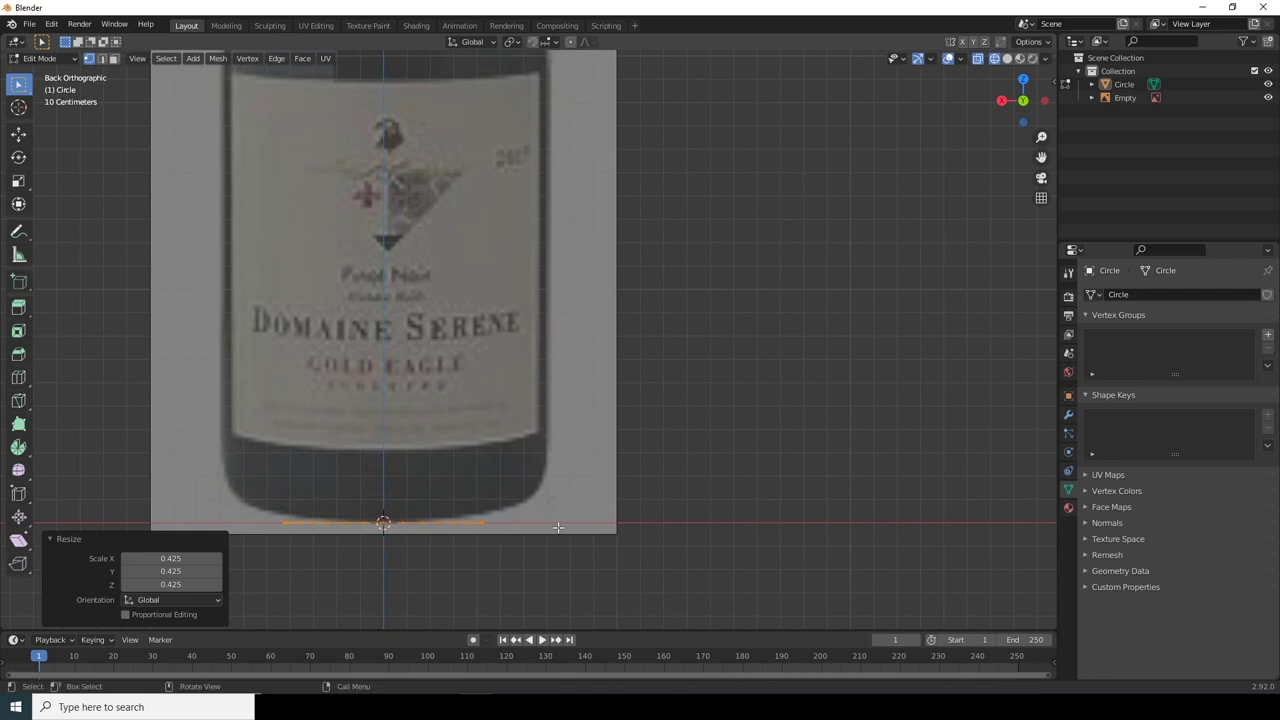
pyautogui.press('s')
pyautogui.click(645, 556)
pyautogui.click(18, 134)
pyautogui.moveTo(383, 469); pyautogui.dragTo(383, 446)
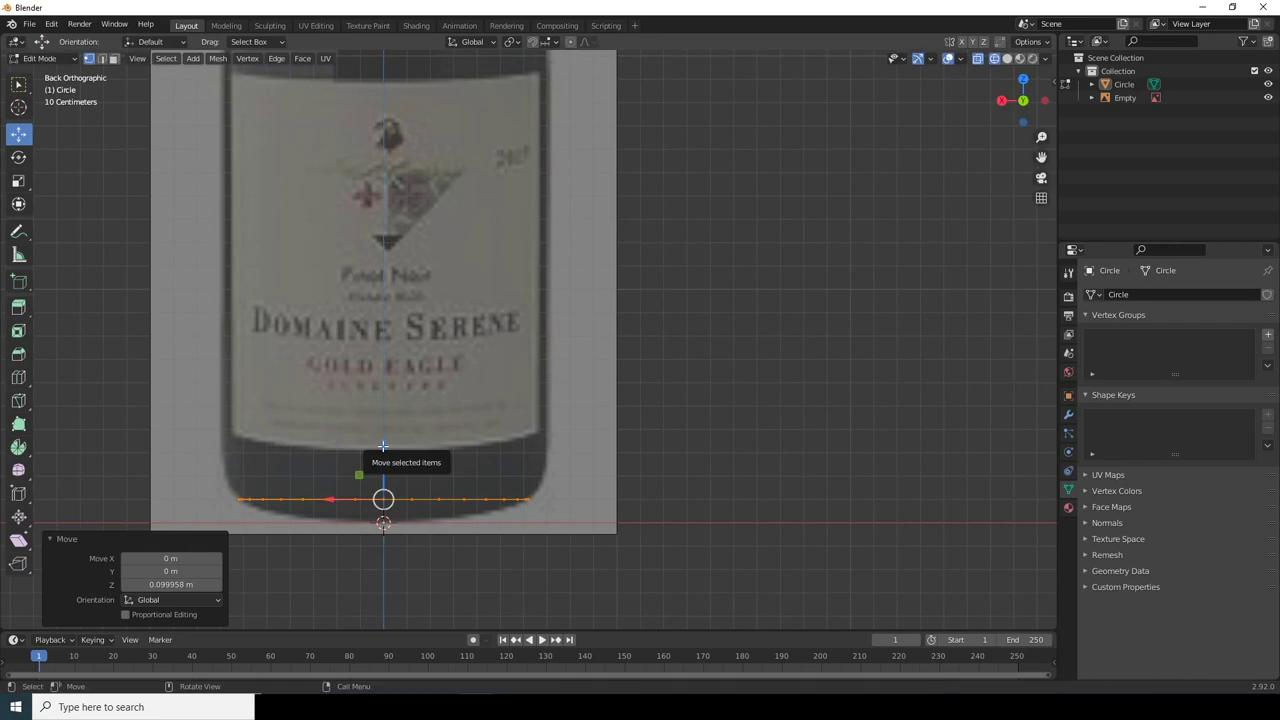
# Step: Extrude the base ring, raise it about 0.094 m and scale it by about 1.06 to follow the bottle's outline
pyautogui.press('g')
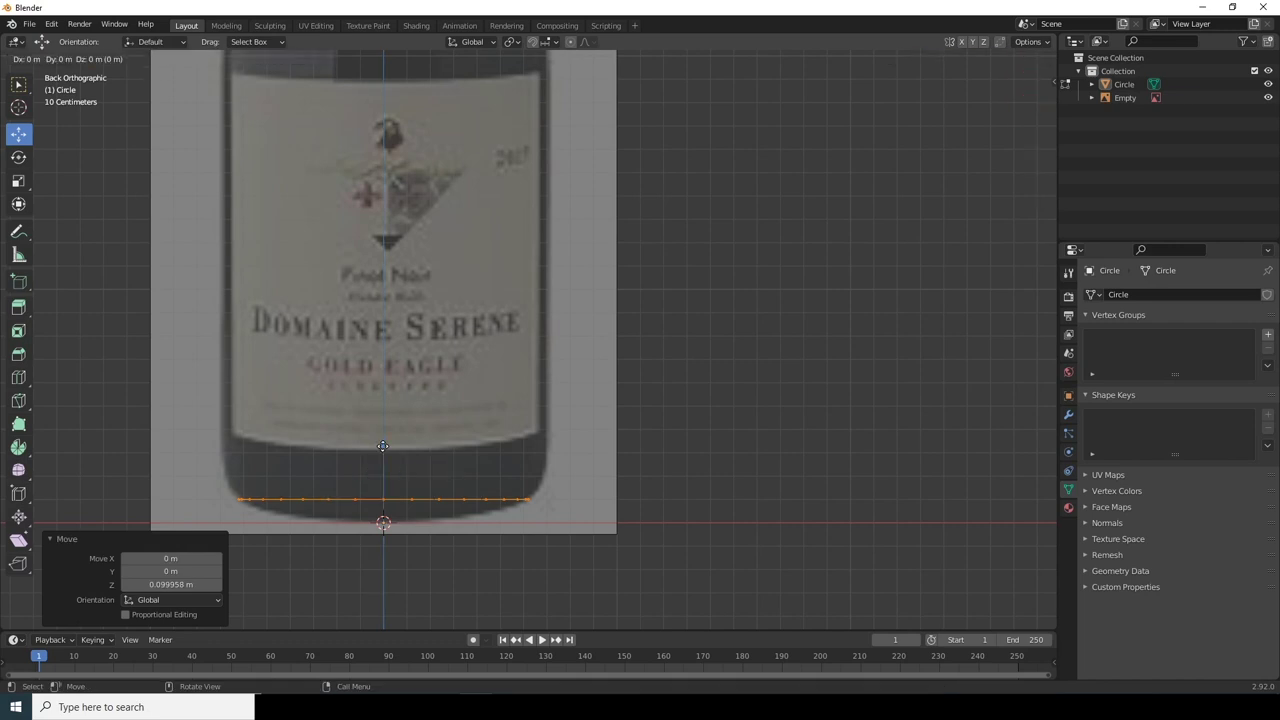
pyautogui.click(383, 446)
pyautogui.moveTo(383, 448); pyautogui.dragTo(383, 426)
pyautogui.press('s')
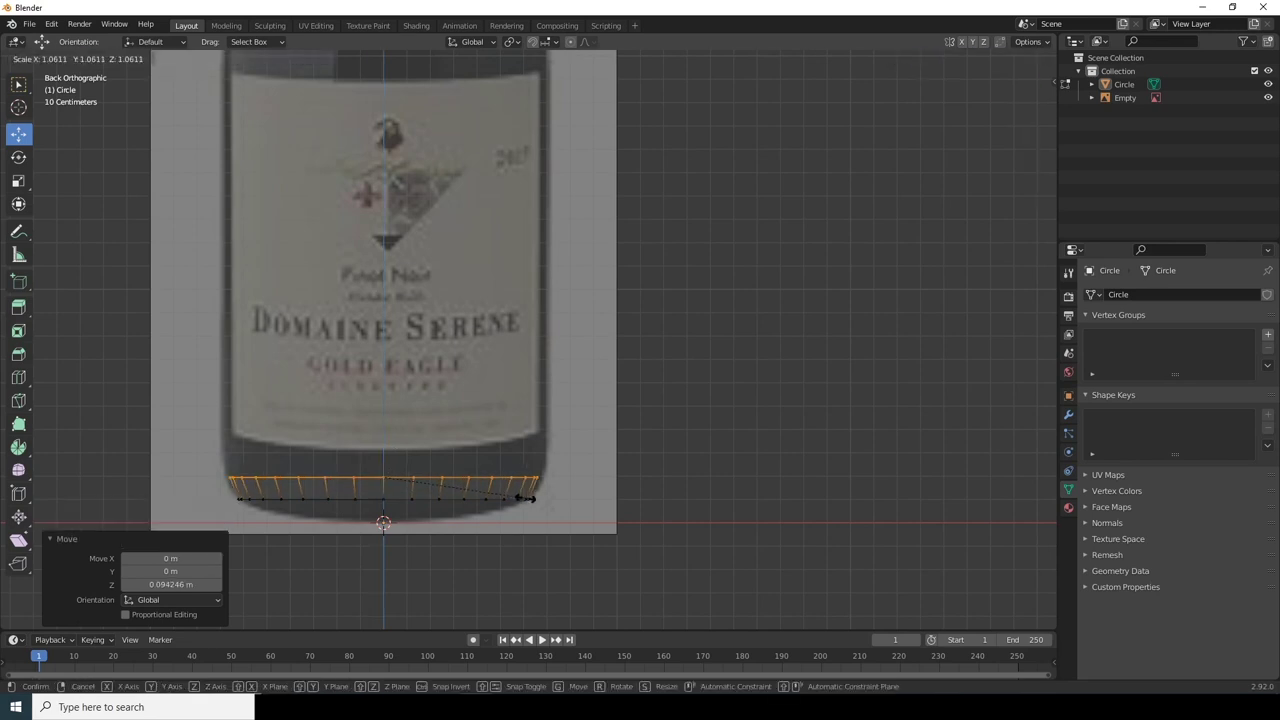
pyautogui.click(530, 498)
# Step: Extrude another ring slightly higher and scale it out to the full width of the bottle body below the label
pyautogui.press('e')
pyautogui.rightClick(525, 497)
pyautogui.moveTo(385, 423)
pyautogui.mouseDown()
pyautogui.moveTo(386, 375)
pyautogui.moveTo(389, 406)
pyautogui.mouseUp()
pyautogui.press('s')
pyautogui.click(497, 499)
# Step: Extrude the full-width ring and move it straight up past the label to where the bottle's shoulder starts to taper
pyautogui.press('e')
pyautogui.rightClick(500, 455)
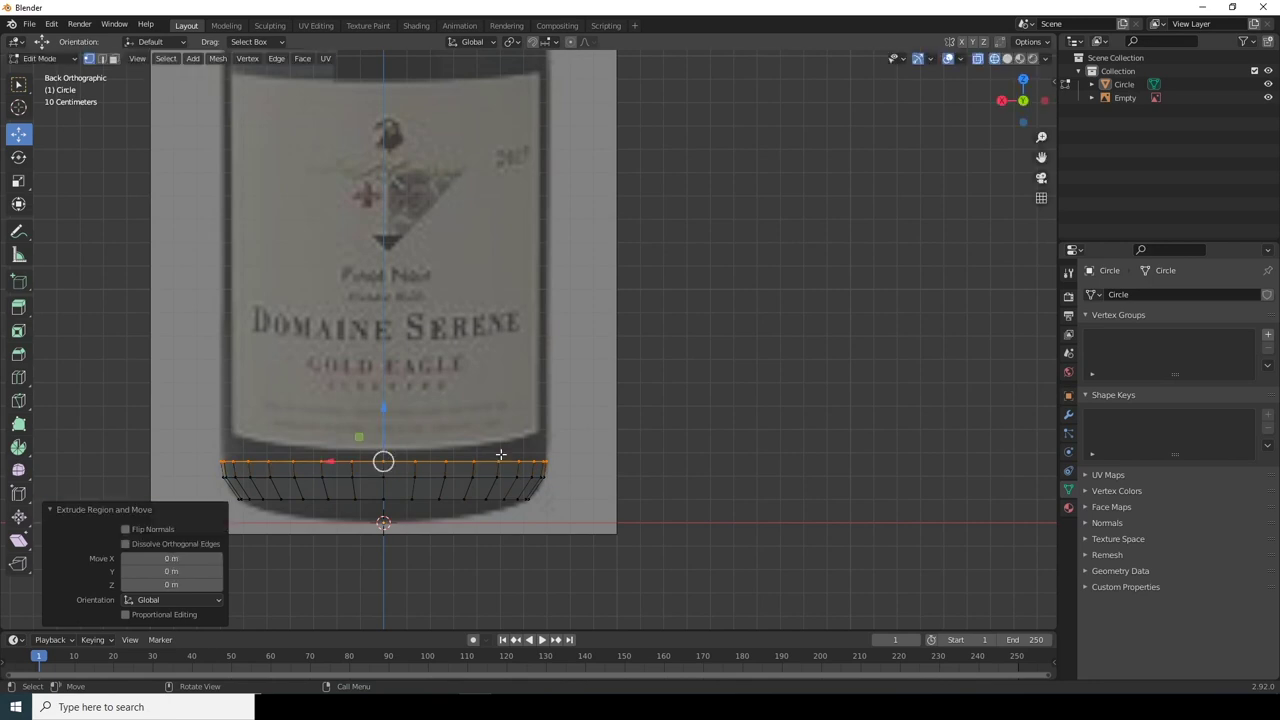
pyautogui.moveTo(383, 410); pyautogui.dragTo(383, 47)
pyautogui.keyDown('shift'); pyautogui.moveTo(444, 309); pyautogui.dragTo(460, 530, button='middle'); pyautogui.keyUp('shift')
pyautogui.moveTo(399, 272); pyautogui.dragTo(400, 92)
# Step: Extrude the shoulder ring, raise it about 0.366 m and scale it to about 0.873 to match the taper
pyautogui.press('e')
pyautogui.rightClick(408, 183)
pyautogui.press('s')
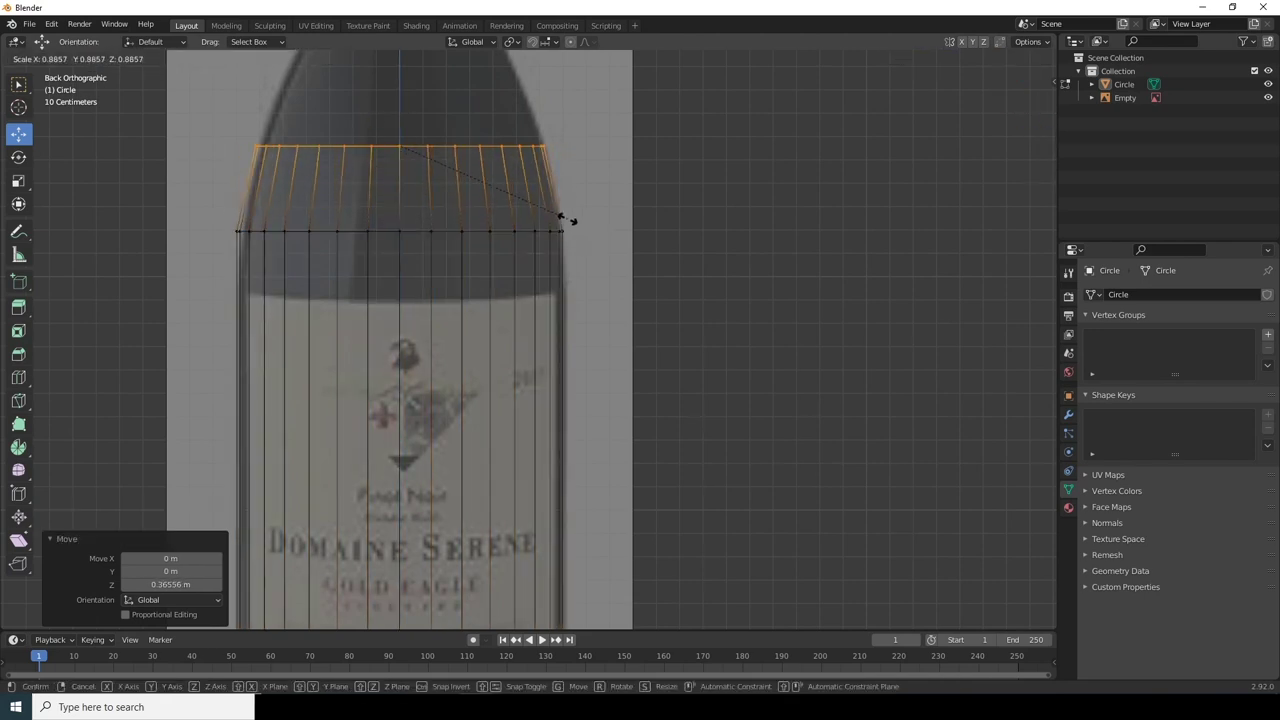
pyautogui.click(559, 237)
pyautogui.keyDown('shift'); pyautogui.moveTo(559, 237); pyautogui.dragTo(523, 394, button='middle'); pyautogui.keyUp('shift')
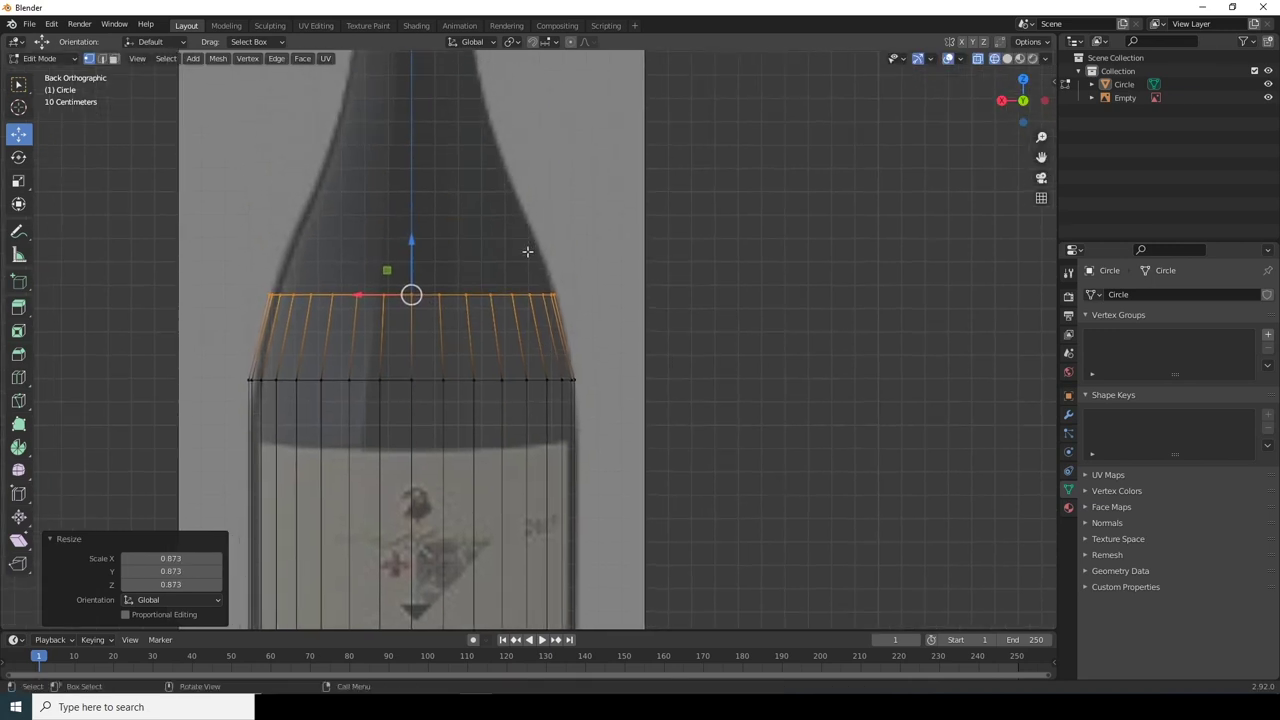
# Step: Extrude the top shoulder ring, raise it about 0.585 m and scale it to about 0.624 to follow the bottle's taper
pyautogui.keyDown('shift'); pyautogui.moveTo(474, 146); pyautogui.dragTo(506, 338, button='middle'); pyautogui.keyUp('shift')
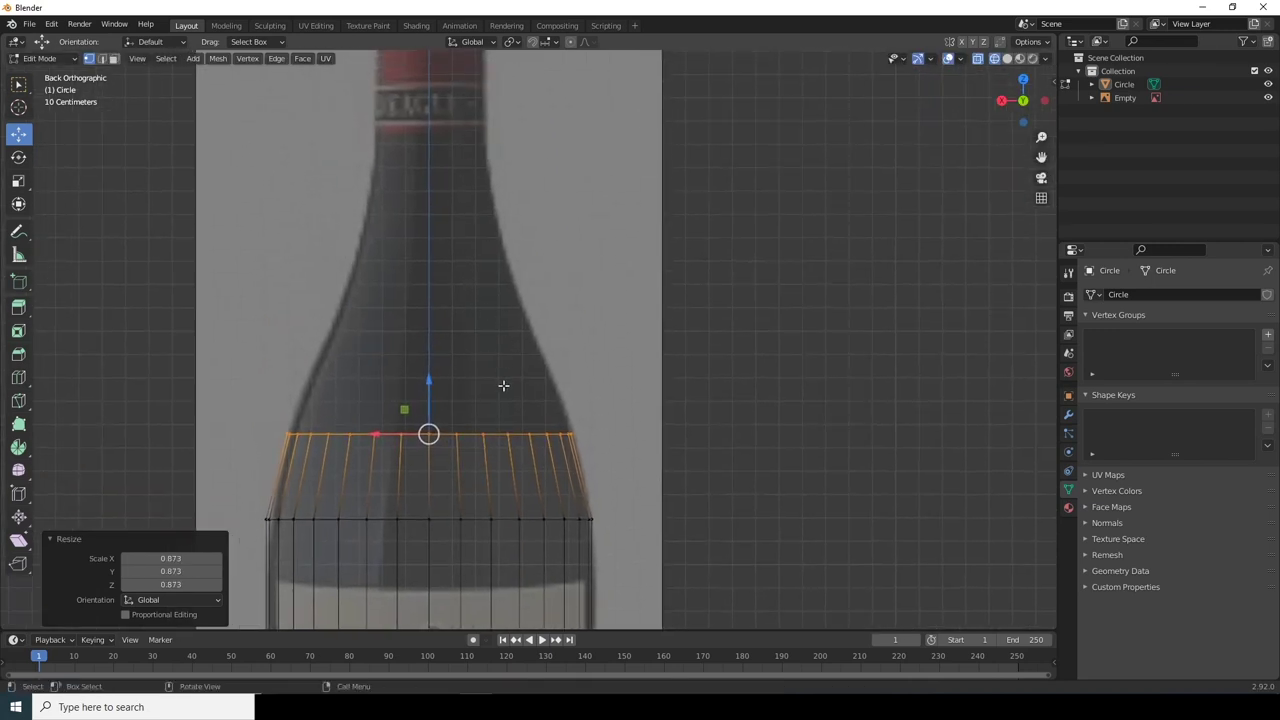
pyautogui.press('e')
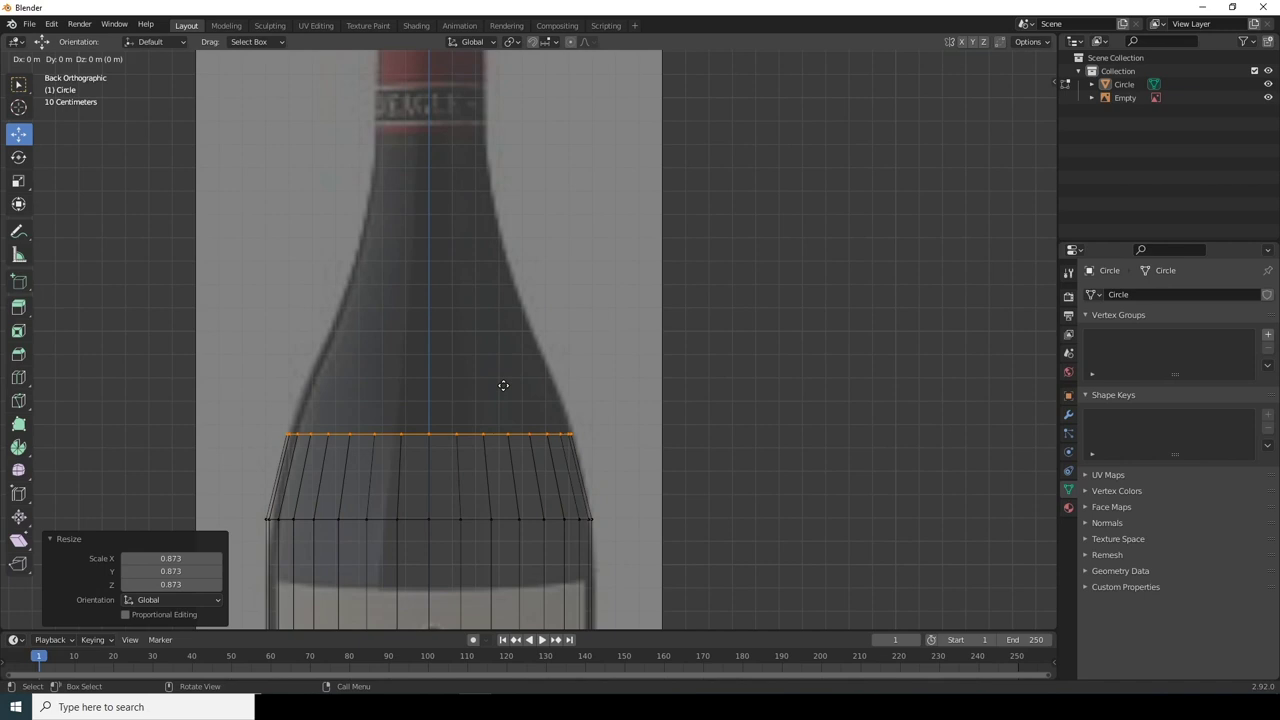
pyautogui.press('Escape')
pyautogui.moveTo(429, 383); pyautogui.dragTo(429, 247)
pyautogui.press('s')
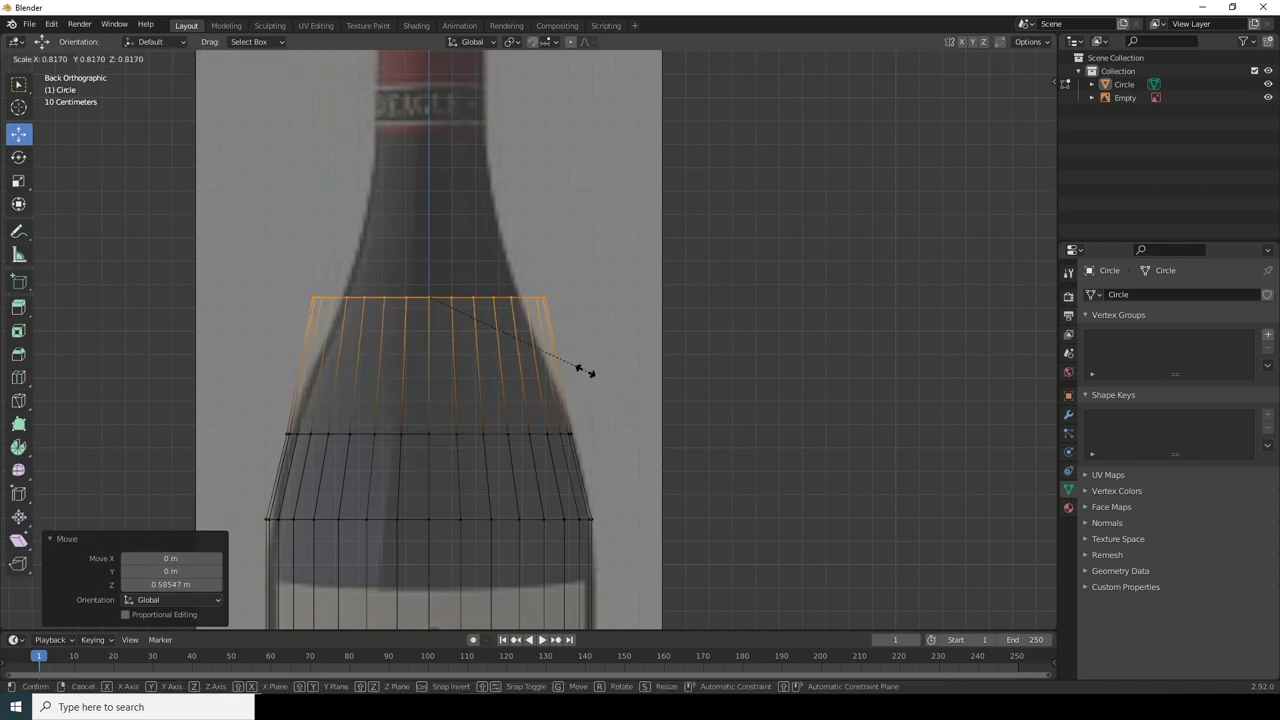
pyautogui.click(551, 349)
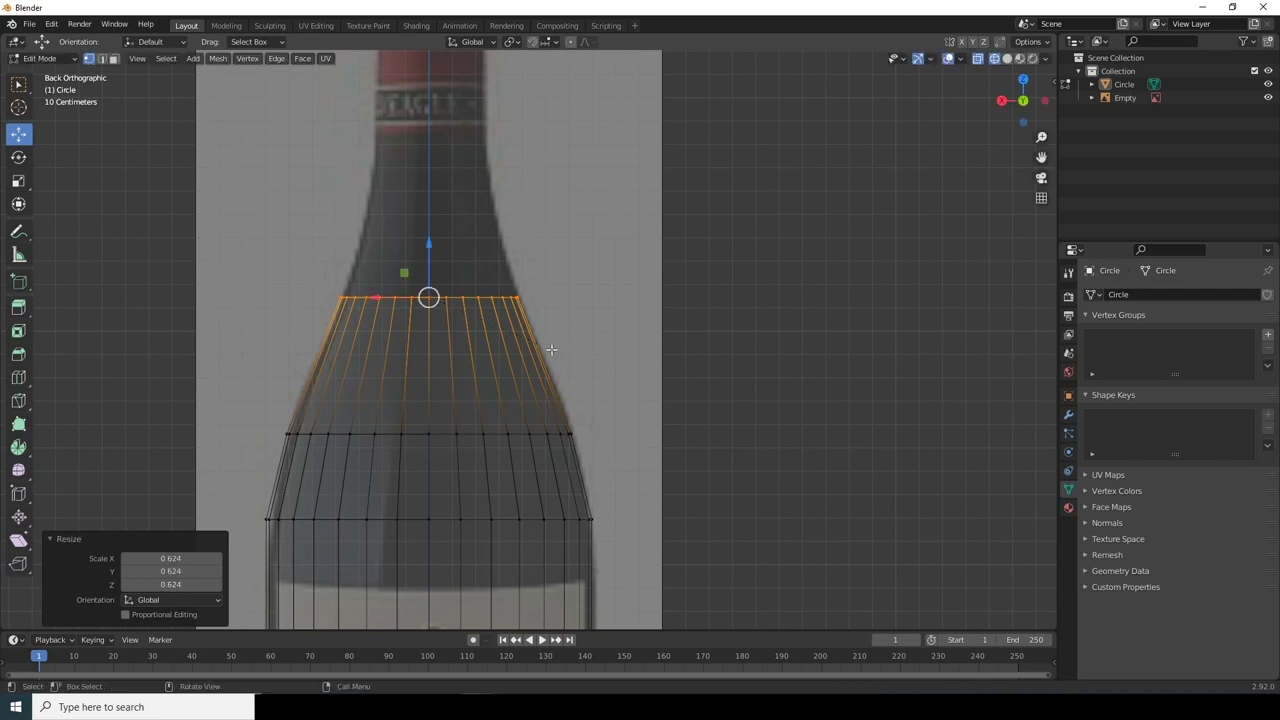
# Step: Extrude the top ring again, raise it about 0.497 m and scale it to about 0.668 where the shoulder meets the neck
pyautogui.press('e')
pyautogui.rightClick(551, 349)
pyautogui.moveTo(429, 247); pyautogui.dragTo(426, 130)
pyautogui.press('s')
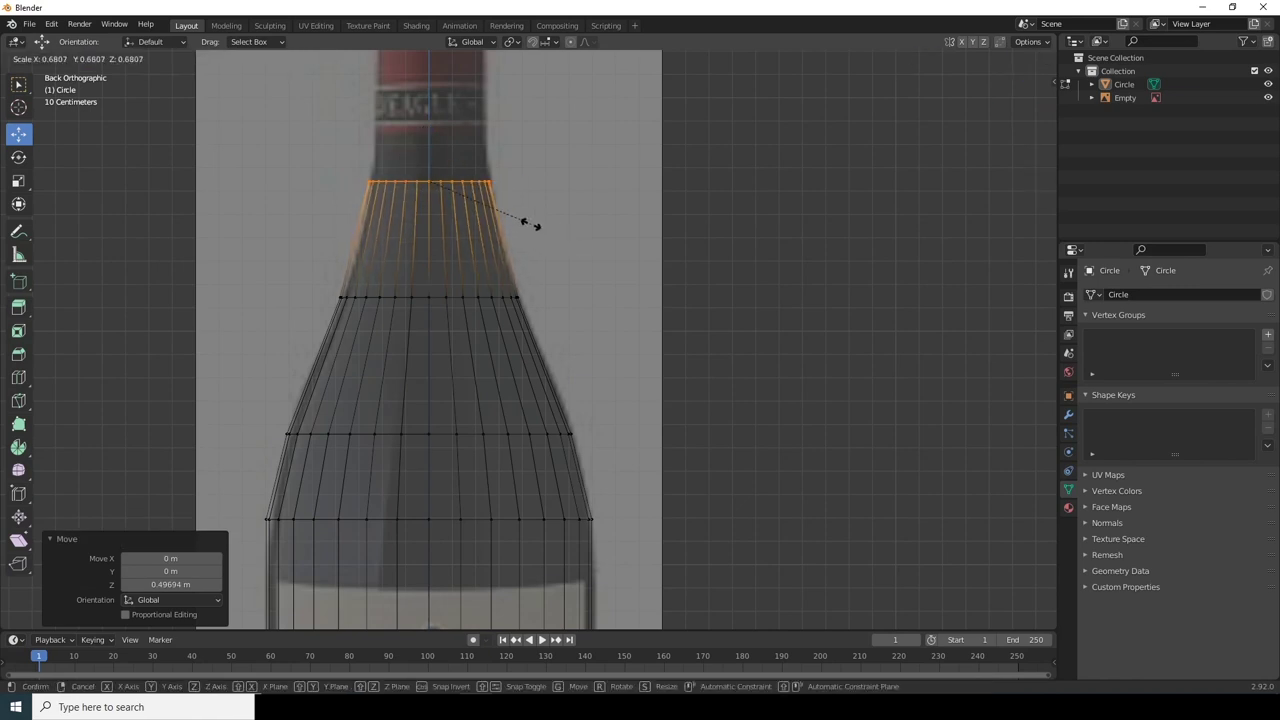
pyautogui.click(521, 221)
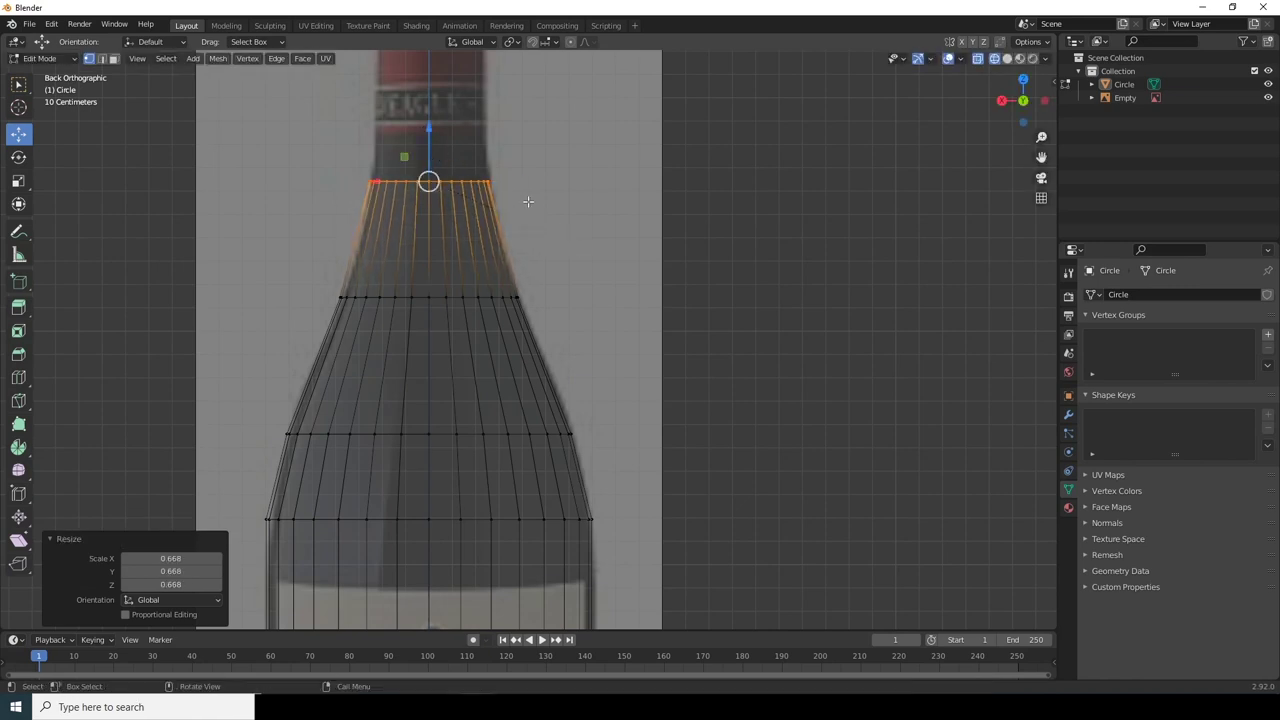
# Step: Extrude further rings up the lower neck and scale them to match the neck's outline in the reference image
pyautogui.keyDown('shift'); pyautogui.moveTo(528, 201); pyautogui.dragTo(531, 383, button='middle'); pyautogui.keyUp('shift')
pyautogui.moveTo(430, 297); pyautogui.dragTo(430, 231)
pyautogui.press('s')
pyautogui.click(564, 421)
pyautogui.press('e')
pyautogui.rightClick(562, 420)
pyautogui.press('s')
pyautogui.click(558, 348)
# Step: Extrude the neck ring up to the lower edge of the collar and scale it to the neck's width
pyautogui.keyDown('shift'); pyautogui.moveTo(500, 340); pyautogui.dragTo(497, 466, button='middle'); pyautogui.keyUp('shift')
pyautogui.press('e')
pyautogui.rightClick(497, 466)
pyautogui.moveTo(429, 365); pyautogui.dragTo(429, 191)
pyautogui.keyDown('ctrl'); pyautogui.moveTo(489, 204); pyautogui.dragTo(489, 176, button='middle'); pyautogui.keyUp('ctrl')
pyautogui.press('s')
pyautogui.click(523, 368)
# Step: Extrude the ring below the collar, scale it out to the collar's width and raise it to the collar's upper edge
pyautogui.press('e')
pyautogui.rightClick(393, 232)
pyautogui.press('s')
pyautogui.moveTo(396, 229); pyautogui.dragTo(398, 160)
pyautogui.click(533, 362)
# Step: Extrude the collar's upper ring, scale it in and raise the last ring about 0.087 m to form the bottle's mouth
pyautogui.press('e')
pyautogui.rightClick(533, 362)
pyautogui.press('e')
pyautogui.rightClick(579, 284)
pyautogui.press('s')
pyautogui.click(563, 331)
pyautogui.click(397, 171)
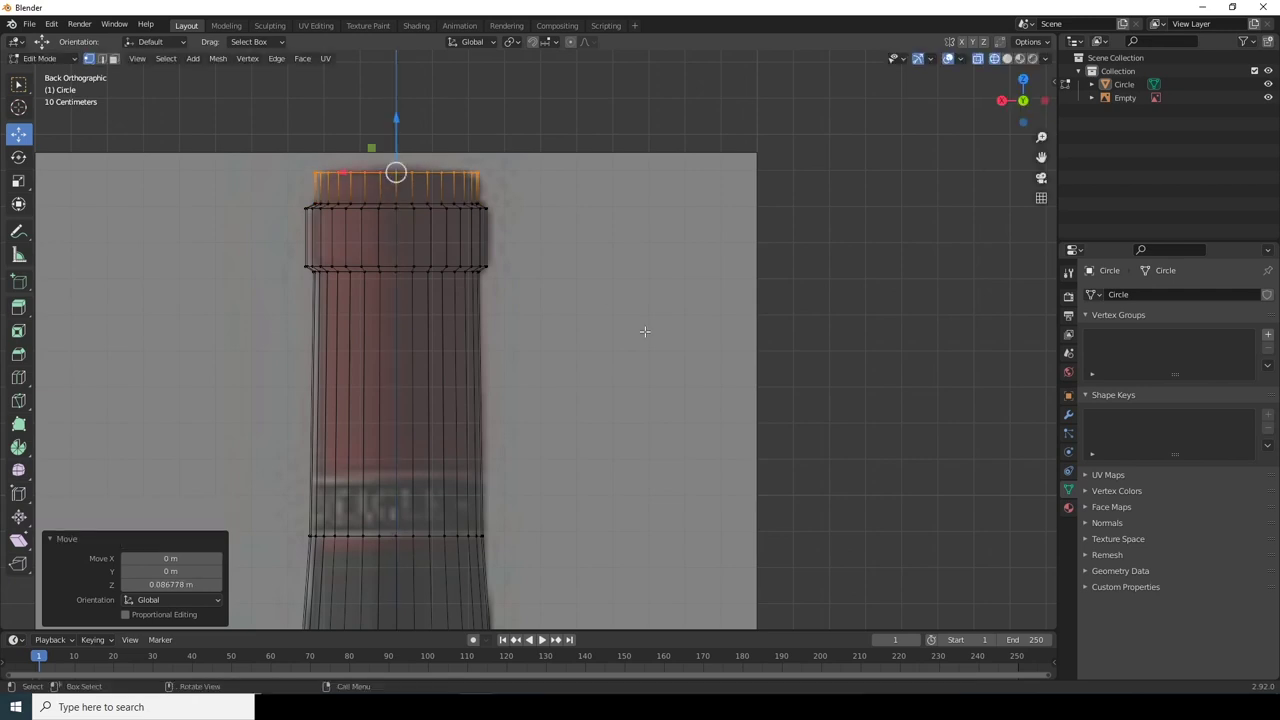
# Step: Return to Object Mode and delete the bottle reference image
pyautogui.press('Tab')
pyautogui.scroll(-6, 644, 519)
pyautogui.keyDown('shift'); pyautogui.moveTo(615, 562); pyautogui.dragTo(609, 452, button='middle'); pyautogui.keyUp('shift')
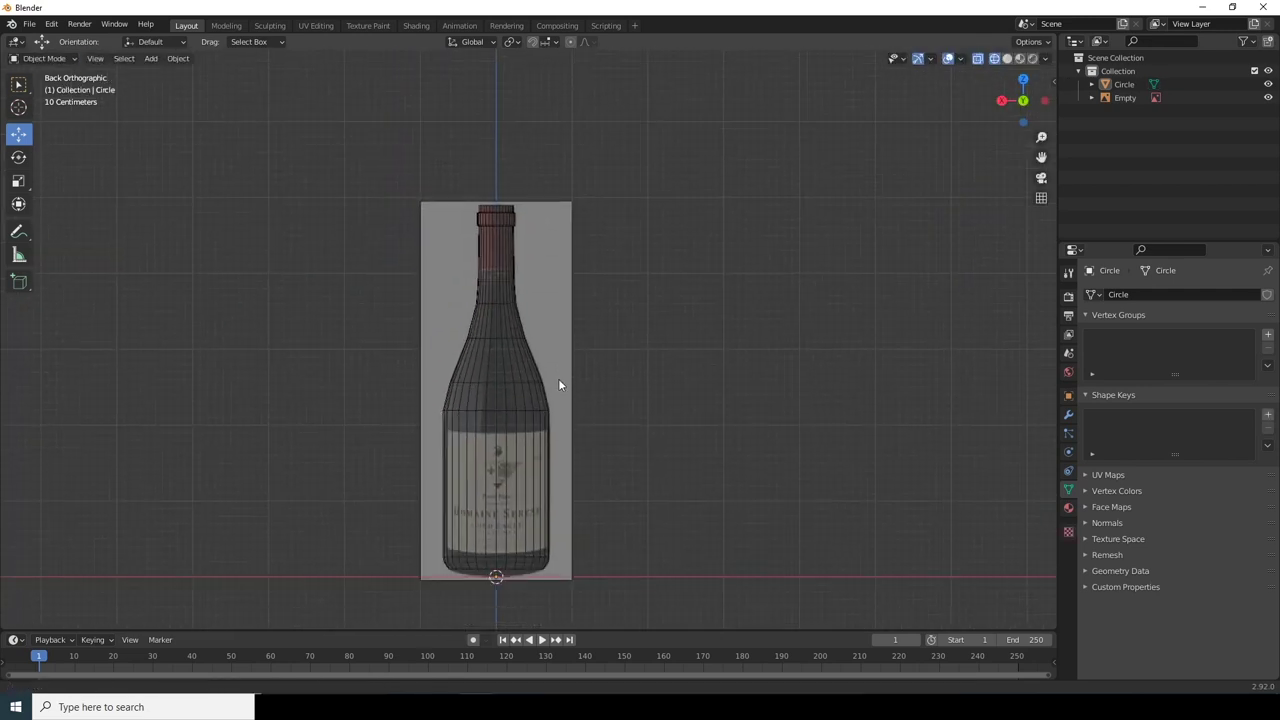
pyautogui.click(564, 233)
pyautogui.press('Delete')
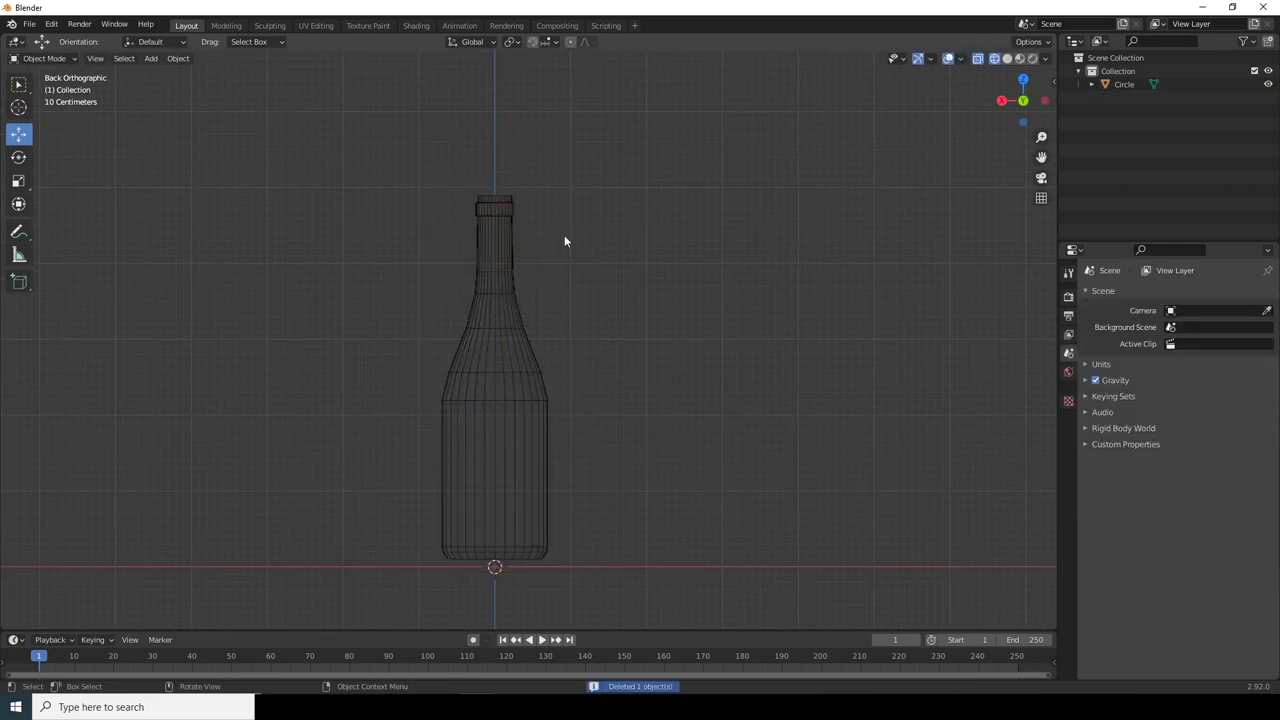
# Step: Switch the viewport to solid shading and view the bottle's open bottom
pyautogui.moveTo(910, 279)
pyautogui.mouseDown(button='middle')
pyautogui.moveTo(834, 395)
pyautogui.moveTo(889, 268)
pyautogui.mouseUp(button='middle')
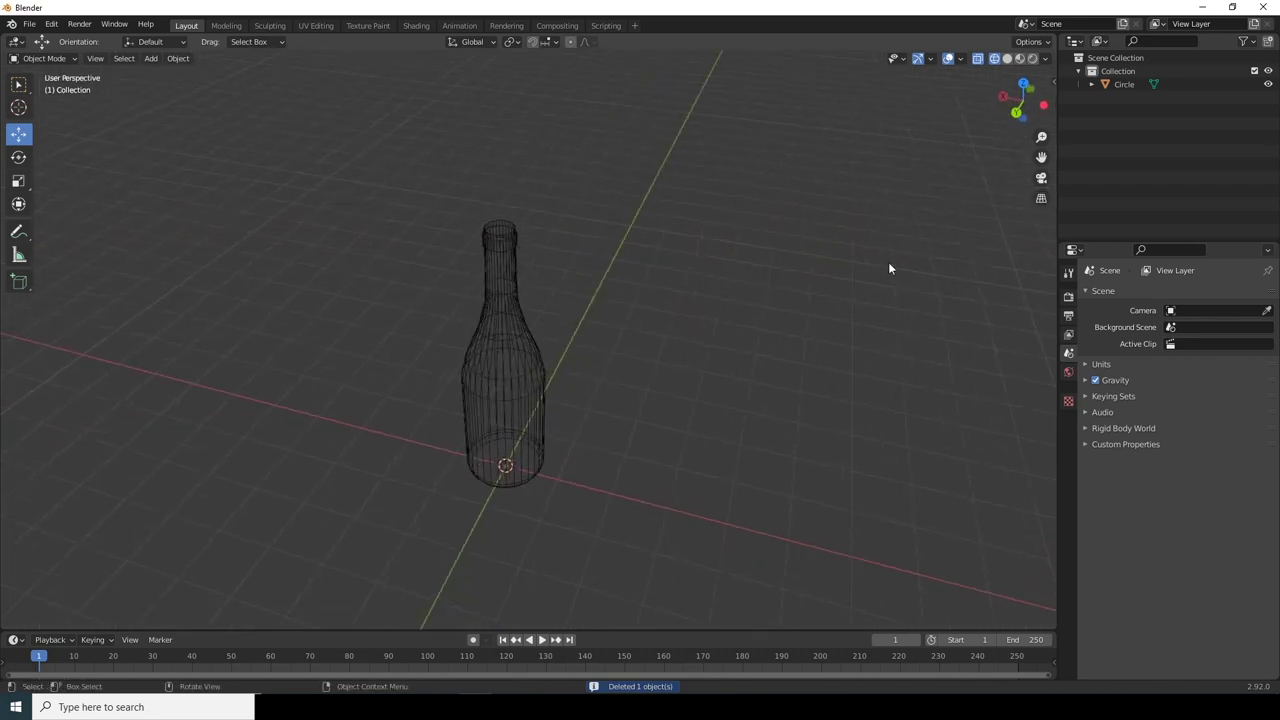
pyautogui.click(1006, 59)
pyautogui.moveTo(743, 283)
pyautogui.mouseDown(button='middle')
pyautogui.moveTo(543, 337)
pyautogui.moveTo(540, 354)
pyautogui.moveTo(638, 438)
pyautogui.moveTo(666, 369)
pyautogui.moveTo(503, 423)
pyautogui.moveTo(531, 340)
pyautogui.mouseUp(button='middle')
pyautogui.scroll(2, 531, 340)
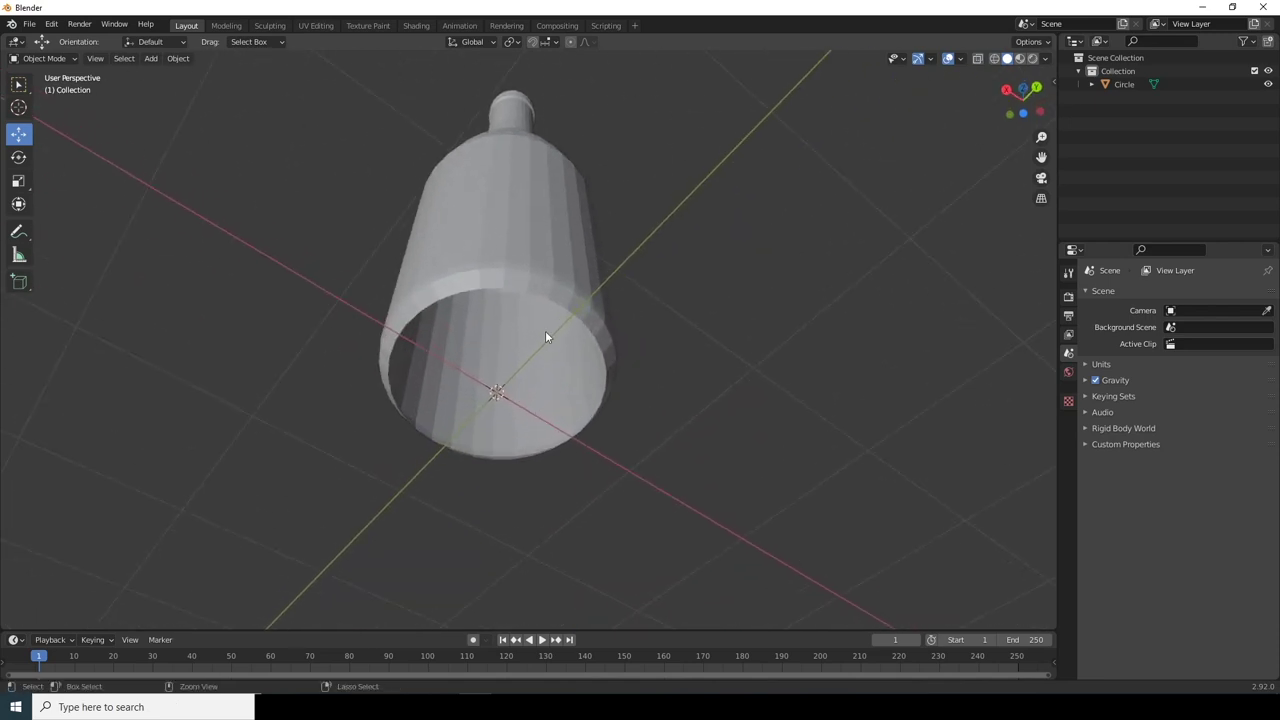
# Step: Extrude the bottle's open bottom edge loop and scale it inward to about 0.81
pyautogui.click(535, 268)
pyautogui.press('Tab')
pyautogui.moveTo(525, 342); pyautogui.dragTo(515, 366, button='middle')
pyautogui.click(103, 59)
pyautogui.moveTo(590, 326); pyautogui.dragTo(418, 263, button='middle')
pyautogui.keyDown('alt'); pyautogui.click(418, 263); pyautogui.keyUp('alt')
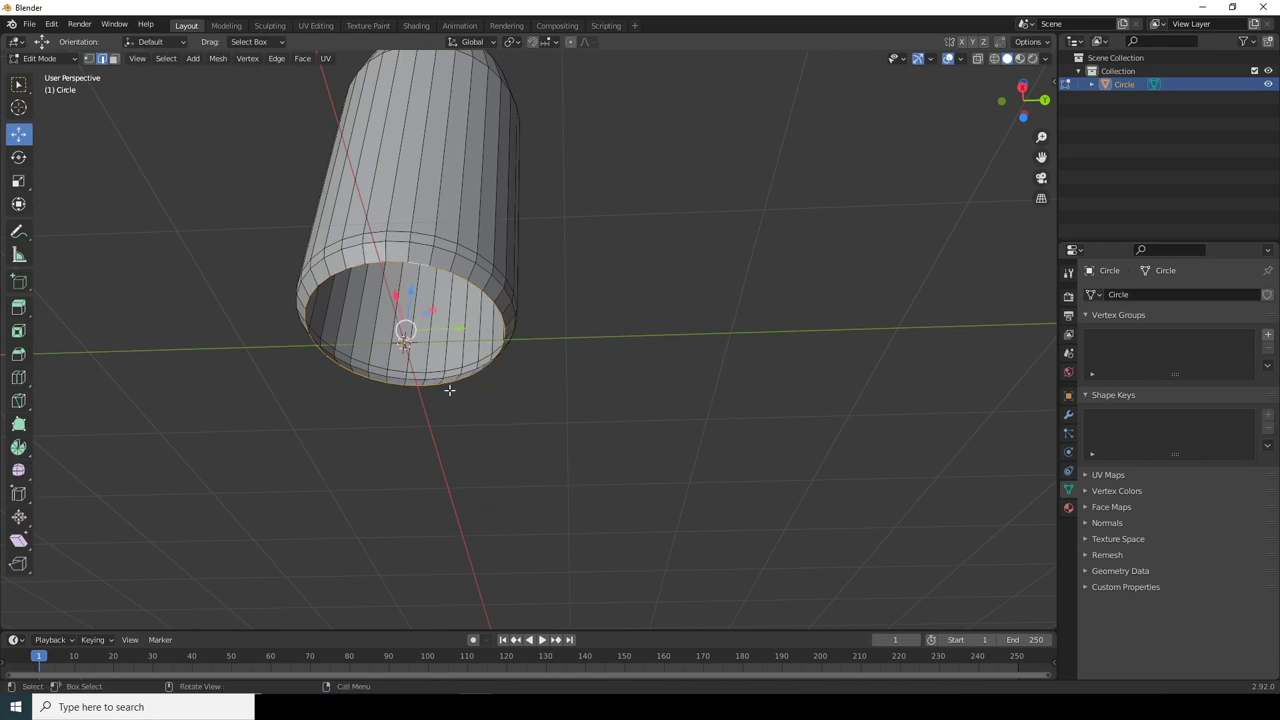
pyautogui.press('g')
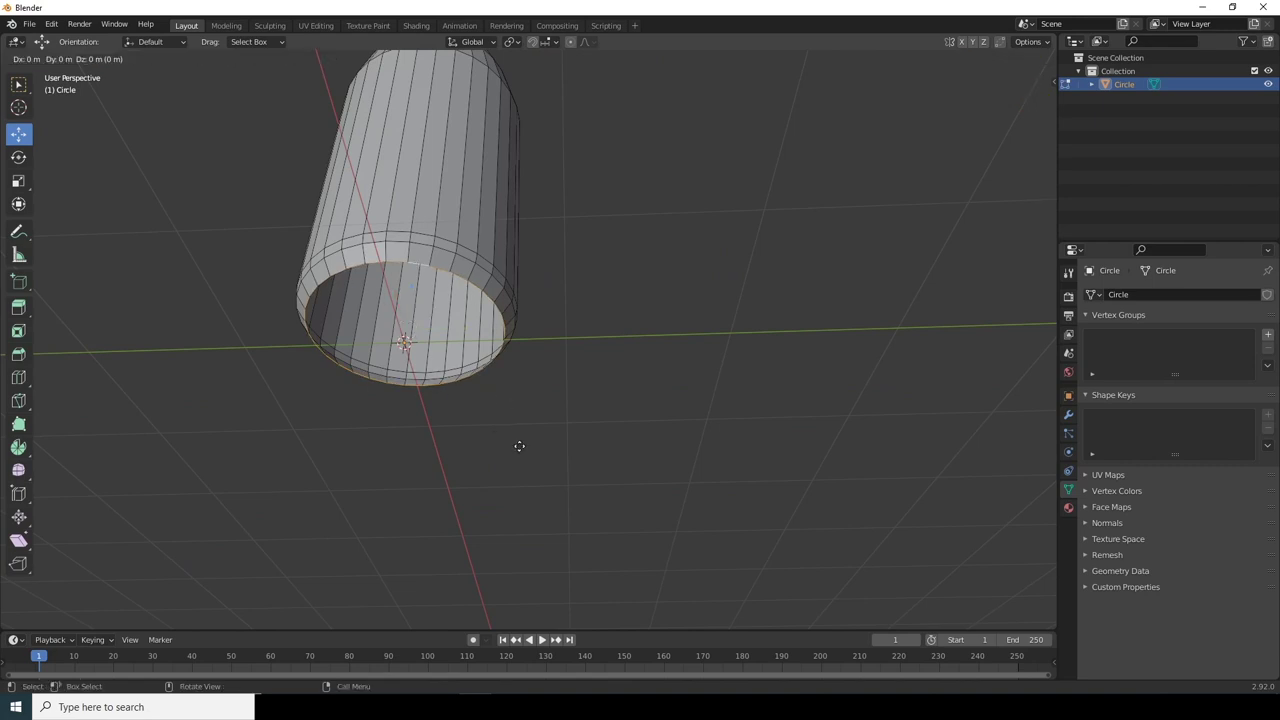
pyautogui.press('s')
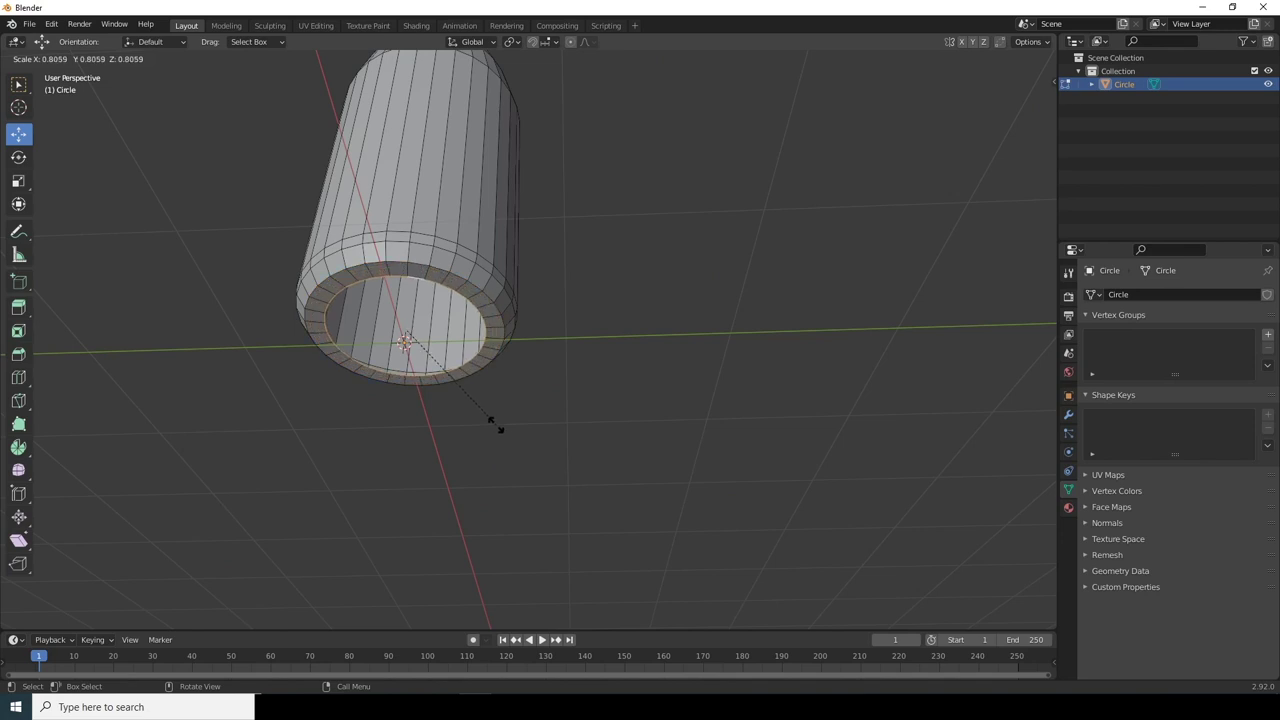
pyautogui.click(494, 423)
# Step: Recess the inner bottom ring by raising it about 0.154 m, scaling it inward and raising it about 0.102 m more
pyautogui.moveTo(410, 292); pyautogui.dragTo(420, 271)
pyautogui.press('s')
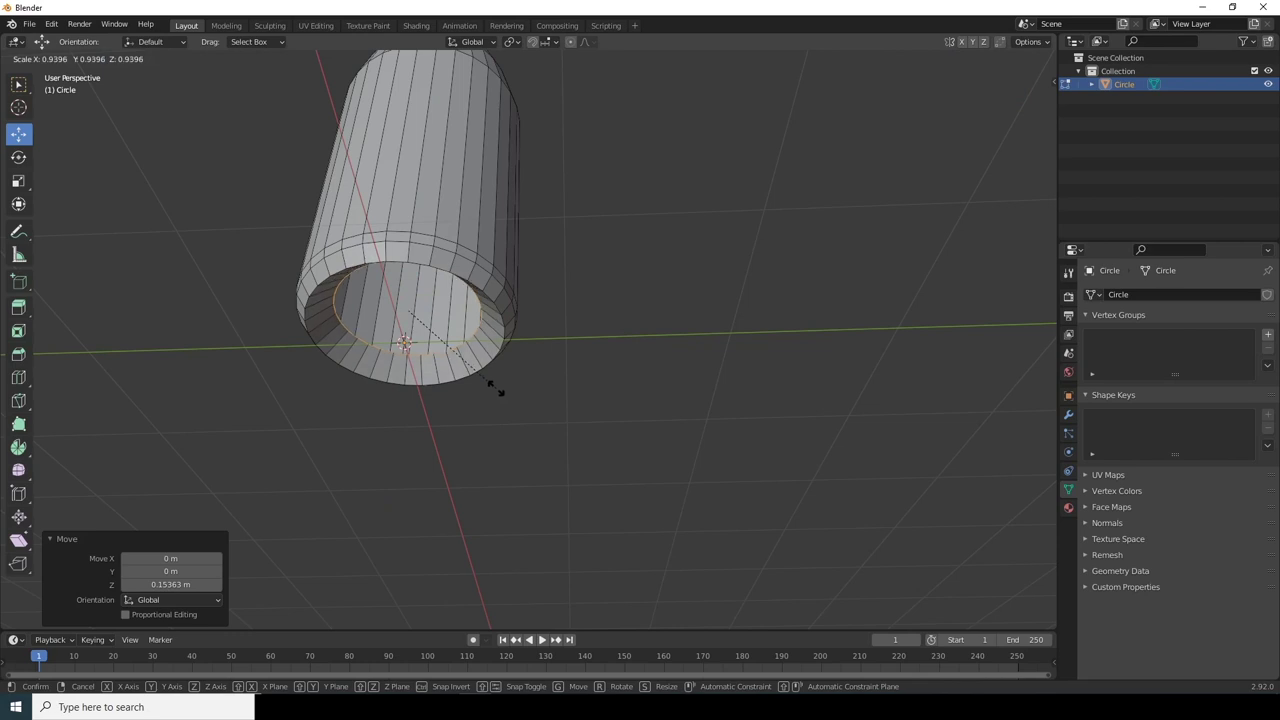
pyautogui.click(472, 361)
pyautogui.moveTo(414, 272); pyautogui.dragTo(416, 258)
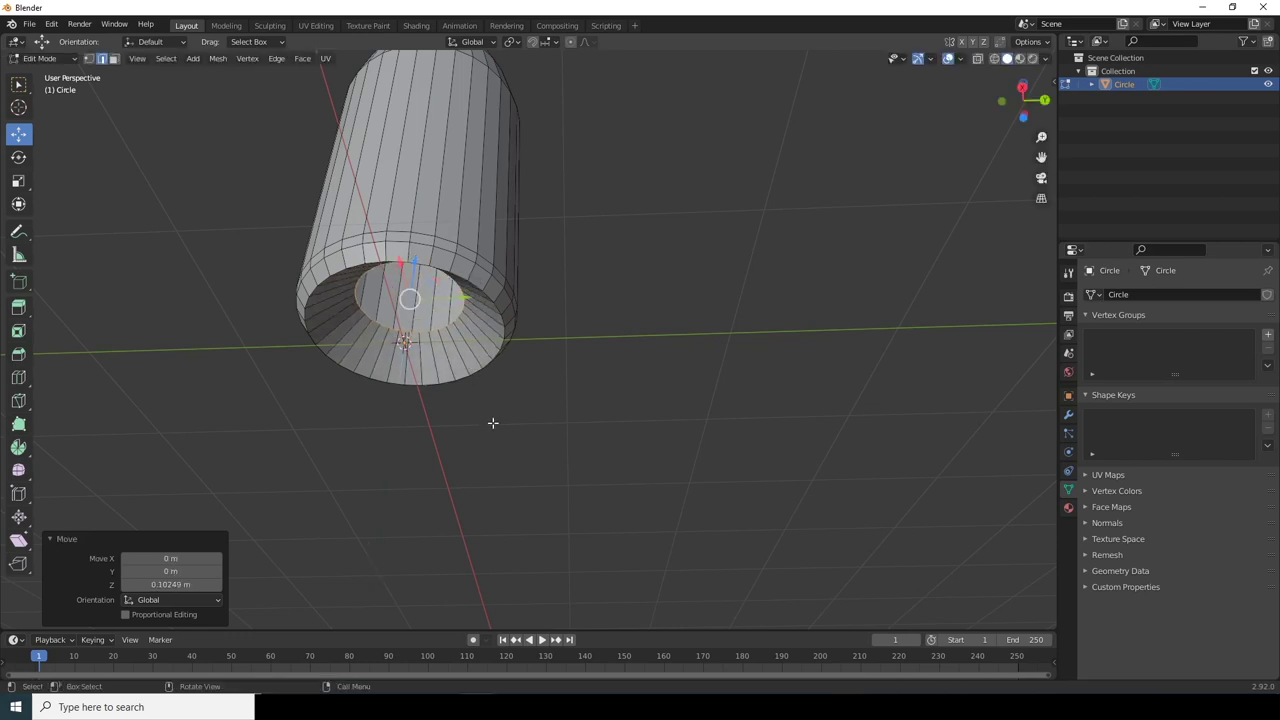
# Step: Fill the recessed bottom ring with a face and return to Object Mode
pyautogui.press('f')
pyautogui.moveTo(476, 468); pyautogui.dragTo(623, 457, button='middle')
pyautogui.scroll(-4, 620, 445)
pyautogui.moveTo(590, 392); pyautogui.dragTo(577, 441, button='middle')
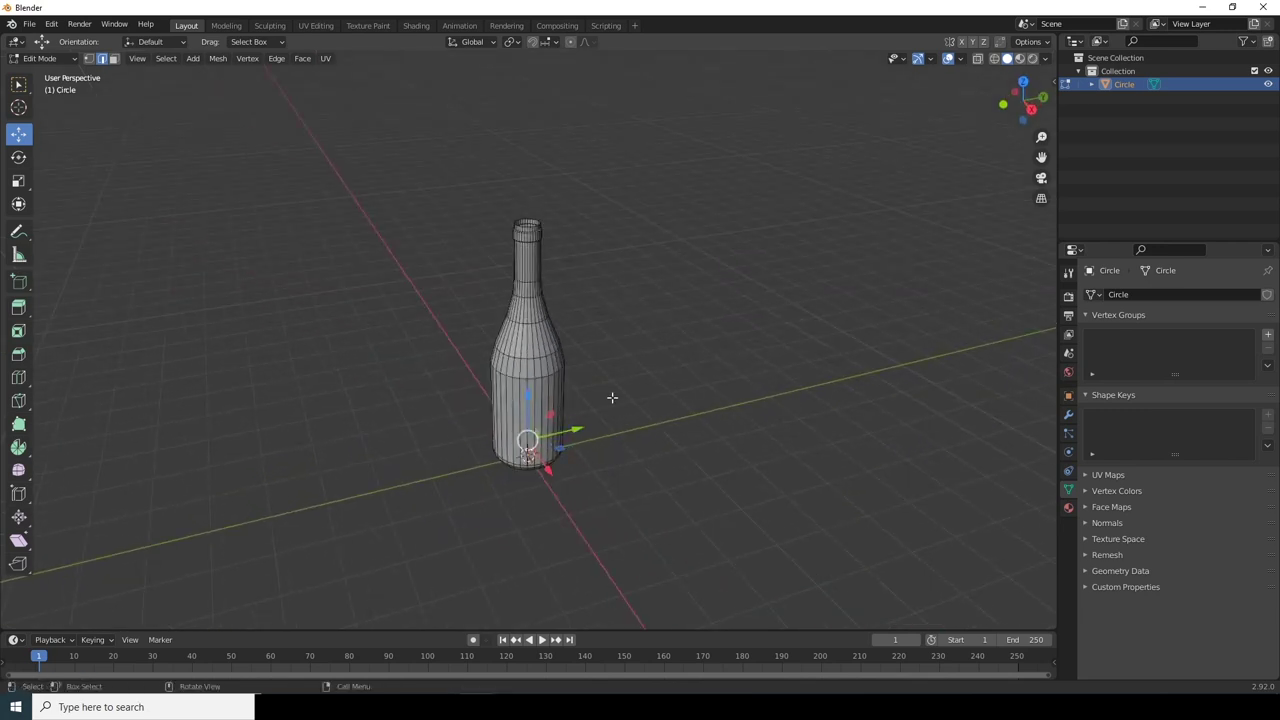
pyautogui.press('Tab')
pyautogui.click(619, 311)
pyautogui.keyDown('ctrl'); pyautogui.moveTo(571, 390); pyautogui.dragTo(551, 273, button='middle'); pyautogui.keyUp('ctrl')
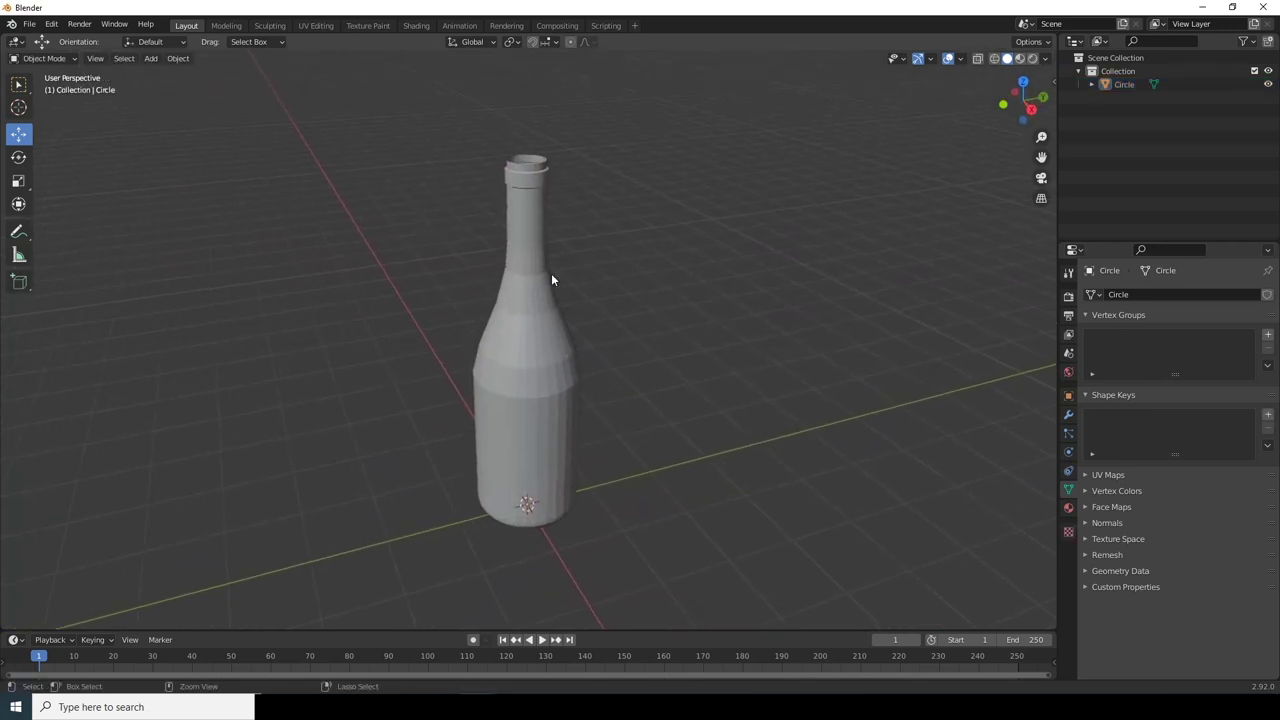
# Step: Shade the bottle smooth and enable Auto Smooth for its normals
pyautogui.click(542, 256)
pyautogui.rightClick(541, 255)
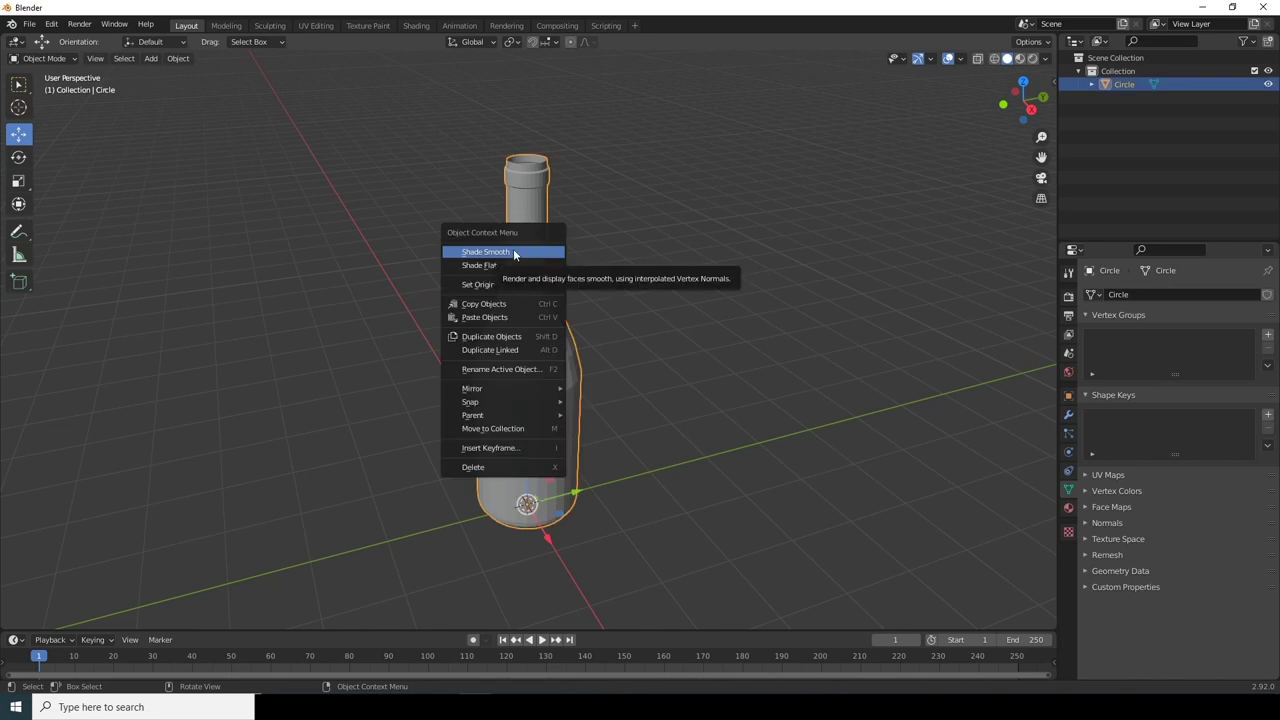
pyautogui.click(513, 253)
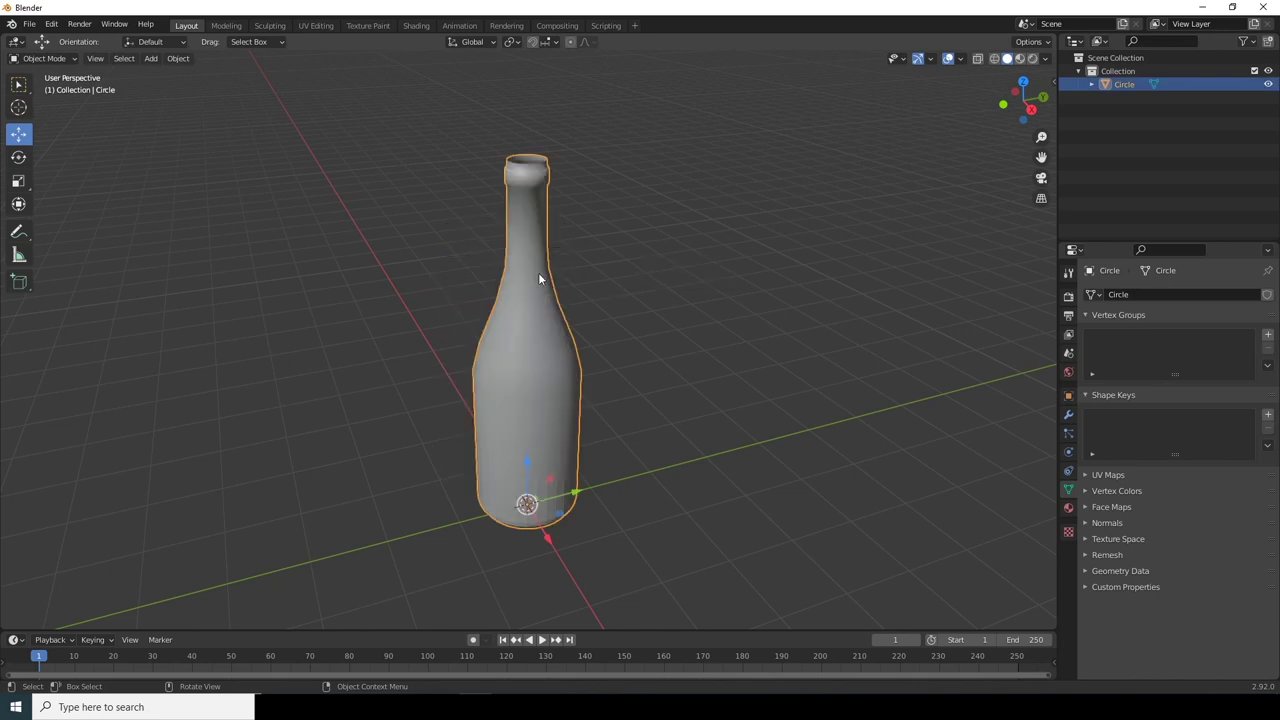
pyautogui.click(1088, 524)
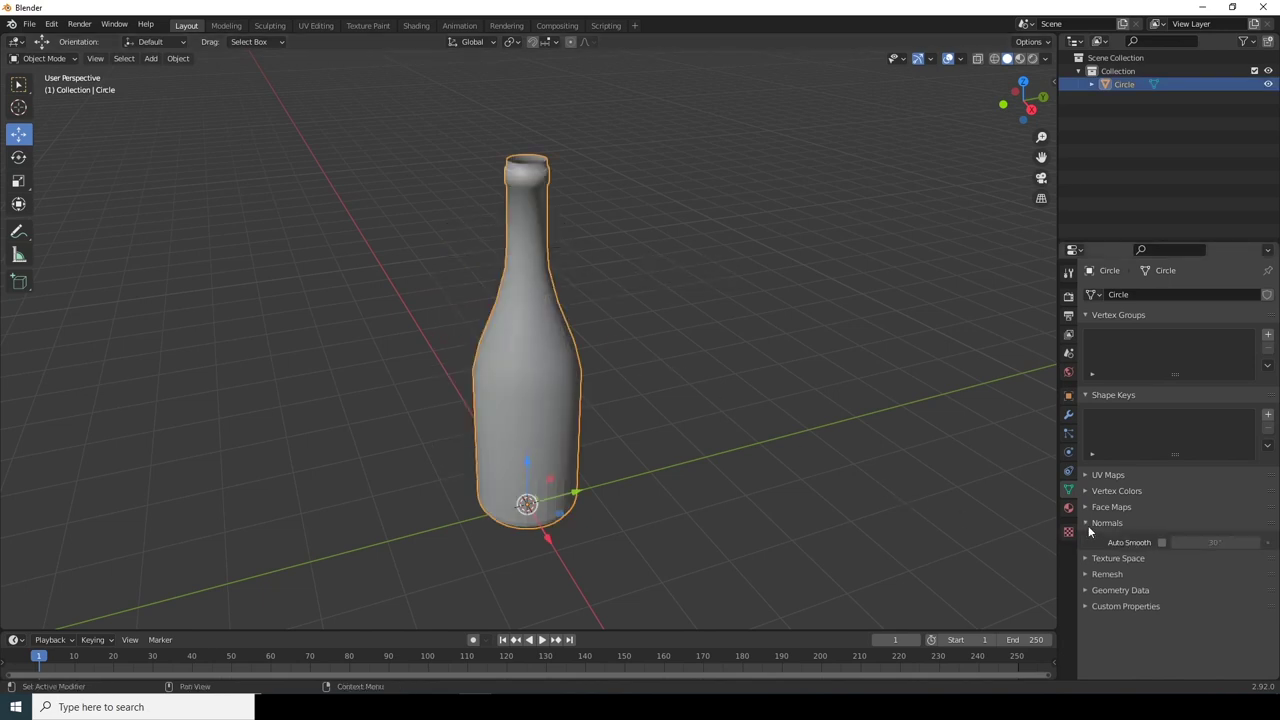
pyautogui.click(1161, 542)
pyautogui.click(766, 466)
pyautogui.moveTo(766, 466); pyautogui.dragTo(582, 420, button='middle')
pyautogui.scroll(2, 545, 342)
# Step: Add a Subdivision Surface modifier to the bottle and set its viewport level to 2
pyautogui.click(588, 367)
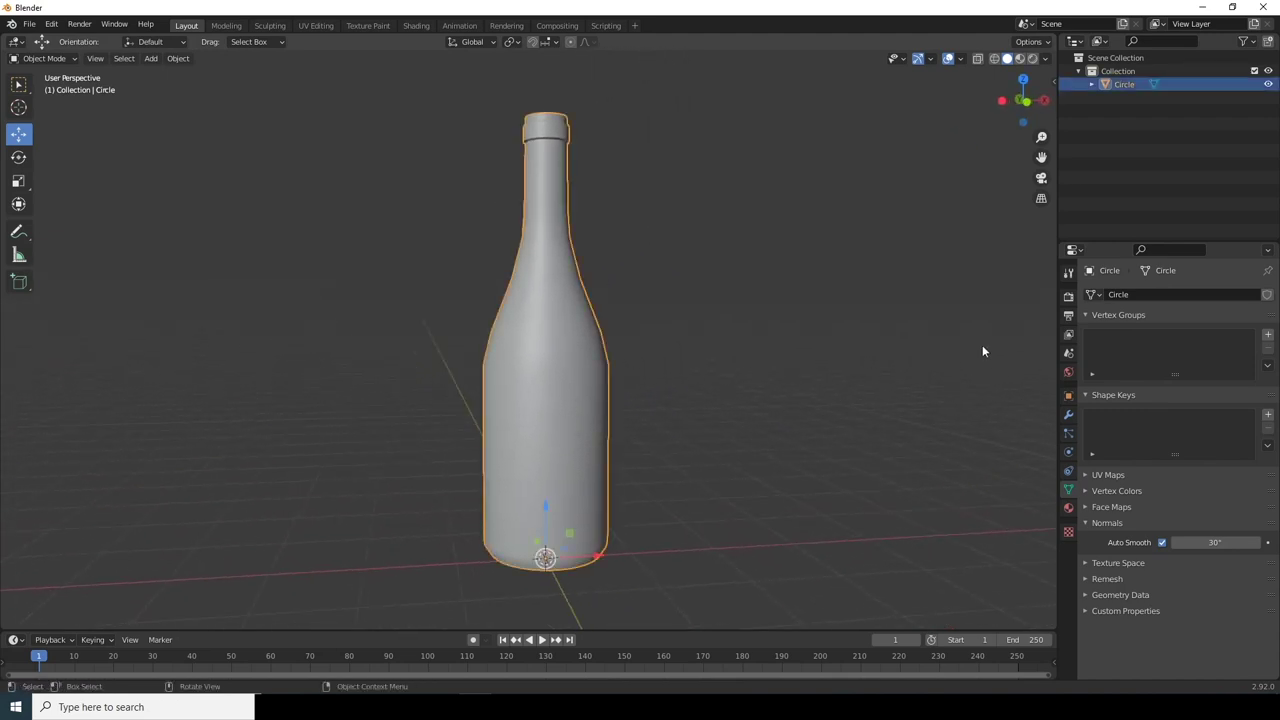
pyautogui.click(1069, 418)
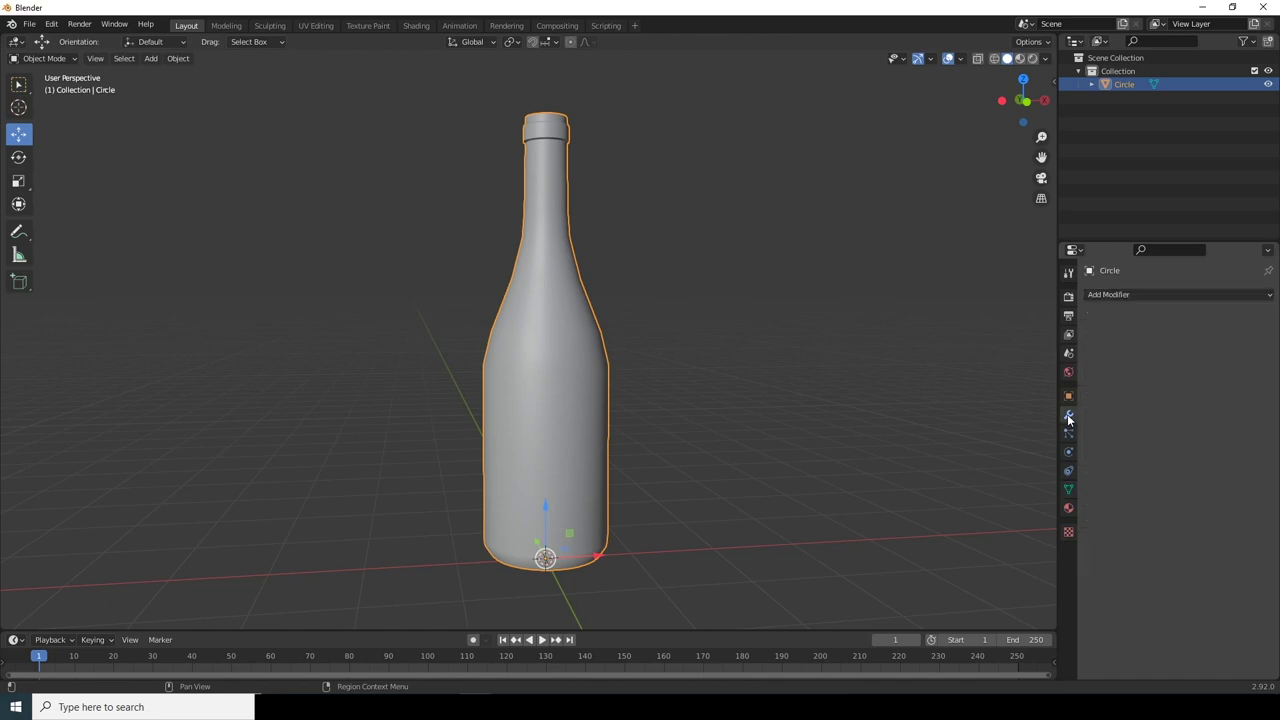
pyautogui.click(1126, 296)
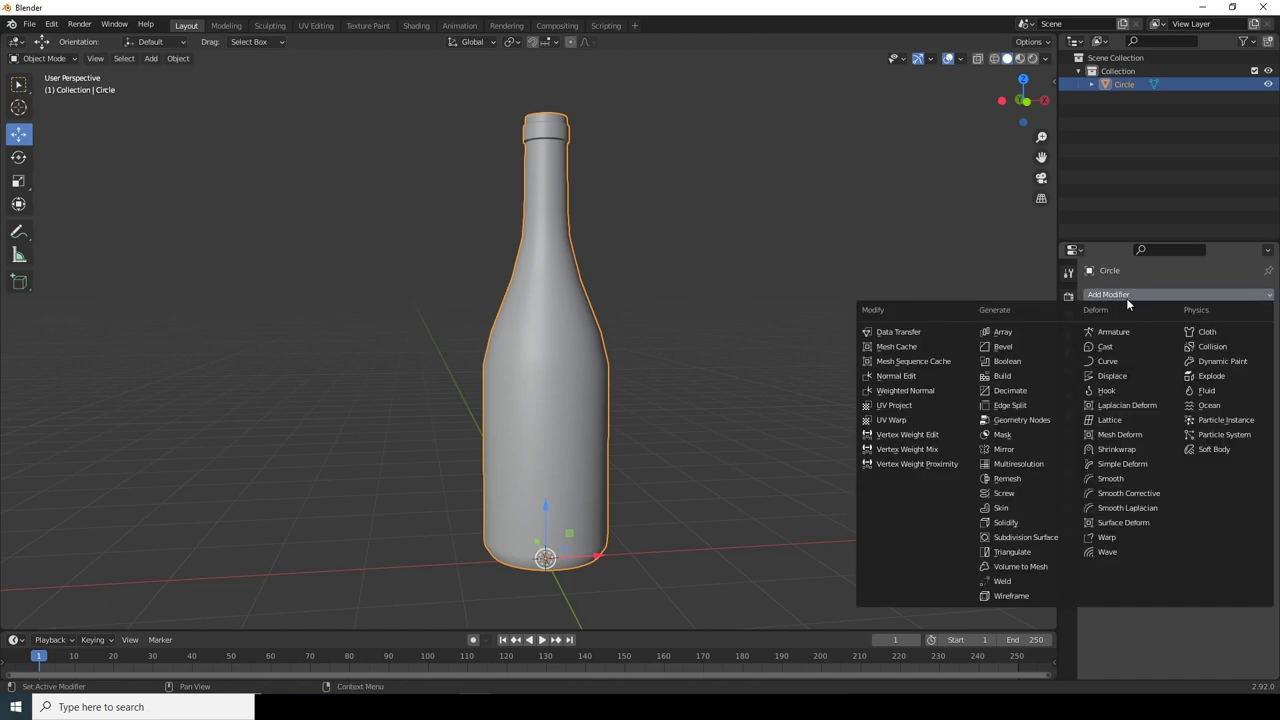
pyautogui.click(1015, 537)
pyautogui.moveTo(636, 393); pyautogui.dragTo(763, 299, button='middle')
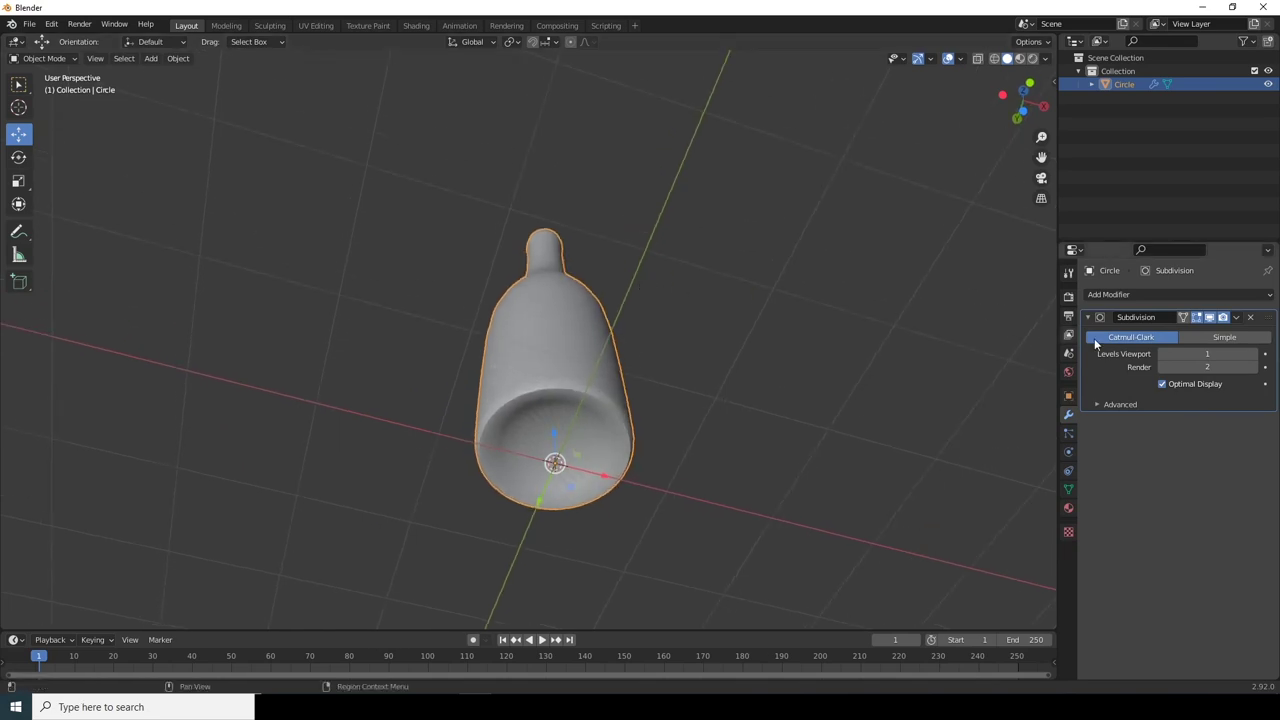
pyautogui.click(1253, 355)
# Step: Cut an edge loop around the neck collar and slide it close to the collar's upper edge
pyautogui.moveTo(768, 370); pyautogui.dragTo(630, 350, button='middle')
pyautogui.scroll(3, 576, 240)
pyautogui.keyDown('shift'); pyautogui.moveTo(579, 210); pyautogui.dragTo(585, 435, button='middle'); pyautogui.keyUp('shift')
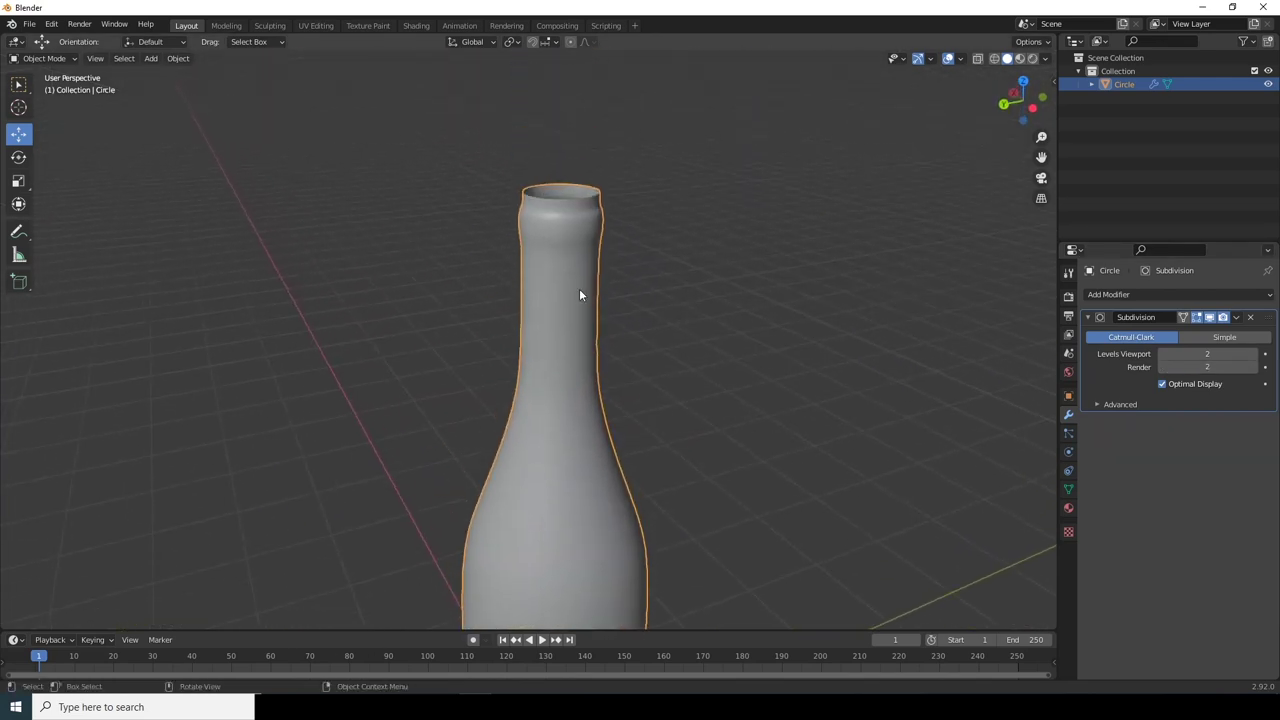
pyautogui.keyDown('shift'); pyautogui.moveTo(579, 288); pyautogui.dragTo(544, 372, button='middle'); pyautogui.keyUp('shift')
pyautogui.scroll(4, 550, 326)
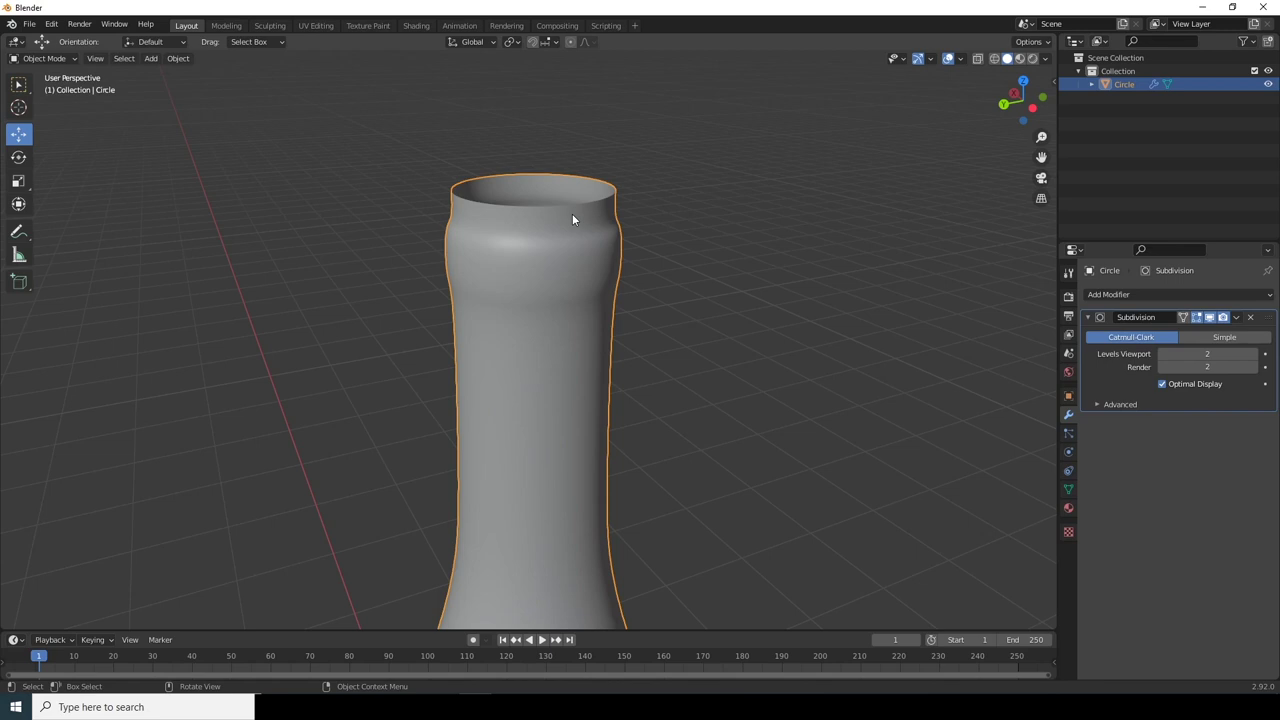
pyautogui.press('Tab')
pyautogui.keyDown('alt'); pyautogui.click(524, 268); pyautogui.keyUp('alt')
pyautogui.press('g')
pyautogui.press('g')
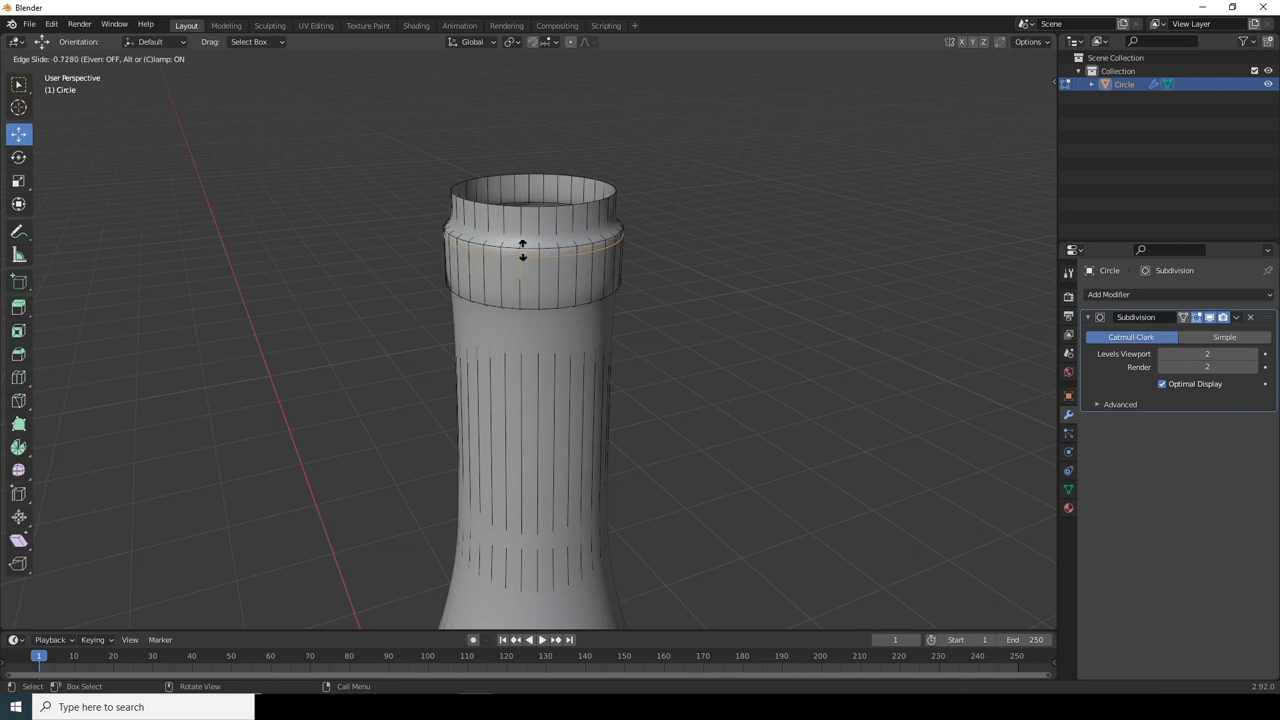
pyautogui.click(521, 250)
# Step: Cut an edge loop close to the collar's lower edge with a slide factor of about 0.884
pyautogui.click(520, 276)
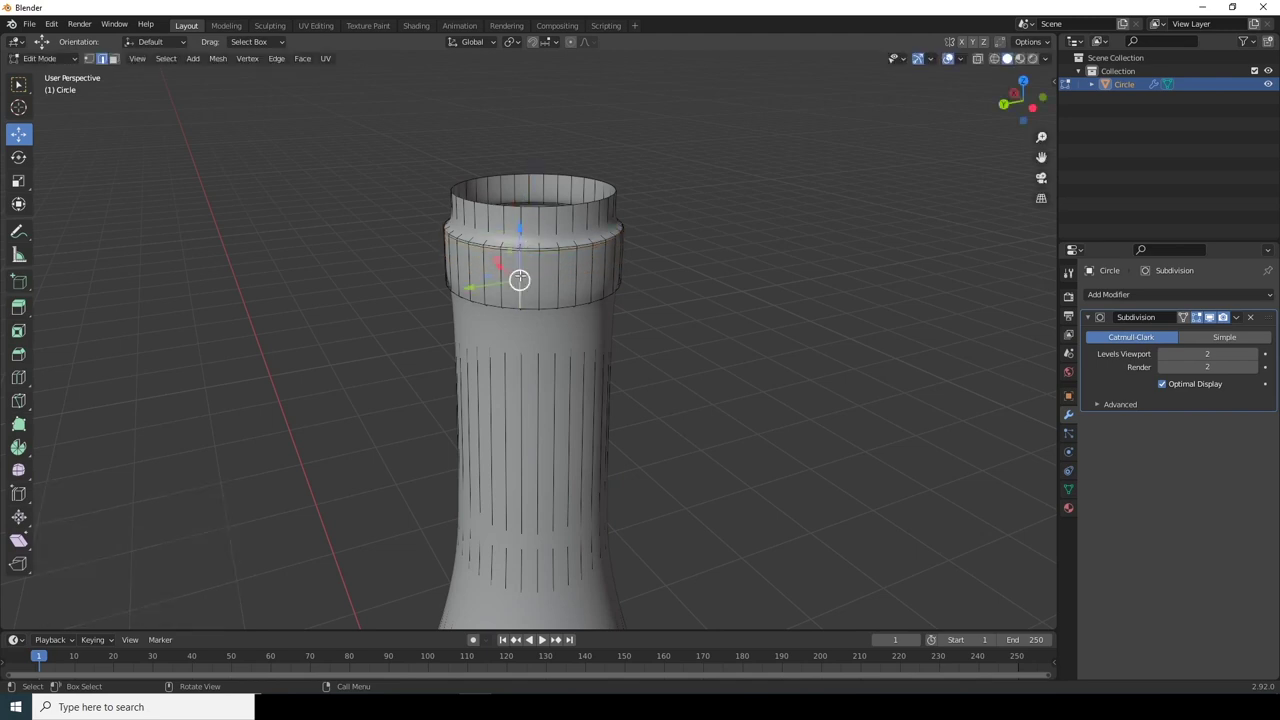
pyautogui.hotkey('ctrl', 'r')
pyautogui.click(520, 276)
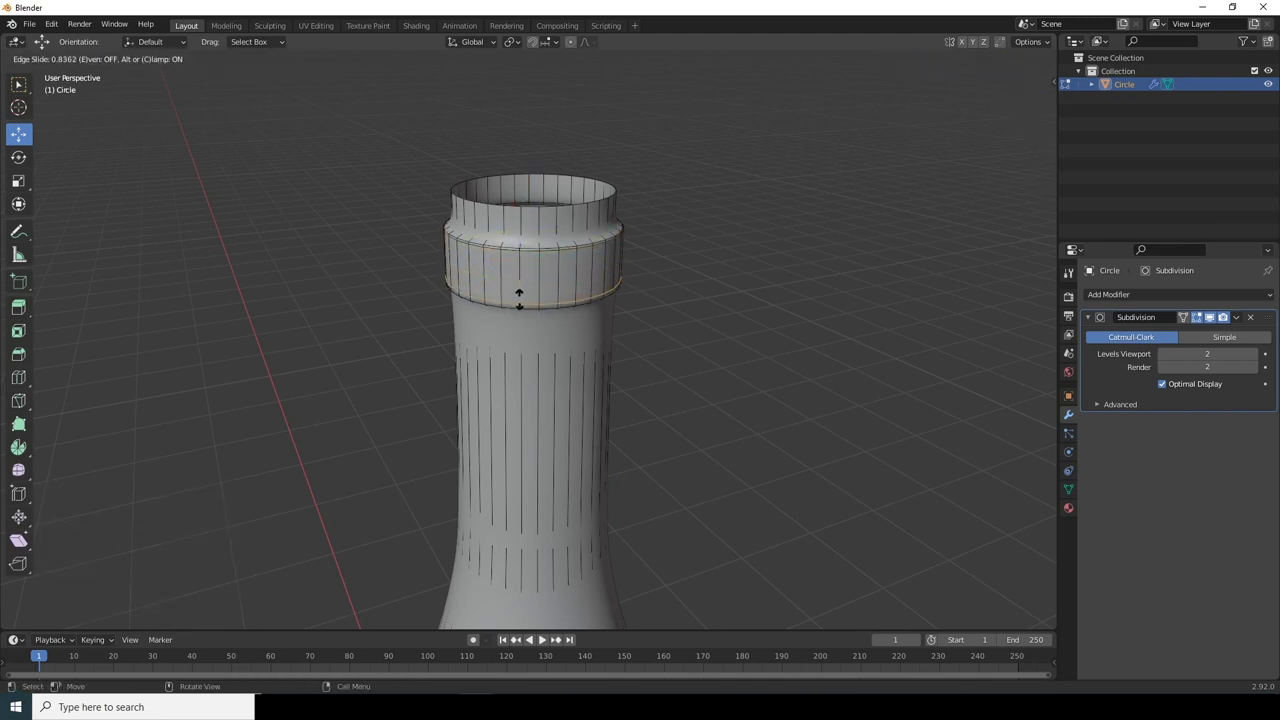
pyautogui.click(521, 298)
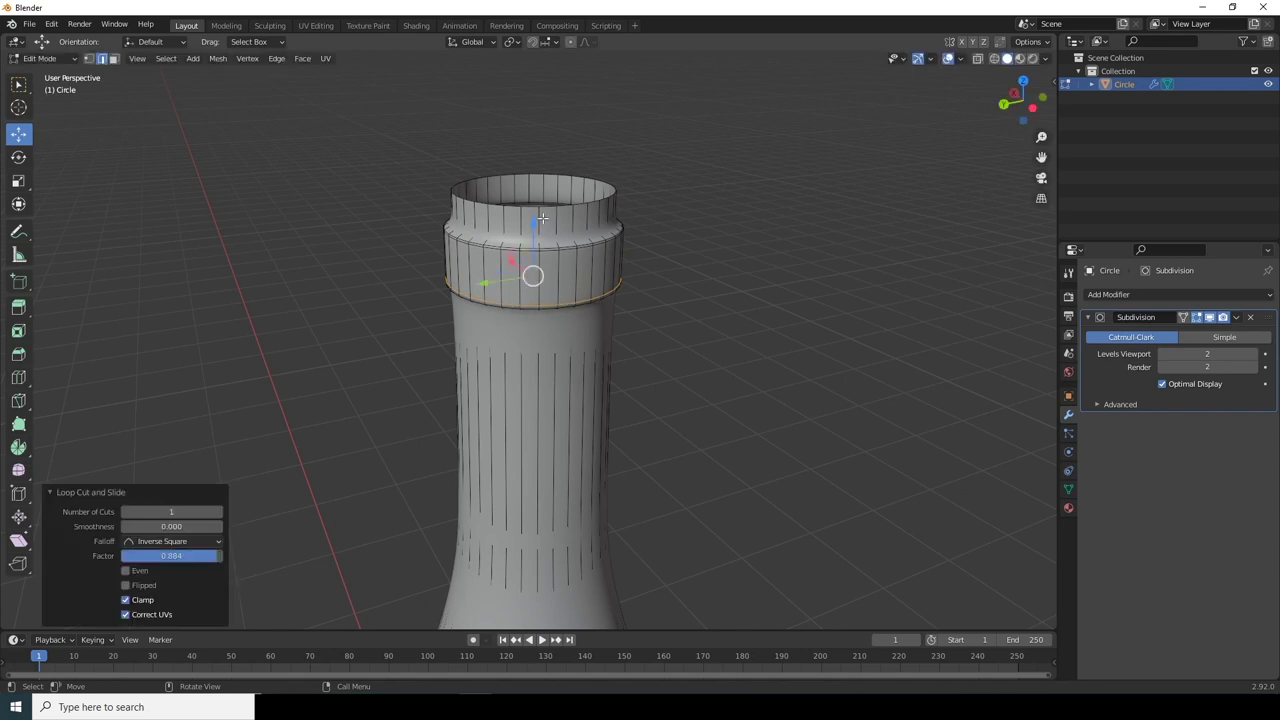
# Step: Cut an edge loop on the sloped face above the collar, slid toward the collar's rim with a factor of about 0.672
pyautogui.click(541, 219)
pyautogui.keyDown('ctrl'); pyautogui.moveTo(549, 266); pyautogui.dragTo(528, 314, button='middle'); pyautogui.keyUp('ctrl')
pyautogui.keyDown('alt'); pyautogui.click(527, 314); pyautogui.keyUp('alt')
pyautogui.press('g')
pyautogui.press('g')
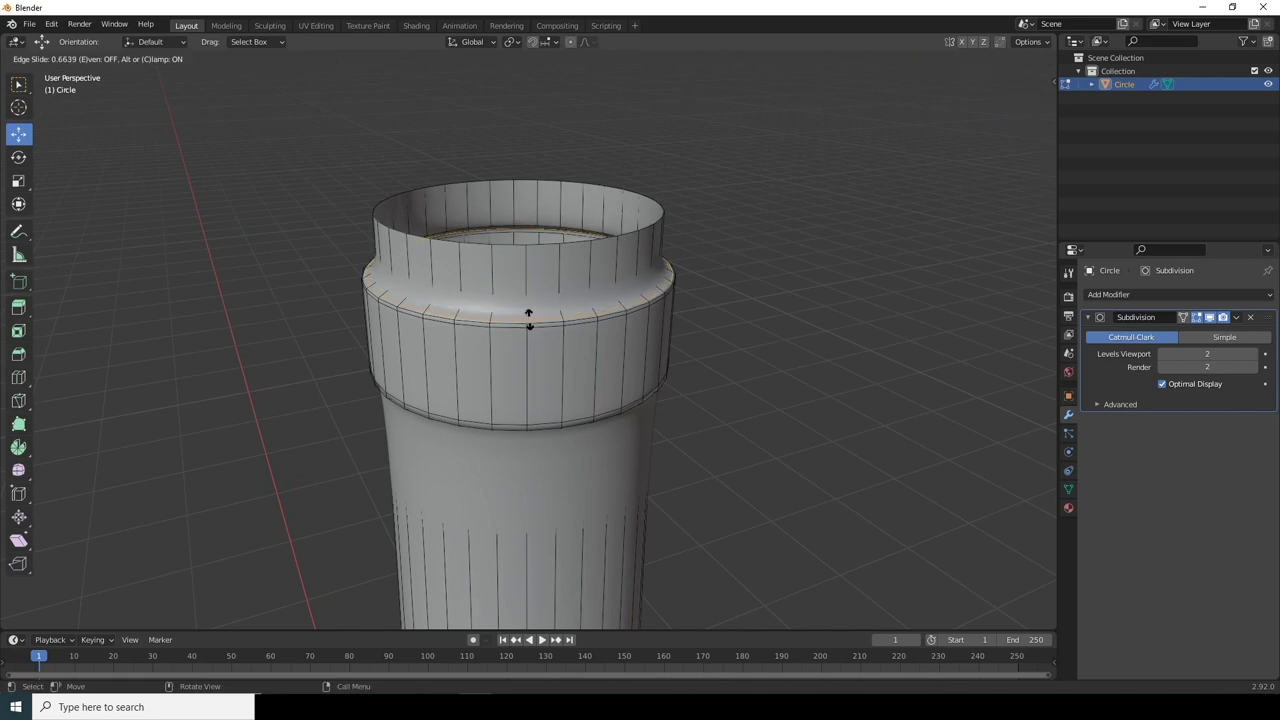
pyautogui.click(530, 318)
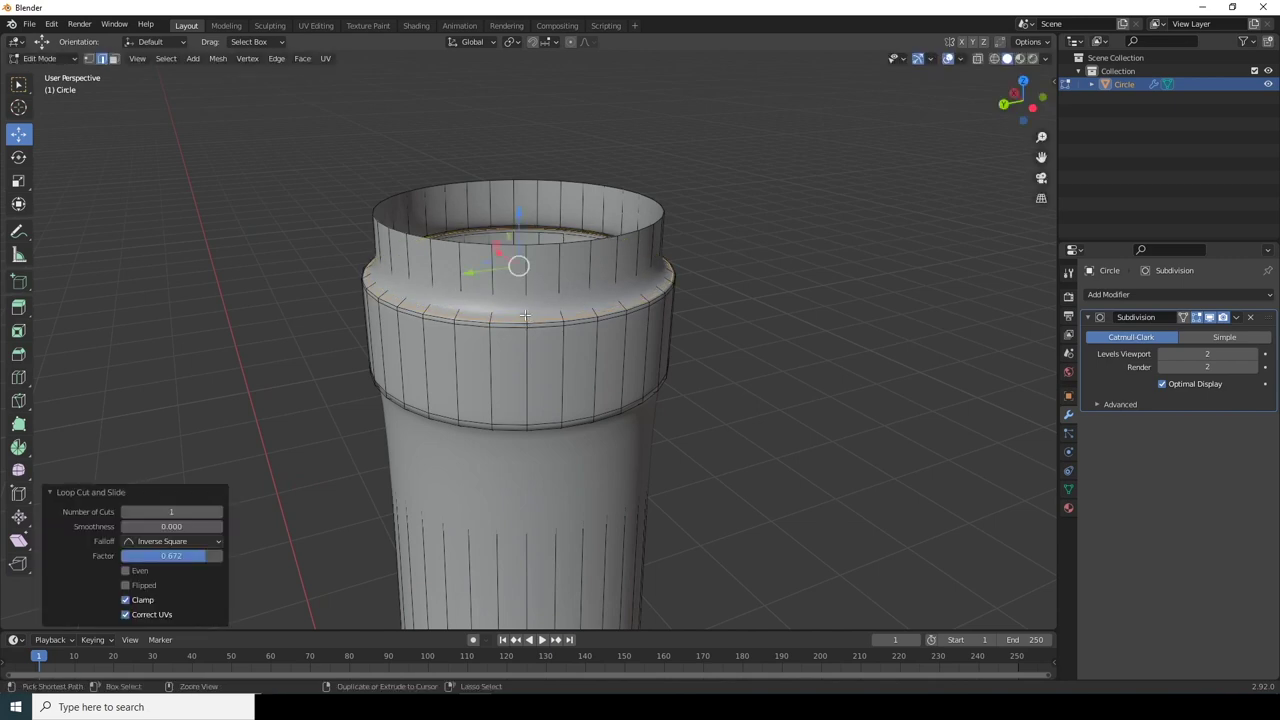
# Step: Cut a second edge loop on the sloped face above the collar, near the base of the mouth's wall
pyautogui.press('g')
pyautogui.press('g')
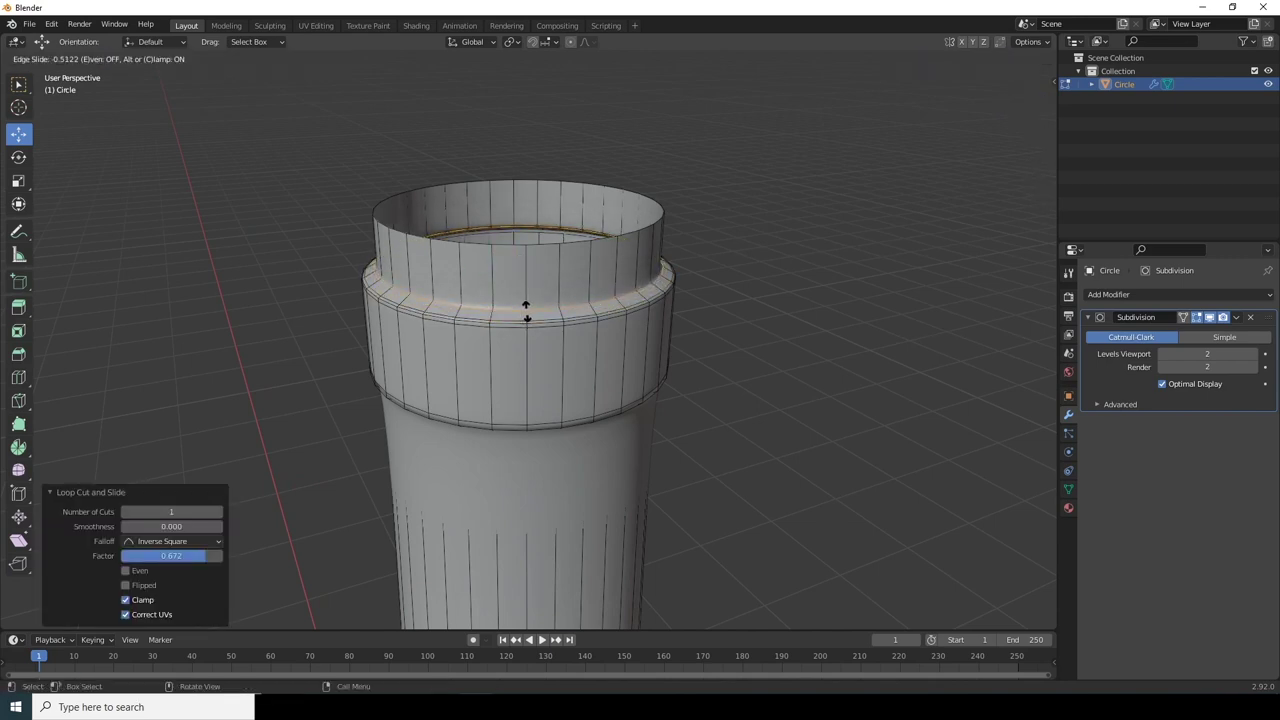
pyautogui.click(527, 311)
pyautogui.keyDown('alt'); pyautogui.click(527, 279); pyautogui.keyUp('alt')
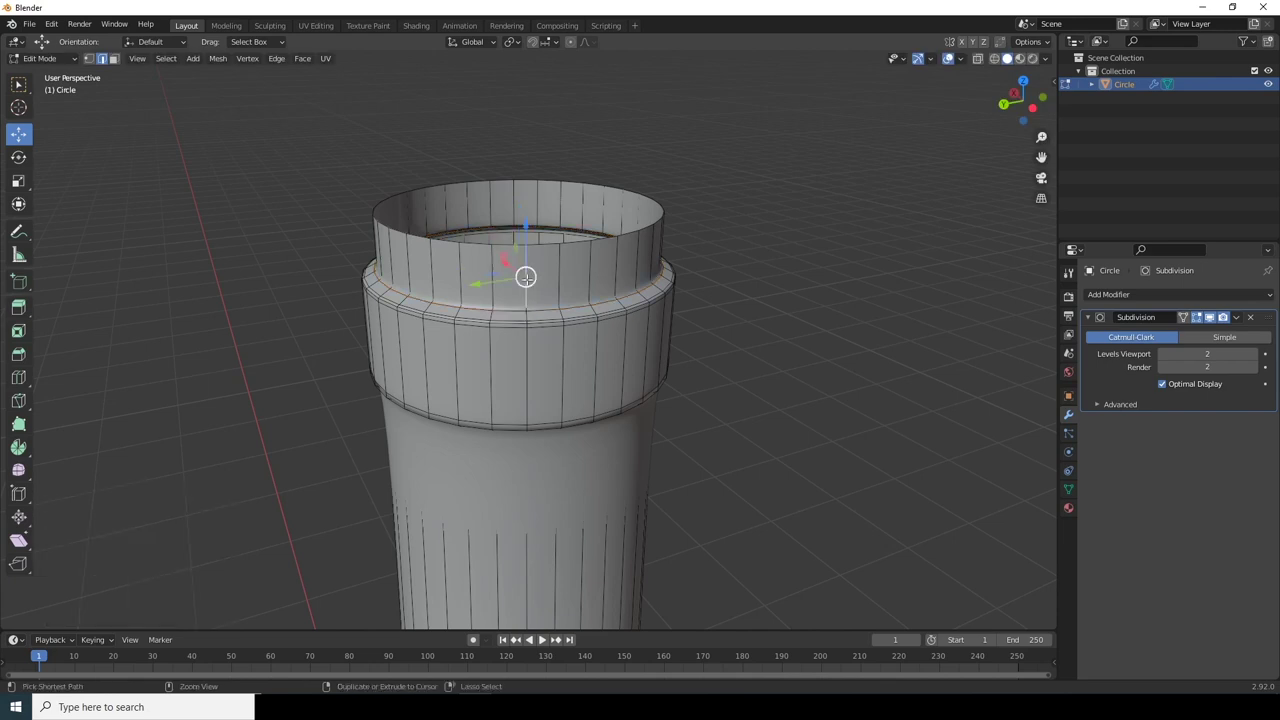
# Step: Slide the selected edge loop toward the base of the mouth's wall, just above the collar, with a factor of about 0.896
pyautogui.press('g')
pyautogui.press('g')
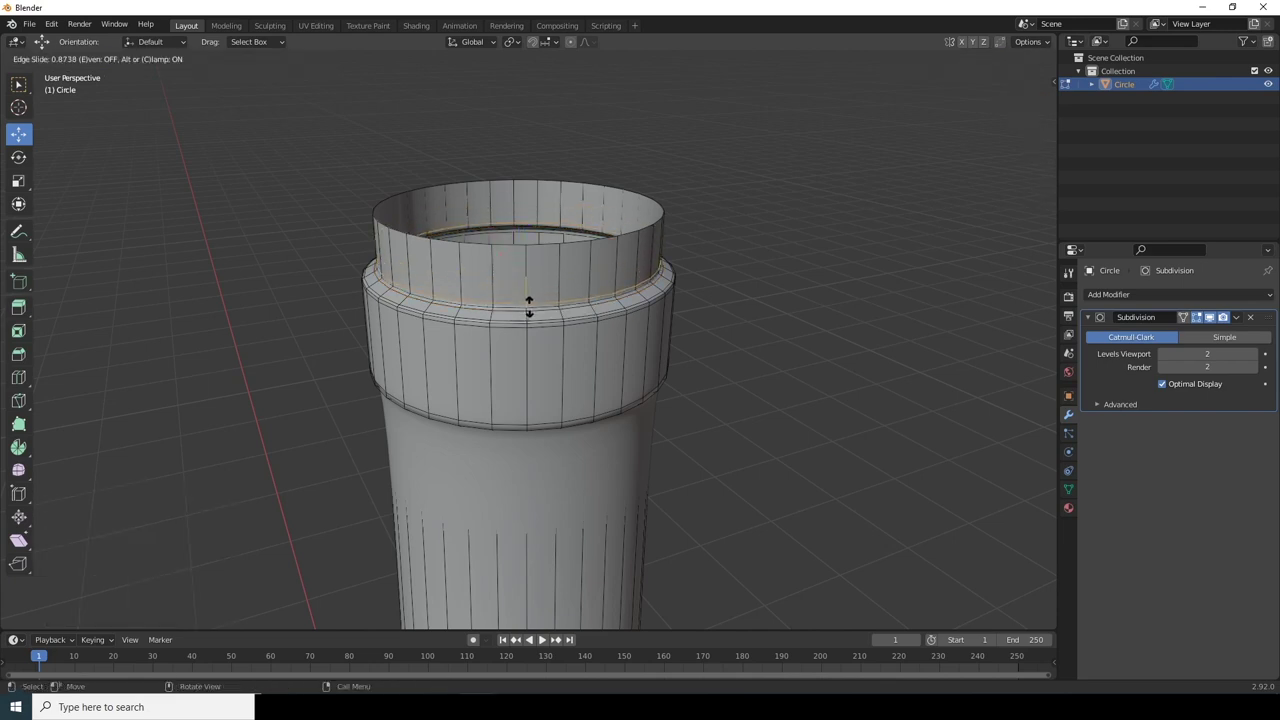
pyautogui.click(530, 307)
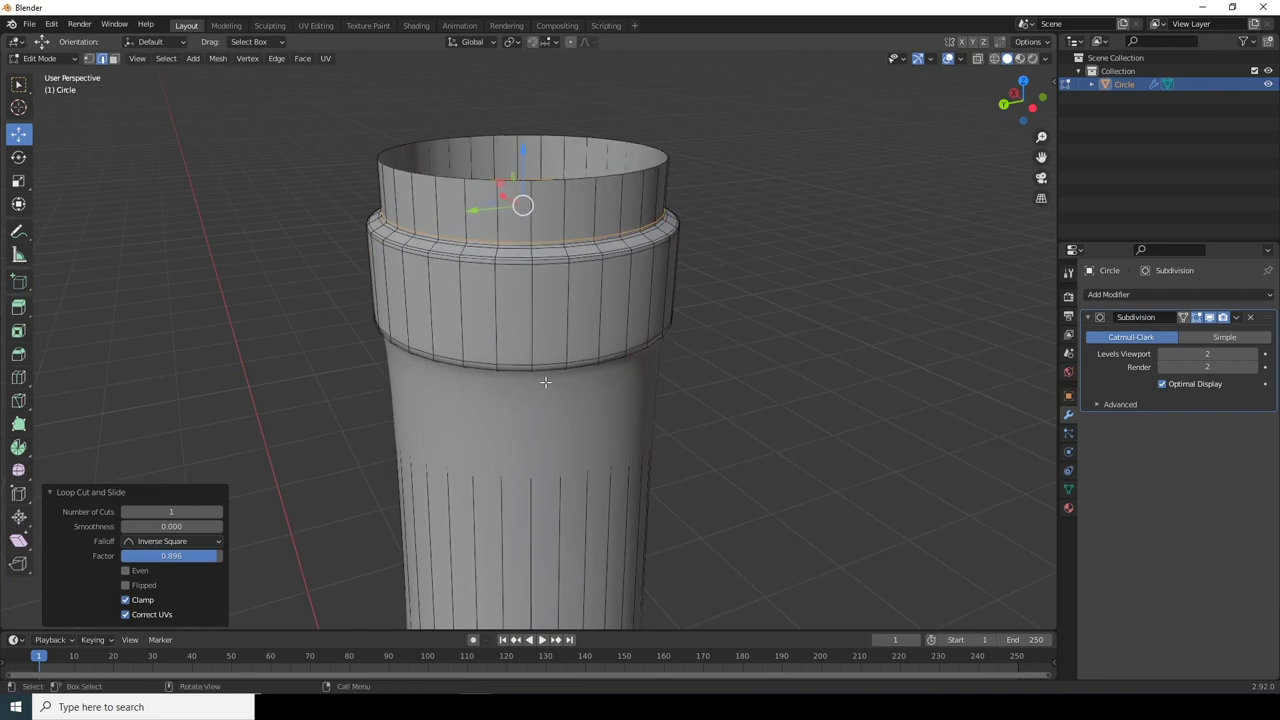
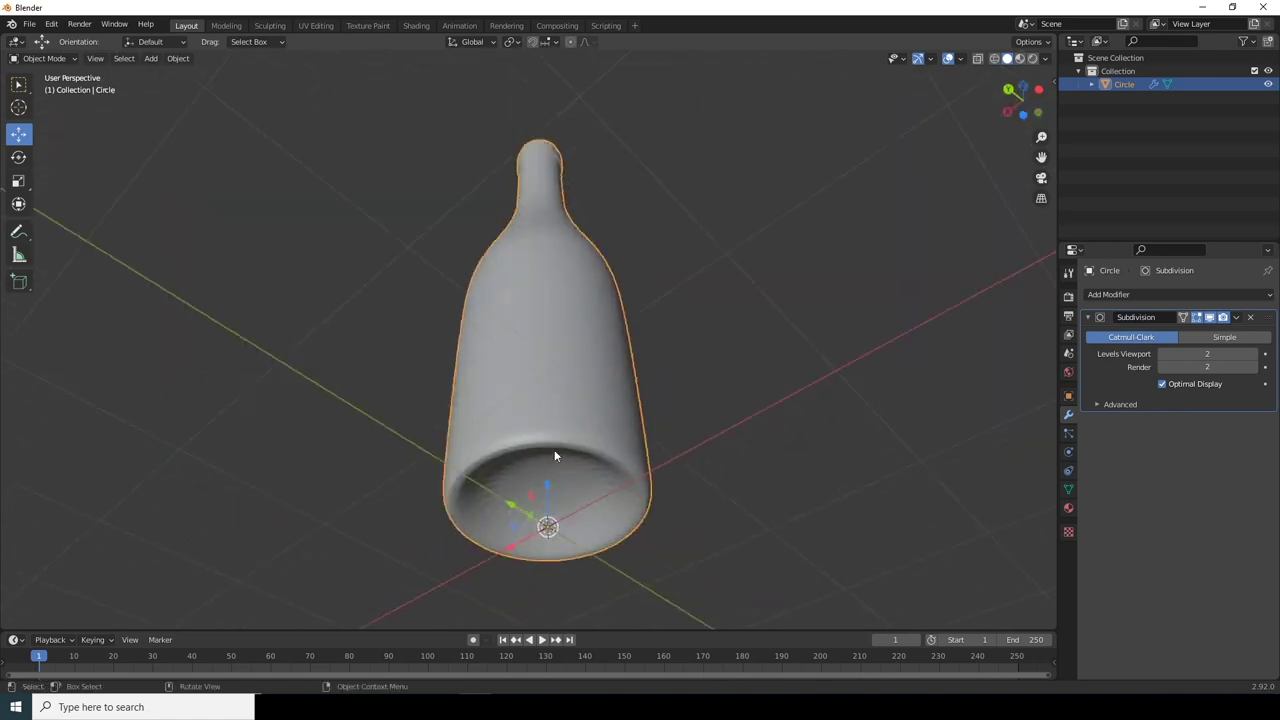
# Step: Cut two edge loops around the bottle's base, close to its bottom rim
pyautogui.press('Tab')
pyautogui.hotkey('ctrl', 'r')
pyautogui.click(494, 234)
pyautogui.click(509, 240)
pyautogui.click(577, 229)
pyautogui.hotkey('ctrl', 'r')
pyautogui.click(577, 229)
pyautogui.click(582, 237)
# Step: Inset the recessed face under the bottle twice, the first time by about 0.044 m, and return to Object Mode
pyautogui.press('3')
pyautogui.click(559, 354)
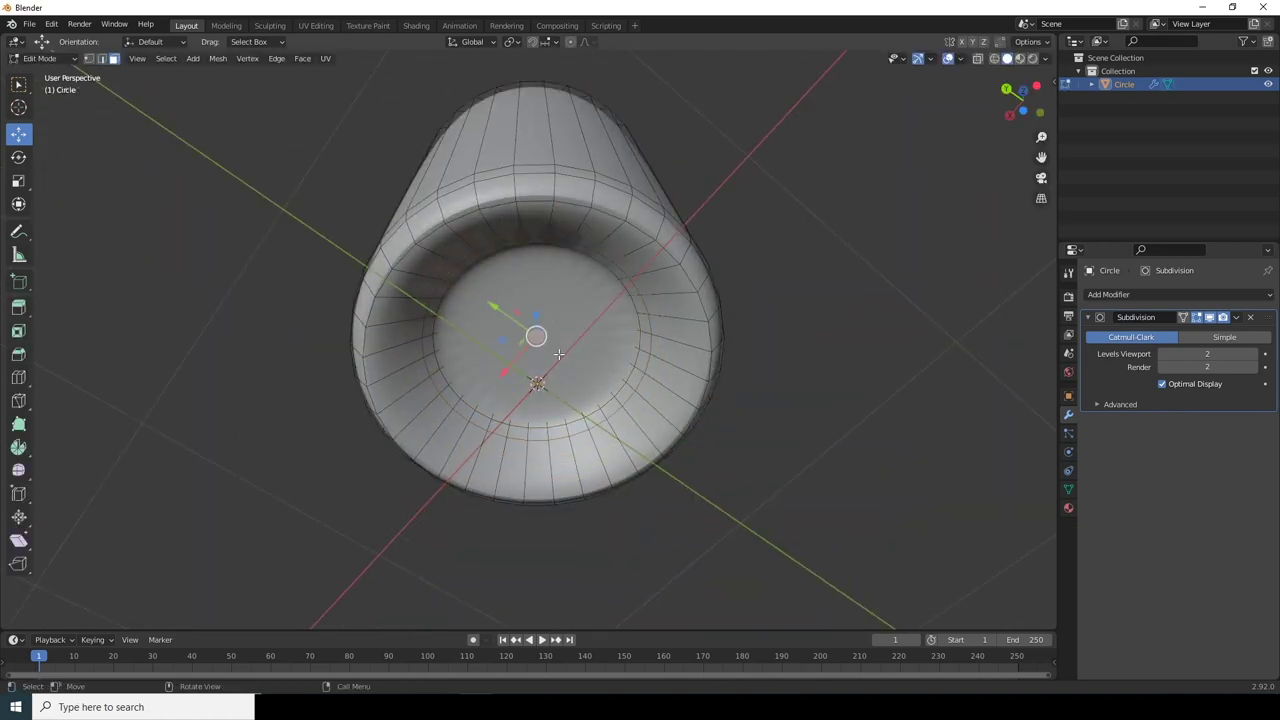
pyautogui.press('i')
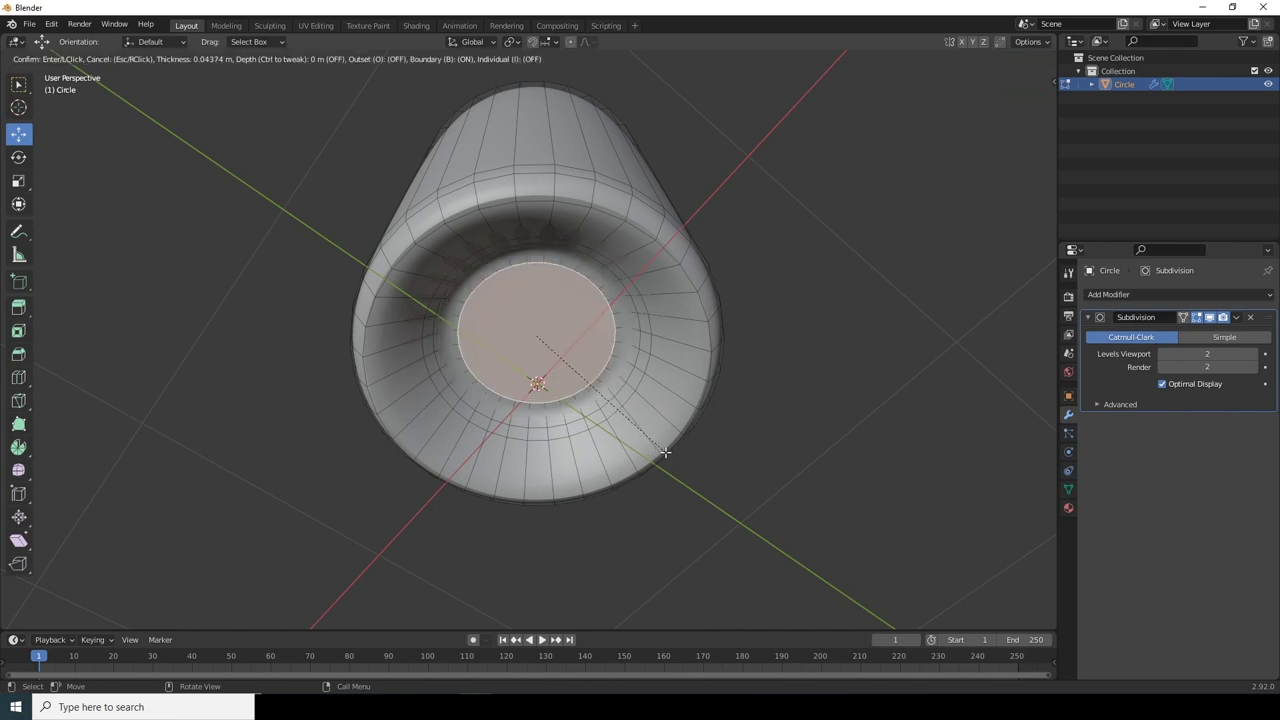
pyautogui.click(662, 452)
pyautogui.press('i')
pyautogui.click(731, 437)
pyautogui.press('Tab')
# Step: Reopen the bottle's mesh for editing and select the ring of faces around the neck collar
pyautogui.scroll(-5, 731, 437)
pyautogui.moveTo(590, 340); pyautogui.dragTo(566, 391, button='middle')
pyautogui.scroll(3, 532, 415)
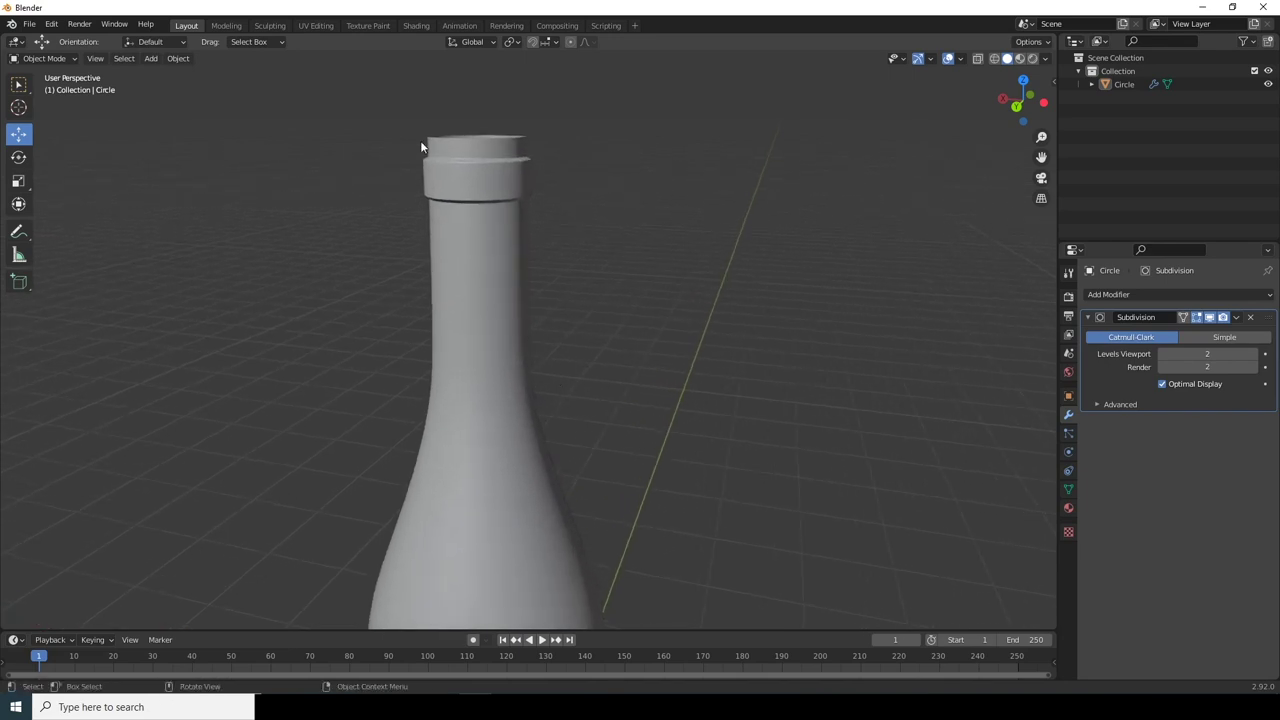
pyautogui.moveTo(459, 268); pyautogui.dragTo(457, 266, button='middle')
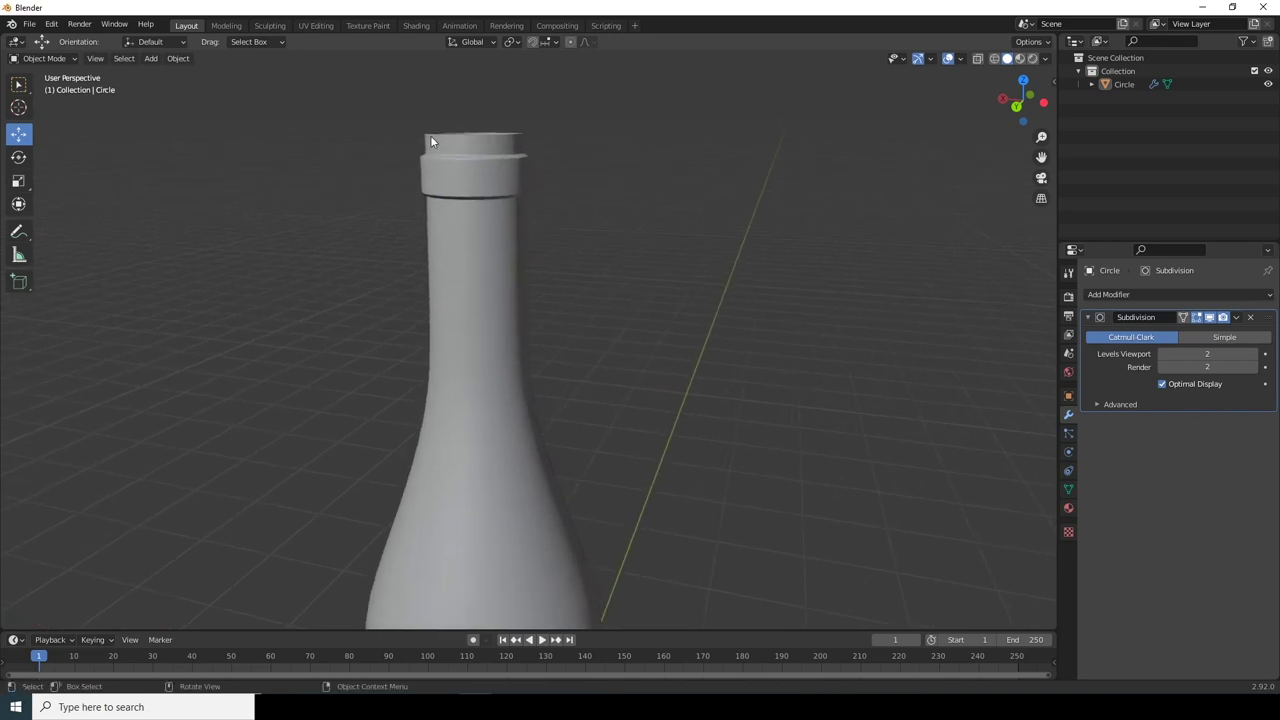
pyautogui.click(494, 178)
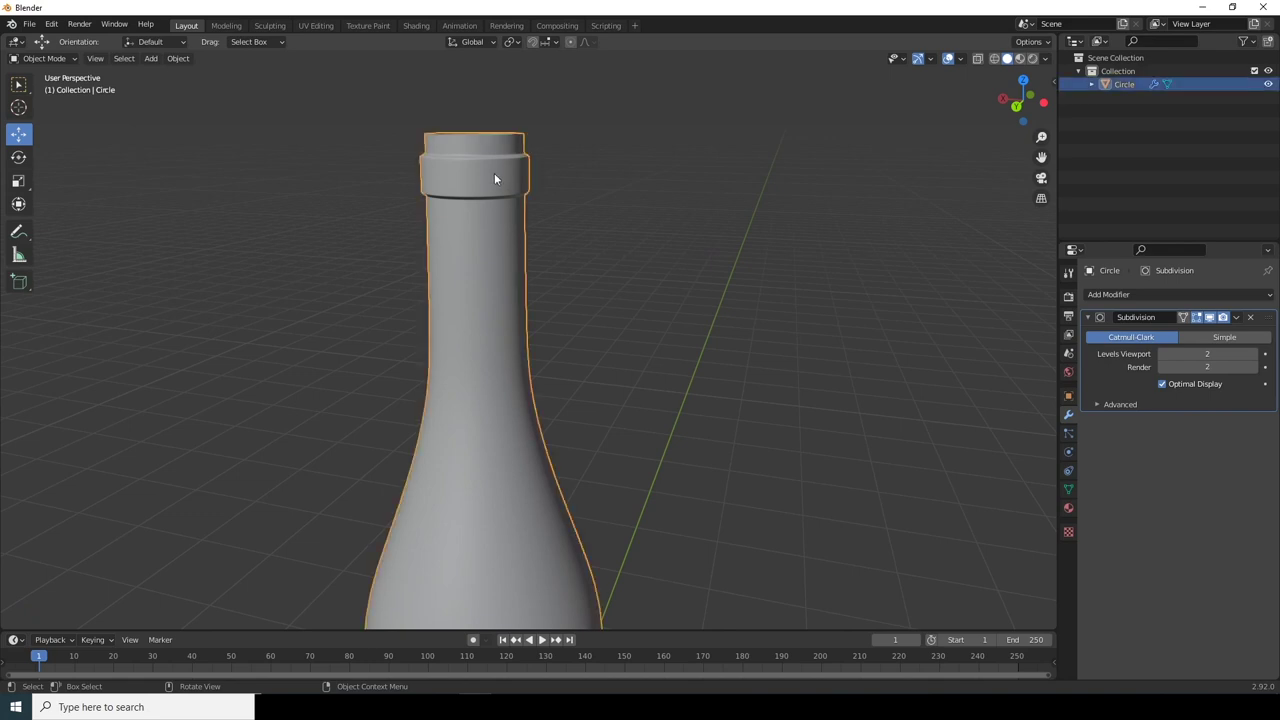
pyautogui.press('Tab')
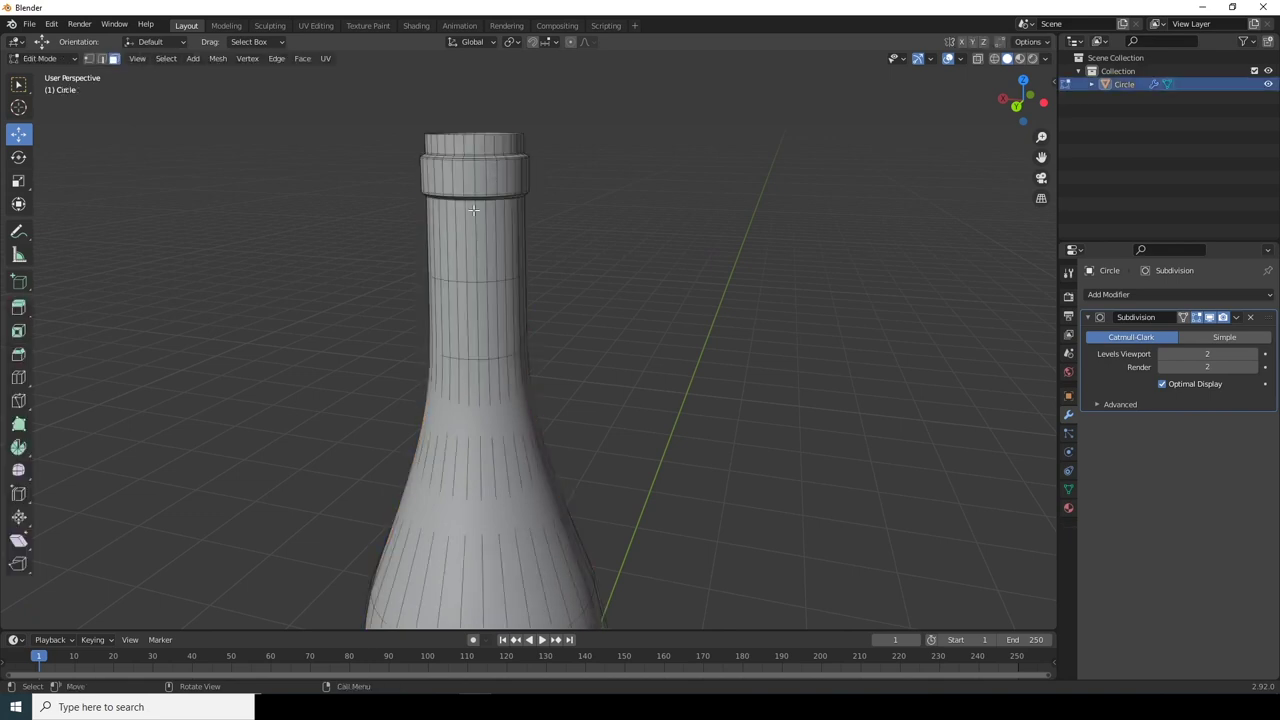
pyautogui.keyDown('alt'); pyautogui.click(485, 178); pyautogui.keyUp('alt')
pyautogui.click(590, 207)
pyautogui.keyDown('alt'); pyautogui.click(479, 176); pyautogui.keyUp('alt')
# Step: Grow the face selection from the collar until it covers the mouth and the upper part of the neck
pyautogui.press('ctrl')
pyautogui.press('ctrl+KP_Add')
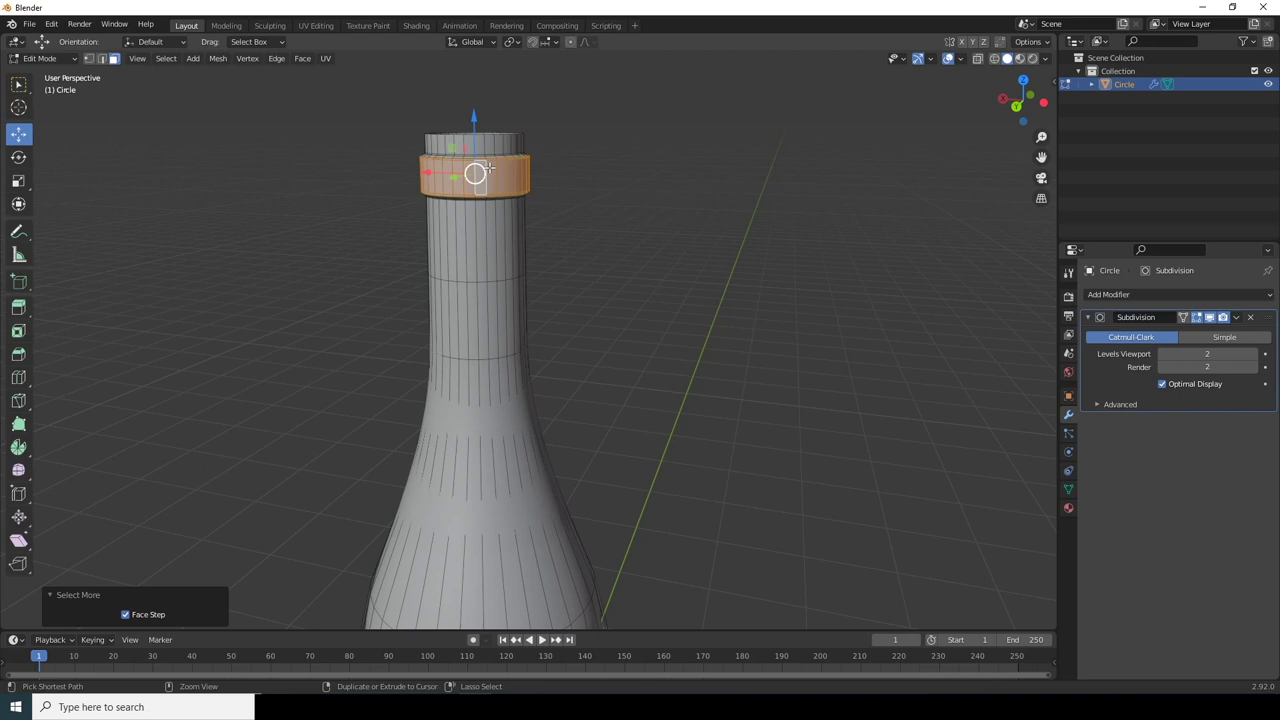
pyautogui.press('ctrl+KP_Add')
pyautogui.press('ctrl+KP_Add')
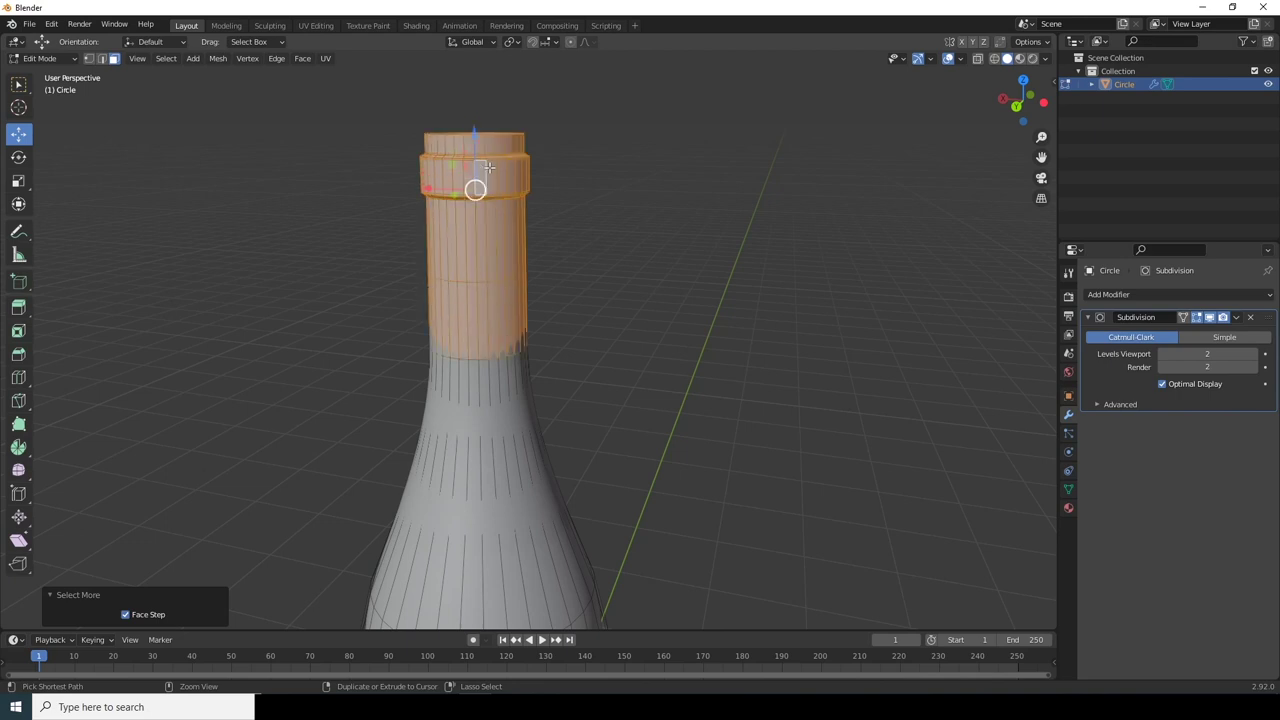
pyautogui.press('ctrl+KP_Subtract')
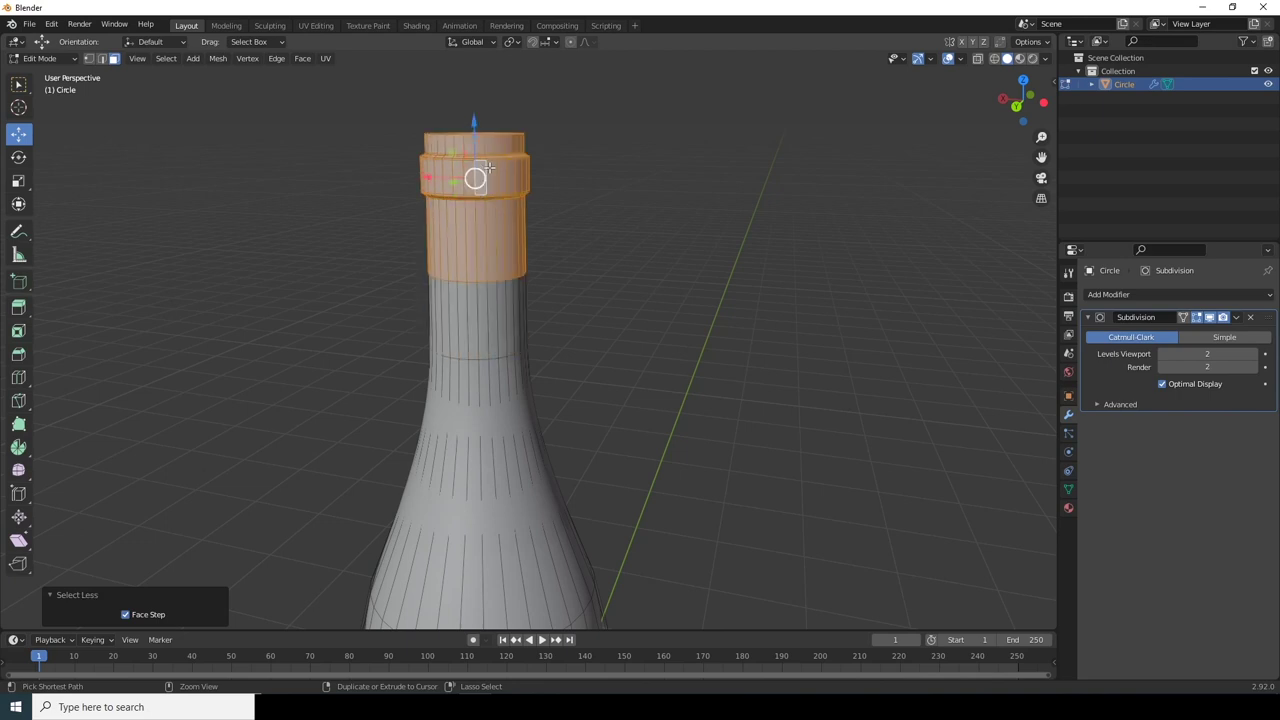
pyautogui.press('ctrl+KP_Add')
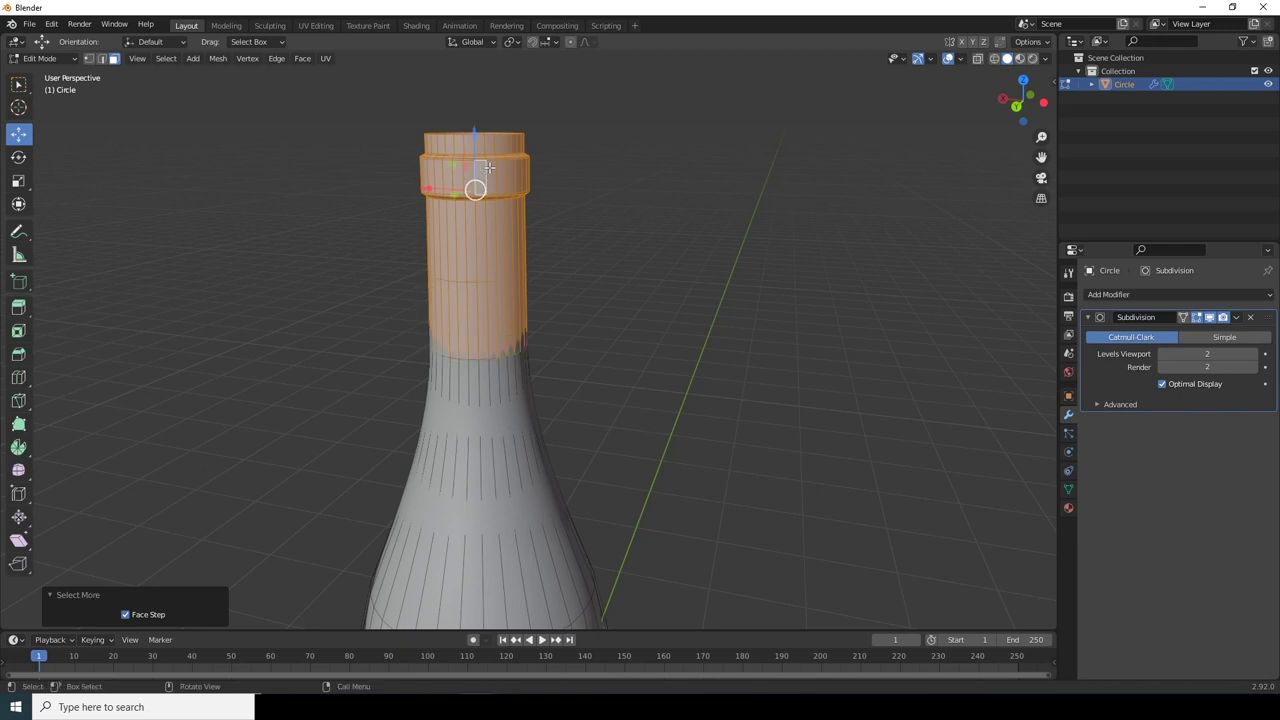
pyautogui.moveTo(488, 167); pyautogui.dragTo(510, 182, button='middle')
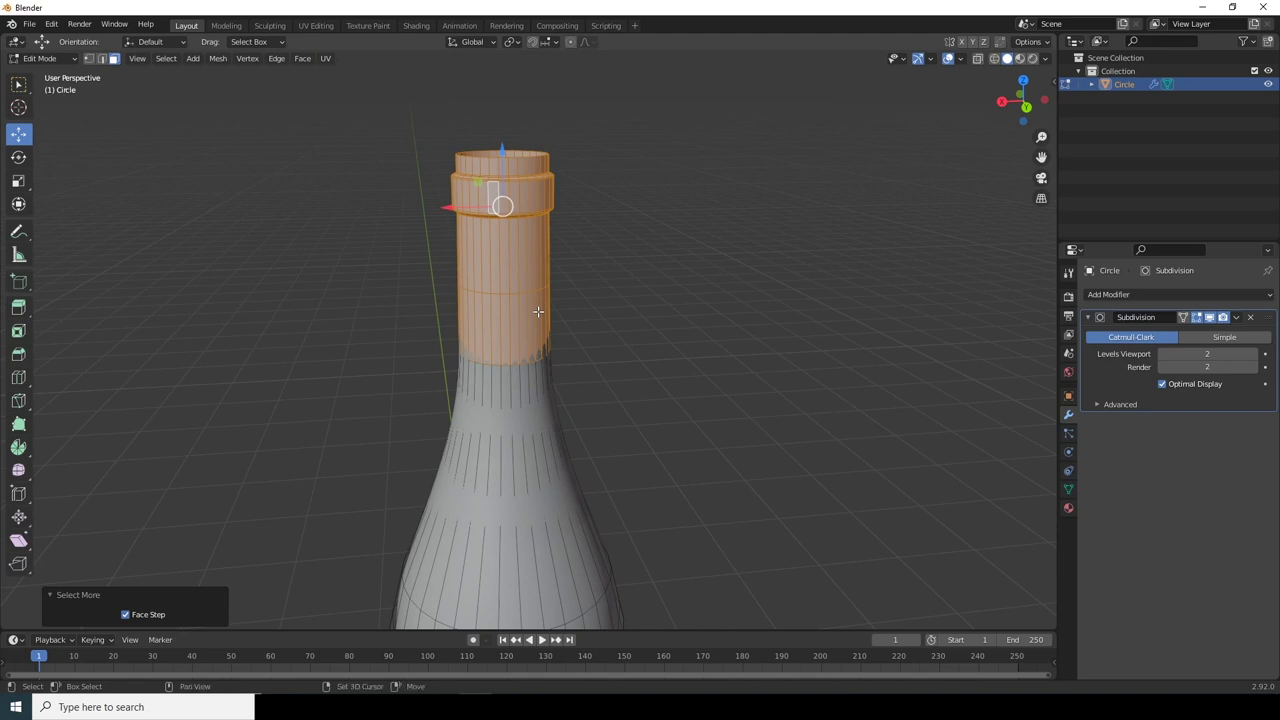
# Step: Duplicate the selected neck faces in place and separate the copy into its own object
pyautogui.press('g')
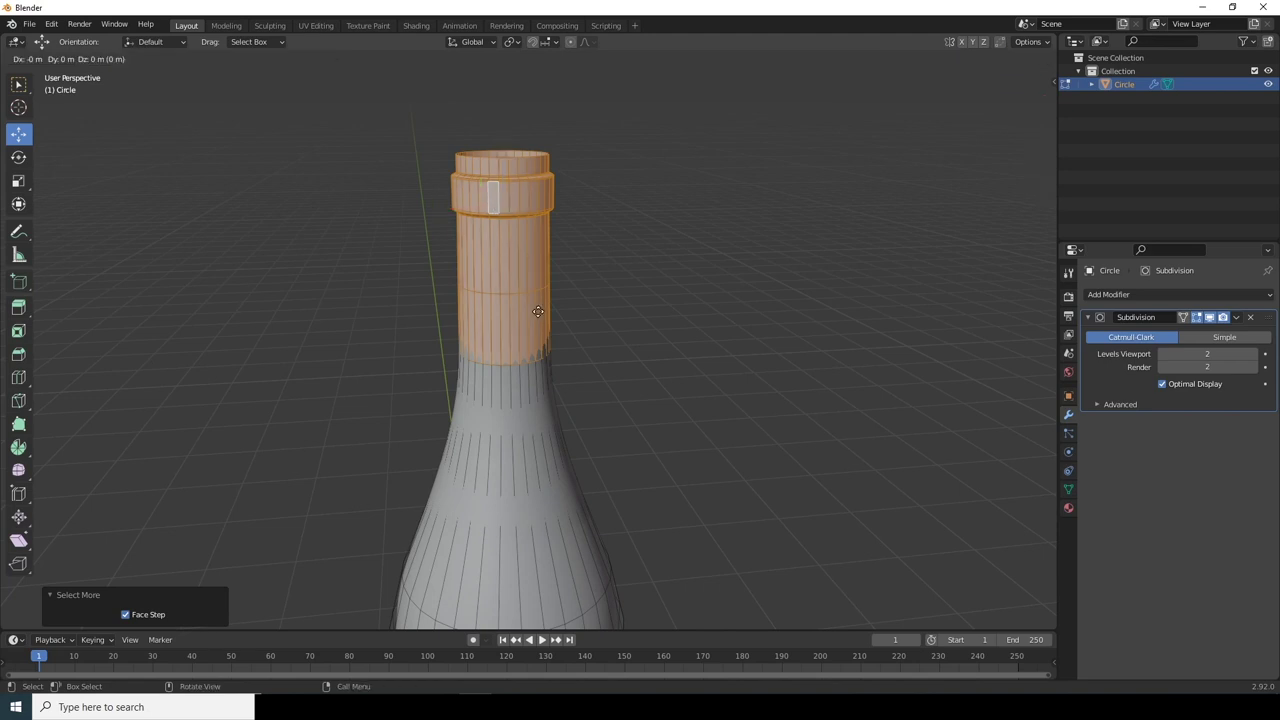
pyautogui.rightClick(538, 311)
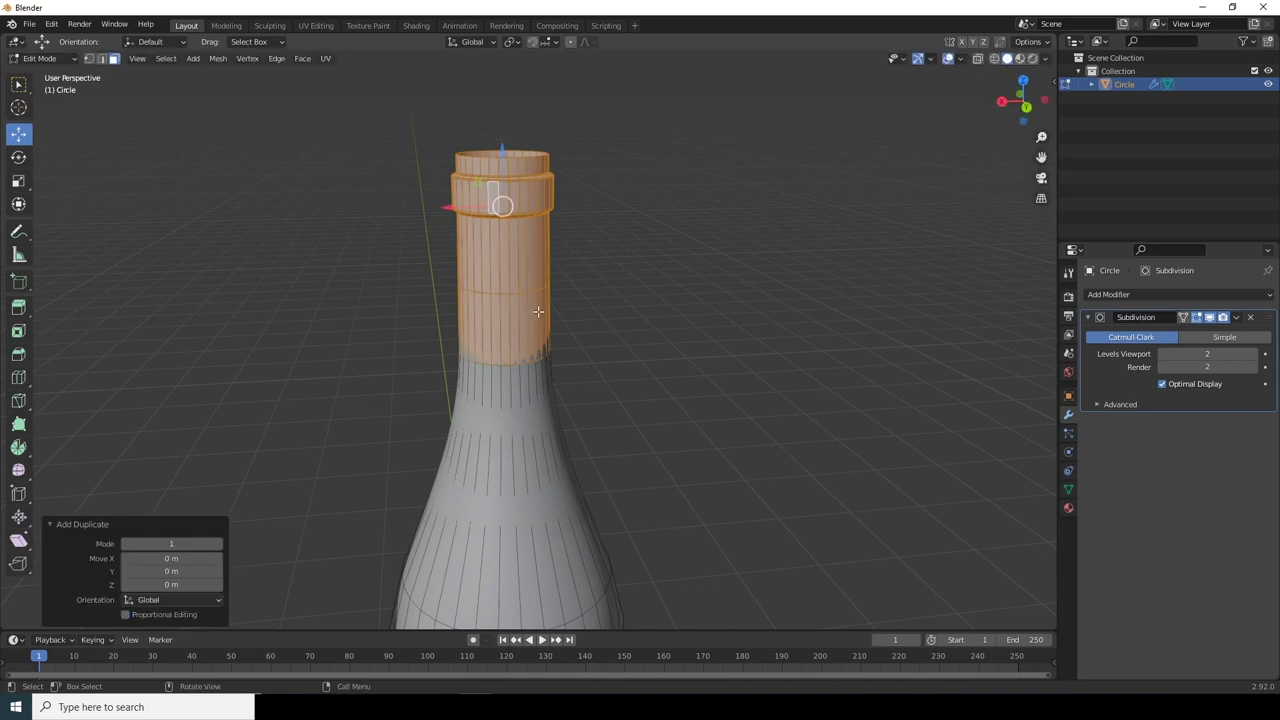
pyautogui.rightClick(528, 314)
pyautogui.moveTo(518, 326)
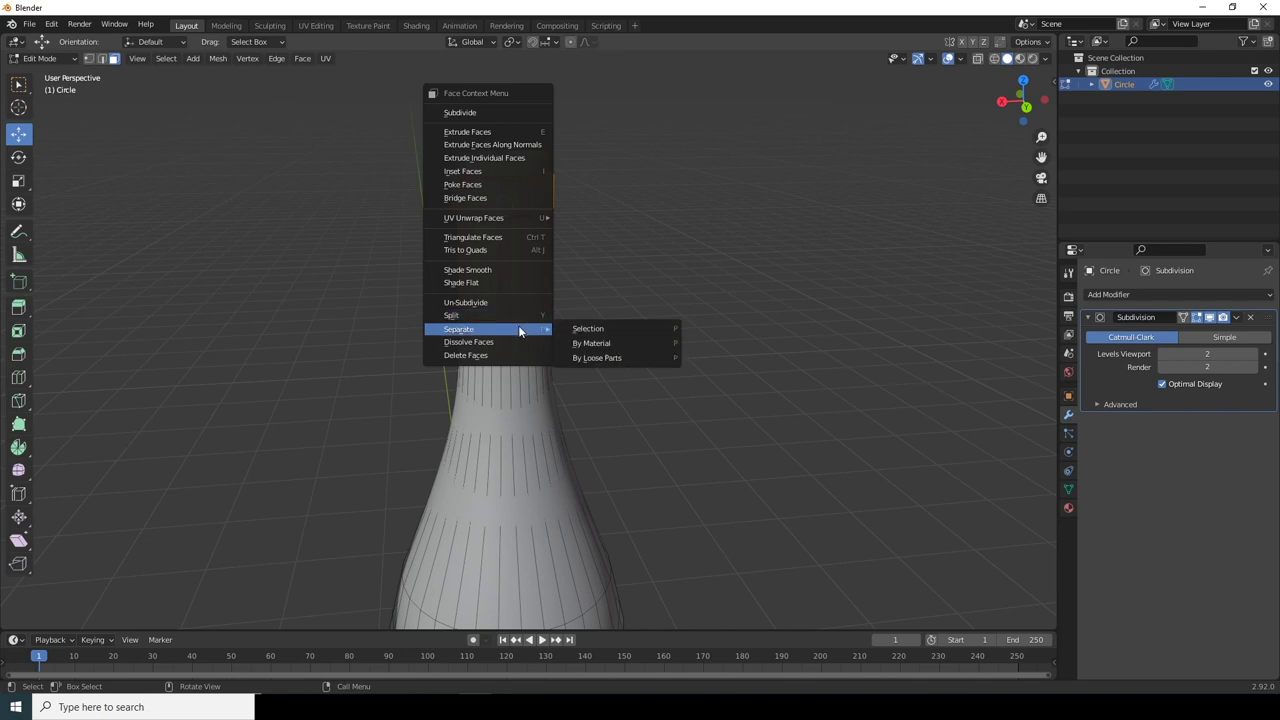
pyautogui.click(588, 329)
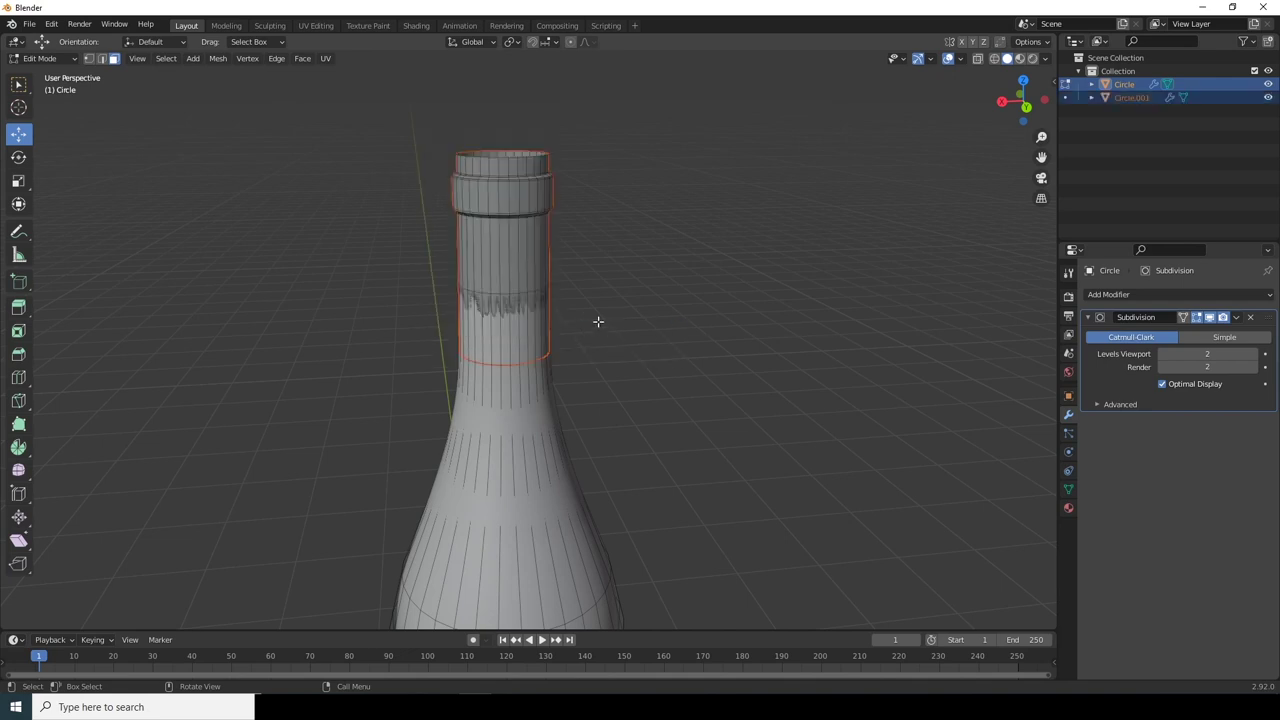
# Step: Toggle the original object's visibility to identify it and rename it "bottle"
pyautogui.click(1125, 85)
pyautogui.click(1128, 98)
pyautogui.click(1126, 84)
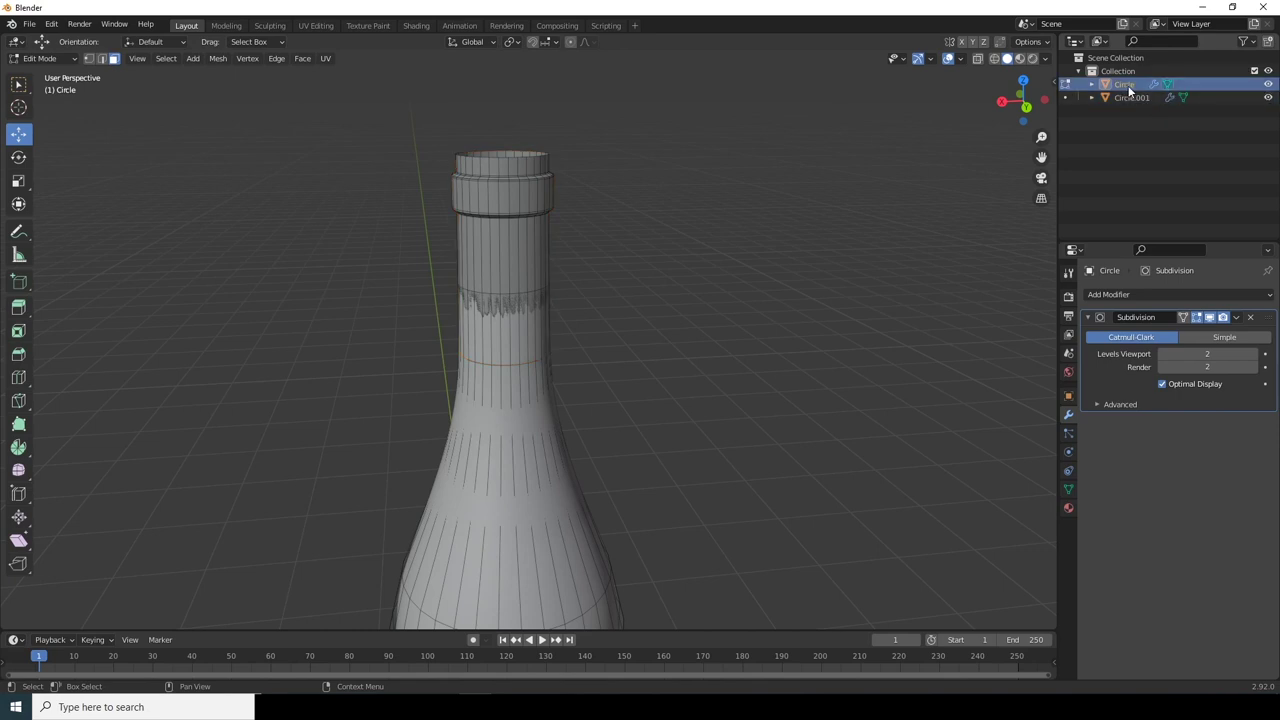
pyautogui.click(1268, 84)
pyautogui.click(1268, 84)
pyautogui.doubleClick(1131, 86)
pyautogui.write('bottle')
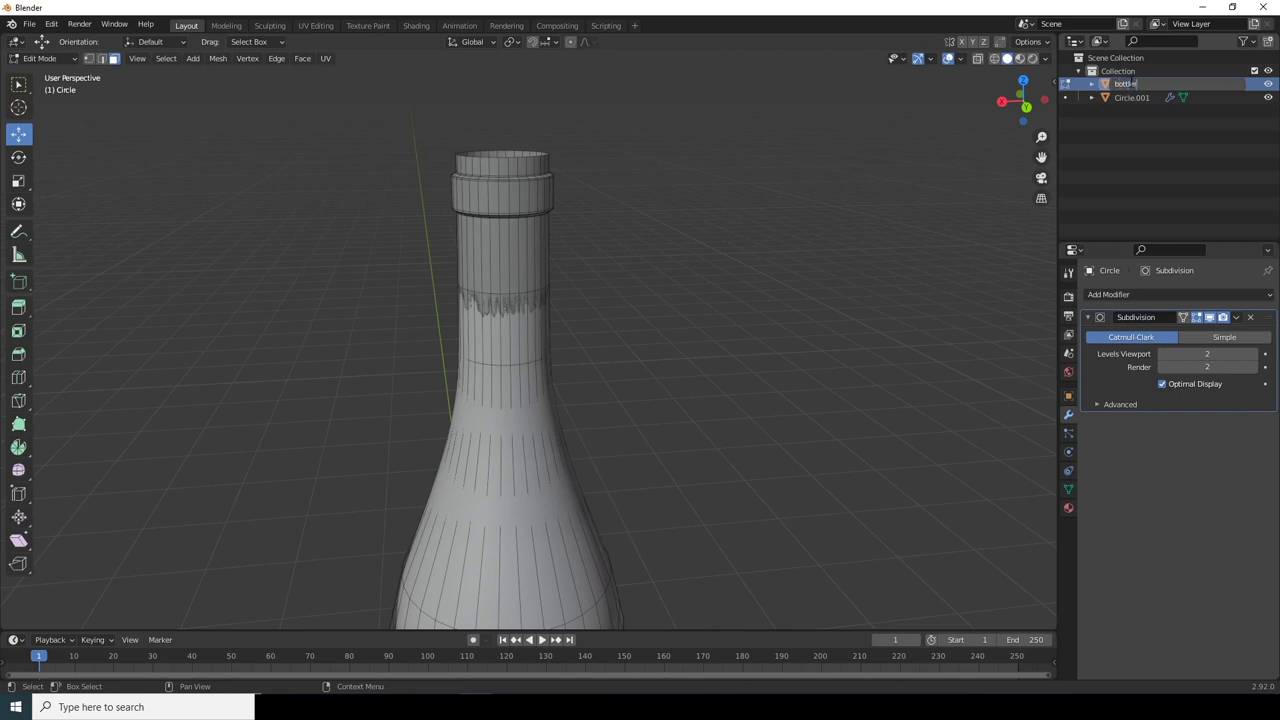
pyautogui.press('Return')
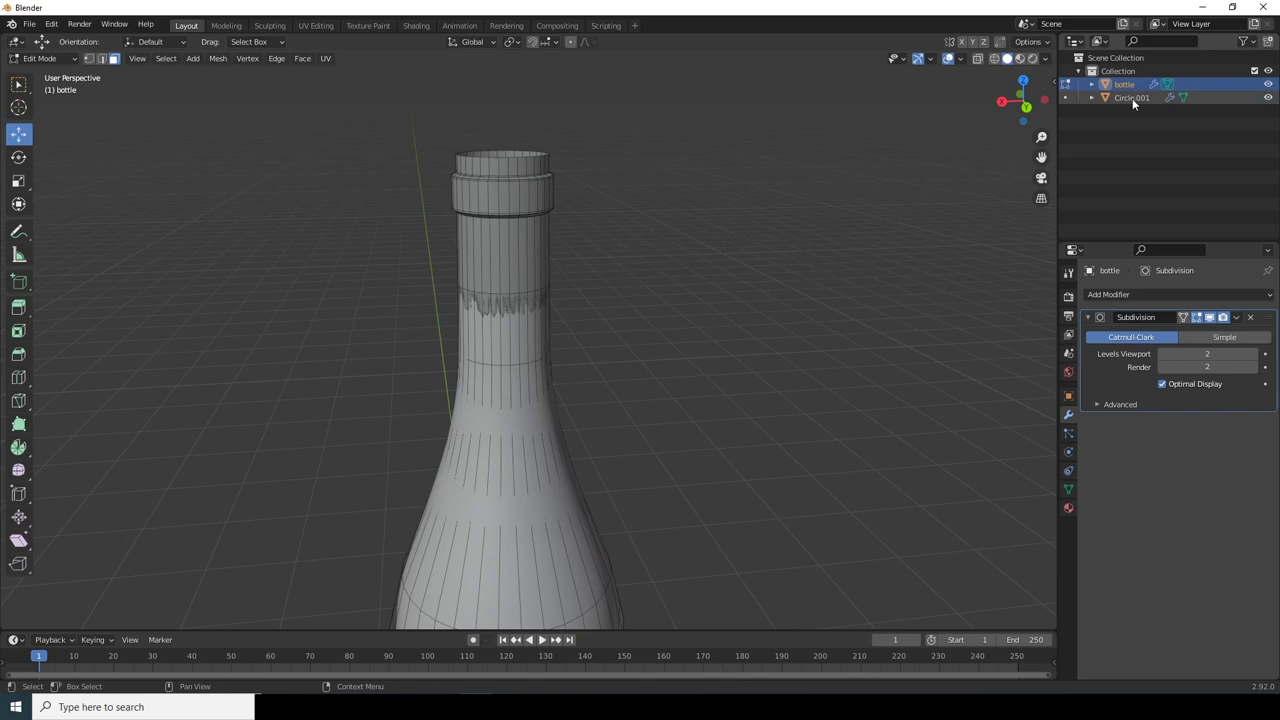
# Step: Toggle the separated neck piece's visibility to identify it and rename it "cap"
pyautogui.click(1132, 98)
pyautogui.click(1268, 97)
pyautogui.click(1268, 97)
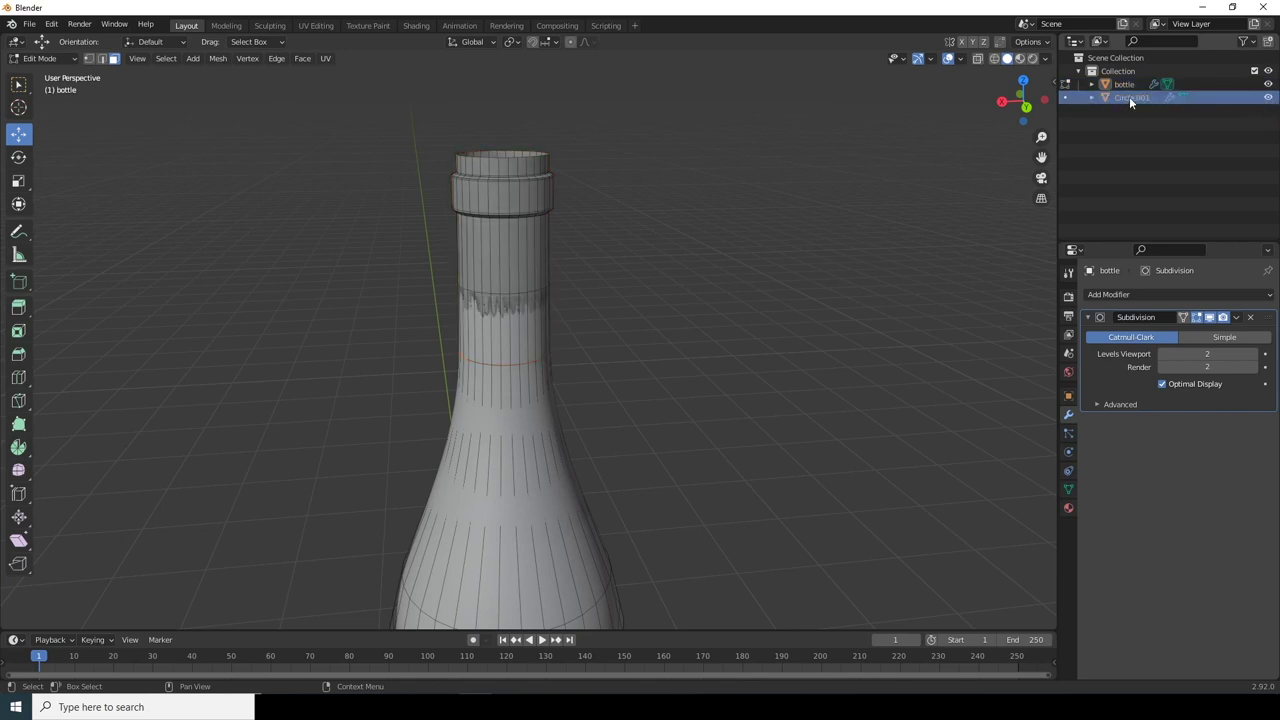
pyautogui.doubleClick(1130, 98)
pyautogui.write('ca')
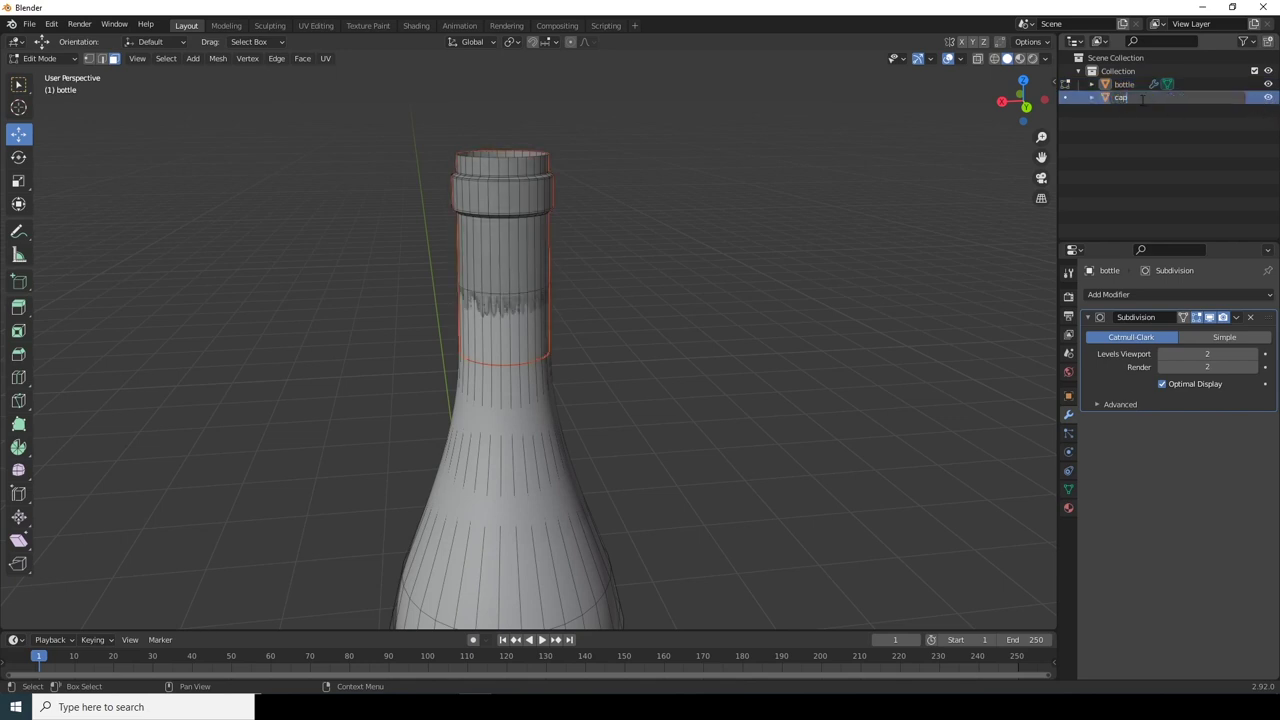
pyautogui.write('p')
pyautogui.press('Return')
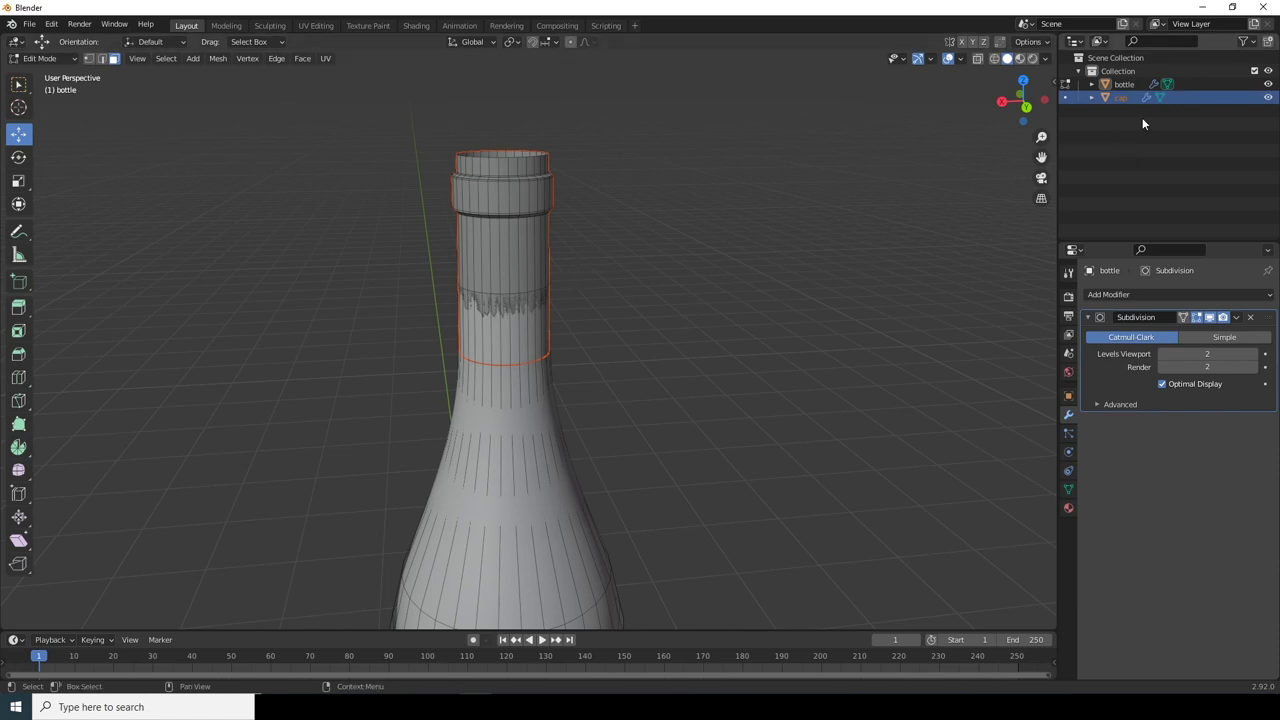
# Step: Hide the bottle object and open the cap's mesh for editing
pyautogui.click(1268, 85)
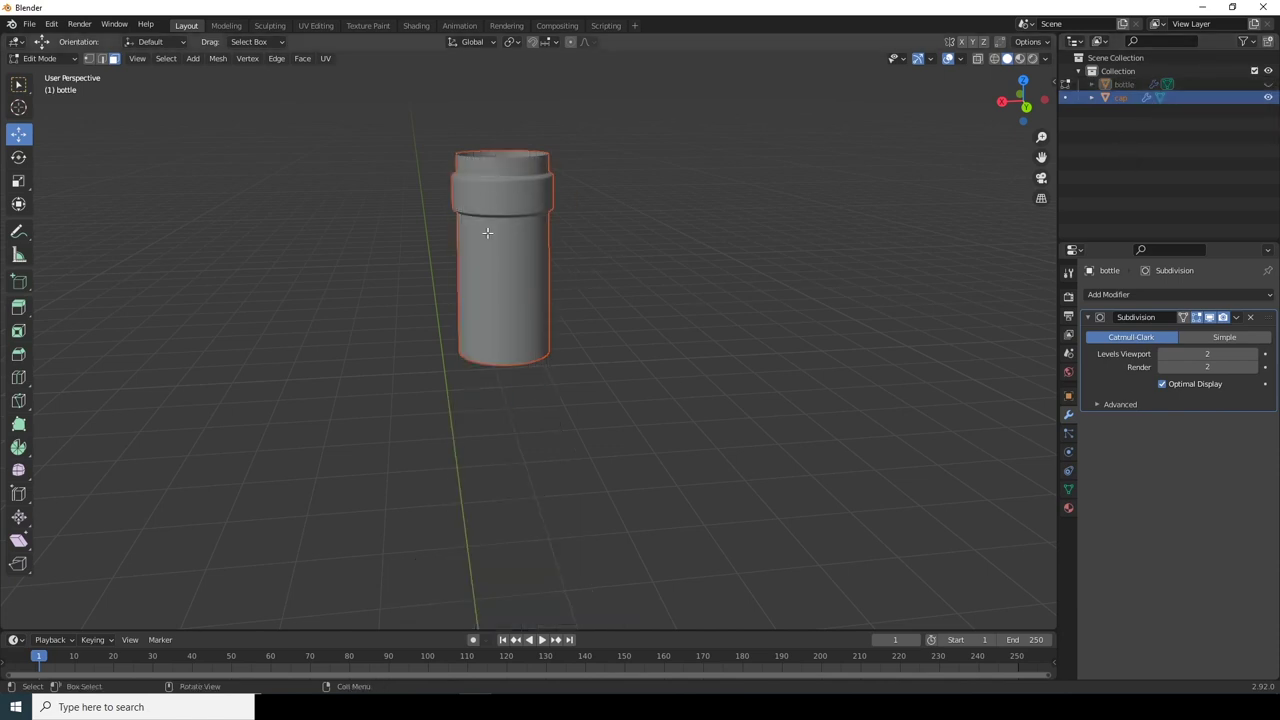
pyautogui.press('Tab')
pyautogui.click(519, 222)
pyautogui.moveTo(519, 222); pyautogui.dragTo(544, 286, button='middle')
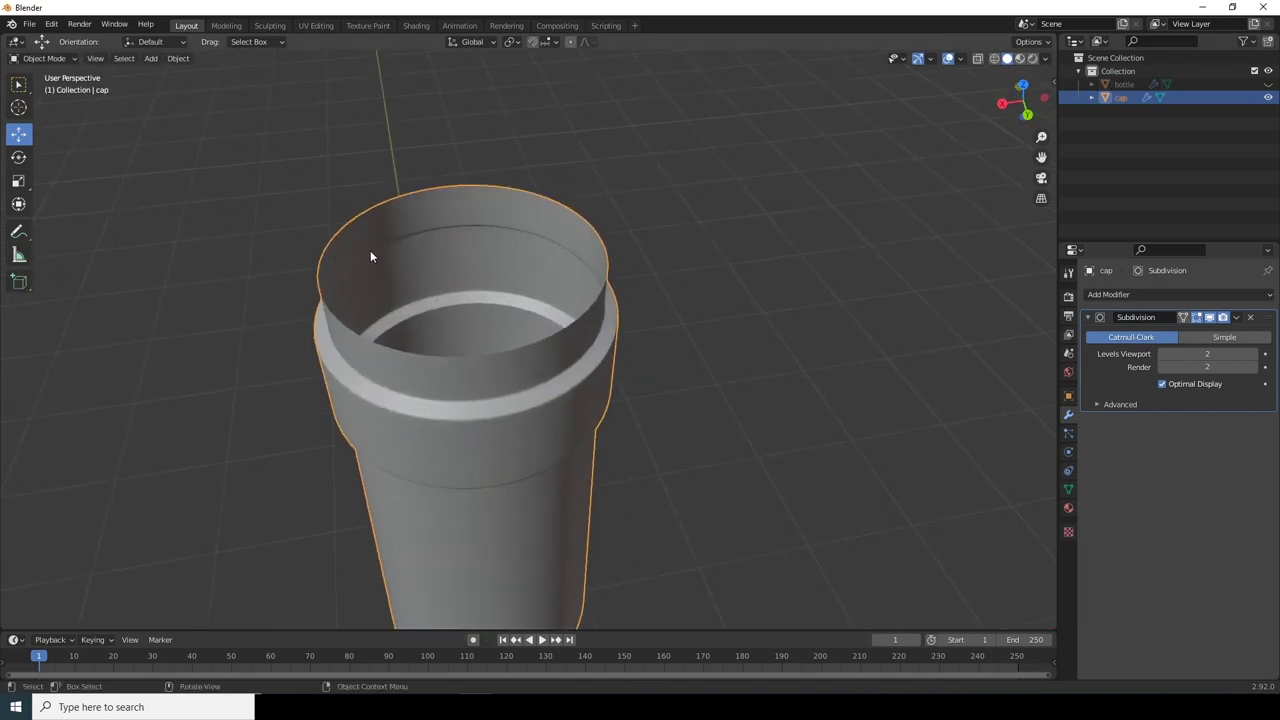
pyautogui.press('Tab')
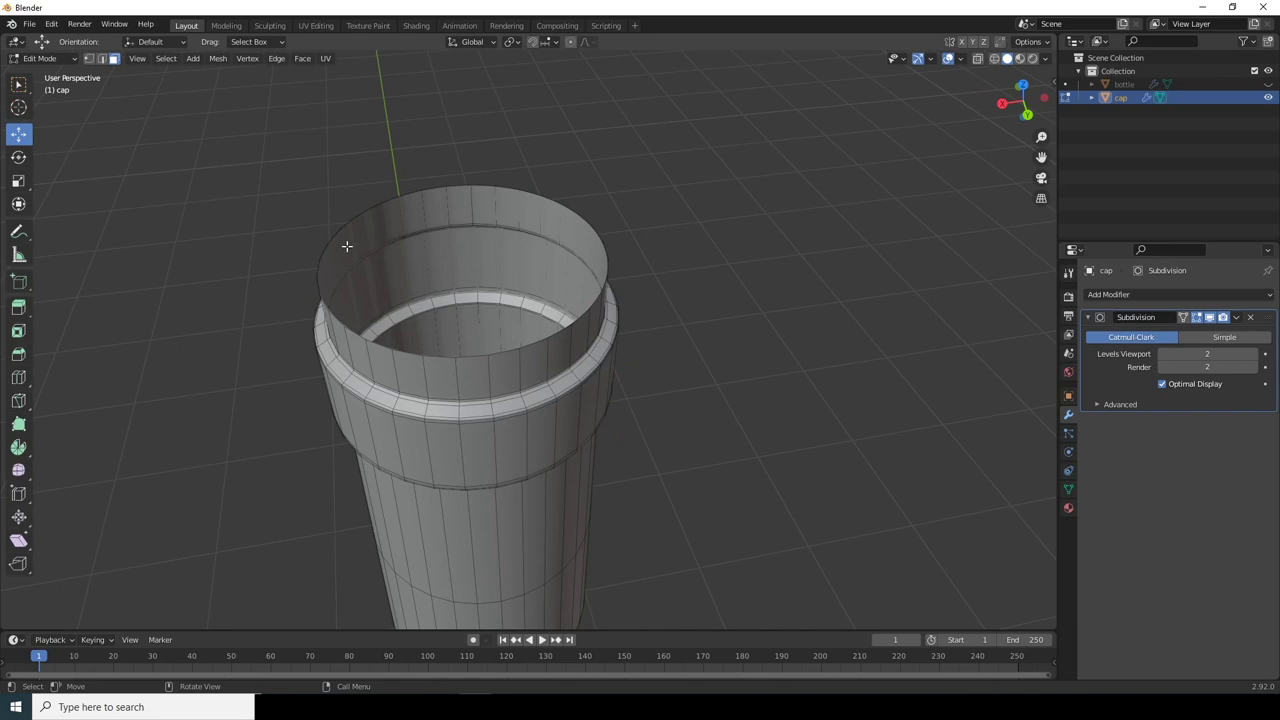
# Step: Extrude the cap's open top edge loop inward twice, scaling it to about 0.963 and then about 0.463
pyautogui.click(101, 58)
pyautogui.keyDown('alt'); pyautogui.click(324, 250); pyautogui.keyUp('alt')
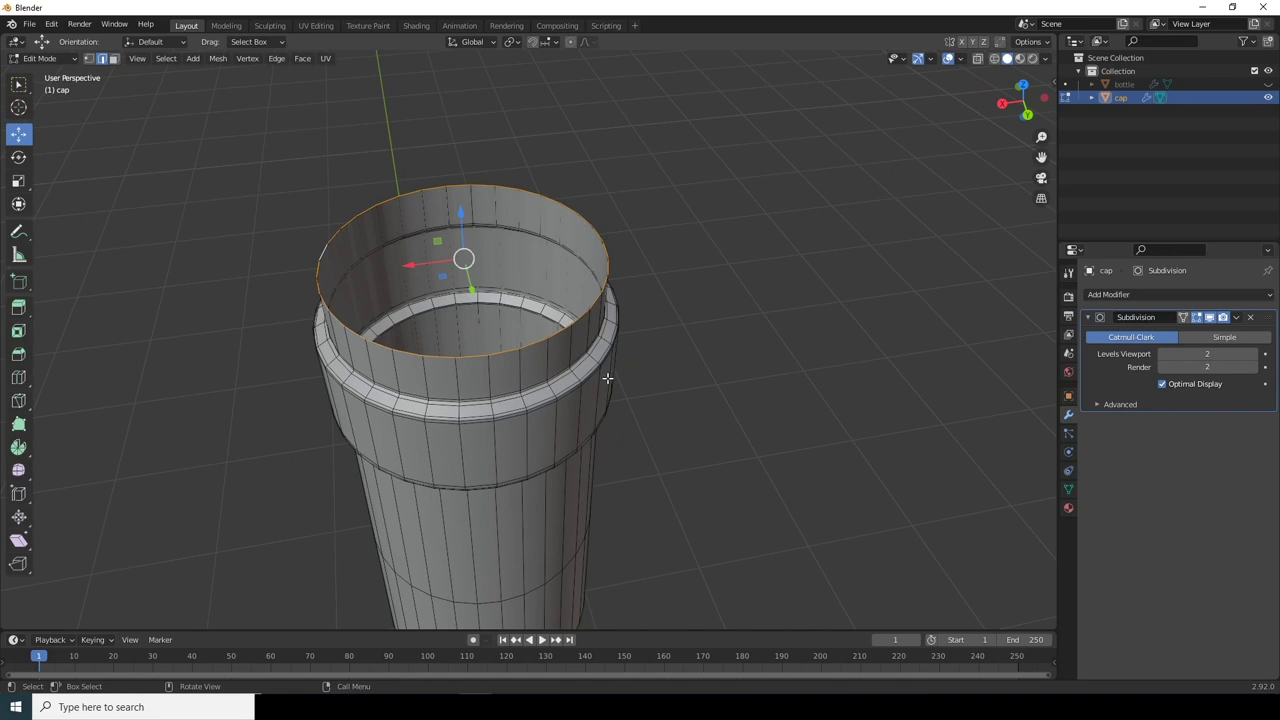
pyautogui.press('g')
pyautogui.press('s')
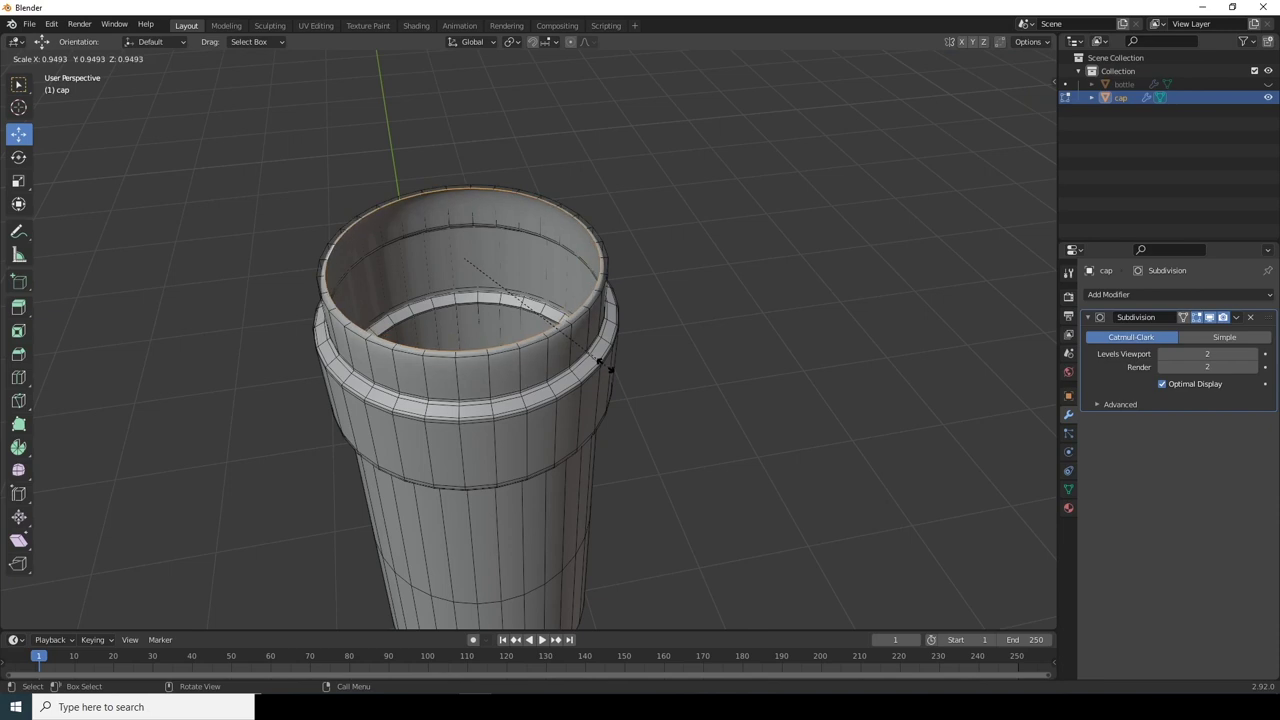
pyautogui.click(607, 366)
pyautogui.press('e')
pyautogui.press('s')
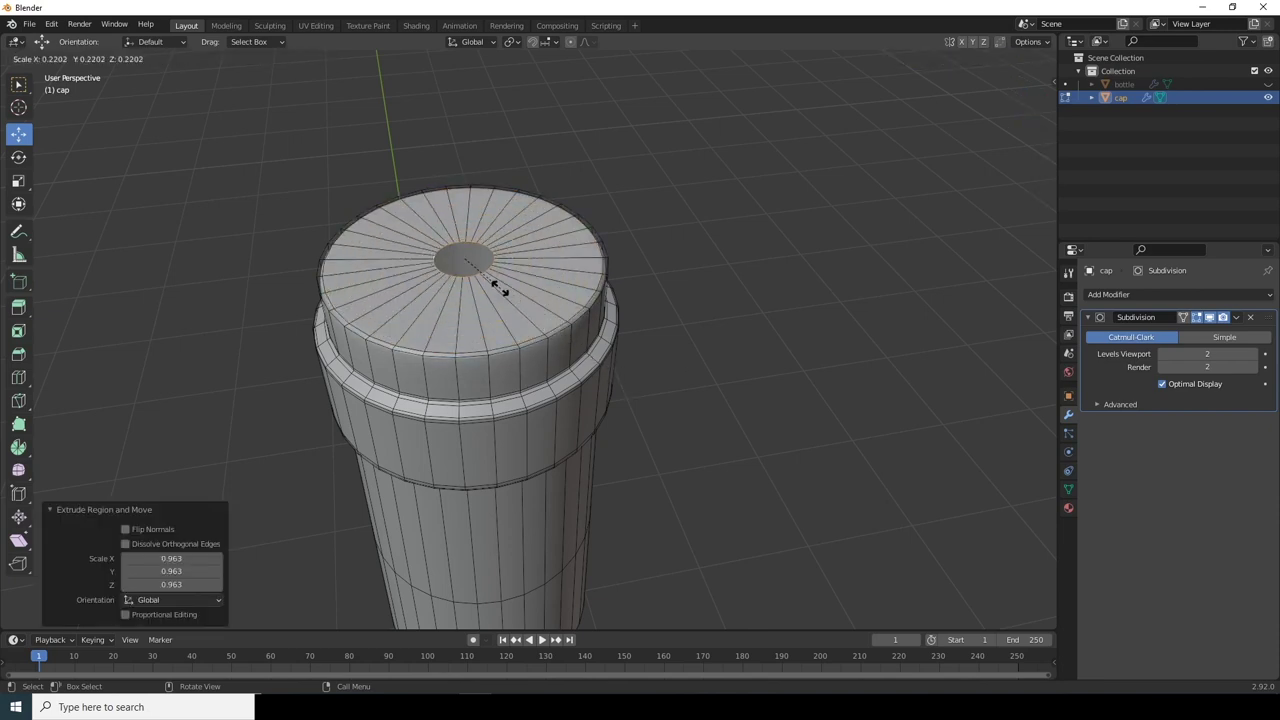
pyautogui.click(544, 316)
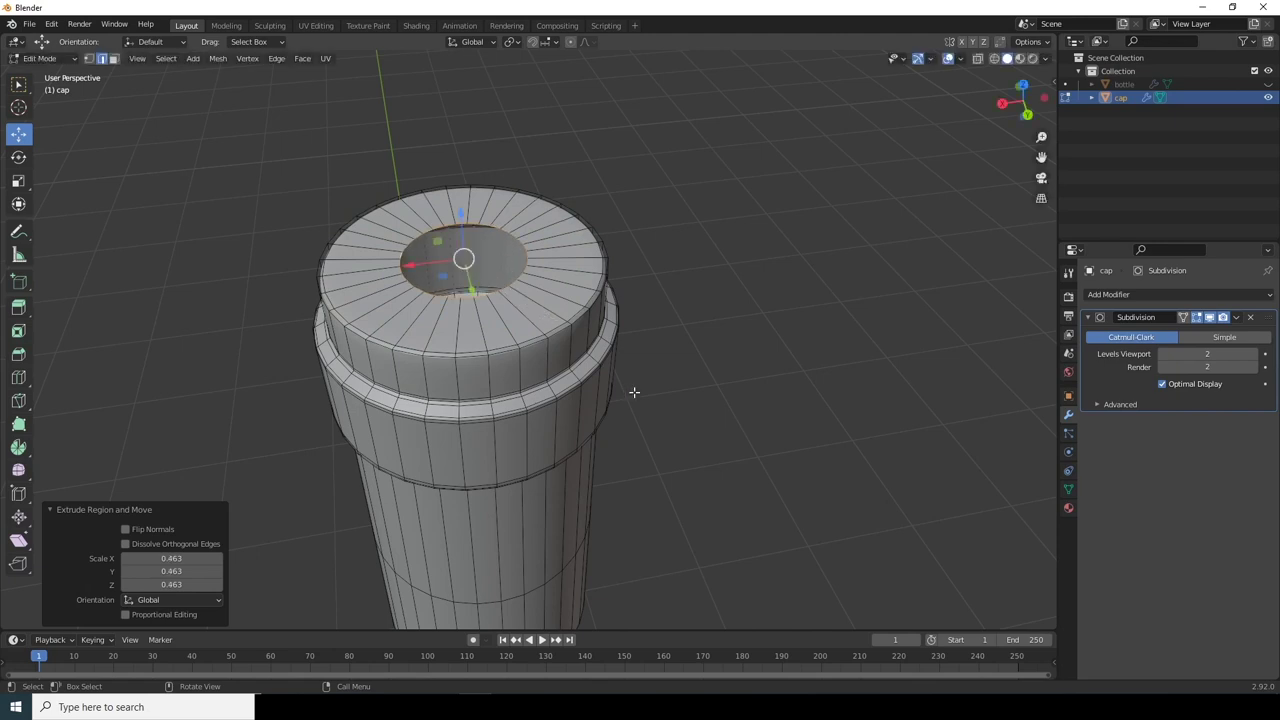
# Step: Extrude the inner edge loop on the cap's top inward, scaled to about 0.324, and fill the remaining hole with a face
pyautogui.press('e')
pyautogui.press('s')
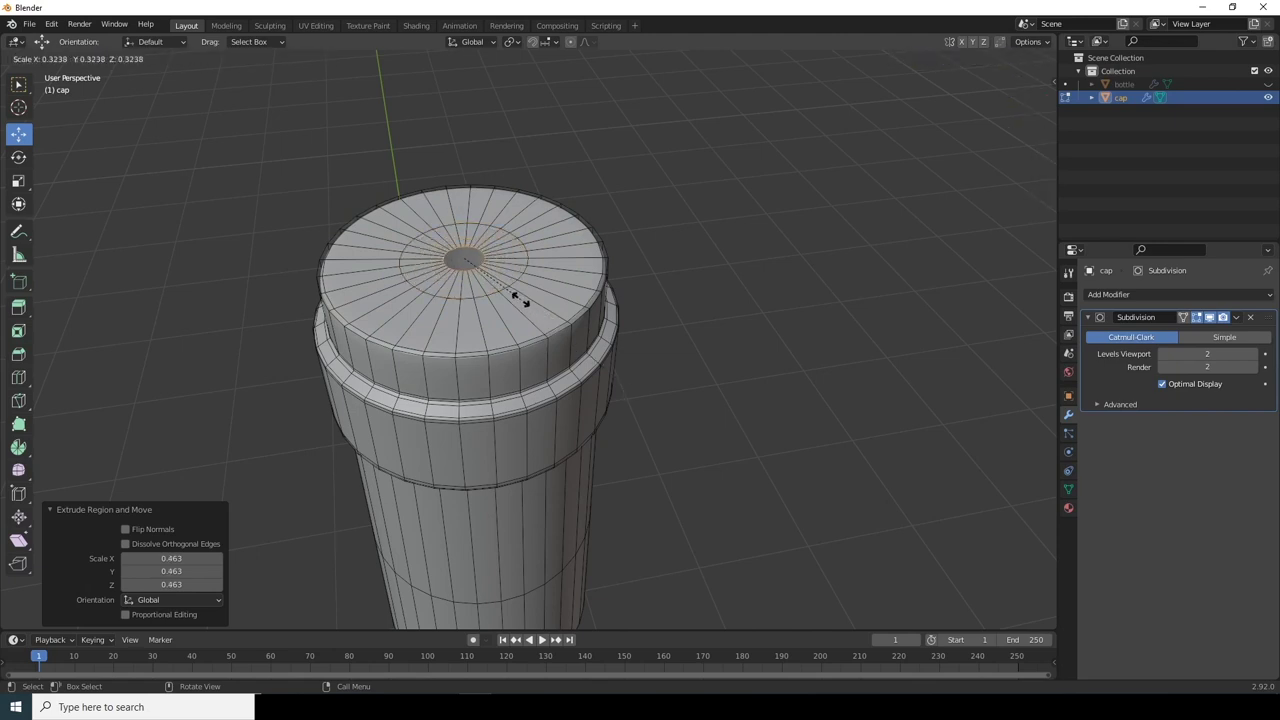
pyautogui.click(520, 299)
pyautogui.press('f')
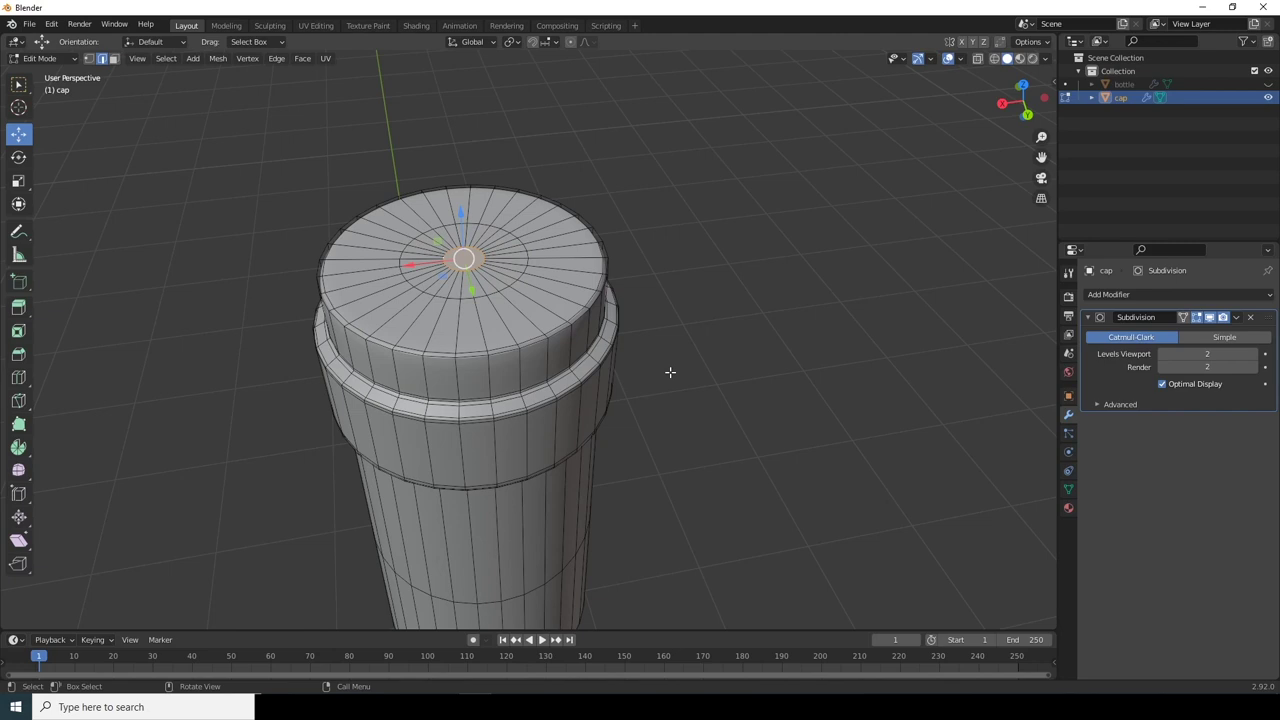
# Step: Return the cap to Object Mode and make the bottle object visible again
pyautogui.press('Tab')
pyautogui.scroll(-5, 527, 384)
pyautogui.moveTo(525, 384); pyautogui.dragTo(527, 310, button='middle')
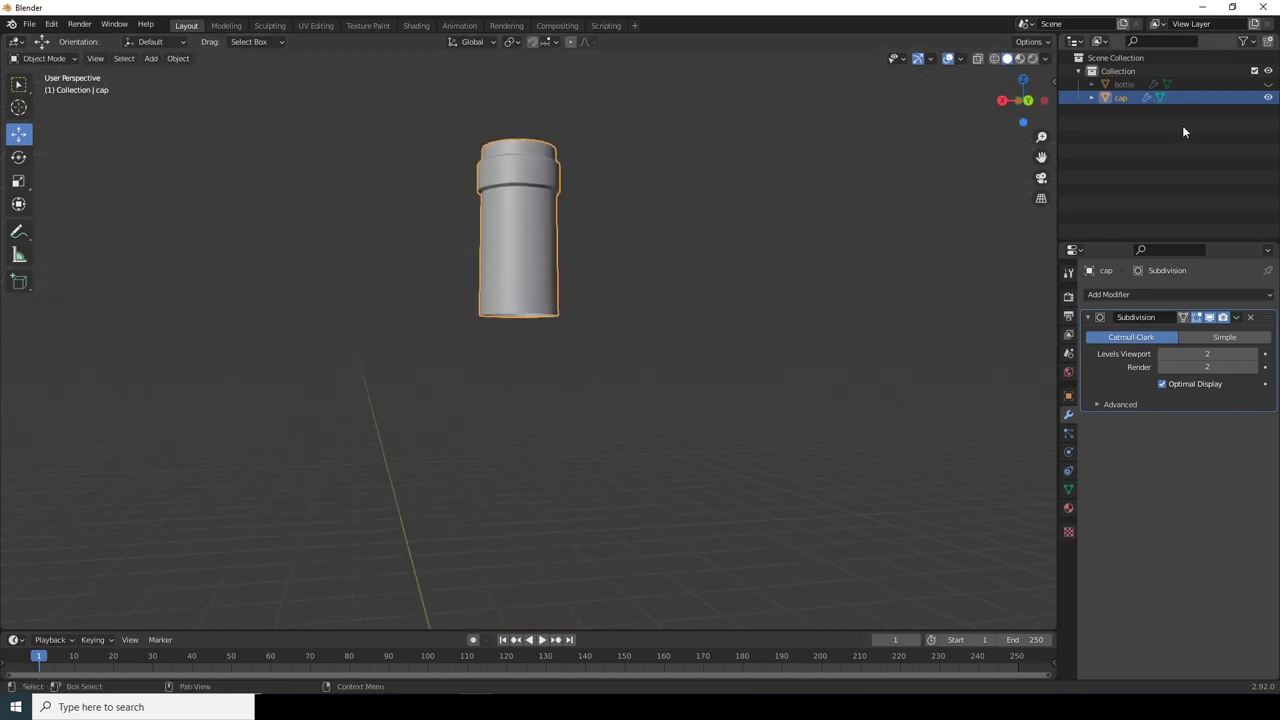
pyautogui.click(1268, 85)
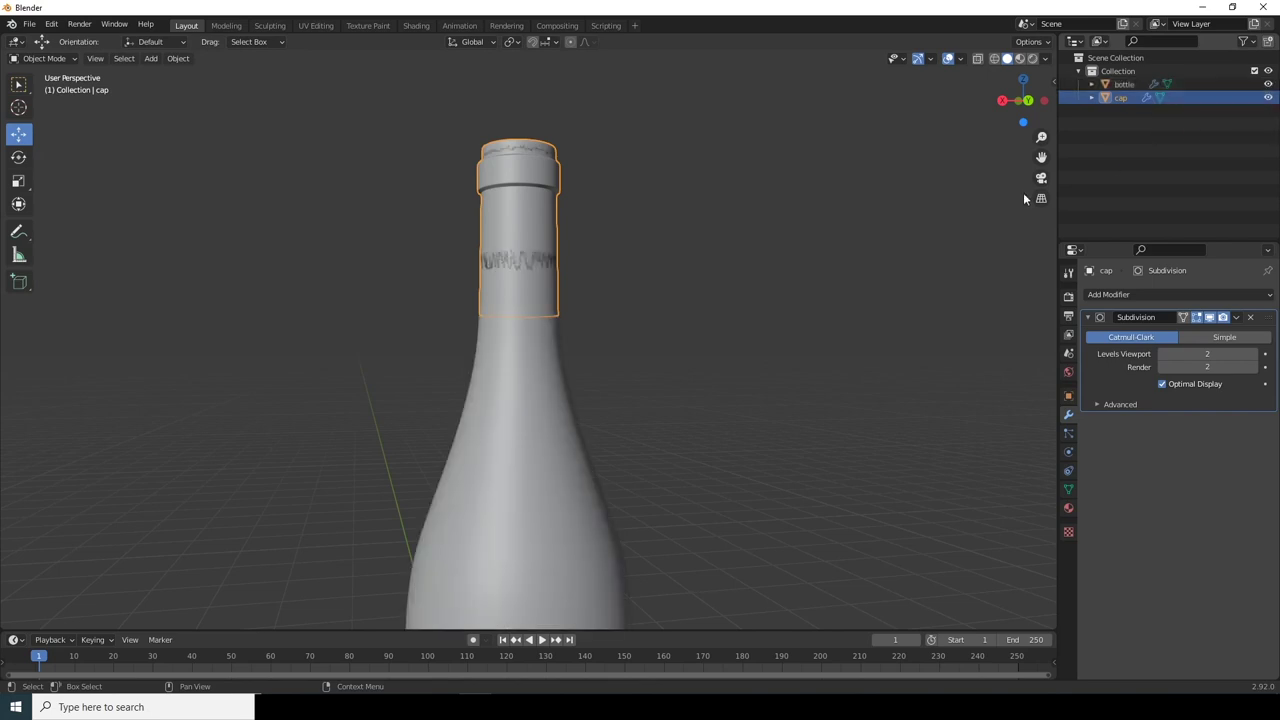
# Step: Add a Solidify modifier to the cap so it no longer overlaps unevenly with the bottle's neck
pyautogui.scroll(2, 690, 270)
pyautogui.scroll(-2, 698, 259)
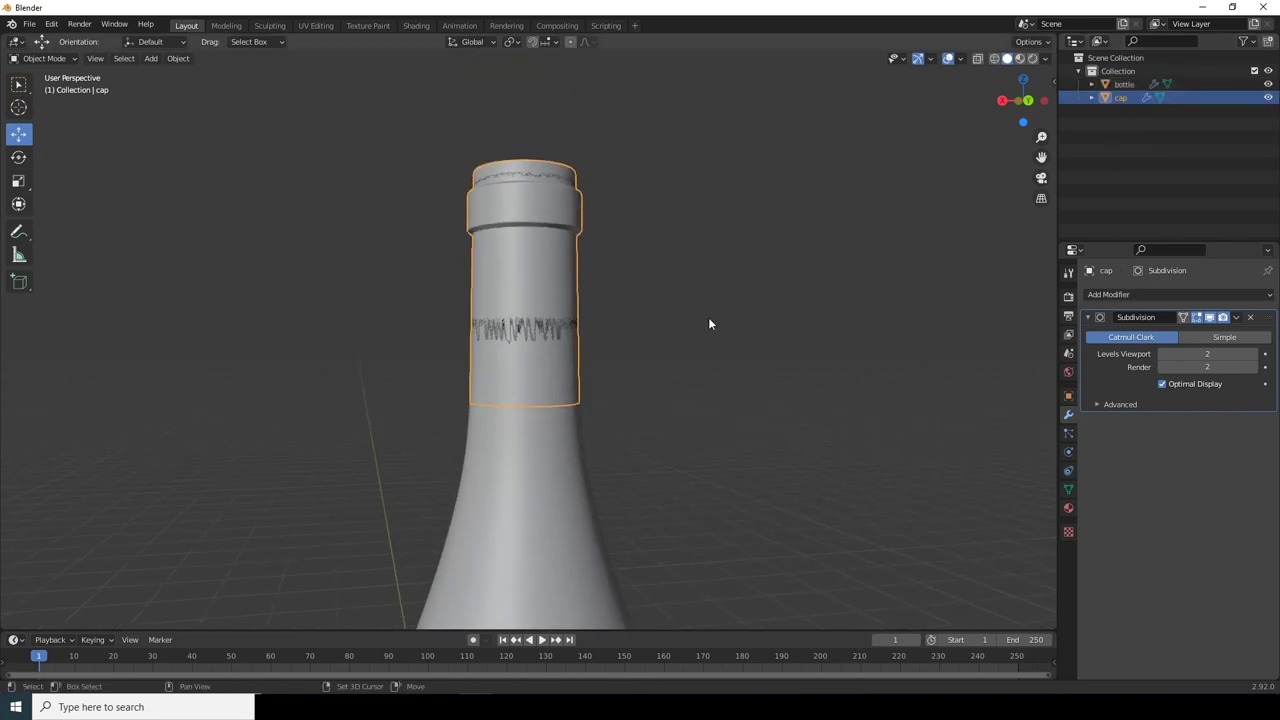
pyautogui.click(552, 255)
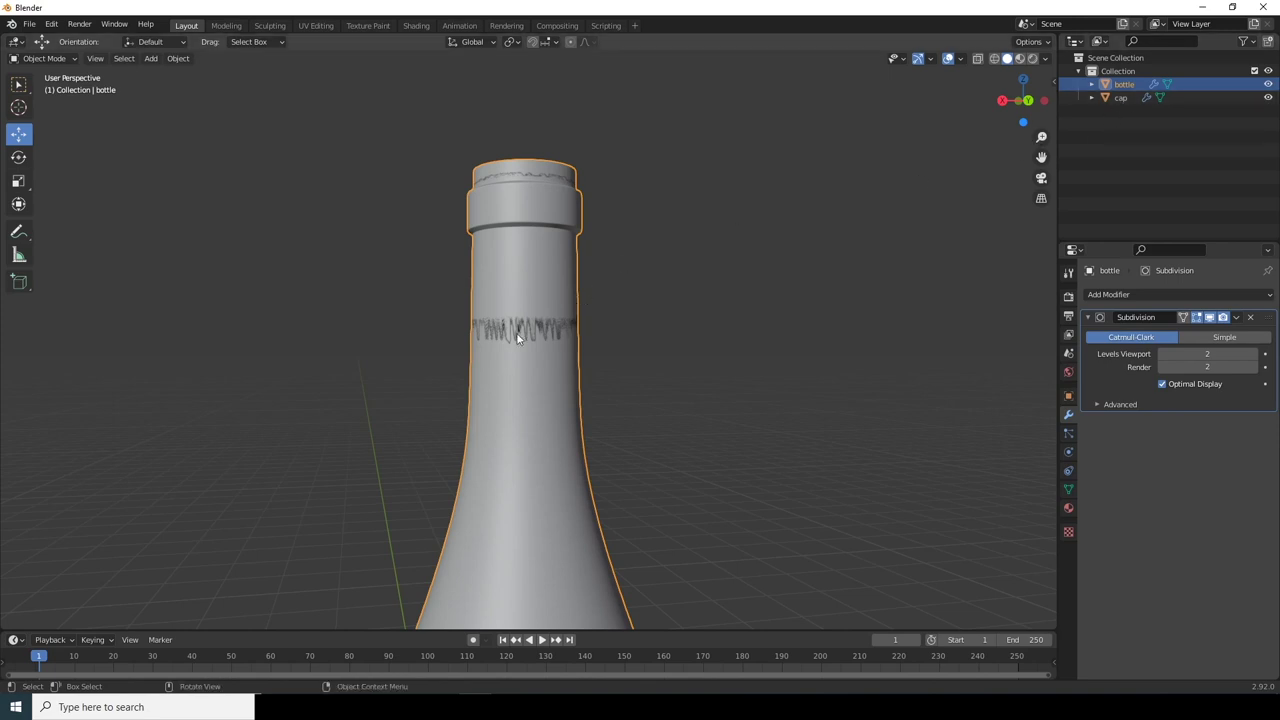
pyautogui.click(531, 231)
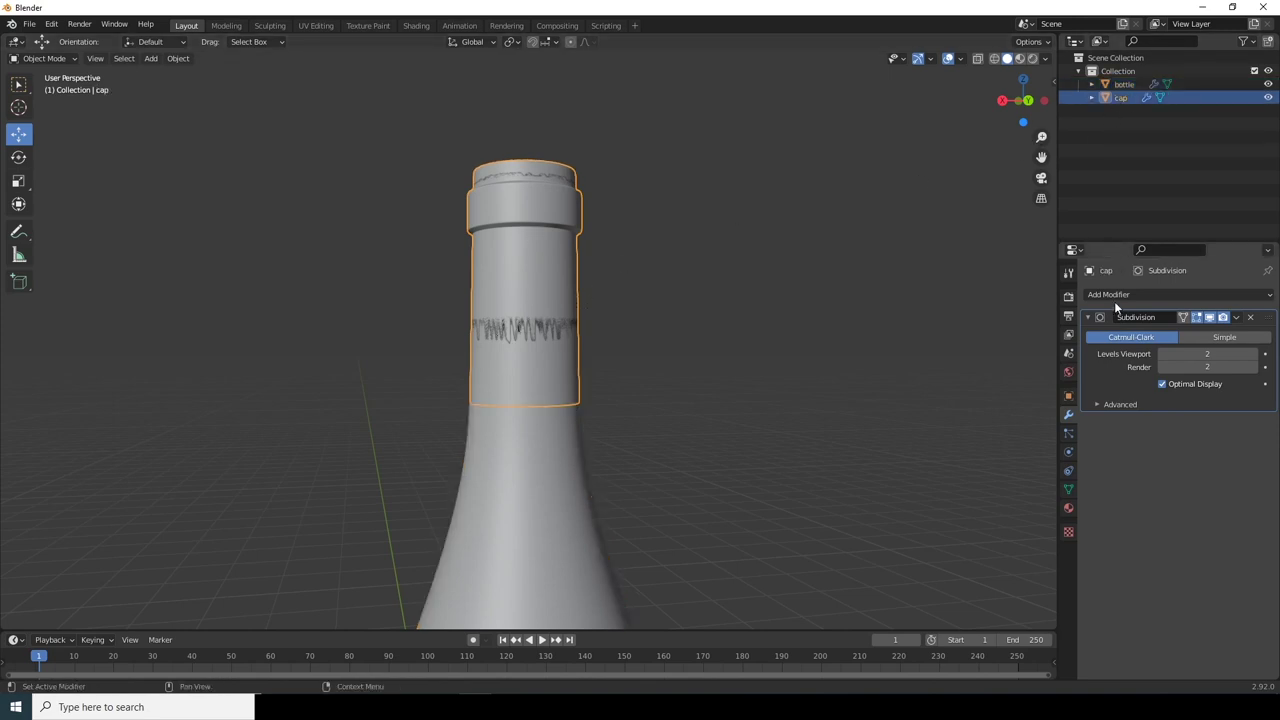
pyautogui.click(1111, 293)
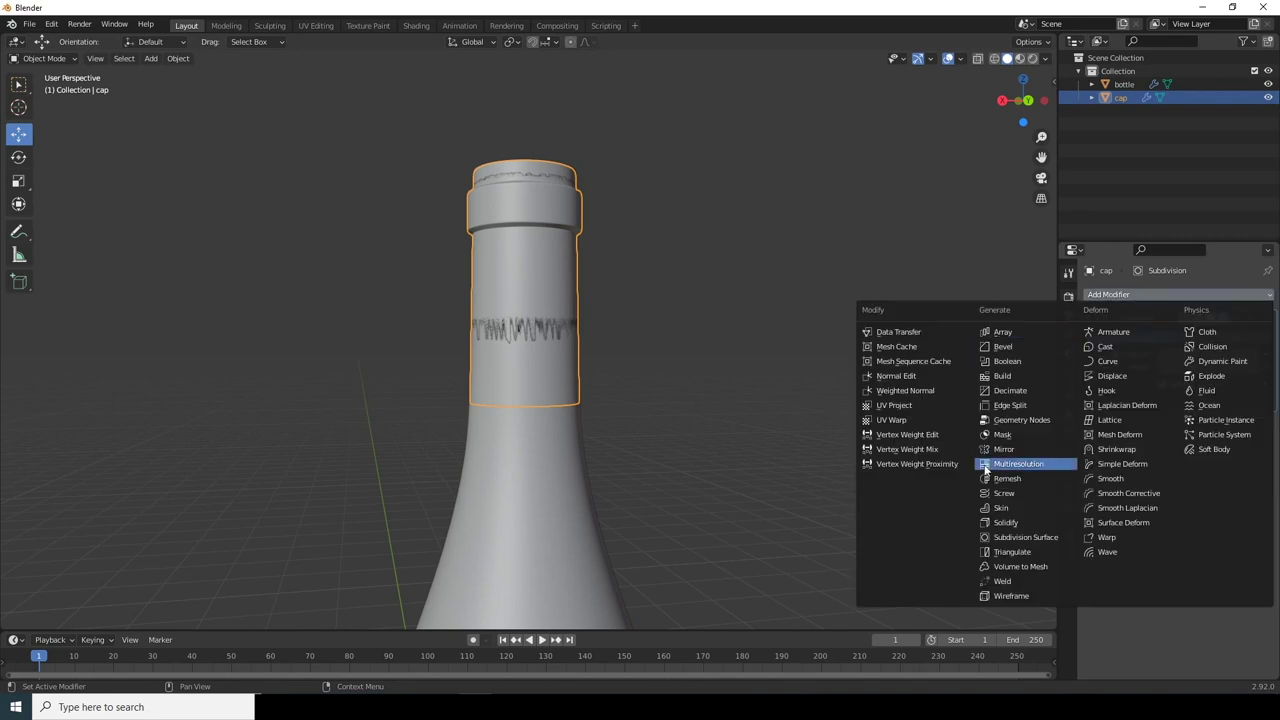
pyautogui.click(1010, 524)
pyautogui.scroll(6, 544, 368)
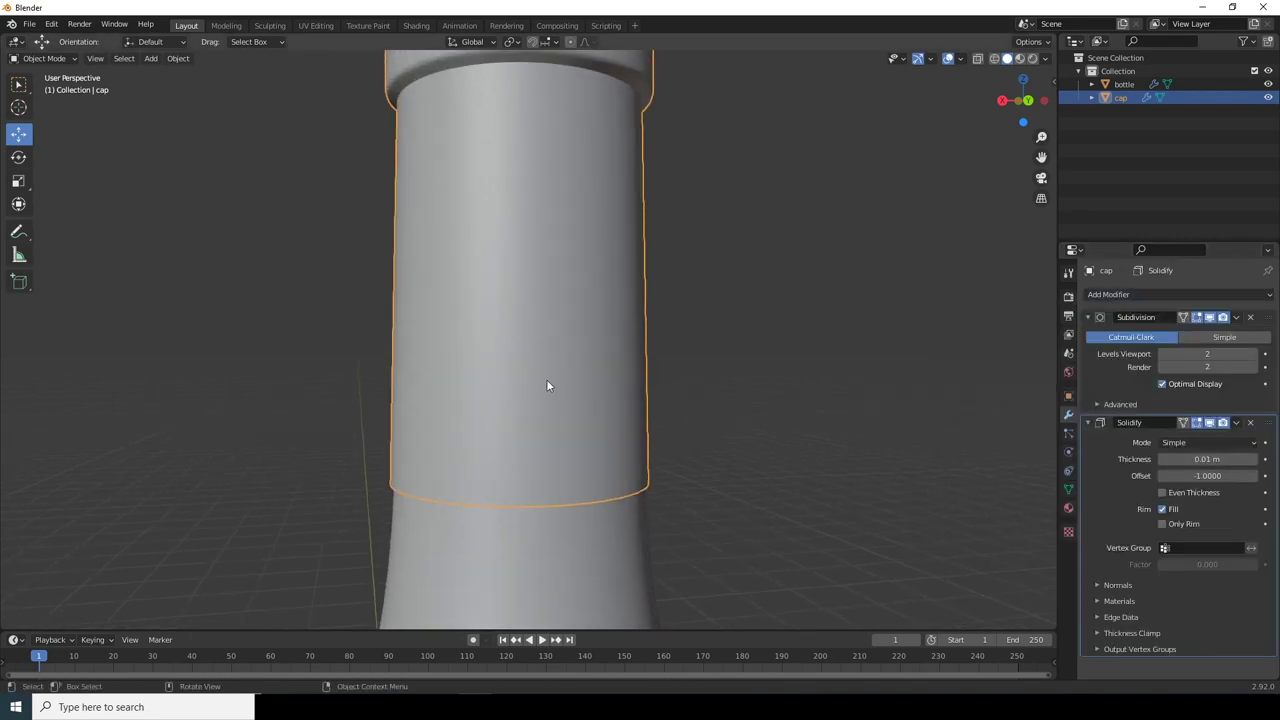
pyautogui.keyDown('ctrl'); pyautogui.moveTo(556, 343); pyautogui.dragTo(622, 363, button='middle'); pyautogui.keyUp('ctrl')
pyautogui.scroll(5, 622, 363)
pyautogui.click(713, 359)
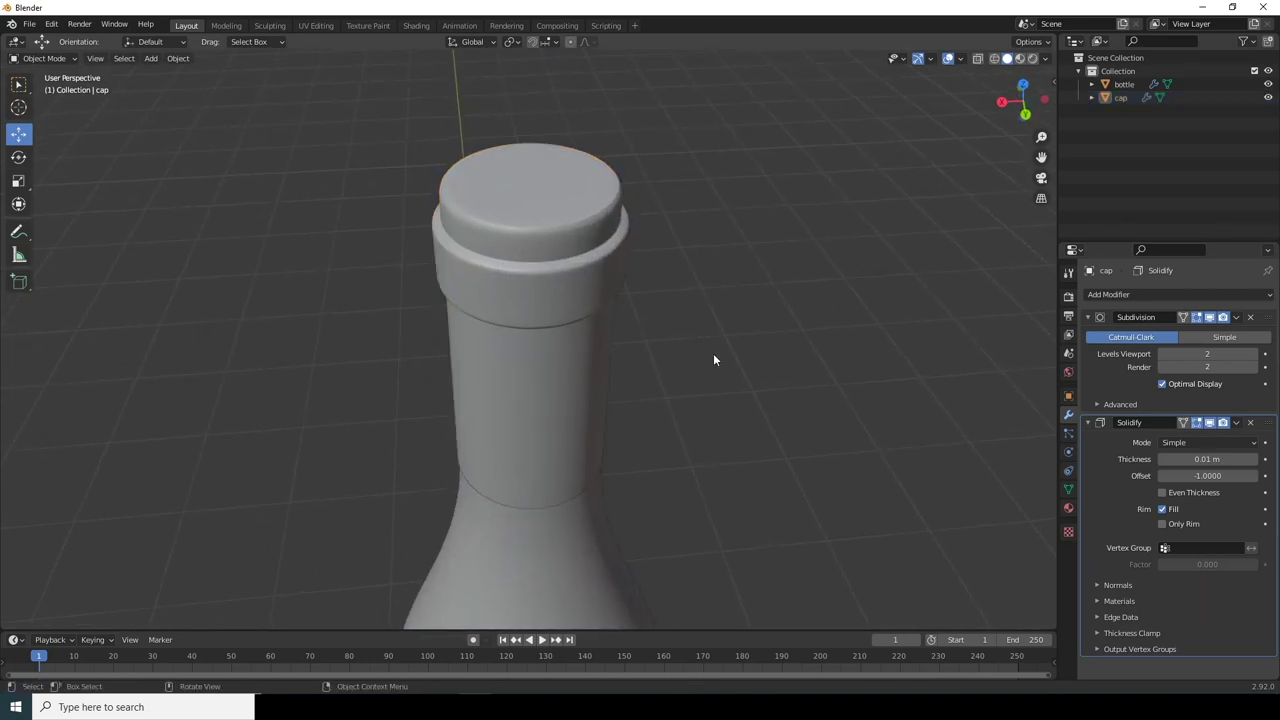
pyautogui.moveTo(679, 406); pyautogui.dragTo(605, 395, button='middle')
pyautogui.scroll(3, 617, 317)
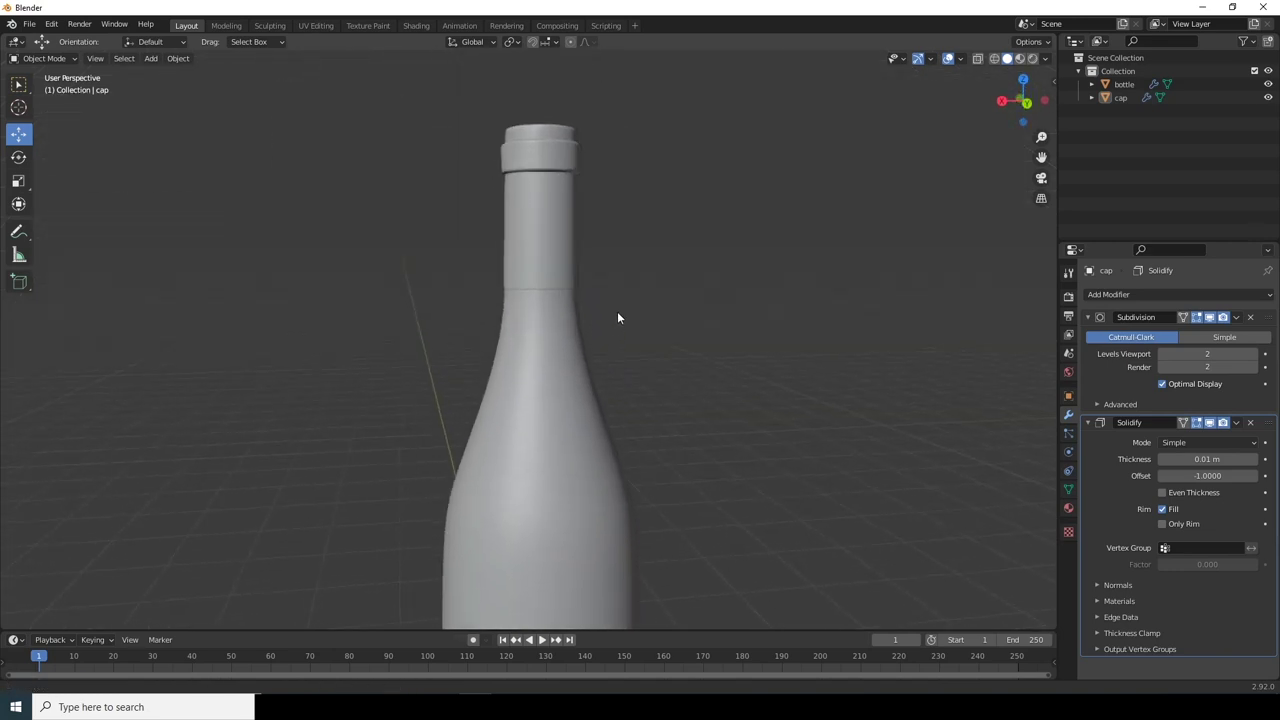
# Step: Hide the cap and add a Solidify modifier to the bottle
pyautogui.click(1268, 98)
pyautogui.moveTo(616, 245); pyautogui.dragTo(582, 203, button='middle')
pyautogui.click(679, 266)
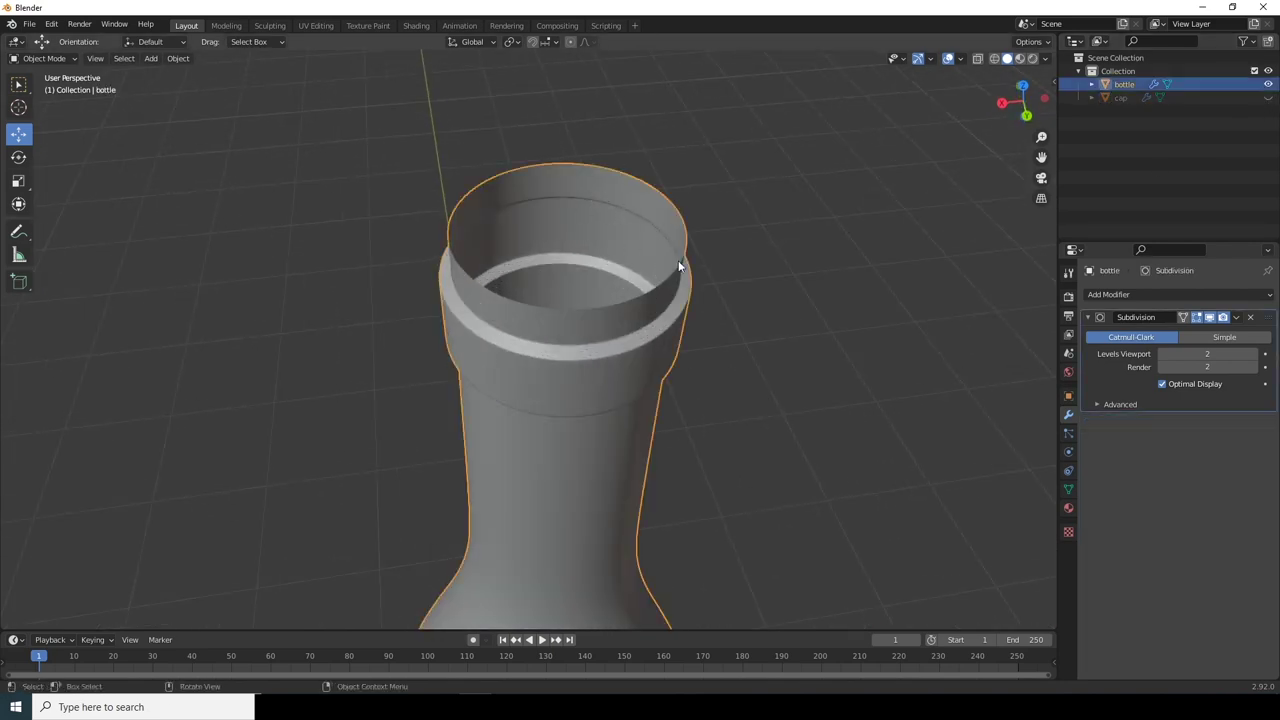
pyautogui.click(1135, 294)
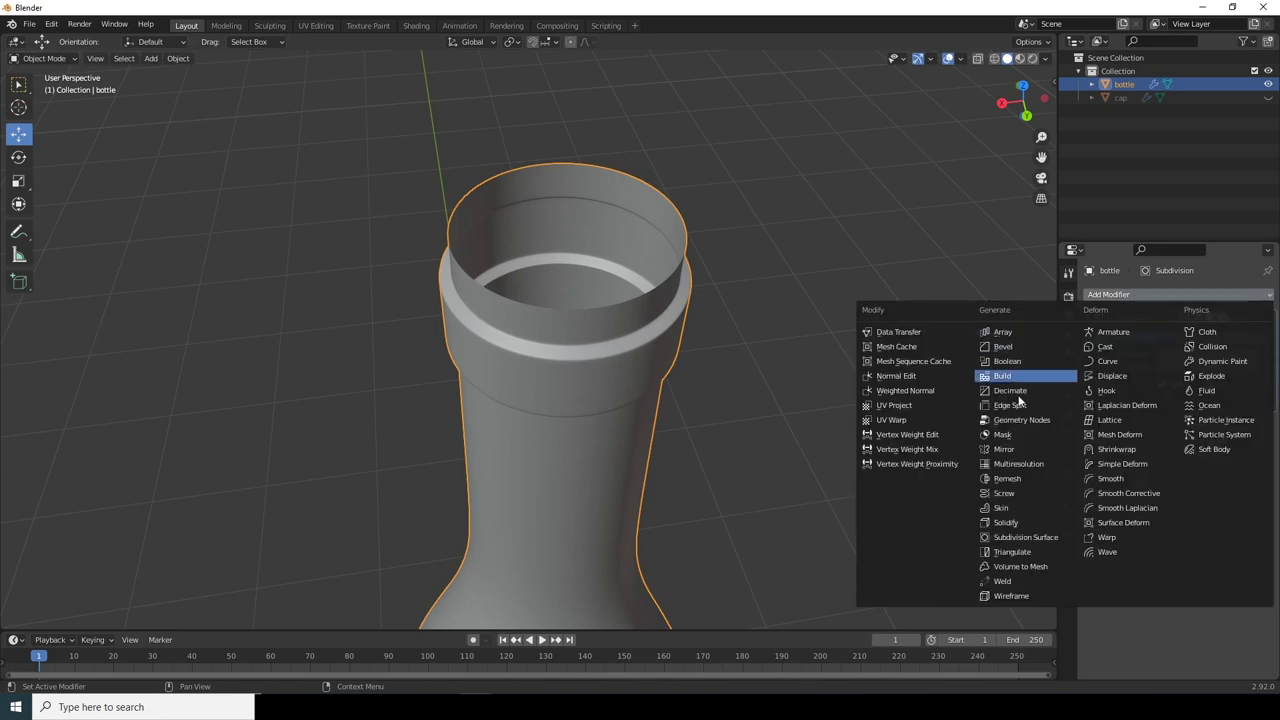
pyautogui.click(1006, 523)
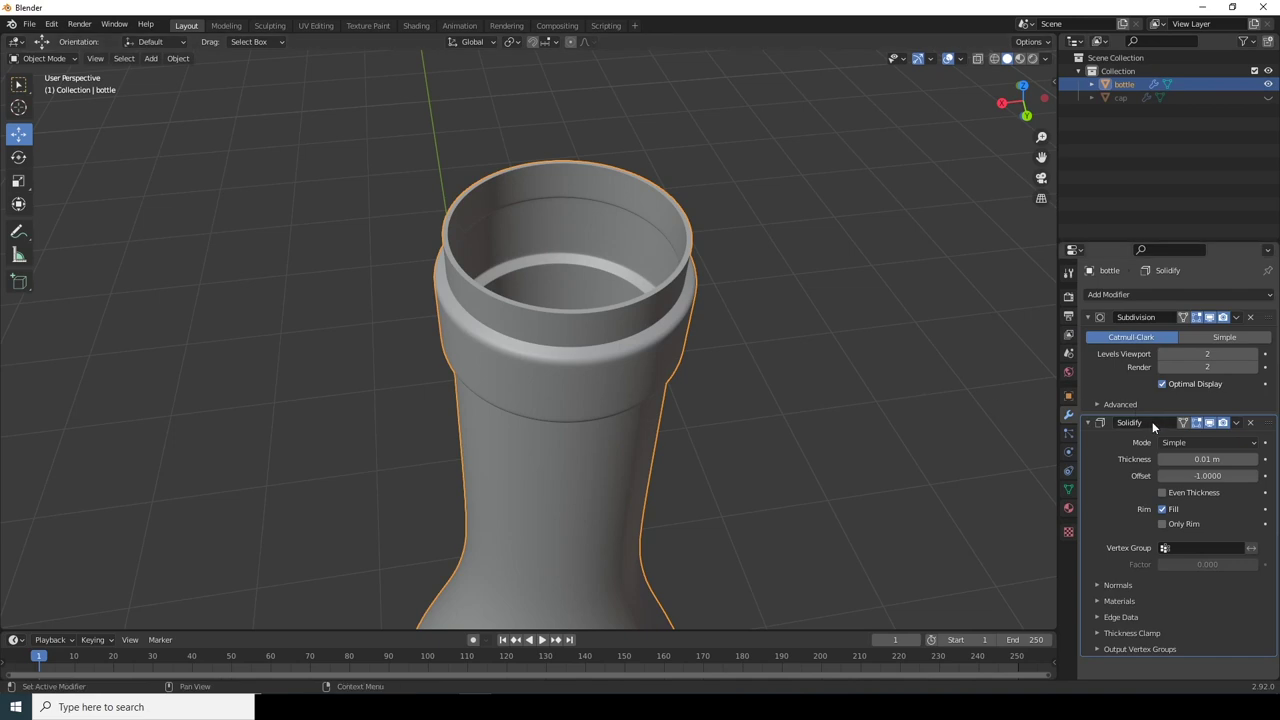
# Step: Set the bottle's Solidify thickness to -0.03 m and deselect the bottle
pyautogui.moveTo(1188, 459)
pyautogui.mouseDown()
pyautogui.moveTo(1248, 459)
pyautogui.moveTo(1198, 459)
pyautogui.mouseUp()
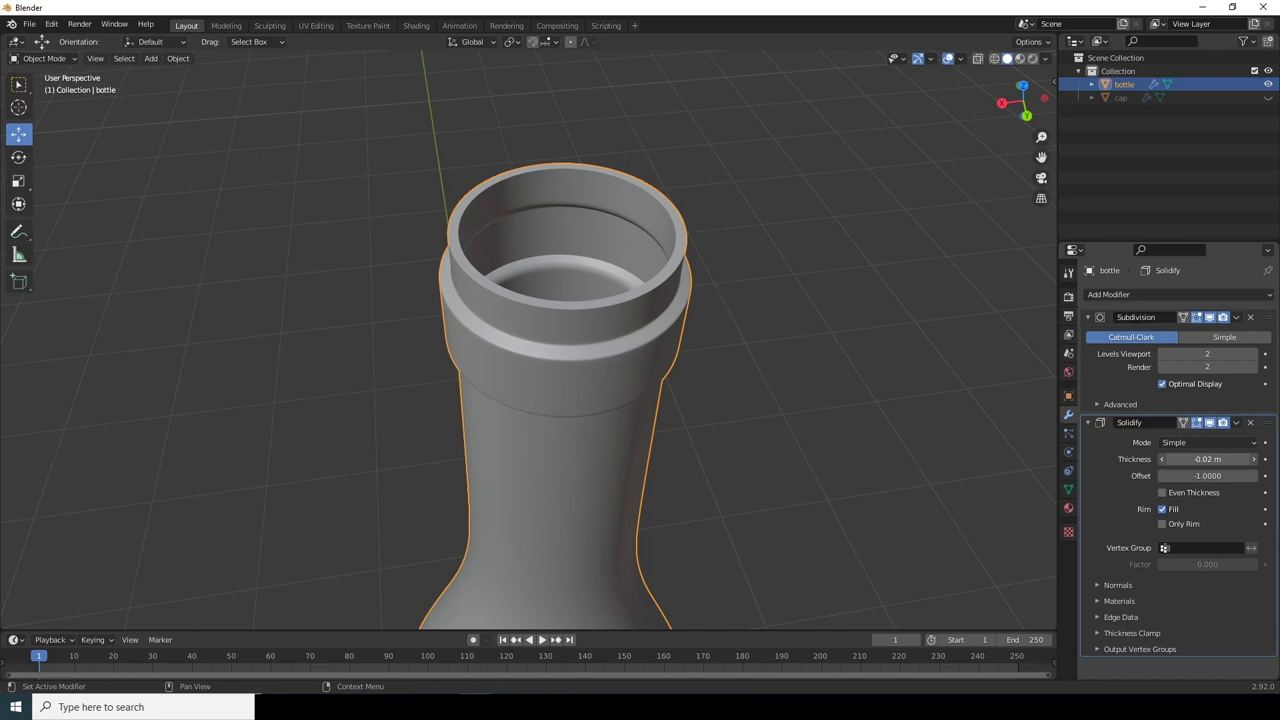
pyautogui.moveTo(1207, 459); pyautogui.dragTo(1197, 459)
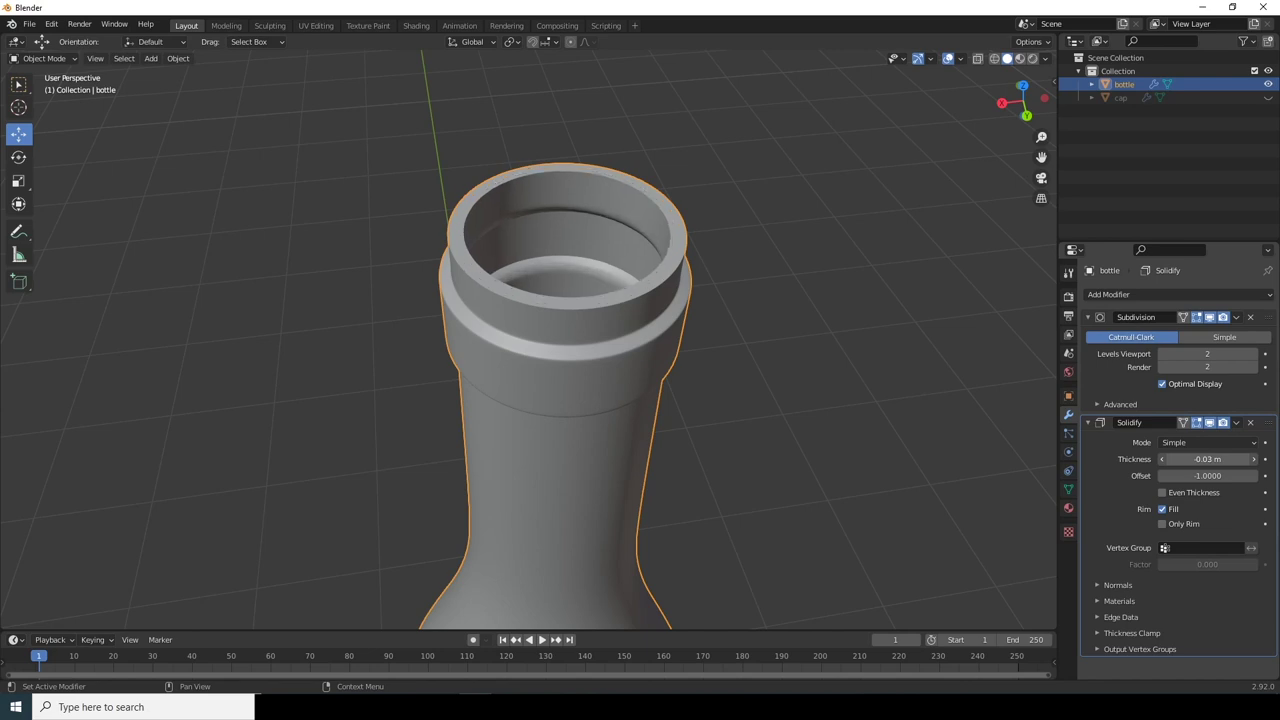
pyautogui.click(847, 374)
# Step: Examine the bottle's wall thickness in material preview and wireframe display, and return to solid shading
pyautogui.scroll(-6, 738, 492)
pyautogui.moveTo(738, 492); pyautogui.dragTo(614, 337, button='middle')
pyautogui.scroll(-3, 642, 410)
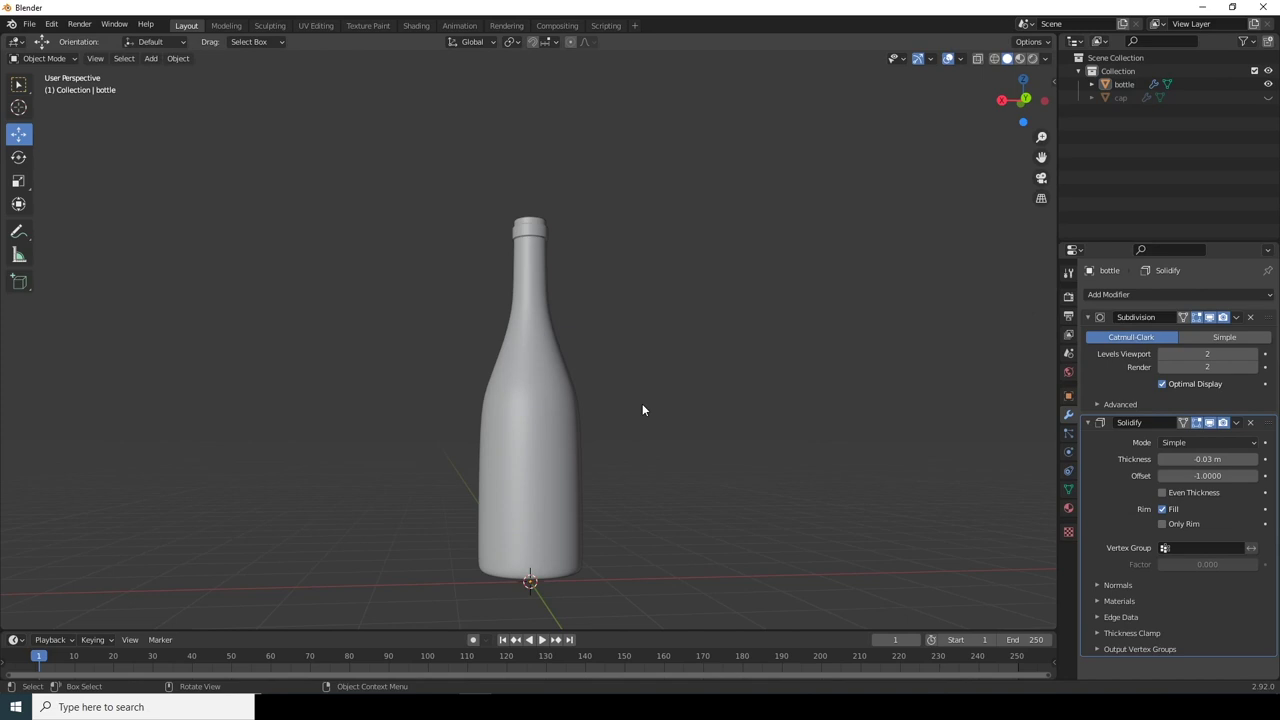
pyautogui.click(1021, 58)
pyautogui.scroll(3, 626, 313)
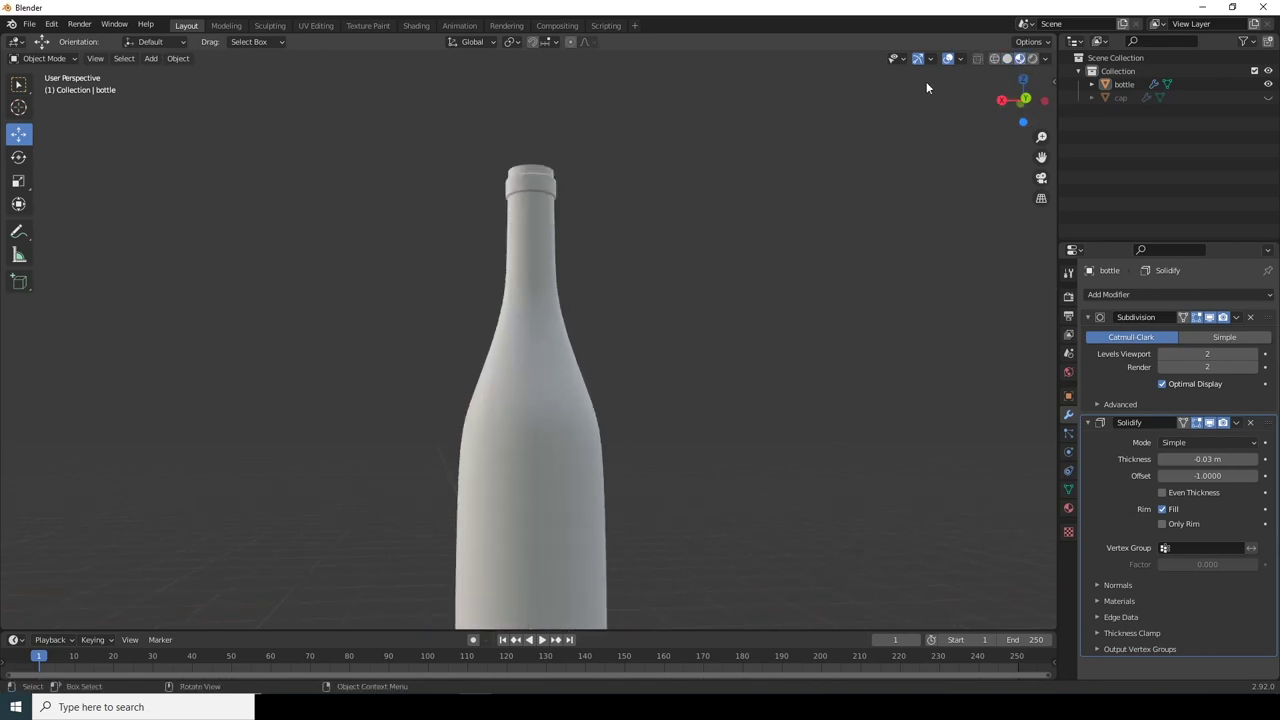
pyautogui.click(994, 58)
pyautogui.scroll(3, 665, 290)
pyautogui.keyDown('shift'); pyautogui.moveTo(673, 263); pyautogui.dragTo(683, 466, button='middle'); pyautogui.keyUp('shift')
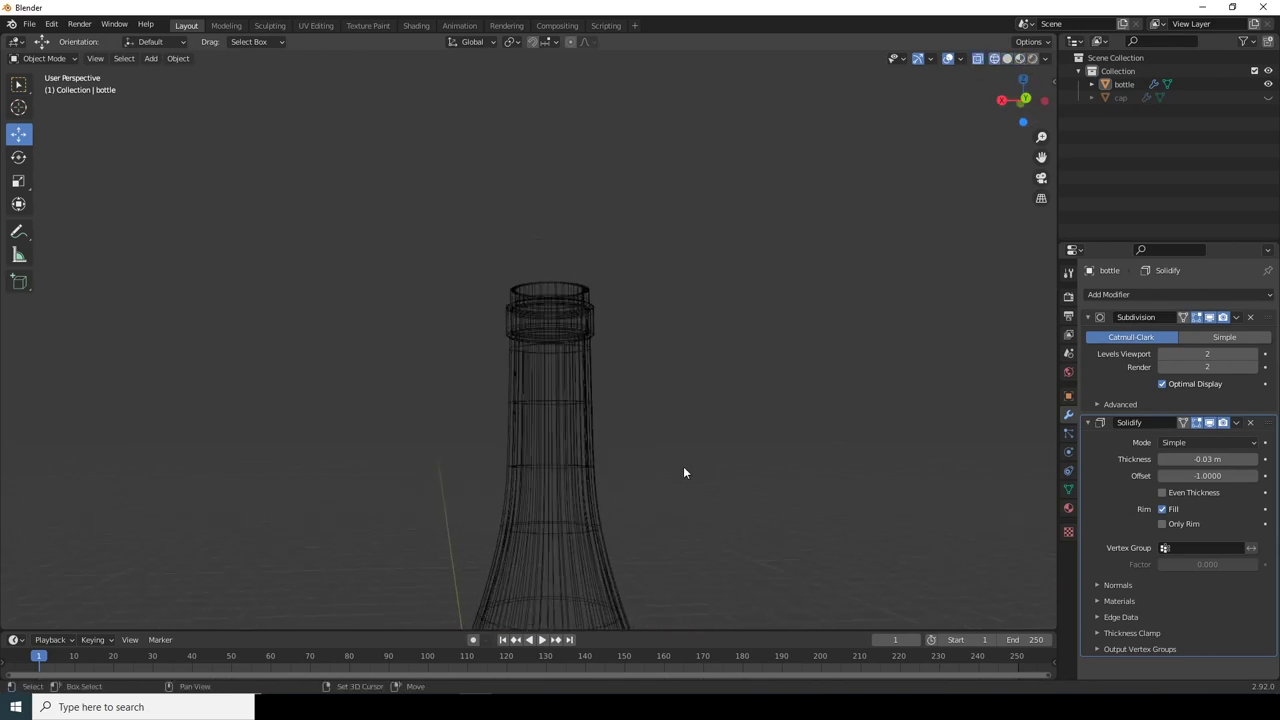
pyautogui.scroll(3, 618, 322)
pyautogui.scroll(3, 618, 319)
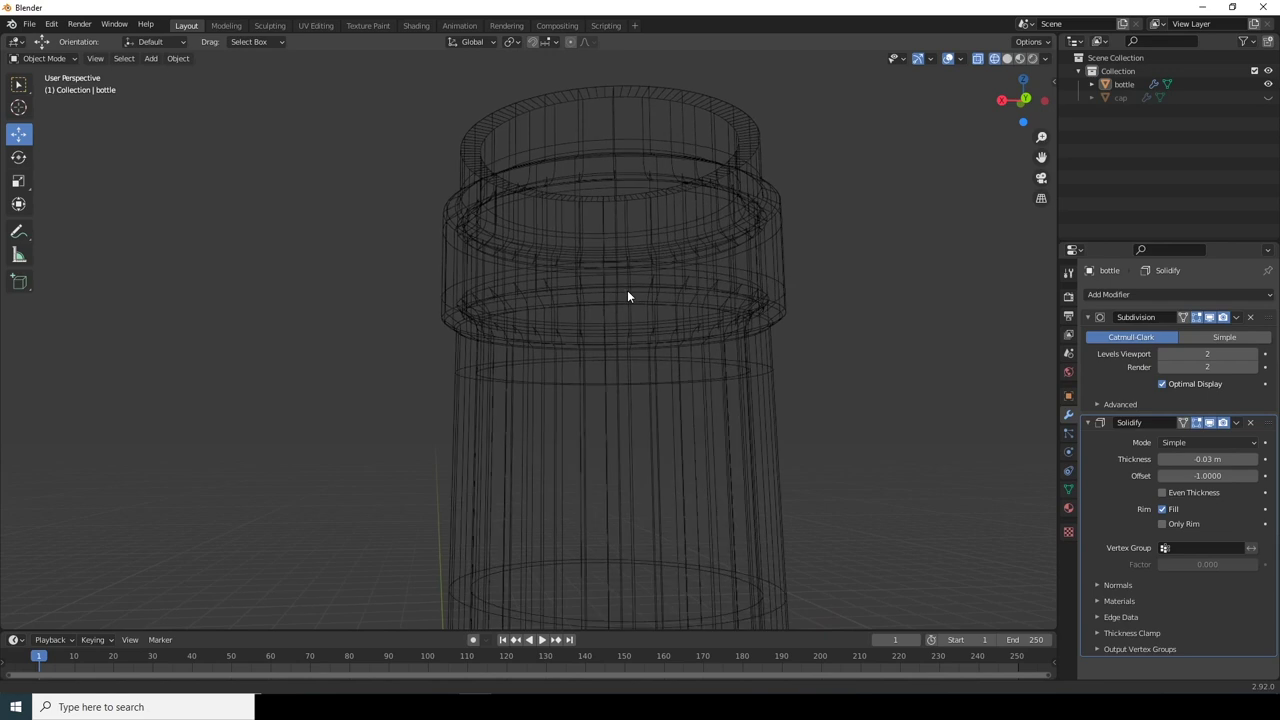
pyautogui.scroll(-6, 627, 290)
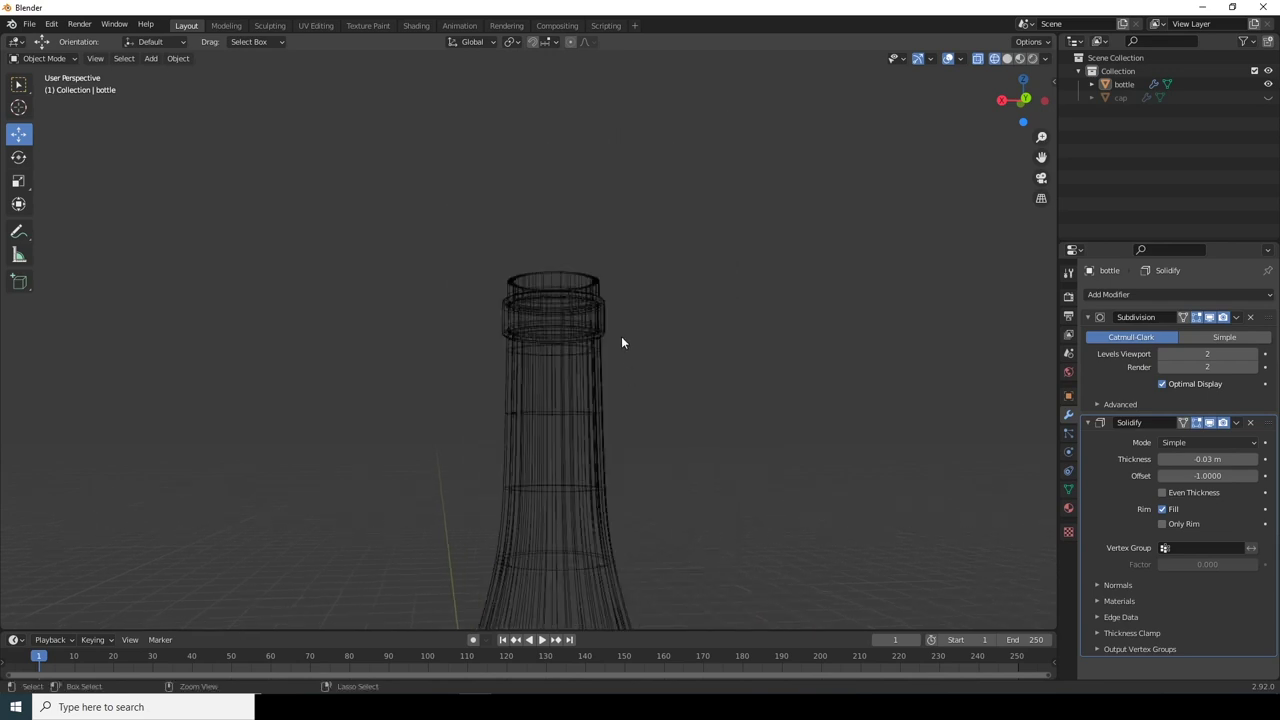
pyautogui.click(1005, 59)
pyautogui.scroll(-2, 640, 385)
pyautogui.keyDown('shift'); pyautogui.moveTo(630, 415); pyautogui.dragTo(600, 225, button='middle'); pyautogui.keyUp('shift')
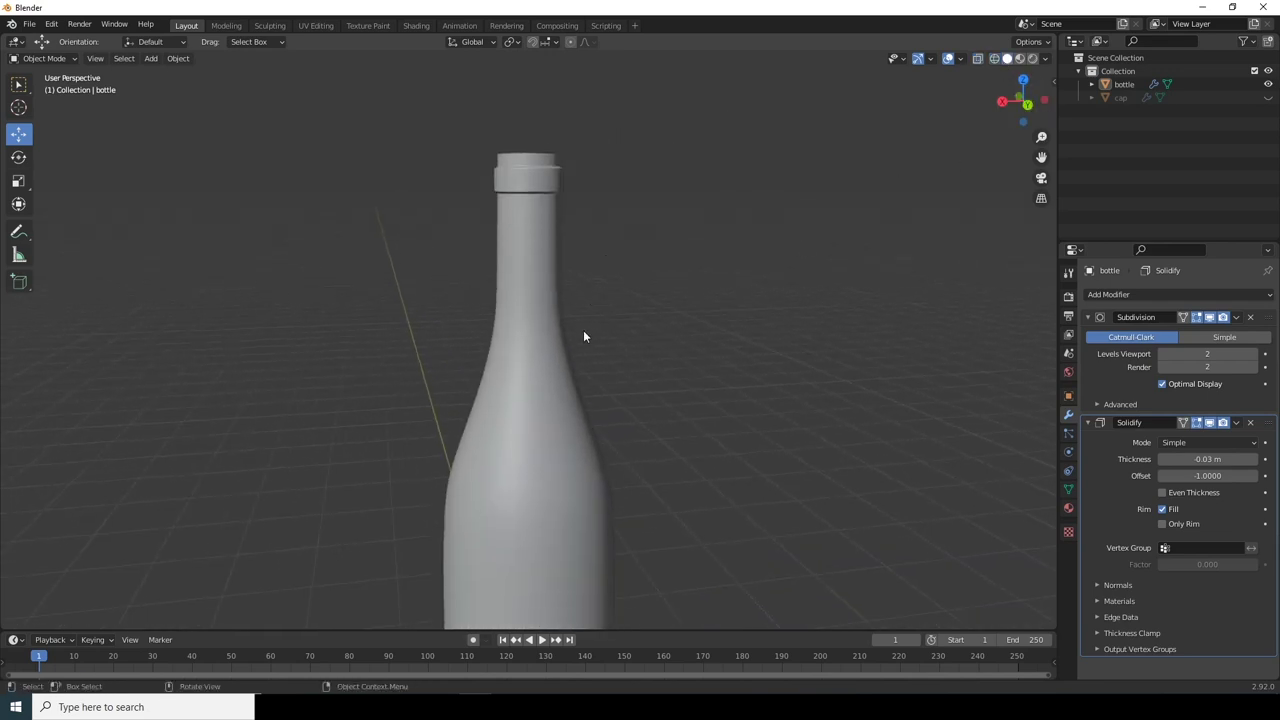
pyautogui.scroll(-3, 584, 336)
pyautogui.moveTo(572, 393); pyautogui.dragTo(582, 482, button='middle')
pyautogui.scroll(3, 637, 401)
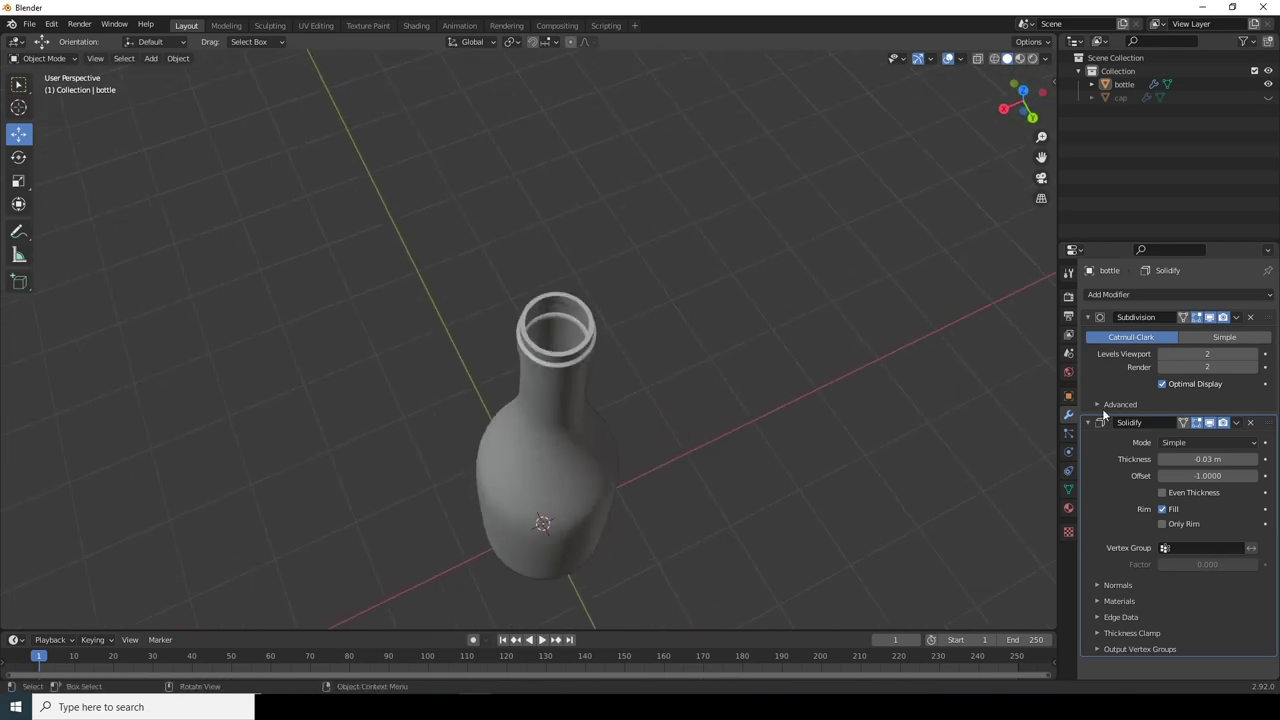
# Step: Apply the bottle's Solidify modifier and open its mesh for editing
pyautogui.click(1237, 422)
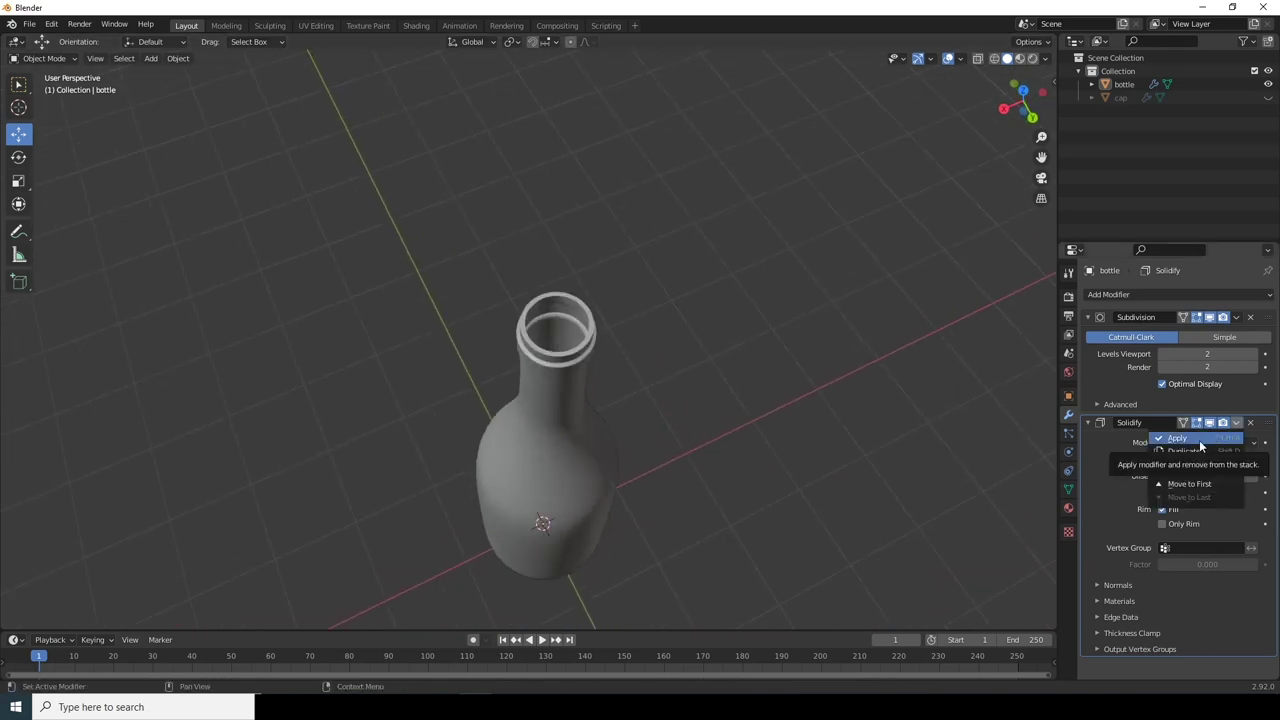
pyautogui.click(1199, 440)
pyautogui.scroll(6, 637, 295)
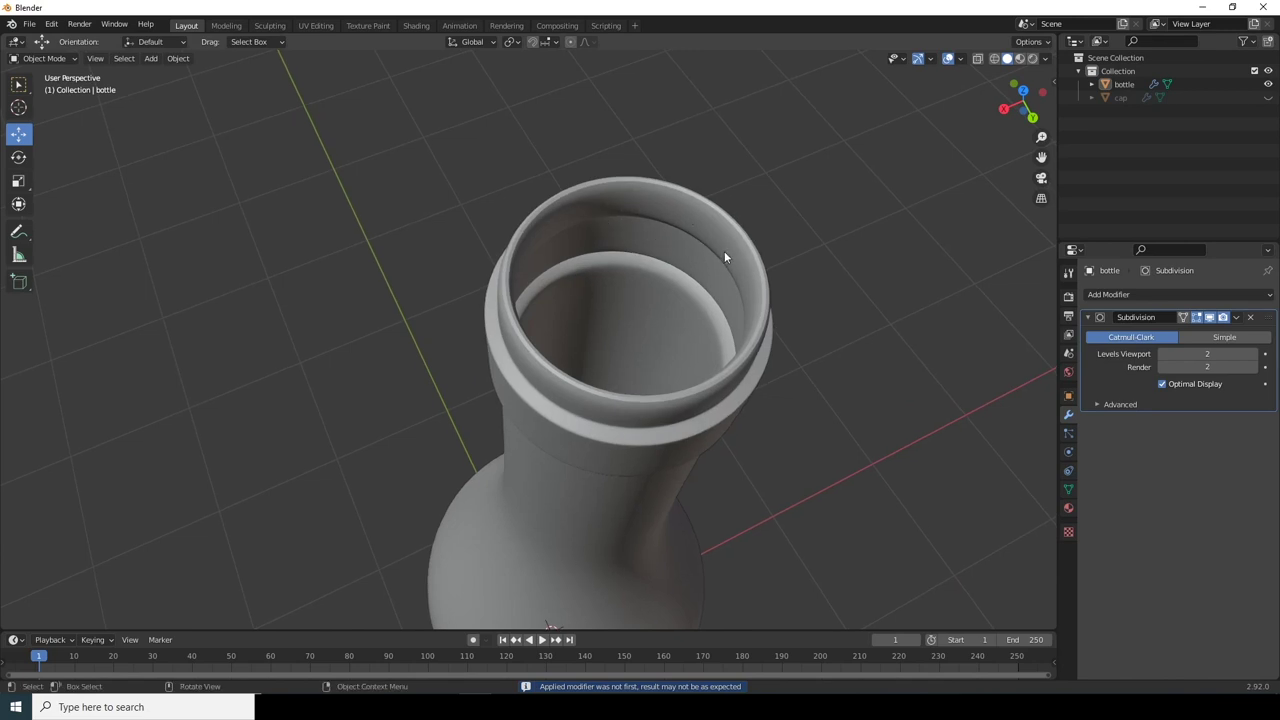
pyautogui.press('Tab')
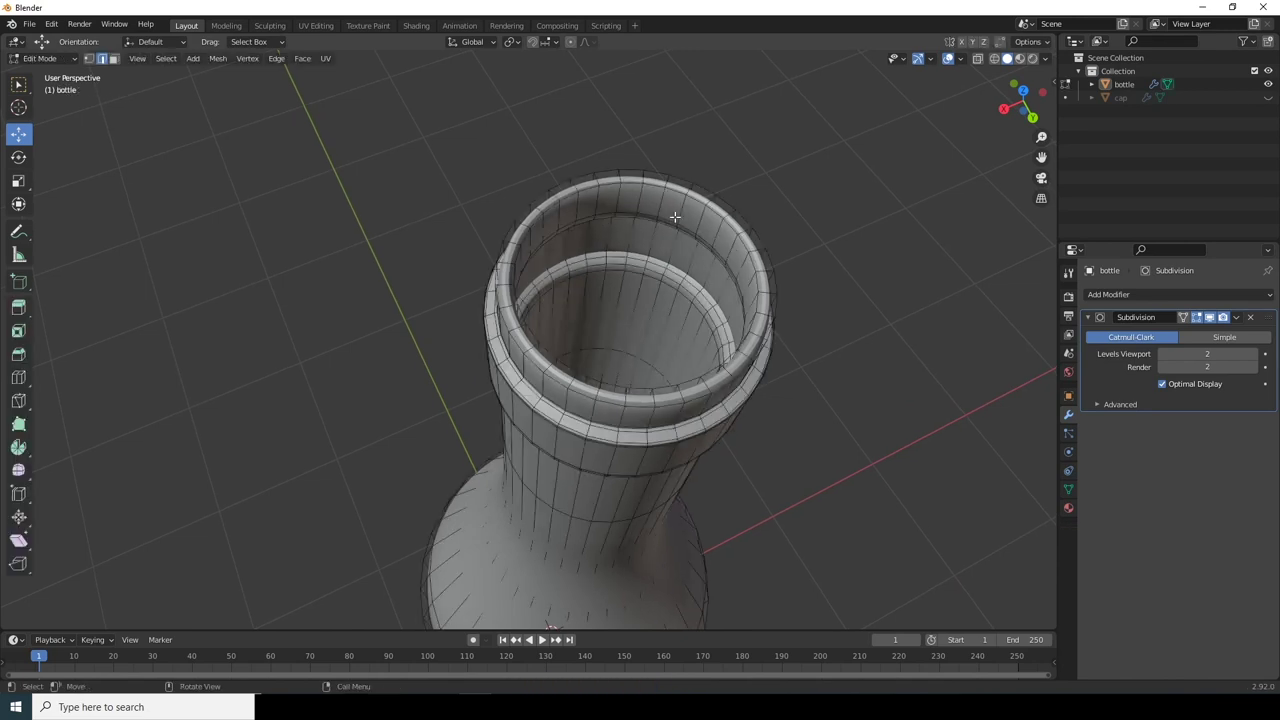
# Step: Add edge loops just below the bottle's rim, on the inside with a factor of -0.790 and on the outside with -0.766
pyautogui.hotkey('ctrl', 'r')
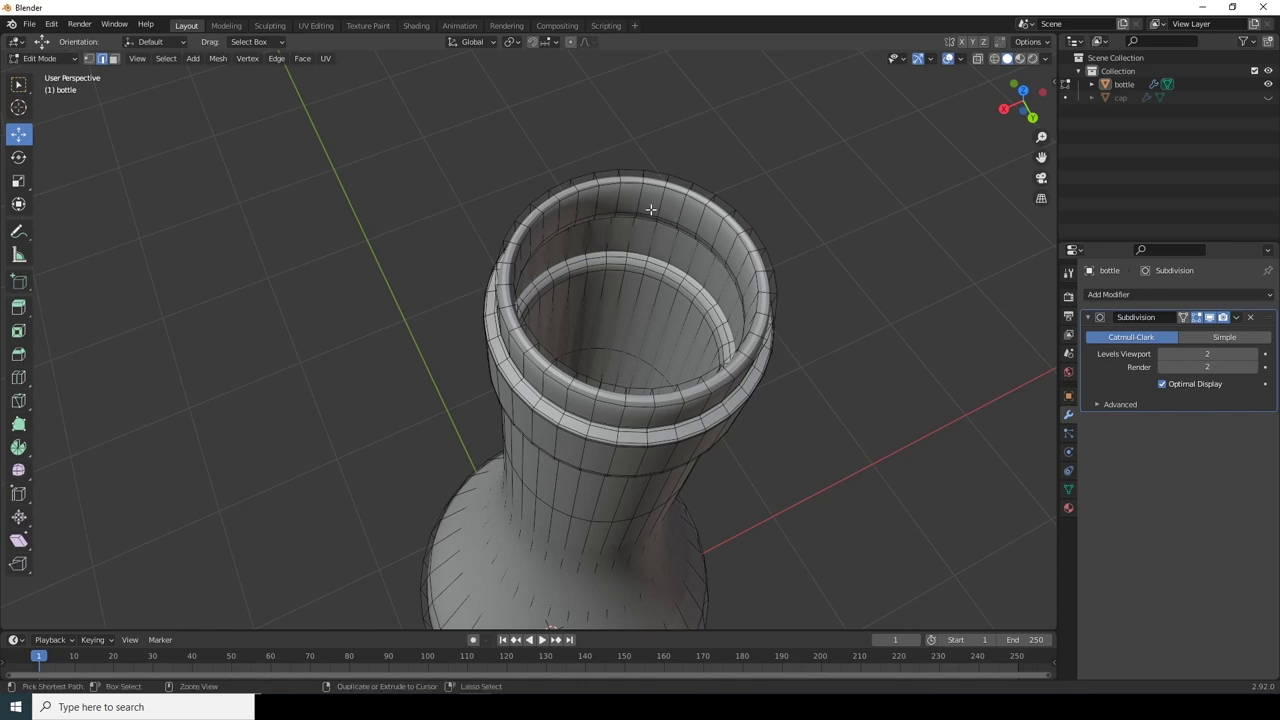
pyautogui.click(662, 203)
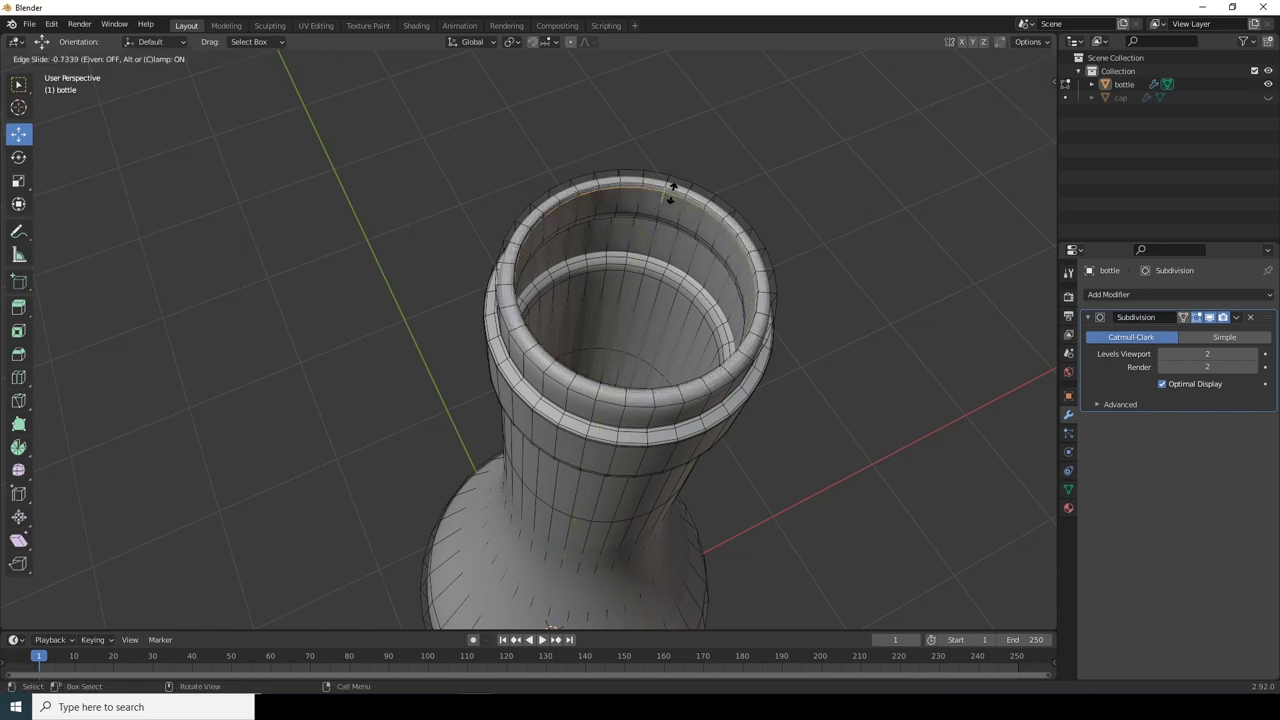
pyautogui.click(672, 193)
pyautogui.moveTo(708, 200); pyautogui.dragTo(715, 275, button='middle')
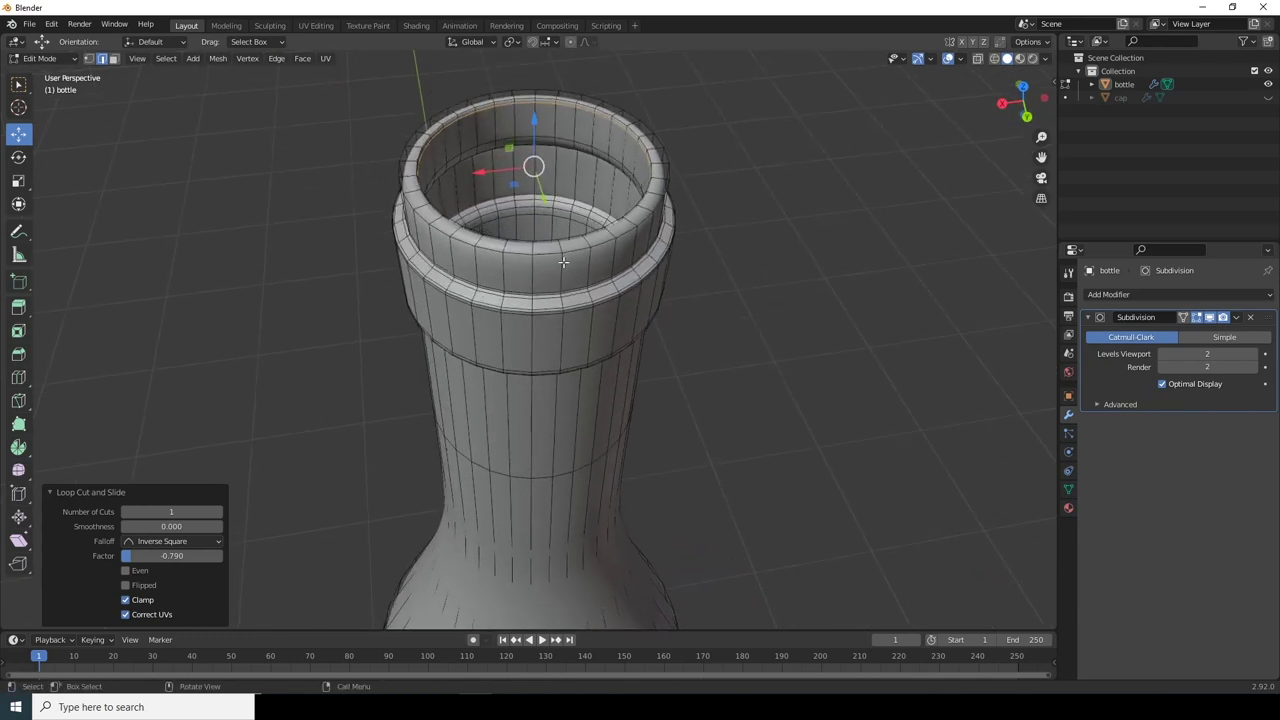
pyautogui.keyDown('alt'); pyautogui.click(563, 262); pyautogui.keyUp('alt')
pyautogui.press('g')
pyautogui.press('g')
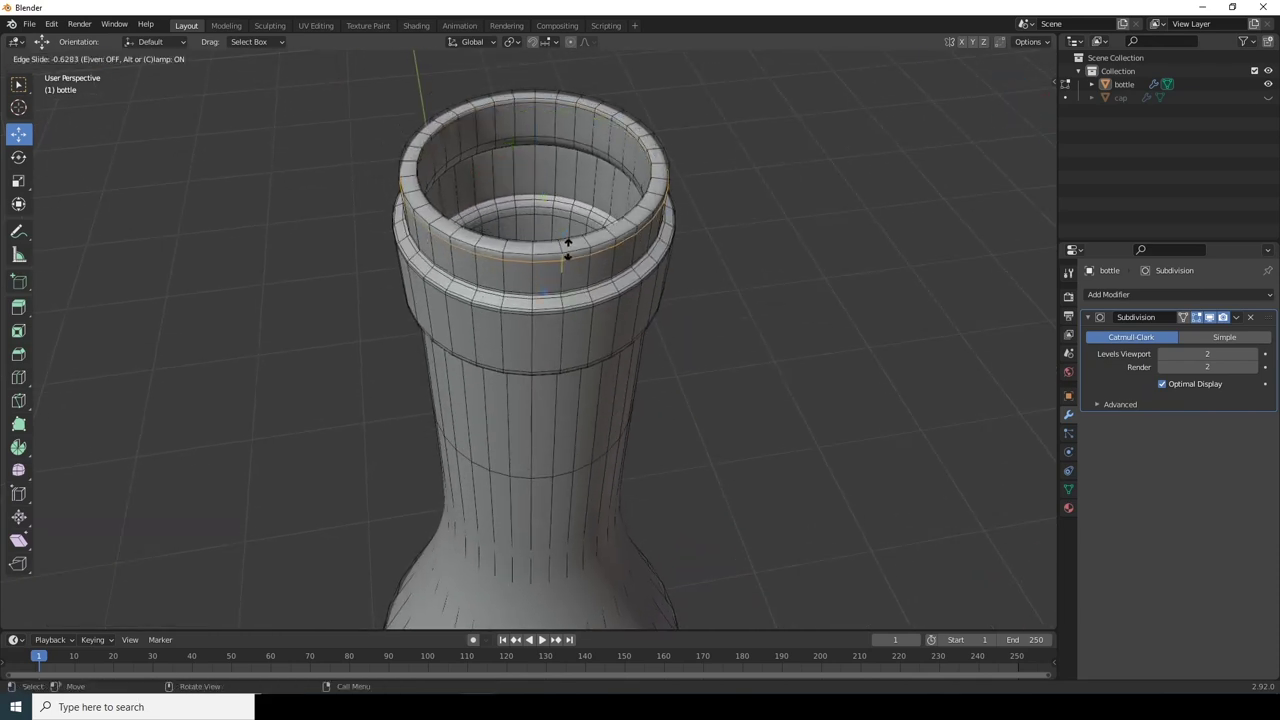
pyautogui.click(573, 248)
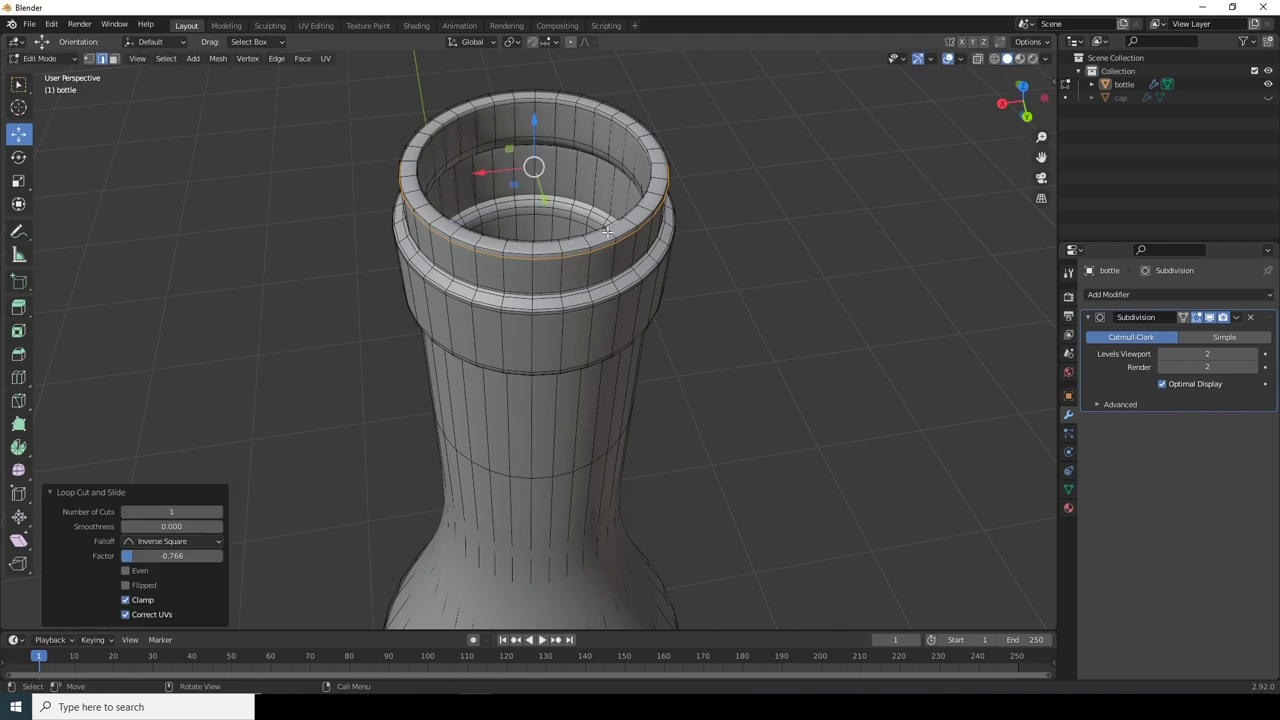
# Step: Add an edge loop around the flat top of the bottle's rim and return to Object Mode
pyautogui.click(607, 232)
pyautogui.keyDown('alt'); pyautogui.click(608, 232); pyautogui.keyUp('alt')
pyautogui.press('g')
pyautogui.press('g')
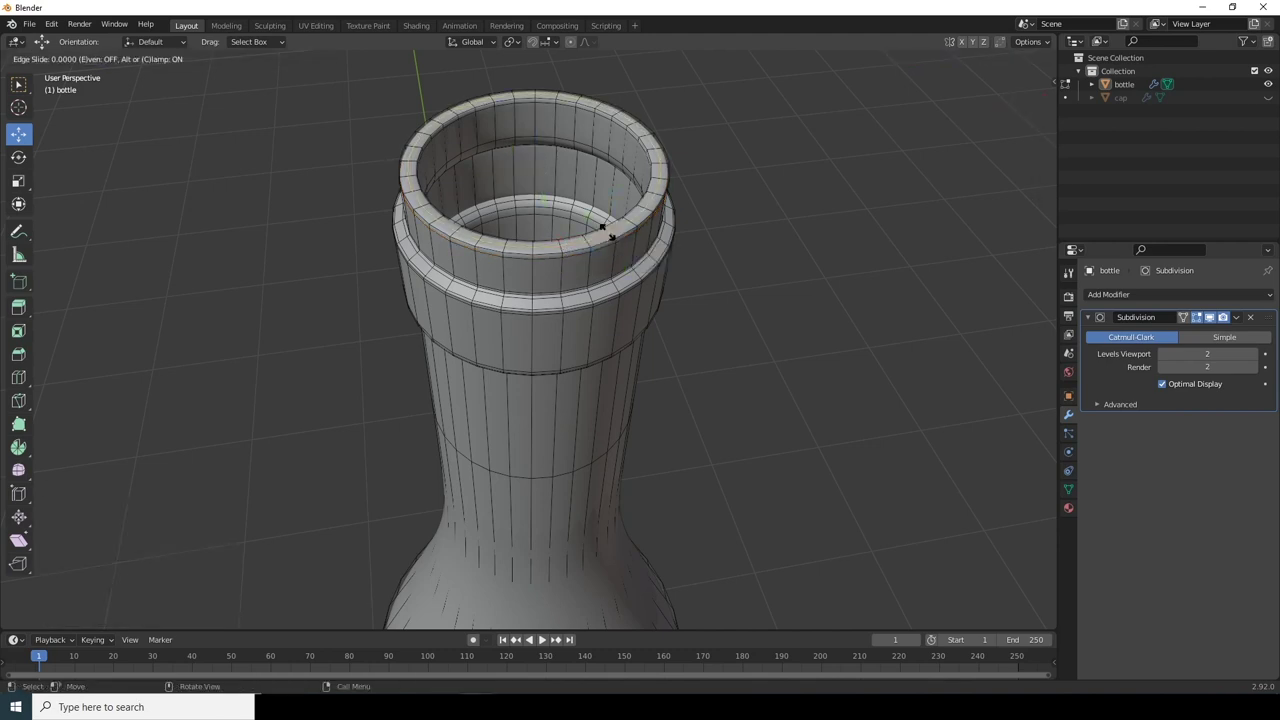
pyautogui.click(604, 228)
pyautogui.keyDown('ctrl'); pyautogui.moveTo(659, 254); pyautogui.dragTo(520, 150, button='middle'); pyautogui.keyUp('ctrl')
pyautogui.scroll(-12, 469, 357)
pyautogui.press('Tab')
pyautogui.moveTo(469, 357); pyautogui.dragTo(590, 445, button='middle')
# Step: Select the cap, show it on the bottle briefly and hide it again
pyautogui.click(1112, 98)
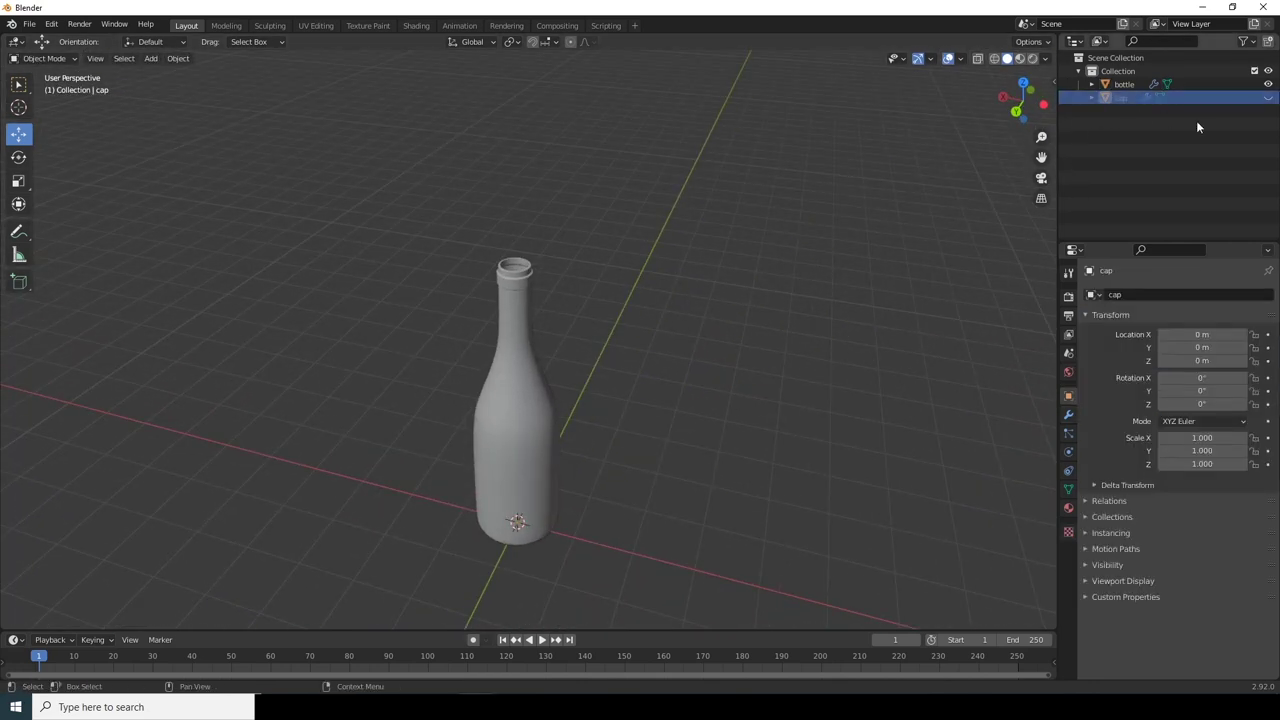
pyautogui.click(1268, 98)
pyautogui.click(1268, 98)
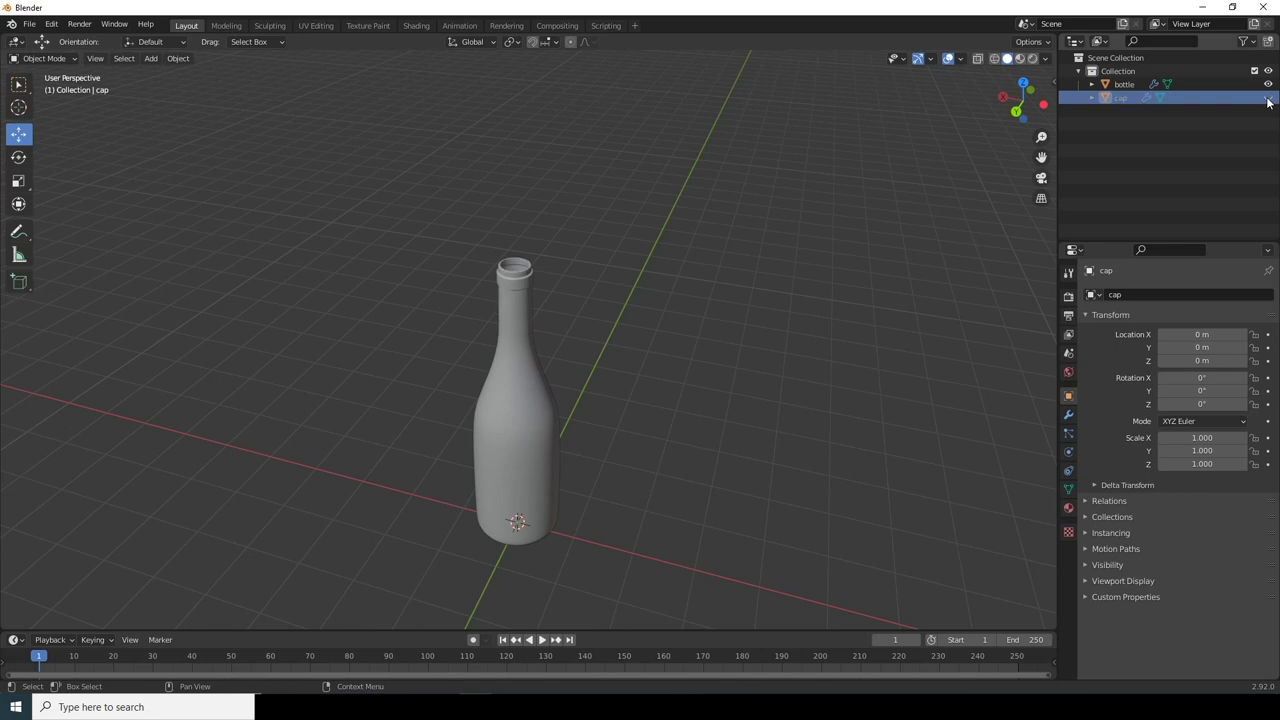
# Step: Open the bottle's mesh for editing and select the face at the centre of its inner bottom, using face selection
pyautogui.moveTo(626, 297); pyautogui.dragTo(556, 393, button='middle')
pyautogui.scroll(3, 502, 340)
pyautogui.scroll(-1, 500, 304)
pyautogui.moveTo(500, 310); pyautogui.dragTo(525, 373, button='middle')
pyautogui.scroll(-2, 525, 373)
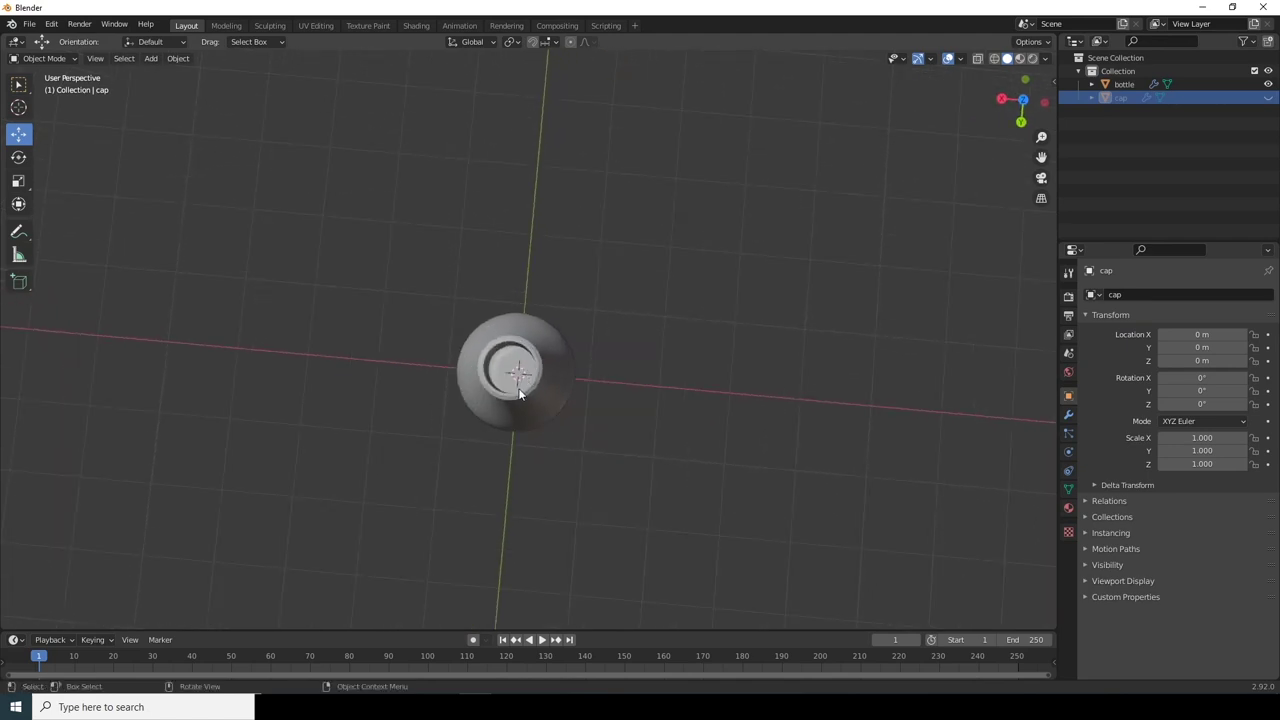
pyautogui.click(554, 348)
pyautogui.press('Tab')
pyautogui.scroll(3, 554, 348)
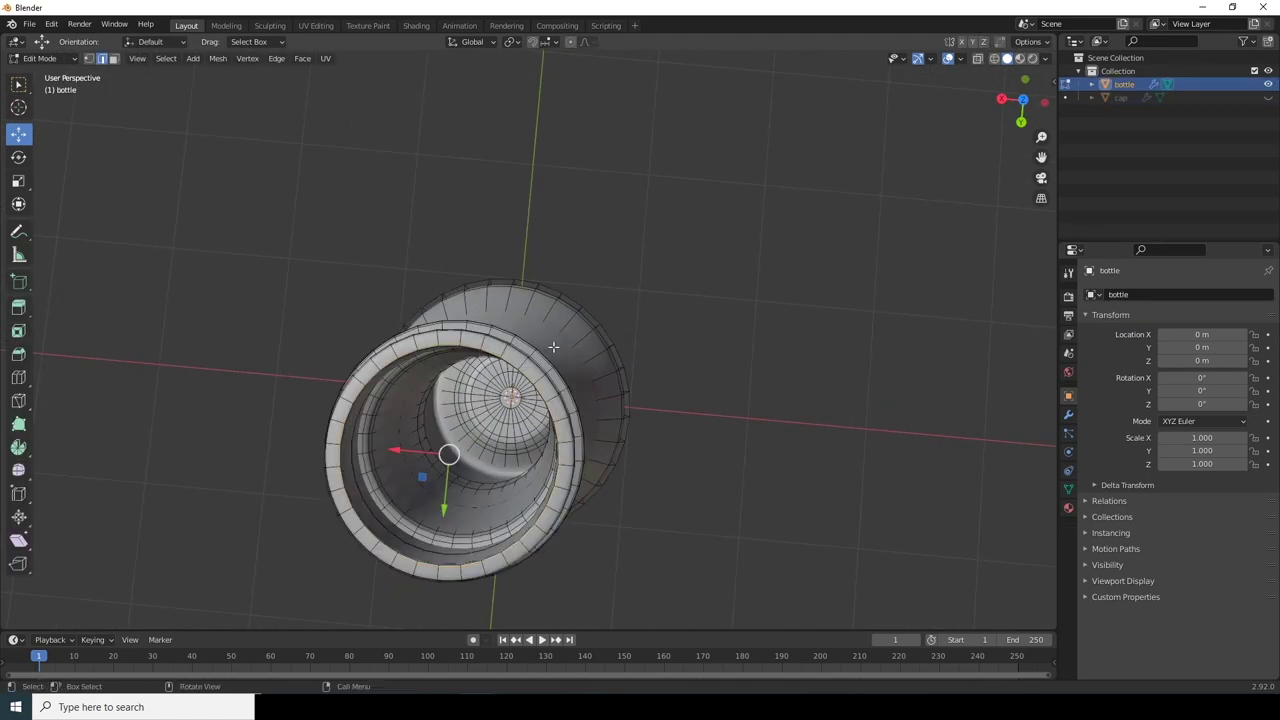
pyautogui.moveTo(494, 270); pyautogui.dragTo(566, 276, button='middle')
pyautogui.click(538, 389)
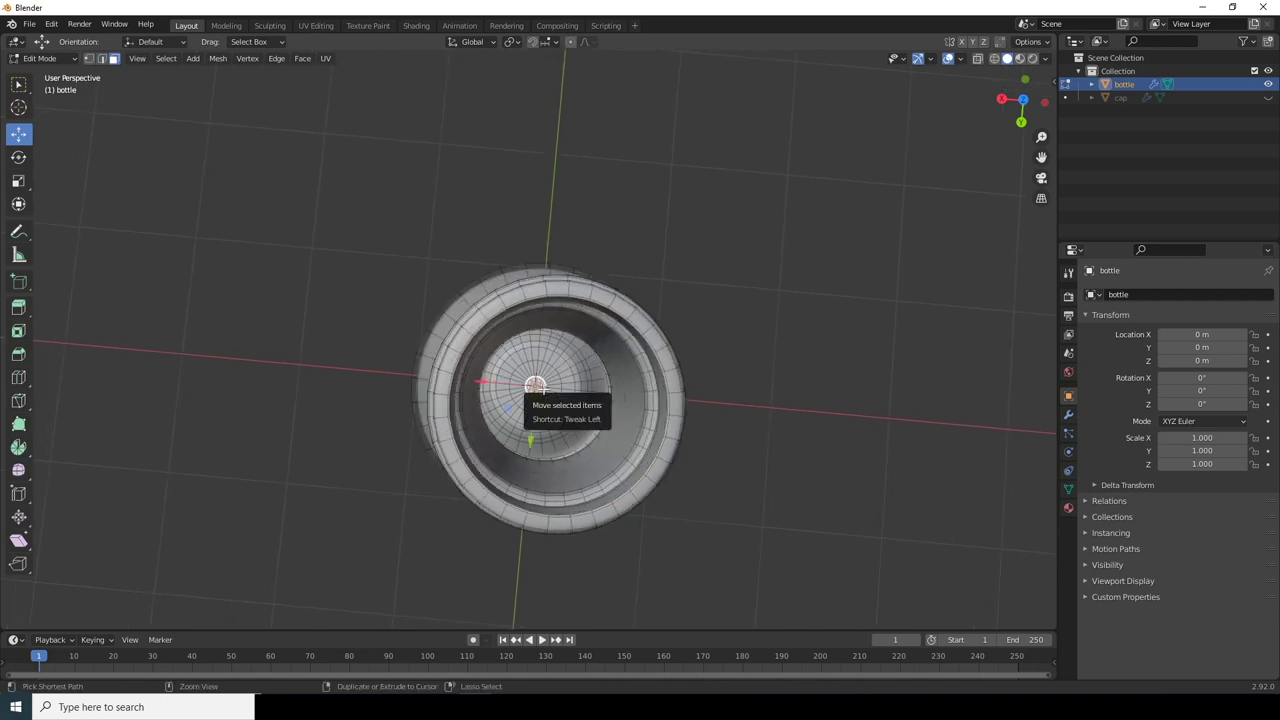
# Step: Grow the face selection from the inner bottom up the inside walls to the base of the neck, and switch to wireframe display
pyautogui.press('ctrl+KP_Add')
pyautogui.press('ctrl+KP_Add')
pyautogui.press('ctrl+KP_Add')
pyautogui.press('ctrl+KP_Add')
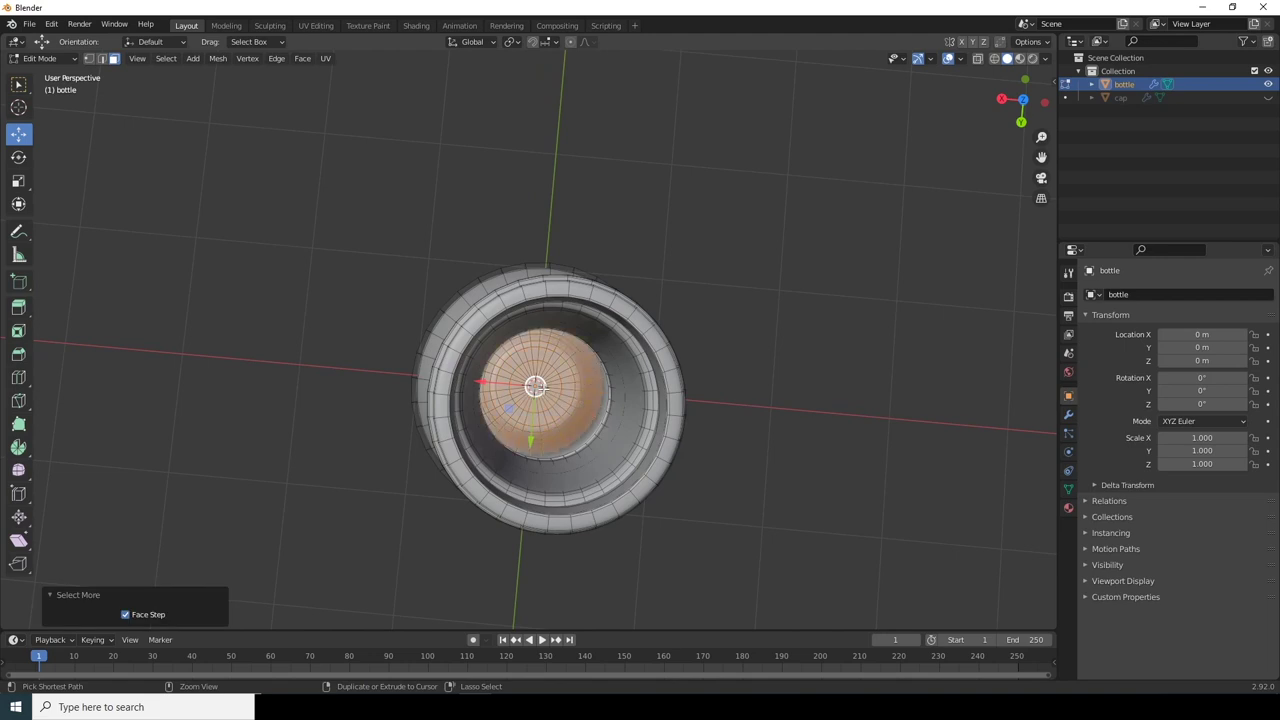
pyautogui.click(993, 59)
pyautogui.moveTo(652, 457)
pyautogui.mouseDown(button='middle')
pyautogui.moveTo(666, 323)
pyautogui.moveTo(677, 380)
pyautogui.moveTo(640, 371)
pyautogui.moveTo(642, 336)
pyautogui.moveTo(644, 349)
pyautogui.mouseUp(button='middle')
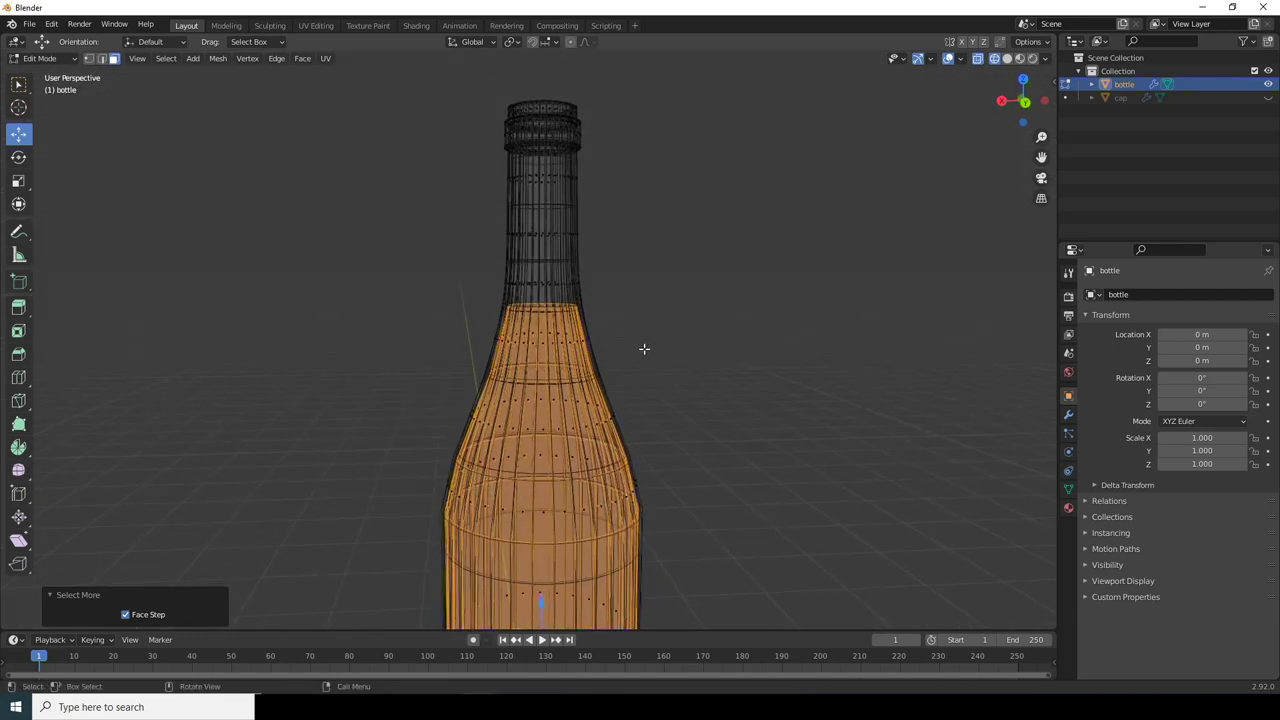
# Step: Try extending the inner face selection one ring up the neck, and shrink it back to the base of the neck
pyautogui.press('ctrl+KP_Add')
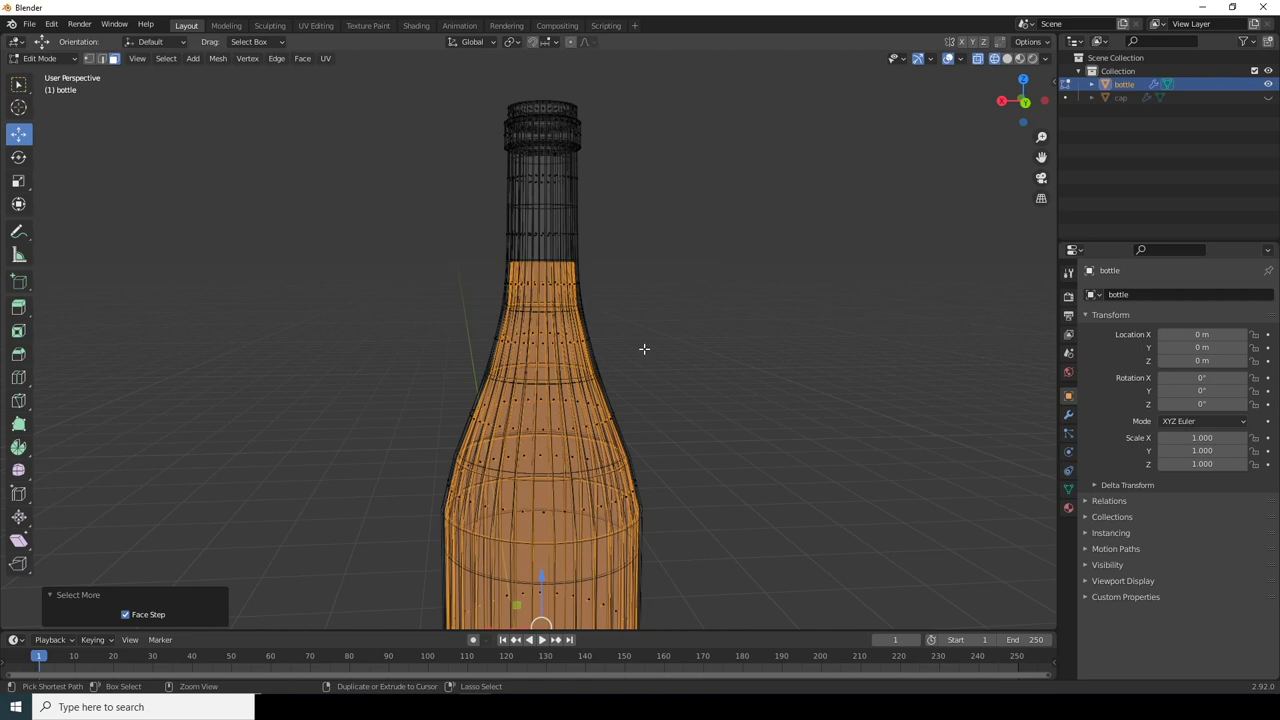
pyautogui.scroll(-1, 644, 349)
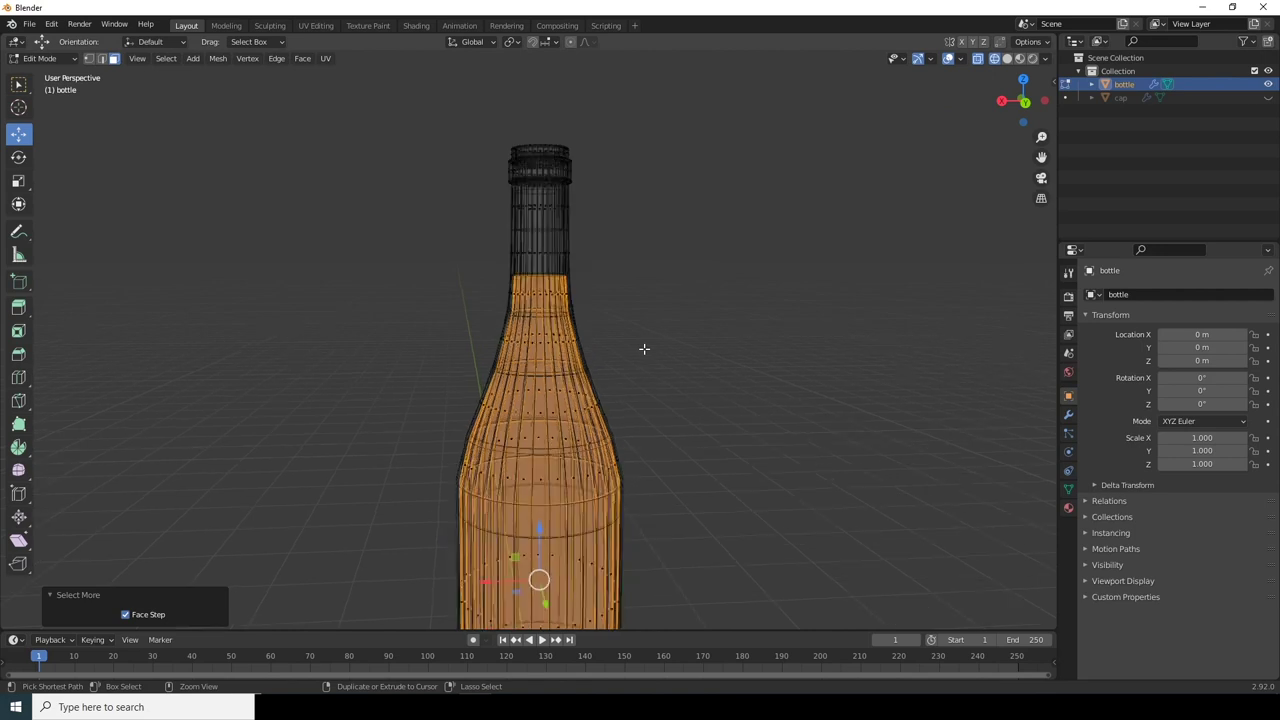
pyautogui.press('ctrl+KP_Subtract')
pyautogui.keyDown('ctrl'); pyautogui.moveTo(508, 318); pyautogui.dragTo(555, 360, button='middle'); pyautogui.keyUp('ctrl')
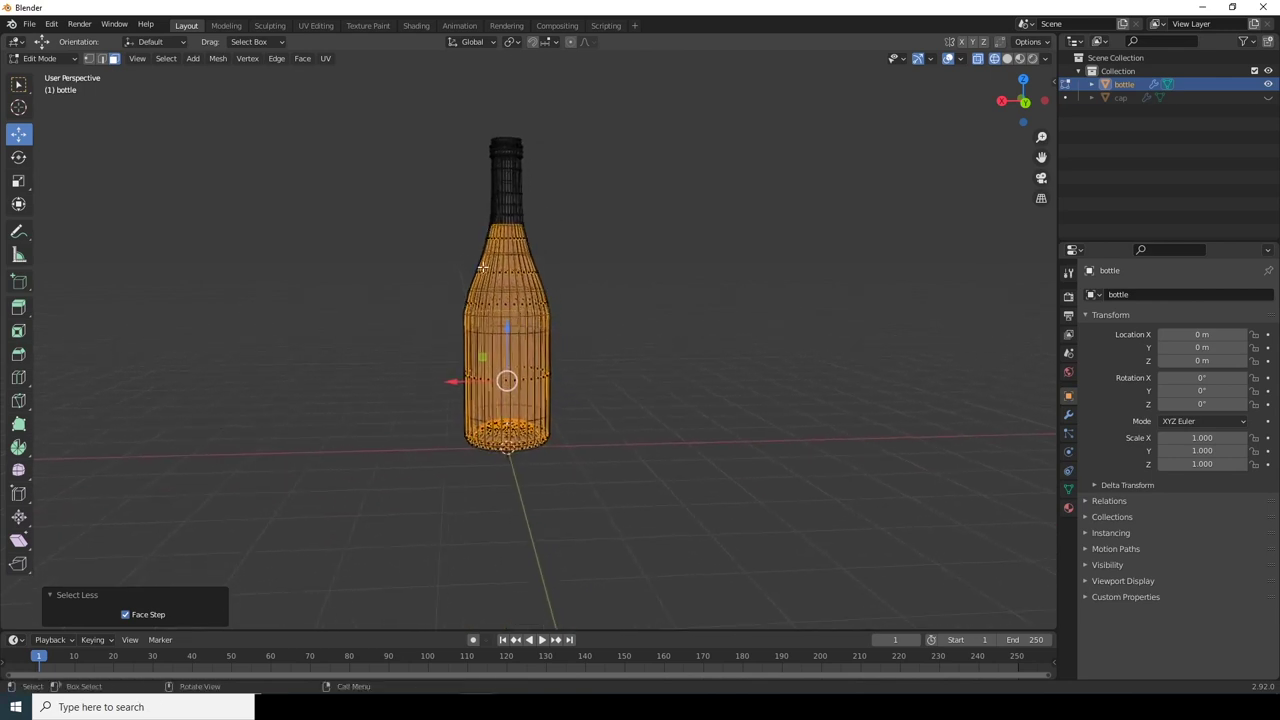
pyautogui.scroll(3, 475, 268)
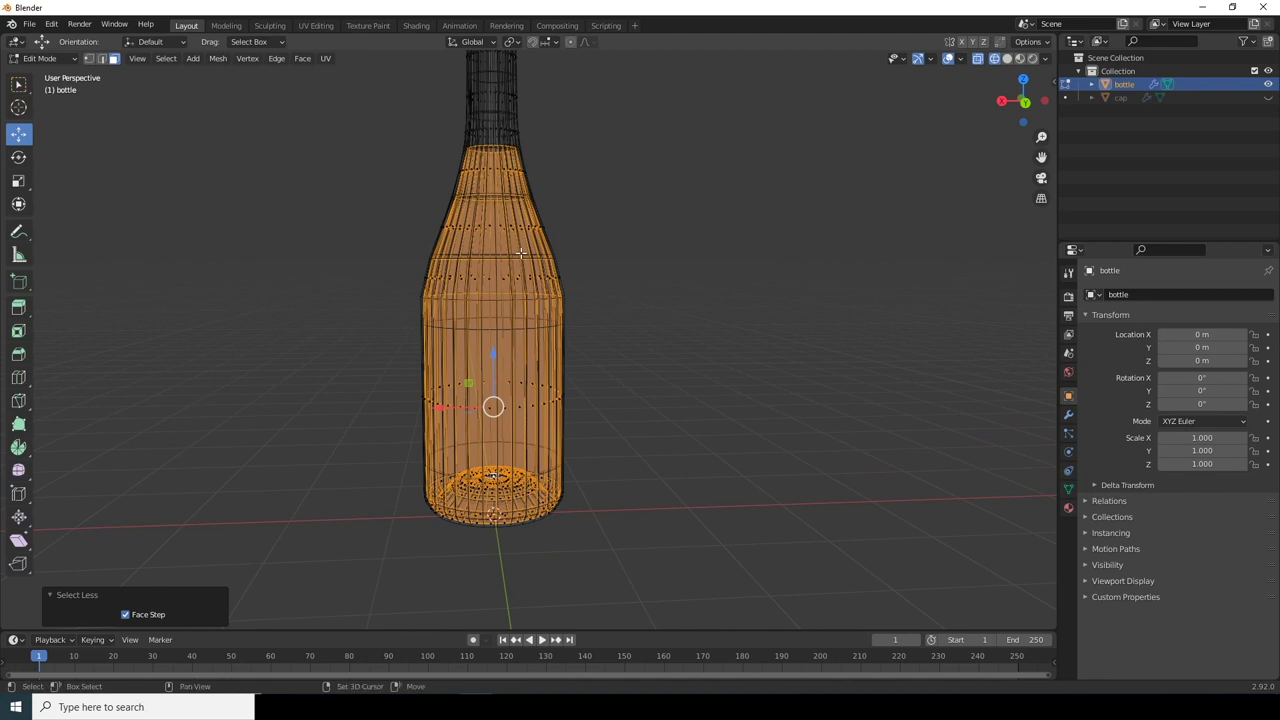
# Step: Duplicate the selected inner faces in place and separate the copy into its own object
pyautogui.hotkey('shift', 'd')
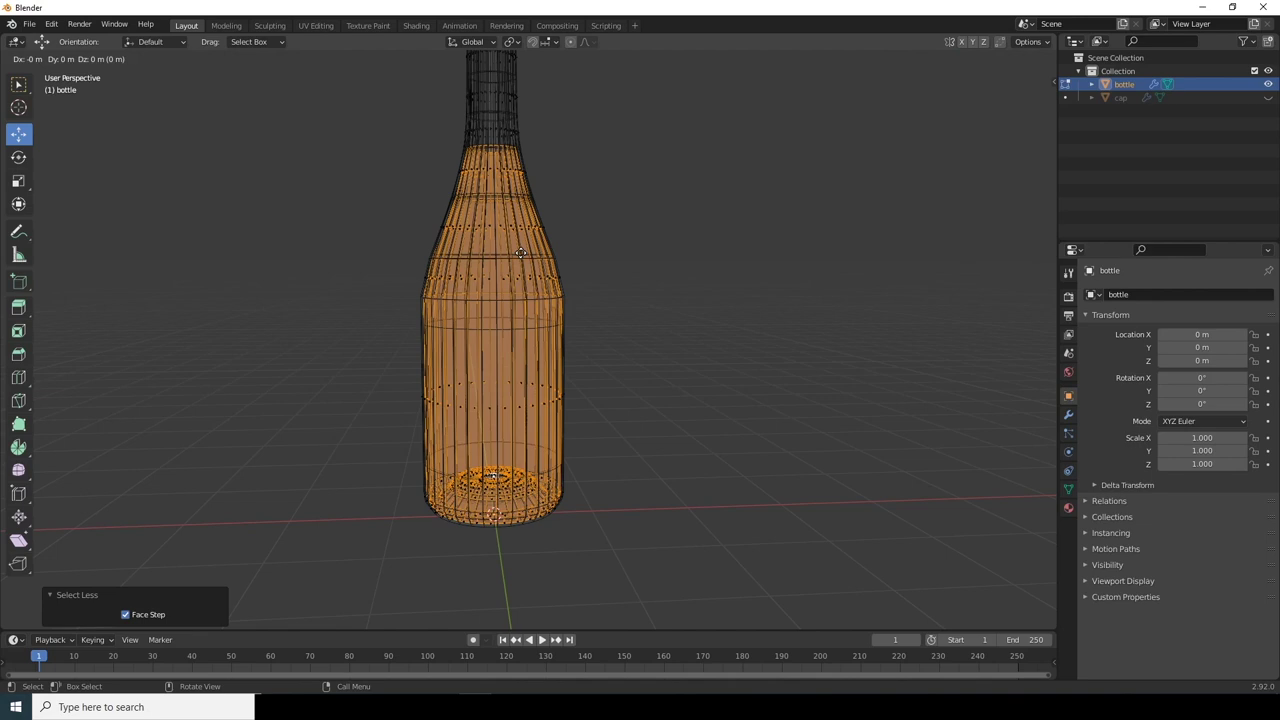
pyautogui.rightClick(520, 253)
pyautogui.press('p')
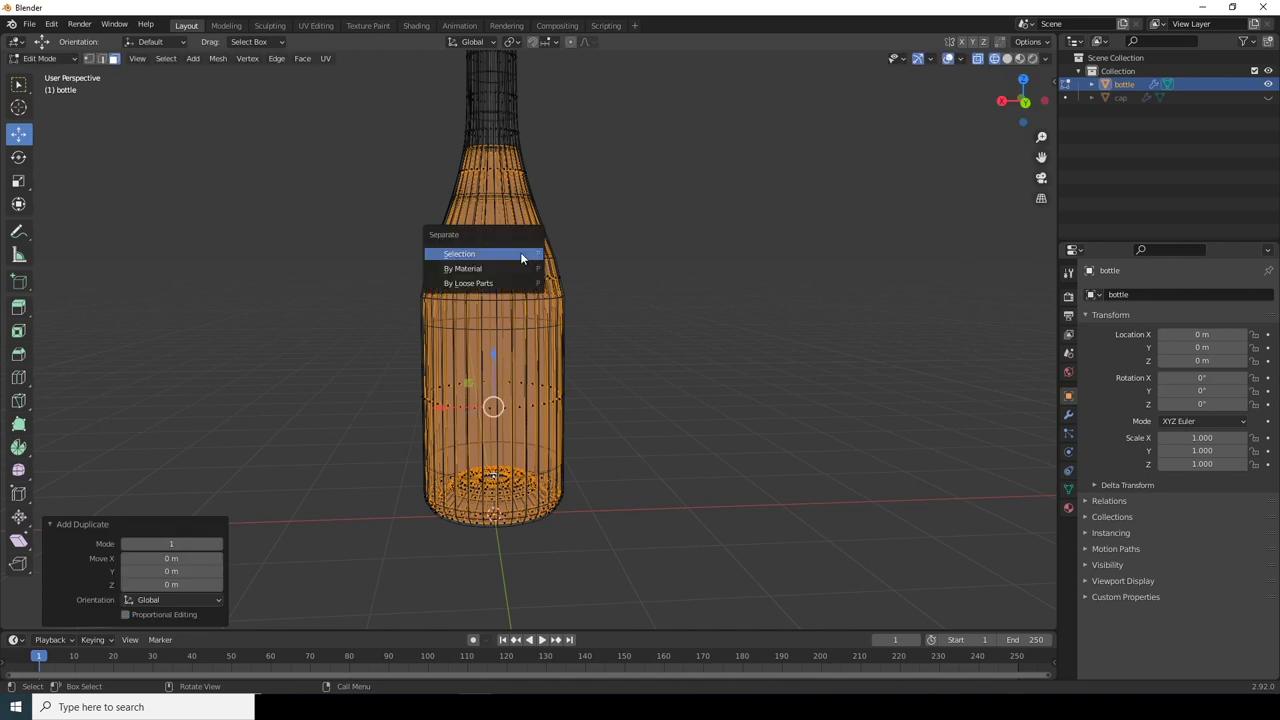
pyautogui.click(520, 253)
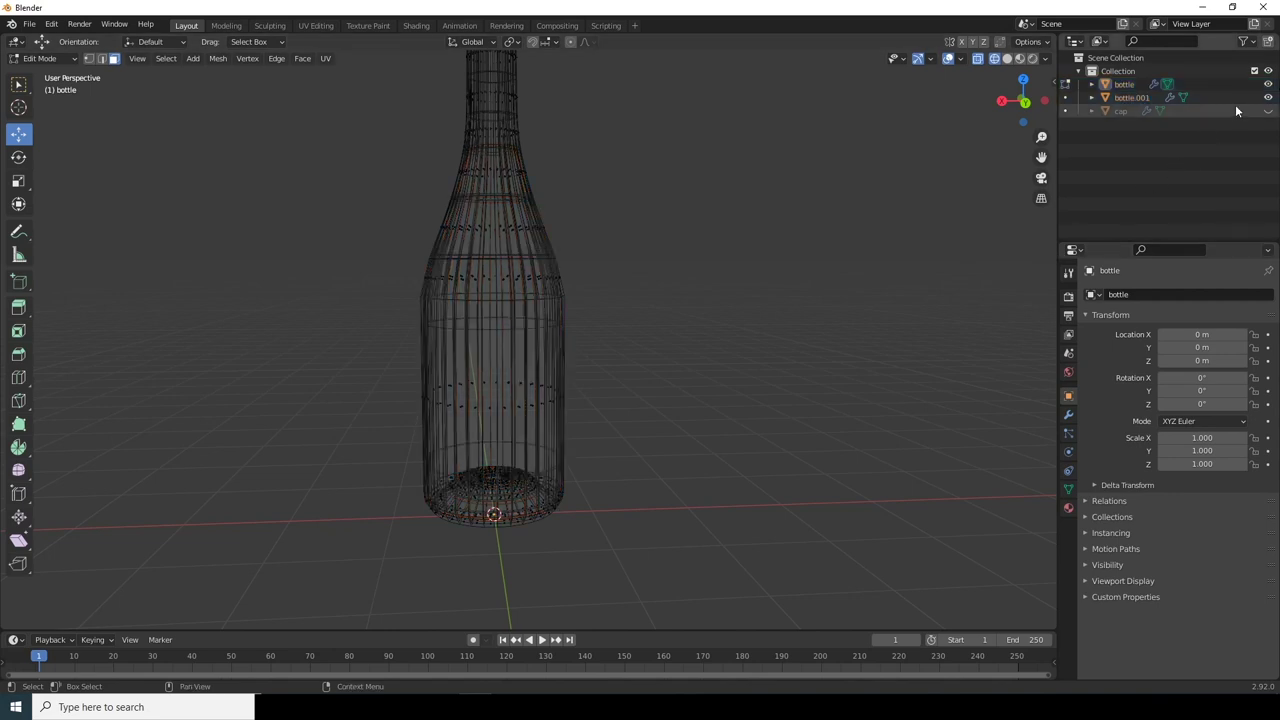
# Step: Hide the original bottle, select the separated inner body and display it in solid shading
pyautogui.click(1268, 84)
pyautogui.click(1141, 98)
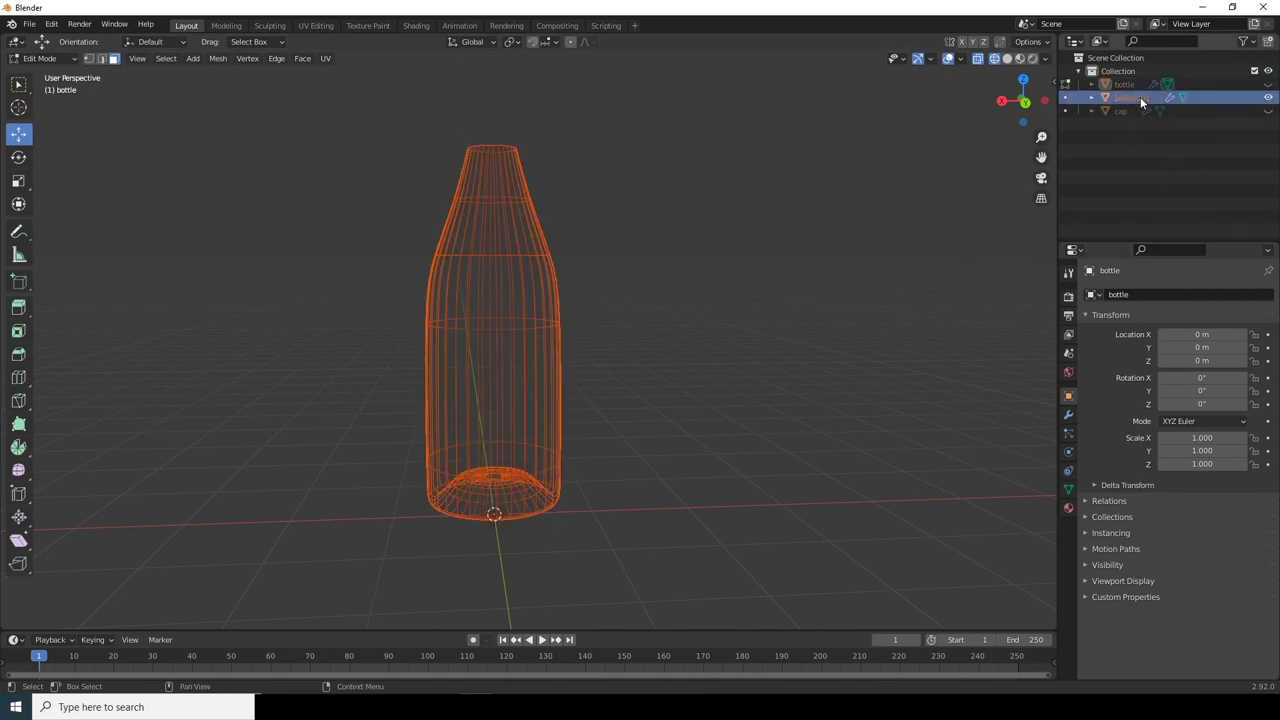
pyautogui.click(1007, 60)
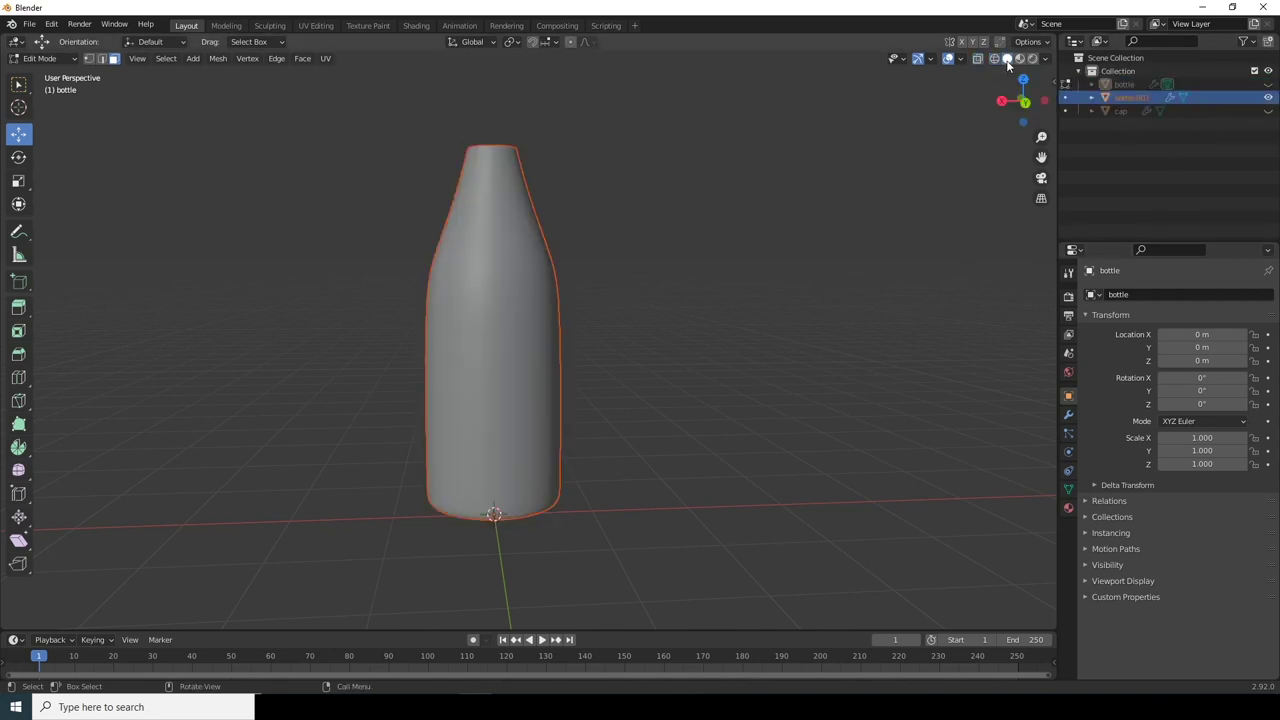
pyautogui.moveTo(600, 322); pyautogui.dragTo(630, 430, button='middle')
# Step: Rename the separated inner body as wine
pyautogui.doubleClick(1131, 98)
pyautogui.write('wi')
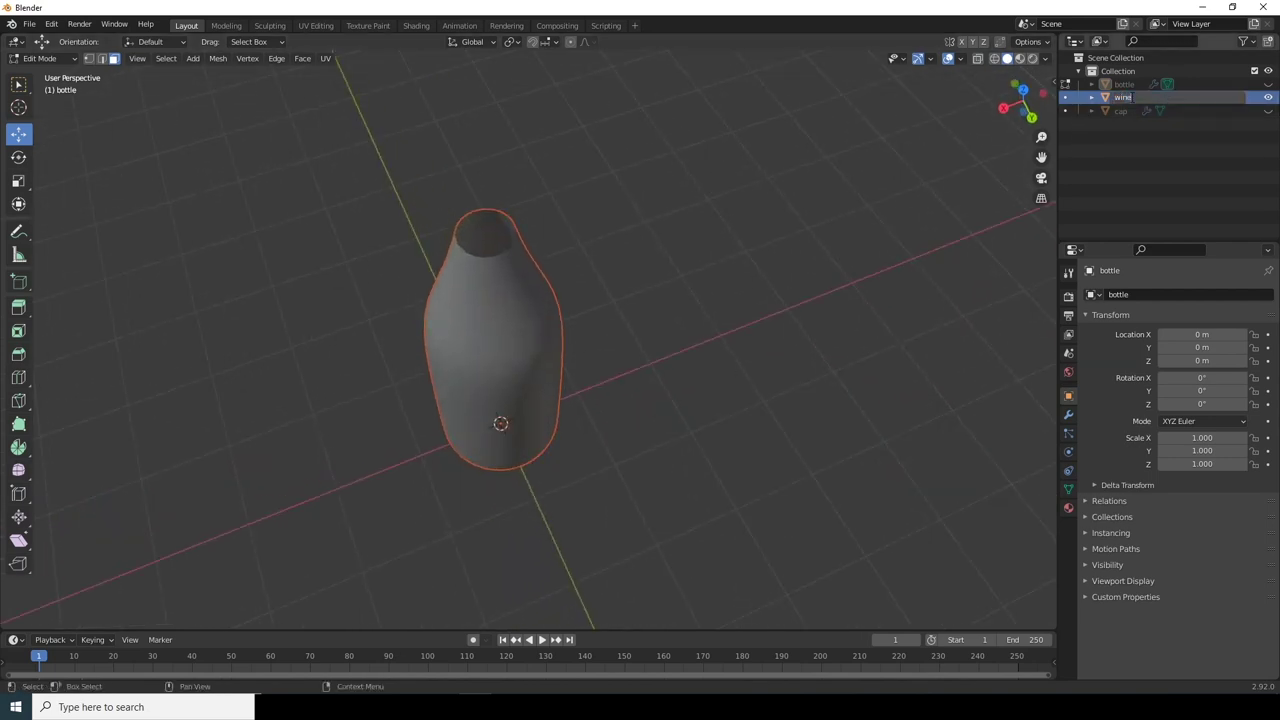
pyautogui.write('ne')
pyautogui.press('Return')
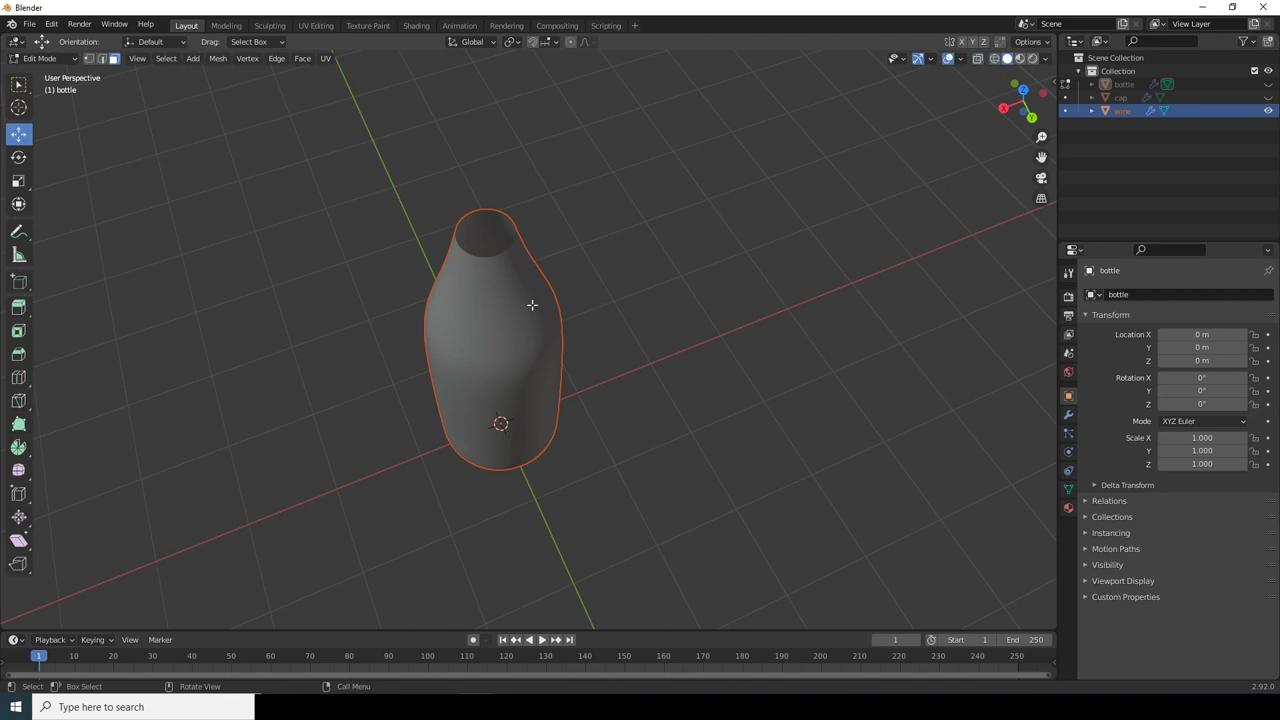
# Step: Open the wine object's mesh for editing and select the open edge loop at its top, using edge selection
pyautogui.press('Tab')
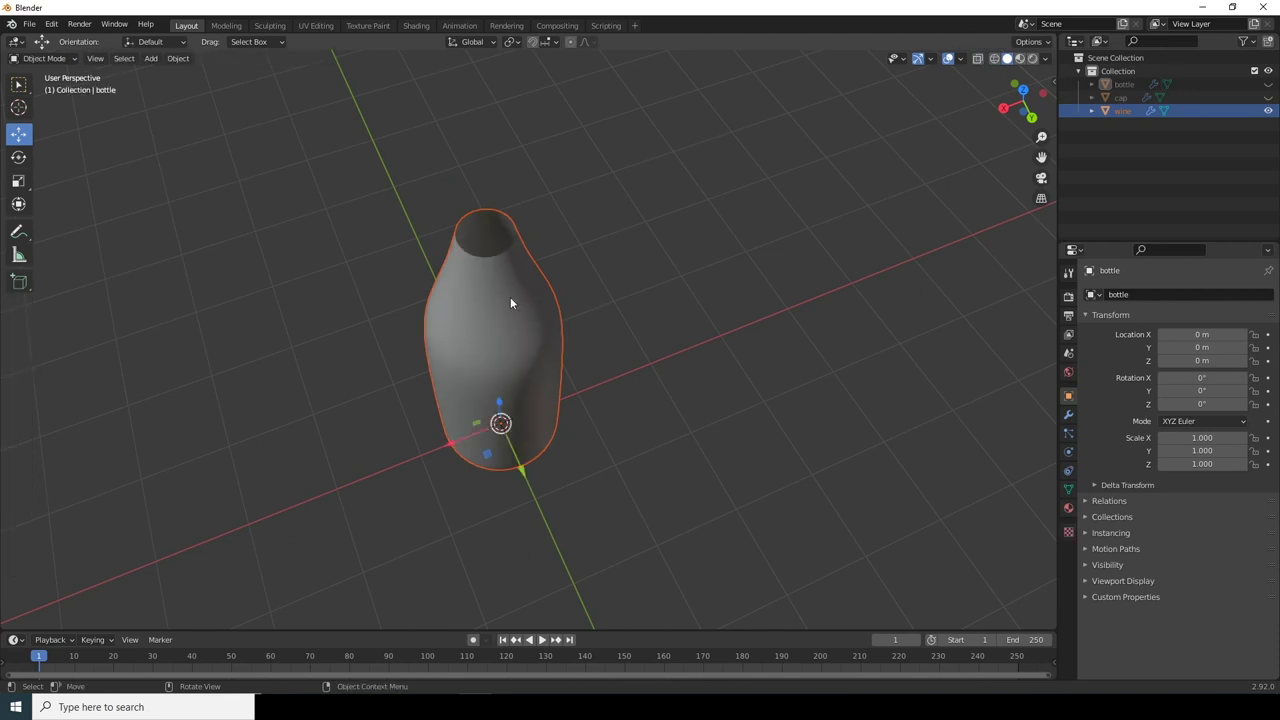
pyautogui.scroll(3, 516, 256)
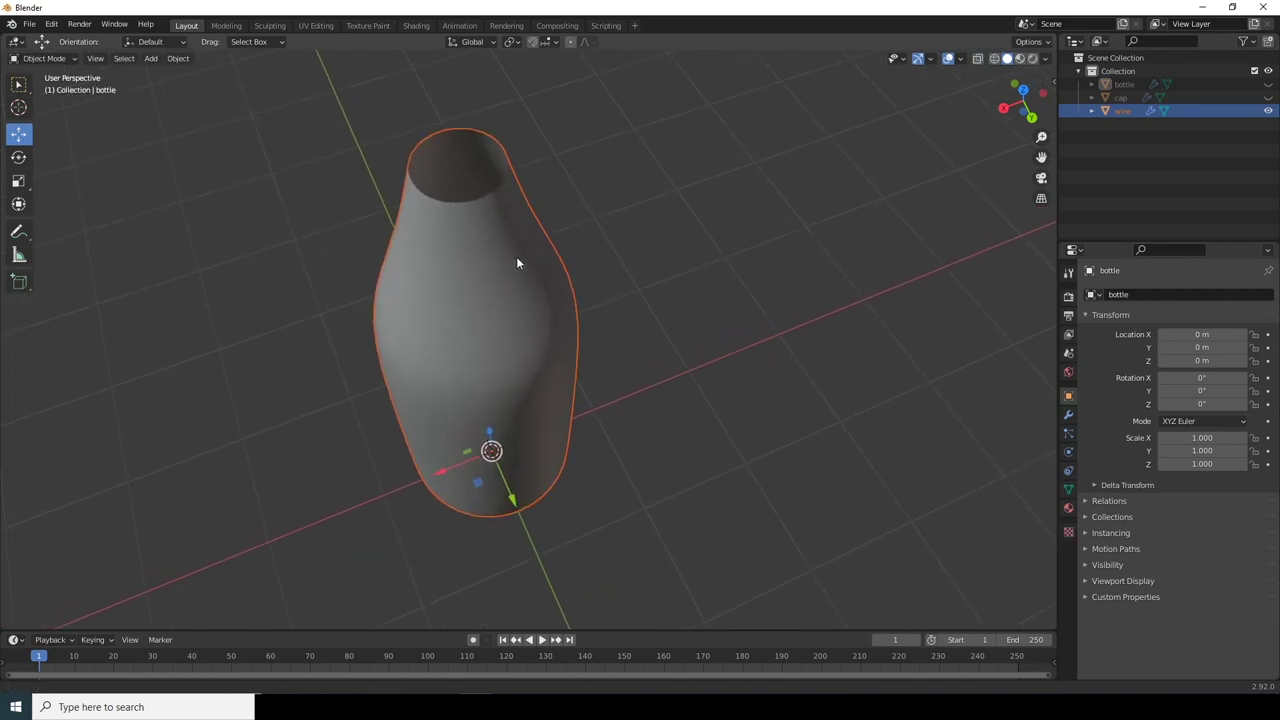
pyautogui.click(454, 175)
pyautogui.press('Tab')
pyautogui.keyDown('ctrl'); pyautogui.moveTo(497, 206); pyautogui.dragTo(515, 228, button='middle'); pyautogui.keyUp('ctrl')
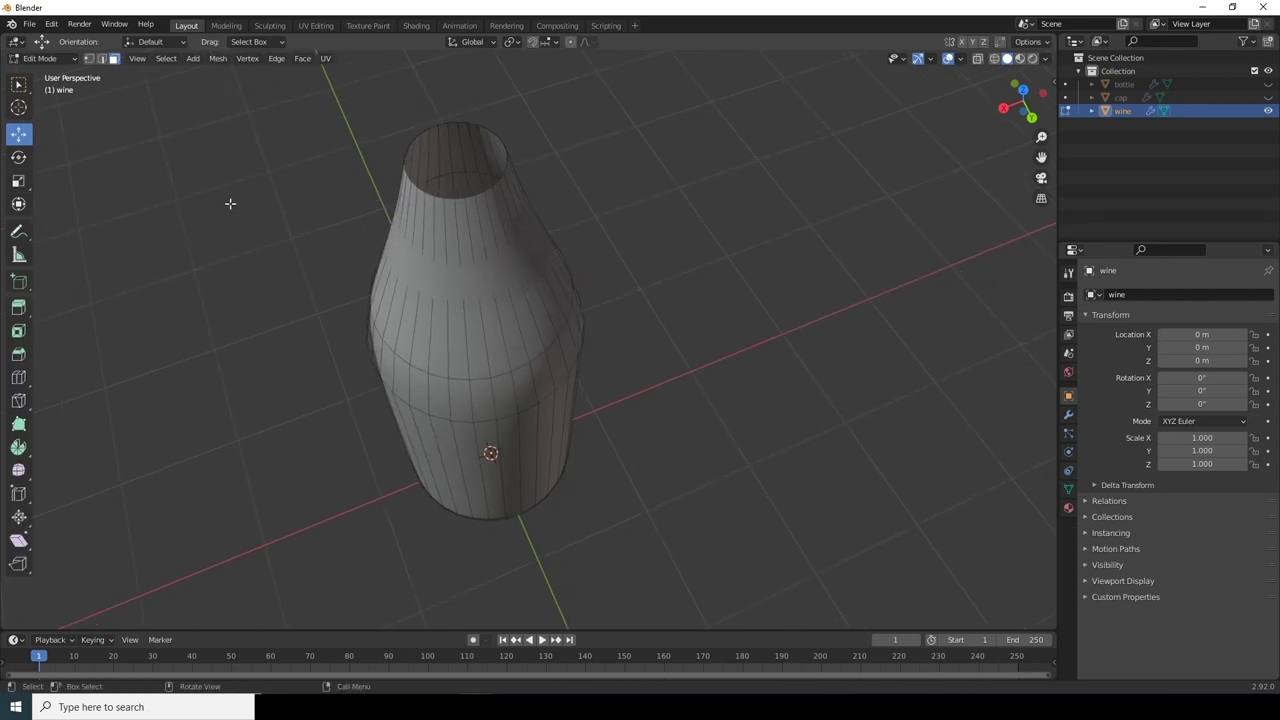
pyautogui.click(103, 60)
pyautogui.keyDown('alt'); pyautogui.click(424, 192); pyautogui.keyUp('alt')
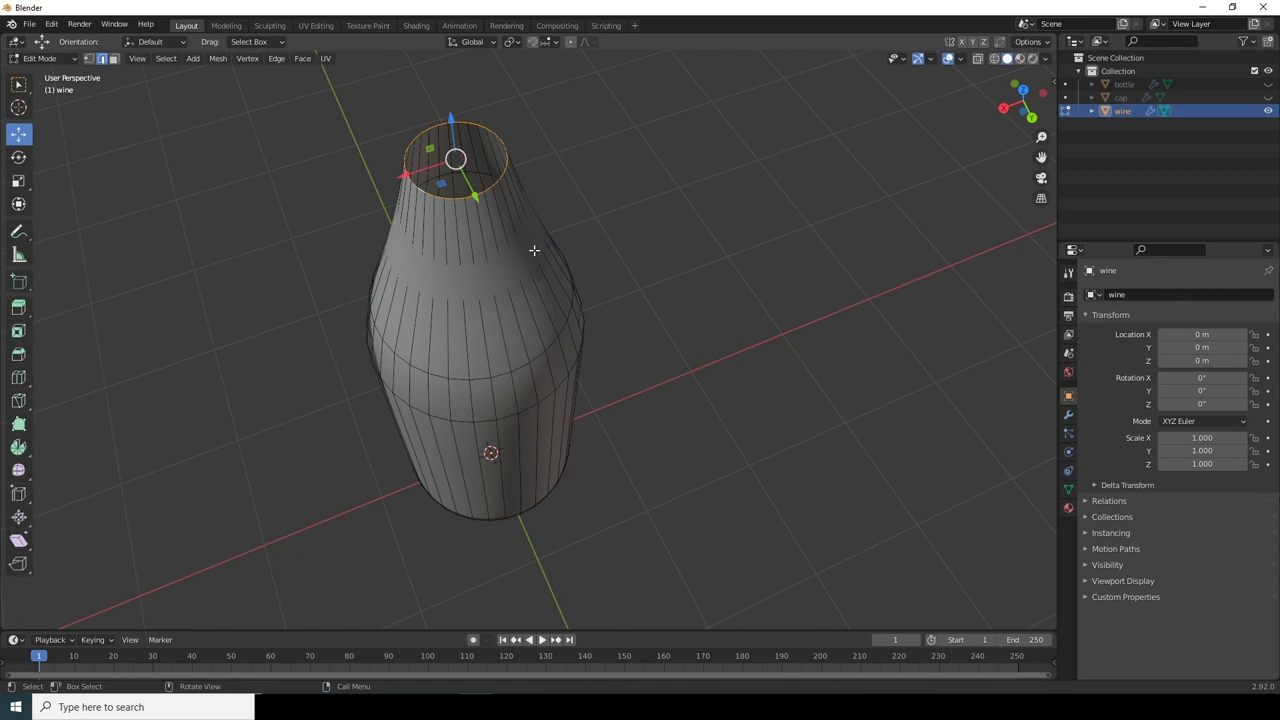
# Step: Extrude the wine's top edge loop inward twice, scaling the first ring to about 0.931 and the second to about 0.512
pyautogui.press('g')
pyautogui.press('s')
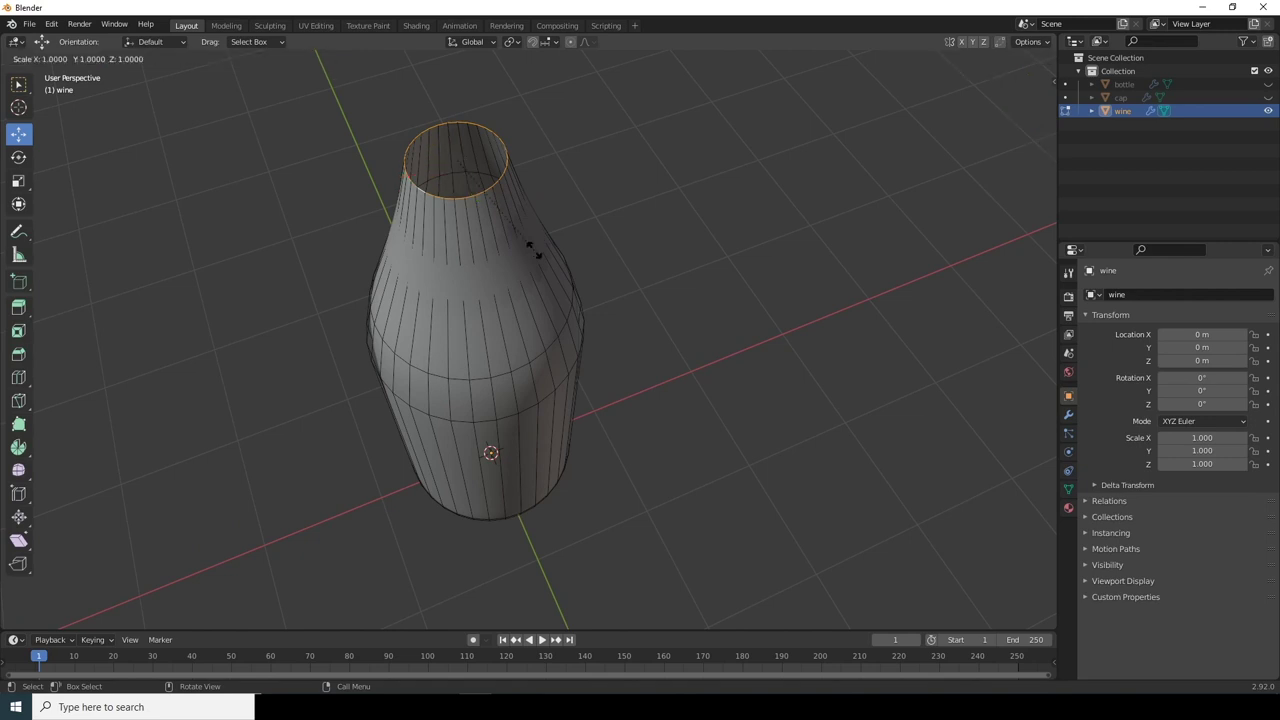
pyautogui.click(528, 234)
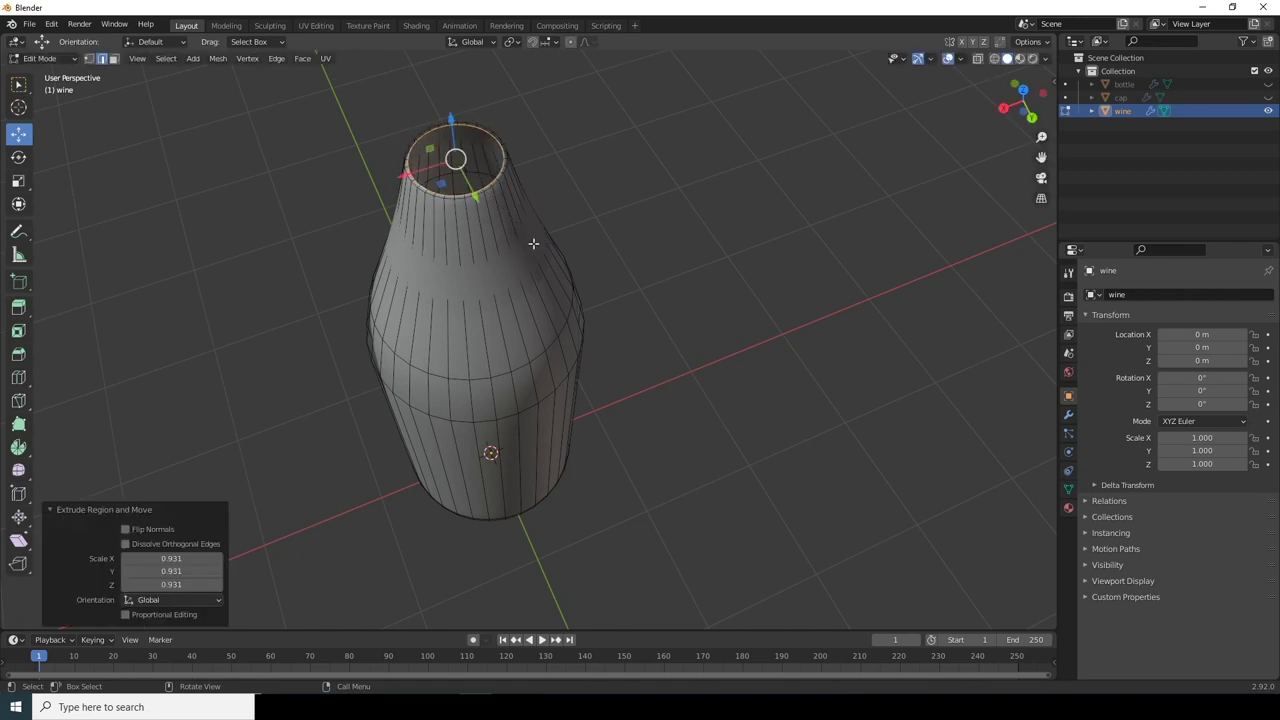
pyautogui.press('s')
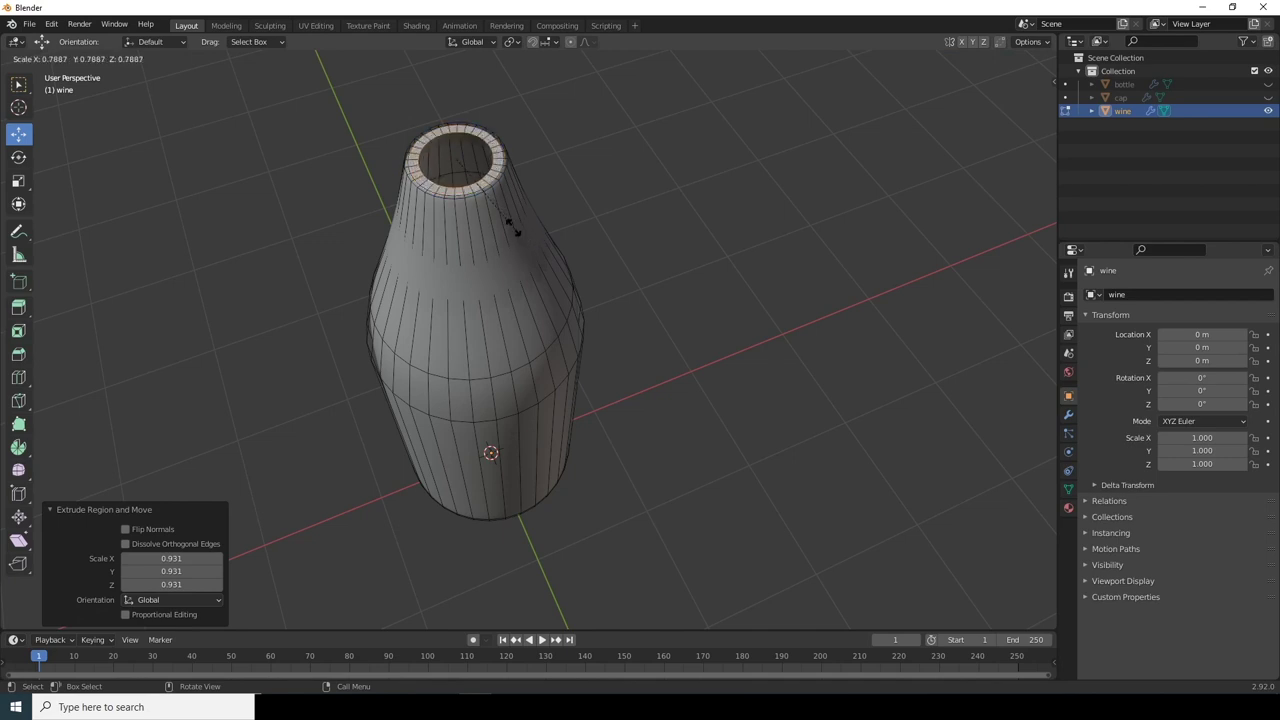
pyautogui.click(495, 204)
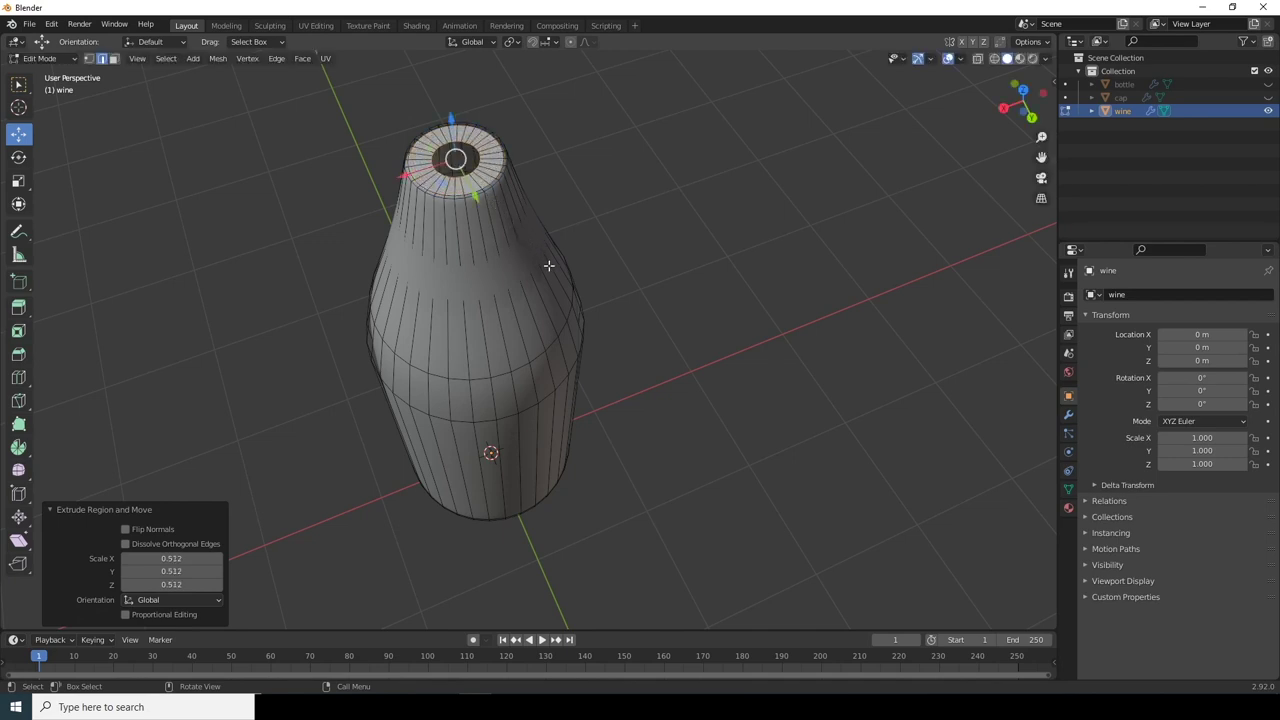
pyautogui.press('e')
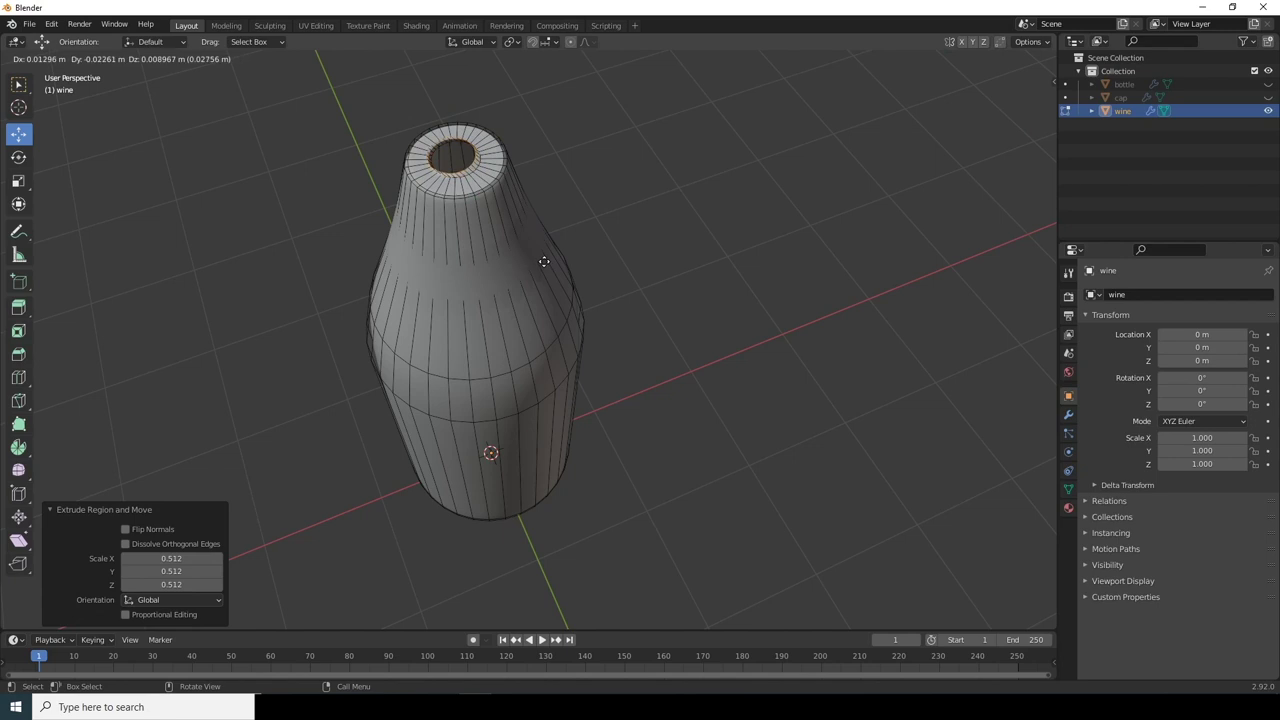
pyautogui.click(546, 263)
pyautogui.hotkey('ctrl', 'z')
# Step: Lower the innermost loop about 0.028 m, fill it with a face and return to Object Mode
pyautogui.moveTo(452, 126); pyautogui.dragTo(455, 130)
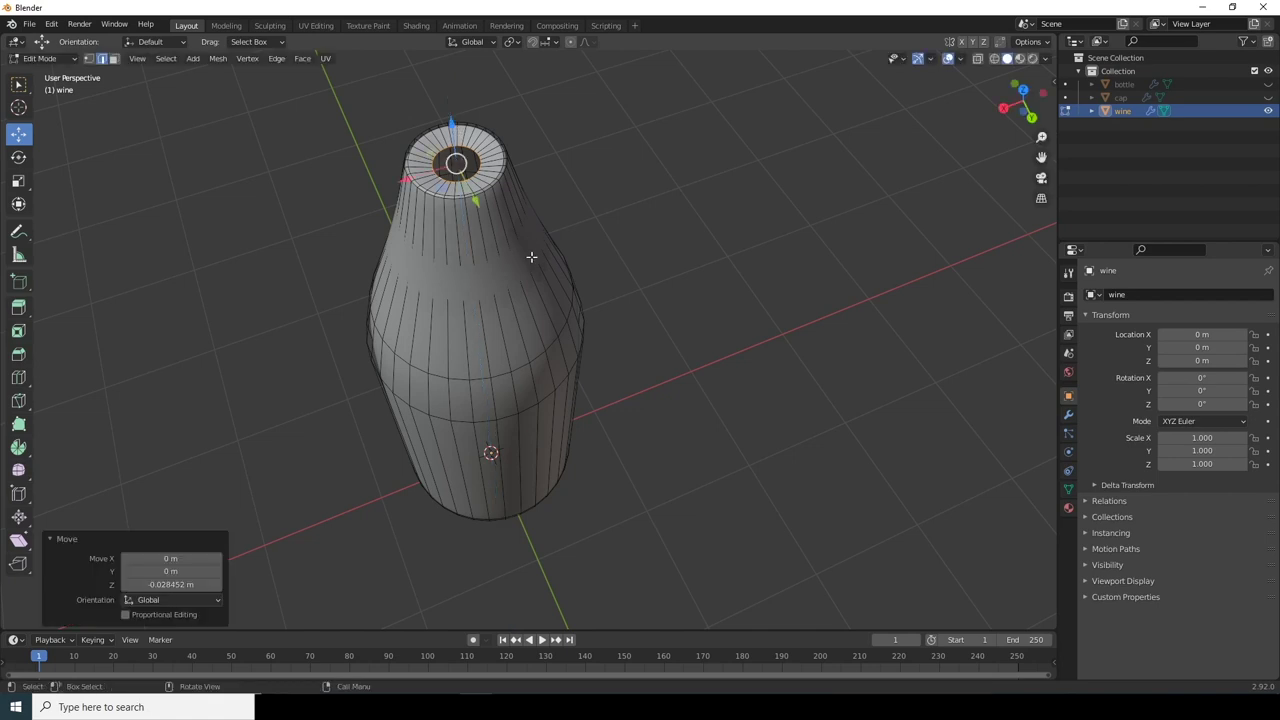
pyautogui.press('f')
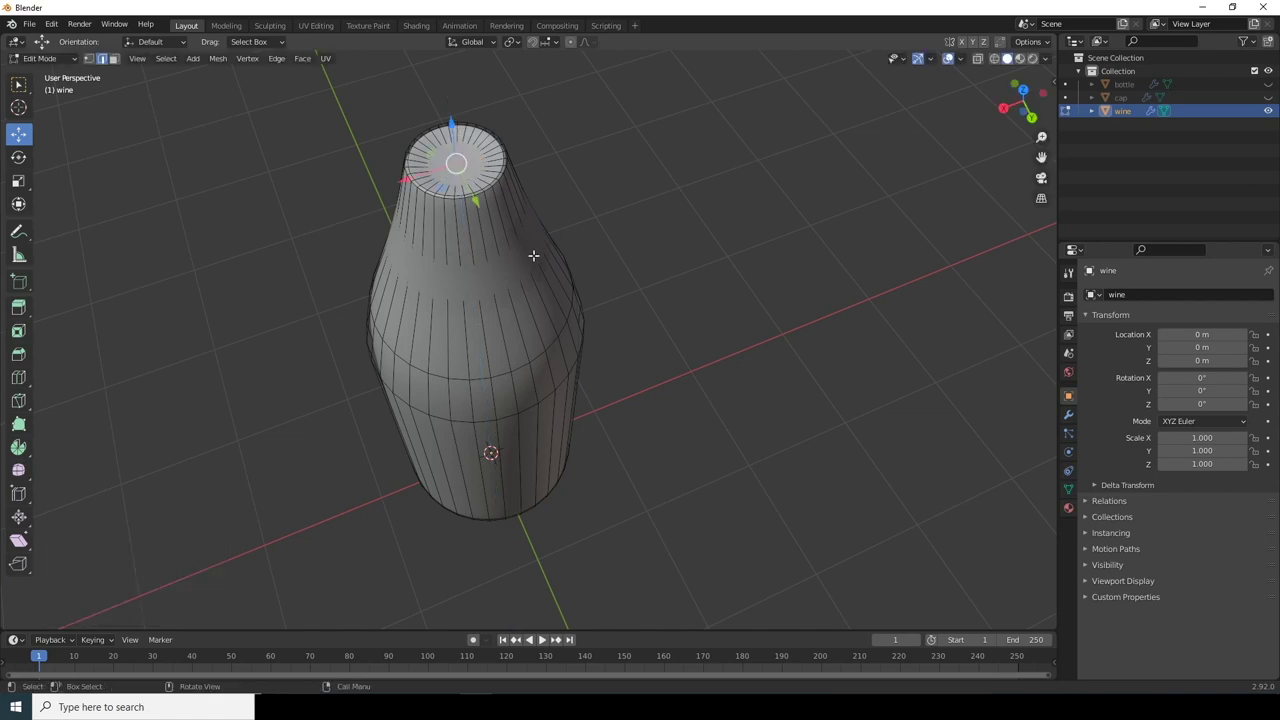
pyautogui.click(590, 209)
pyautogui.press('Tab')
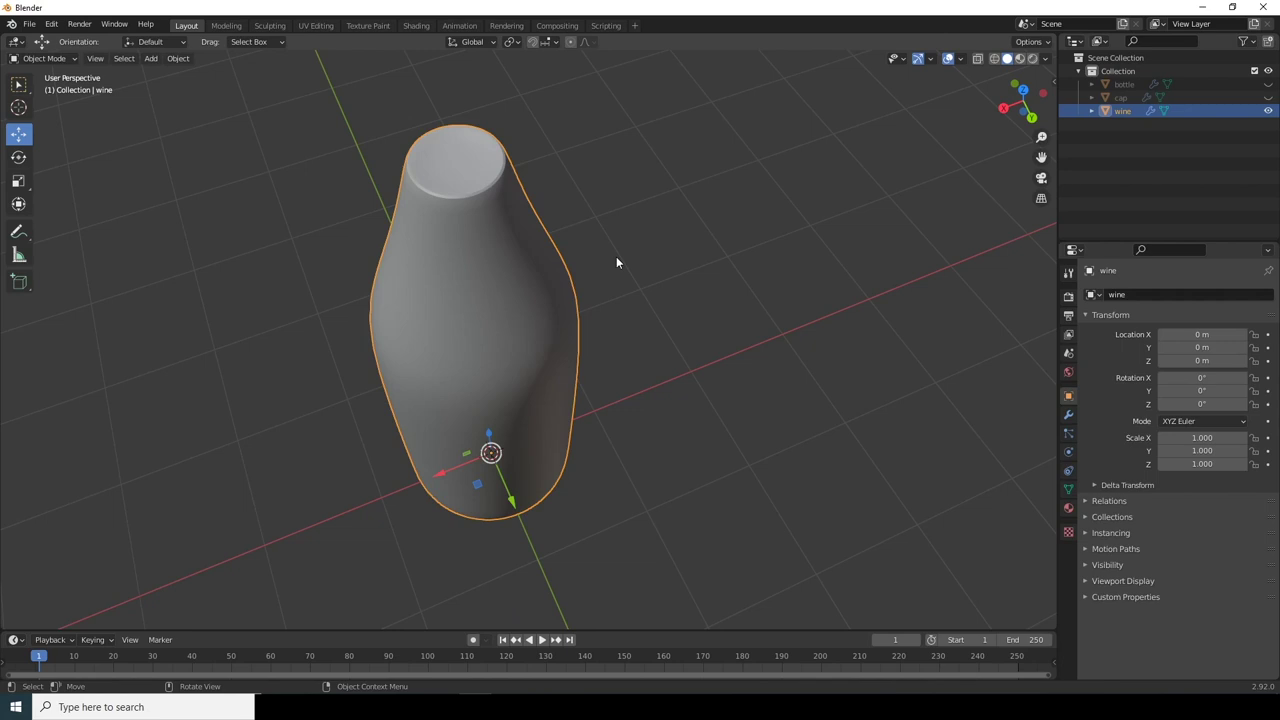
pyautogui.click(649, 278)
# Step: Apply smooth shading to the wine object and check the Auto Smooth option in its mesh normals settings
pyautogui.scroll(-3, 520, 307)
pyautogui.moveTo(515, 326); pyautogui.dragTo(507, 243, button='middle')
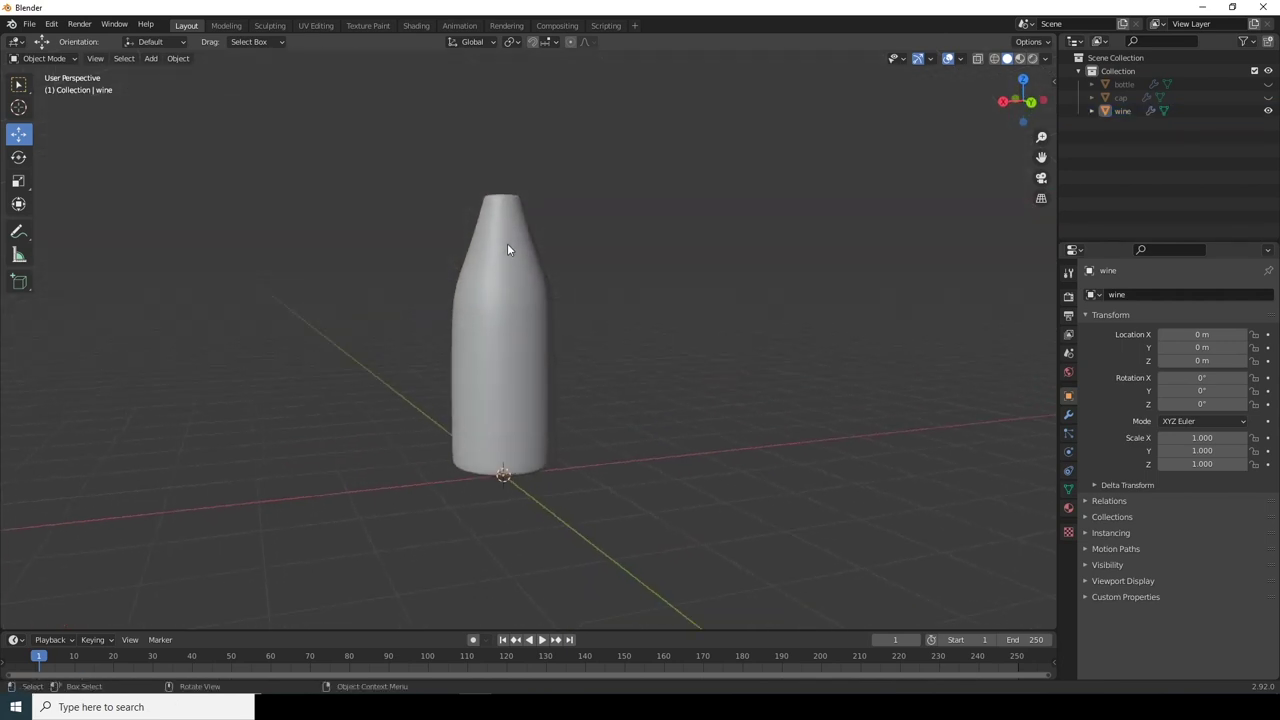
pyautogui.click(512, 233)
pyautogui.rightClick(512, 233)
pyautogui.click(512, 233)
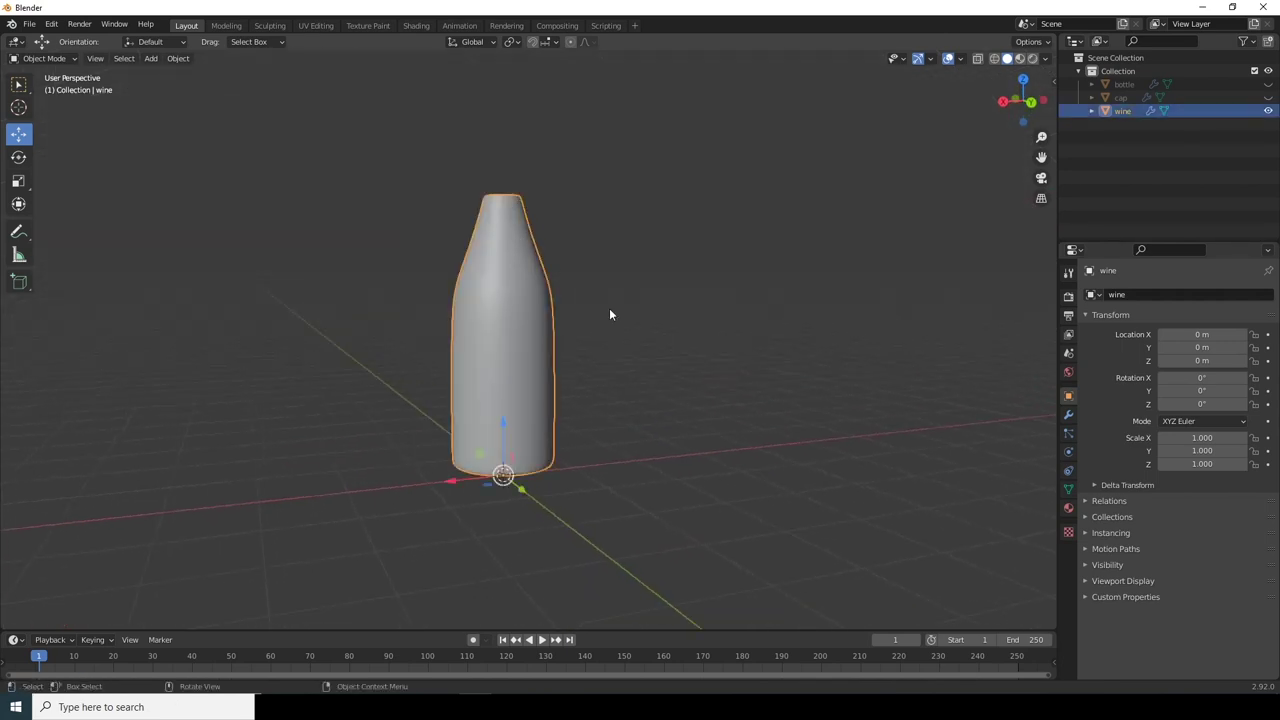
pyautogui.click(1068, 489)
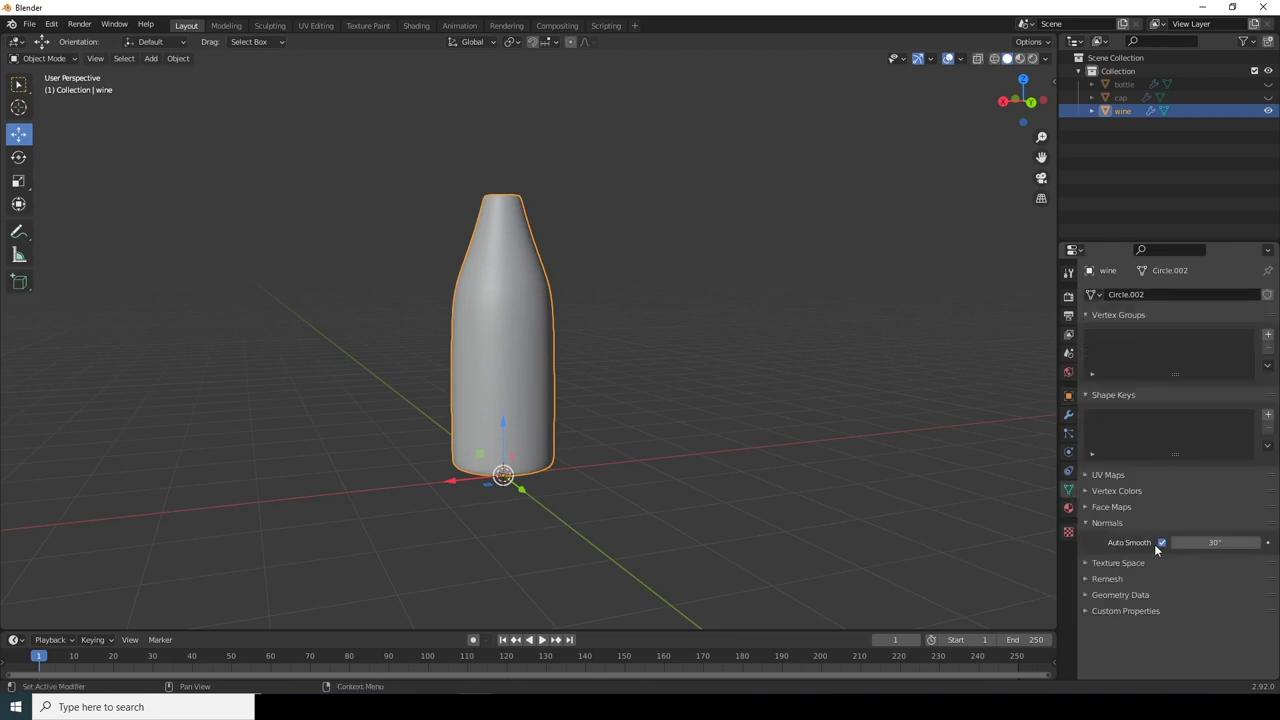
# Step: Select the wine object, switch to wireframe display and unhide the bottle to compare the two surfaces
pyautogui.moveTo(593, 369); pyautogui.dragTo(605, 384, button='middle')
pyautogui.click(605, 384)
pyautogui.keyDown('ctrl'); pyautogui.moveTo(535, 343); pyautogui.dragTo(567, 392, button='middle'); pyautogui.keyUp('ctrl')
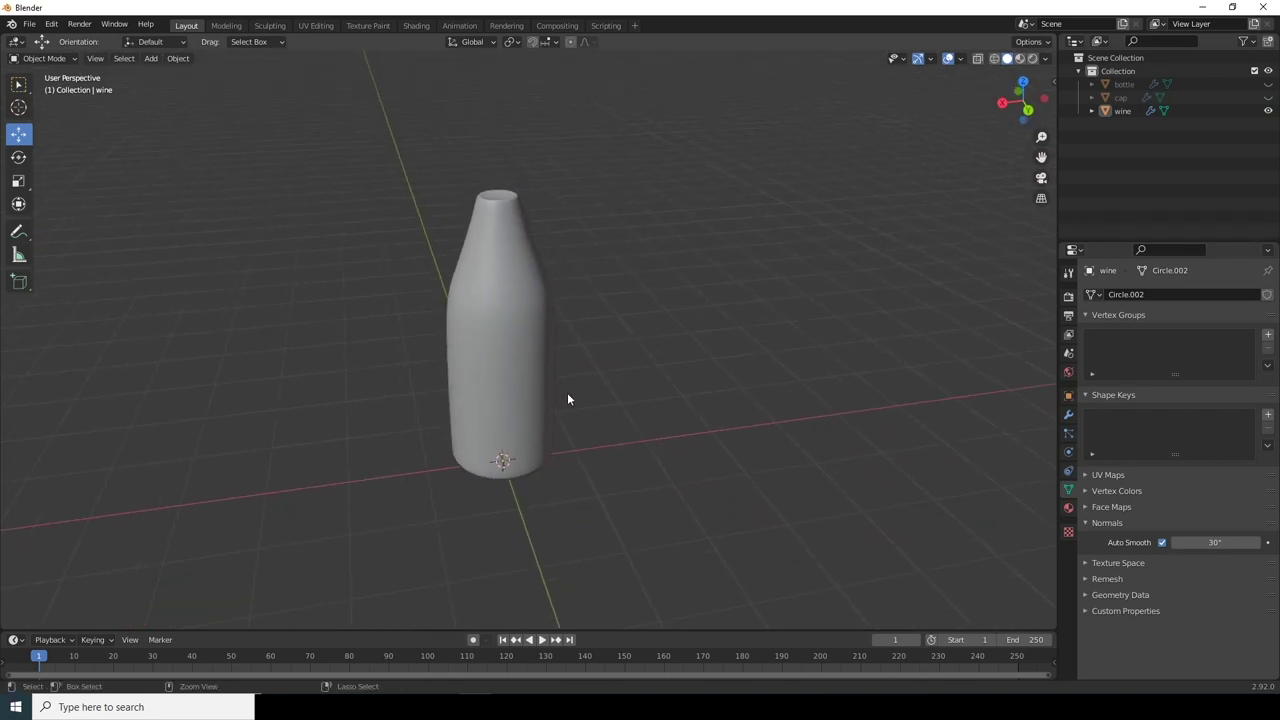
pyautogui.click(533, 288)
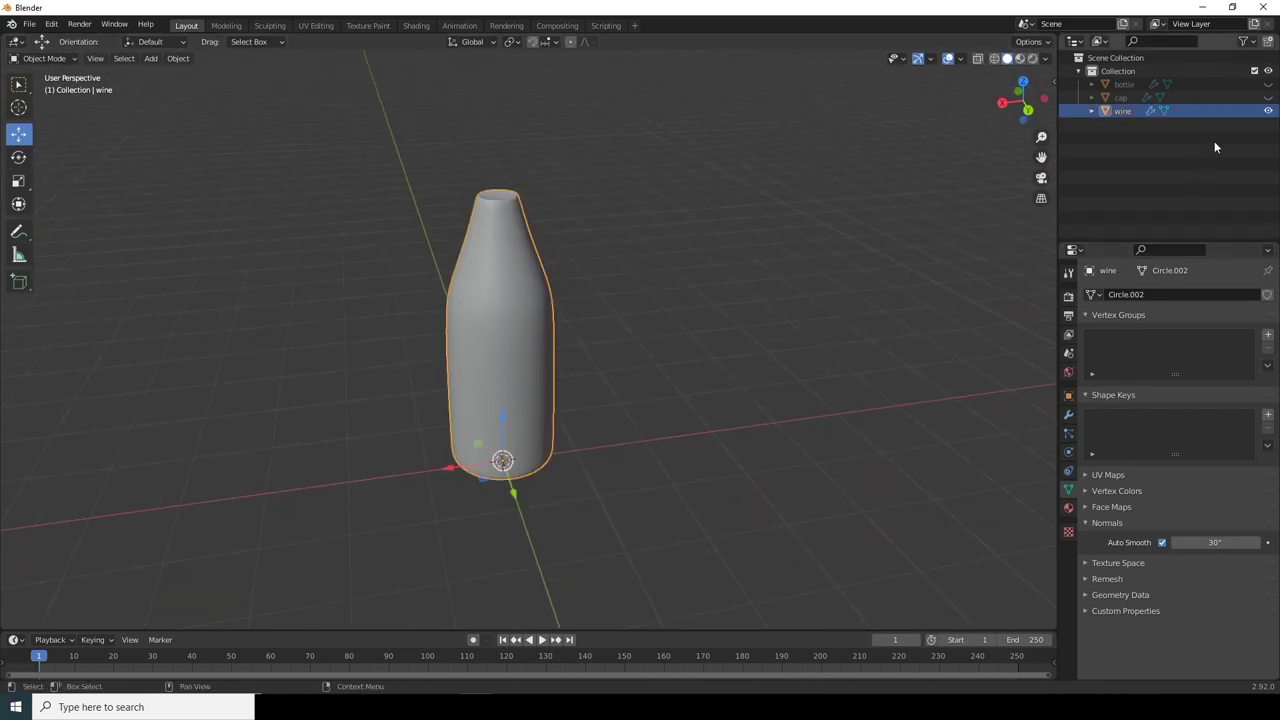
pyautogui.click(993, 58)
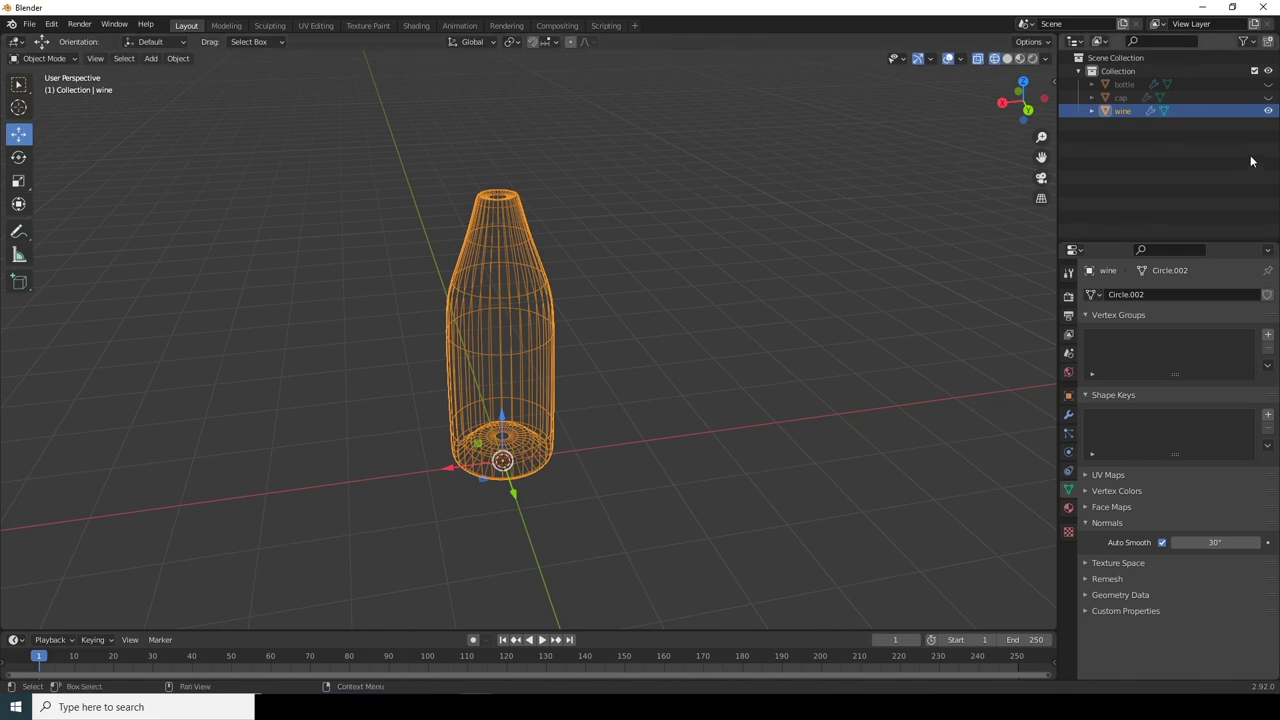
pyautogui.click(1268, 84)
pyautogui.moveTo(758, 294); pyautogui.dragTo(506, 156, button='middle')
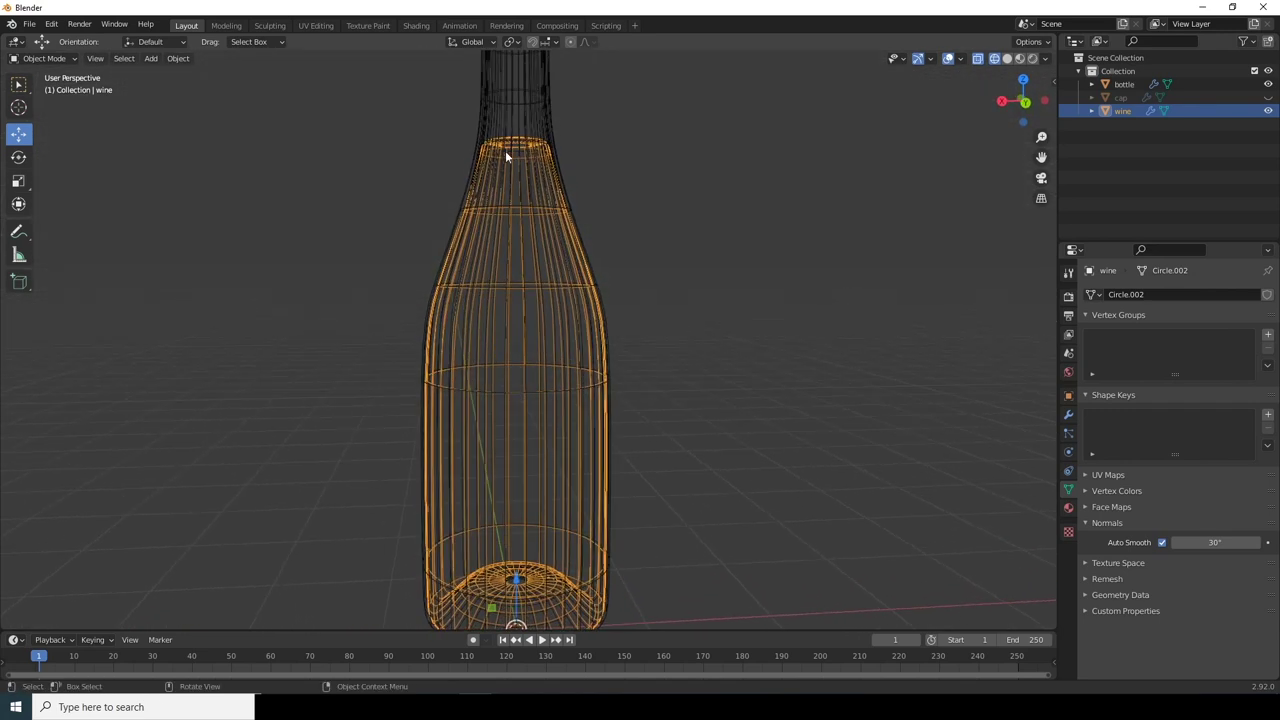
pyautogui.keyDown('ctrl'); pyautogui.moveTo(552, 359); pyautogui.dragTo(574, 417, button='middle'); pyautogui.keyUp('ctrl')
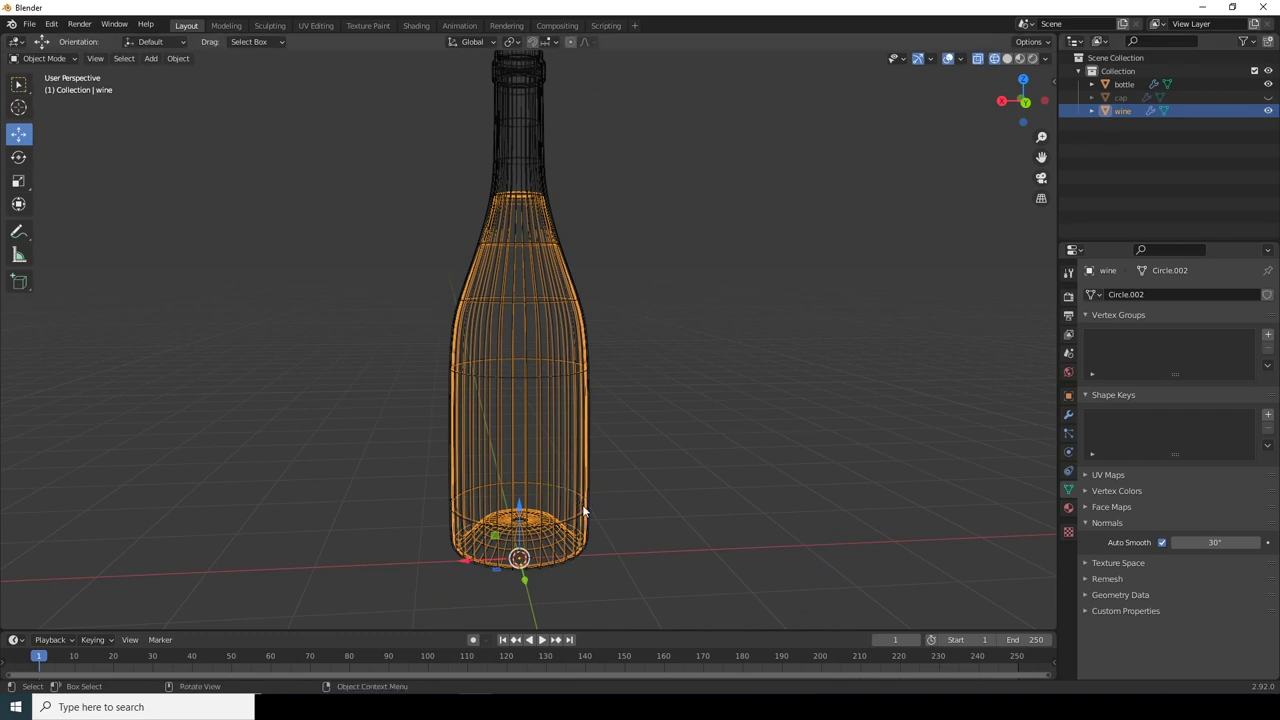
# Step: Scale the wine uniformly to about 0.988 so it sits just inside the bottle walls, and unhide the cap
pyautogui.press('s')
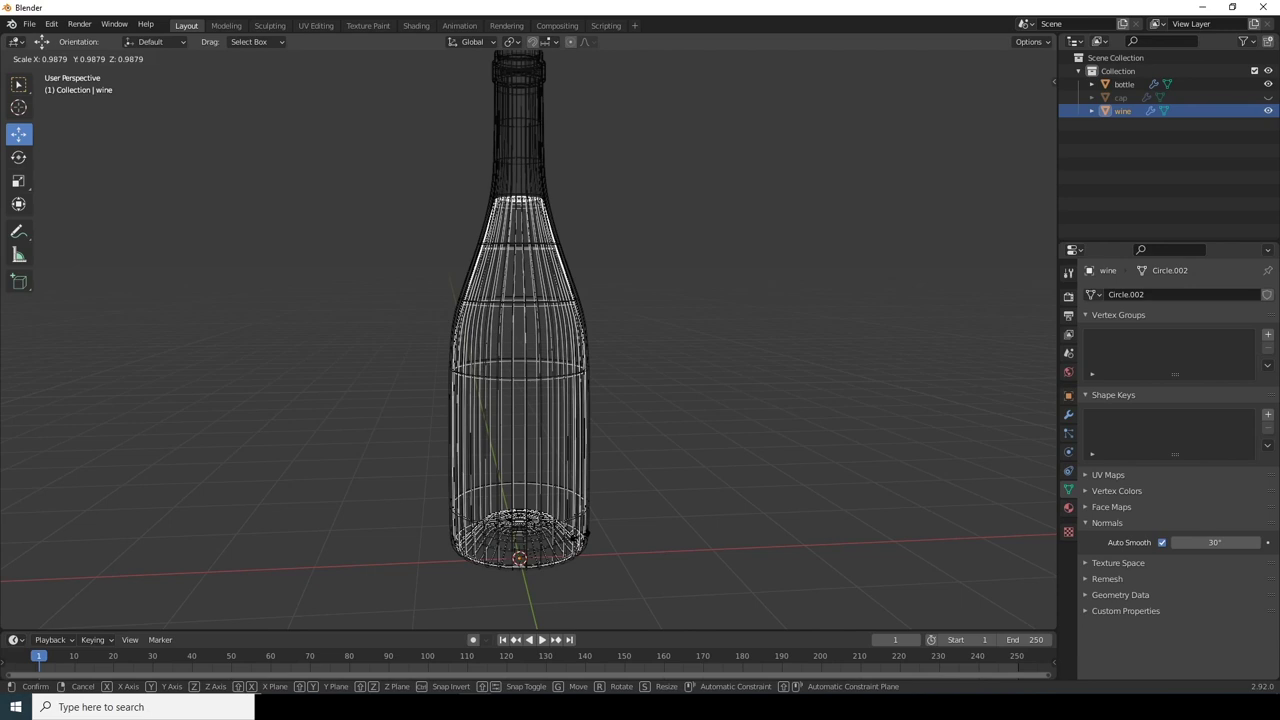
pyautogui.click(580, 538)
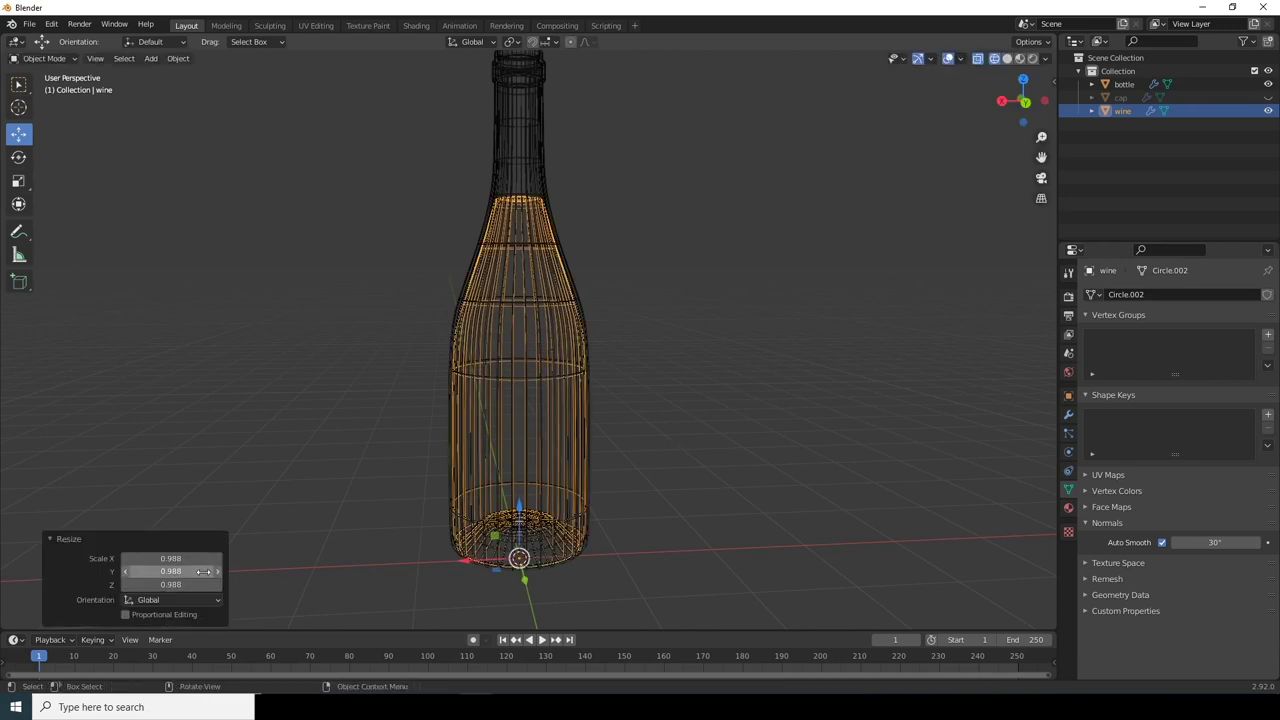
pyautogui.click(339, 389)
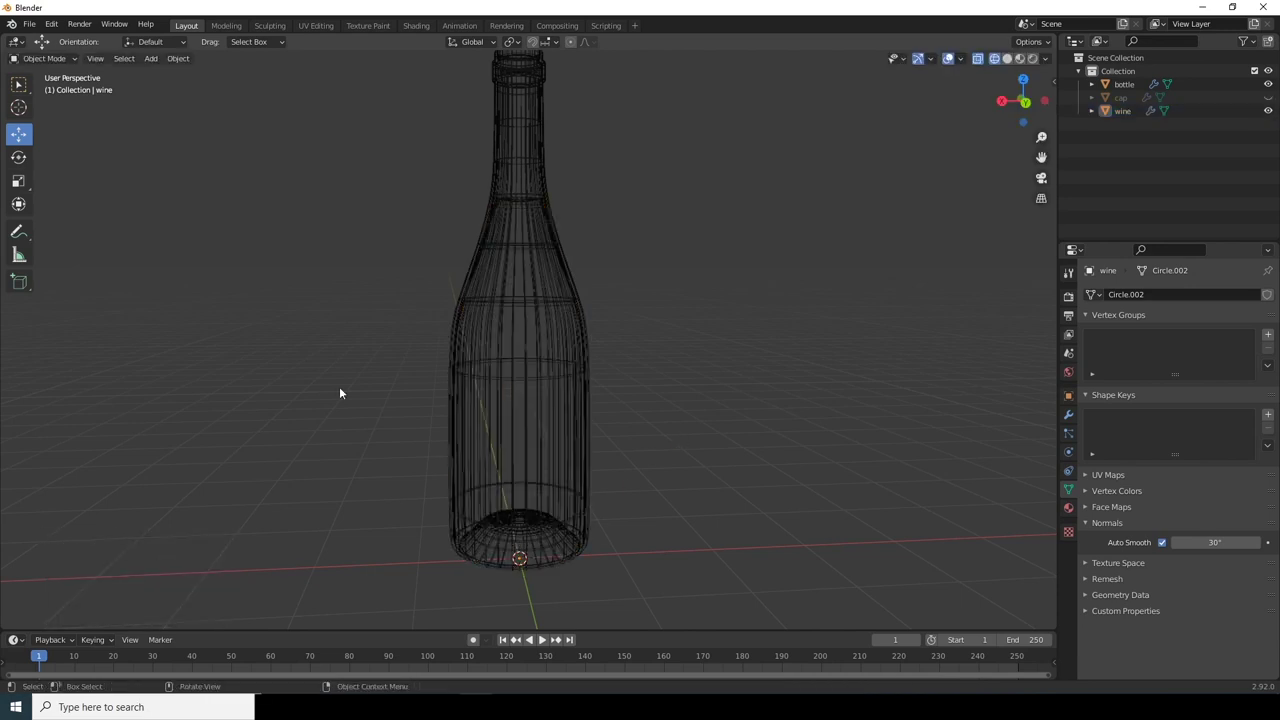
pyautogui.click(1268, 97)
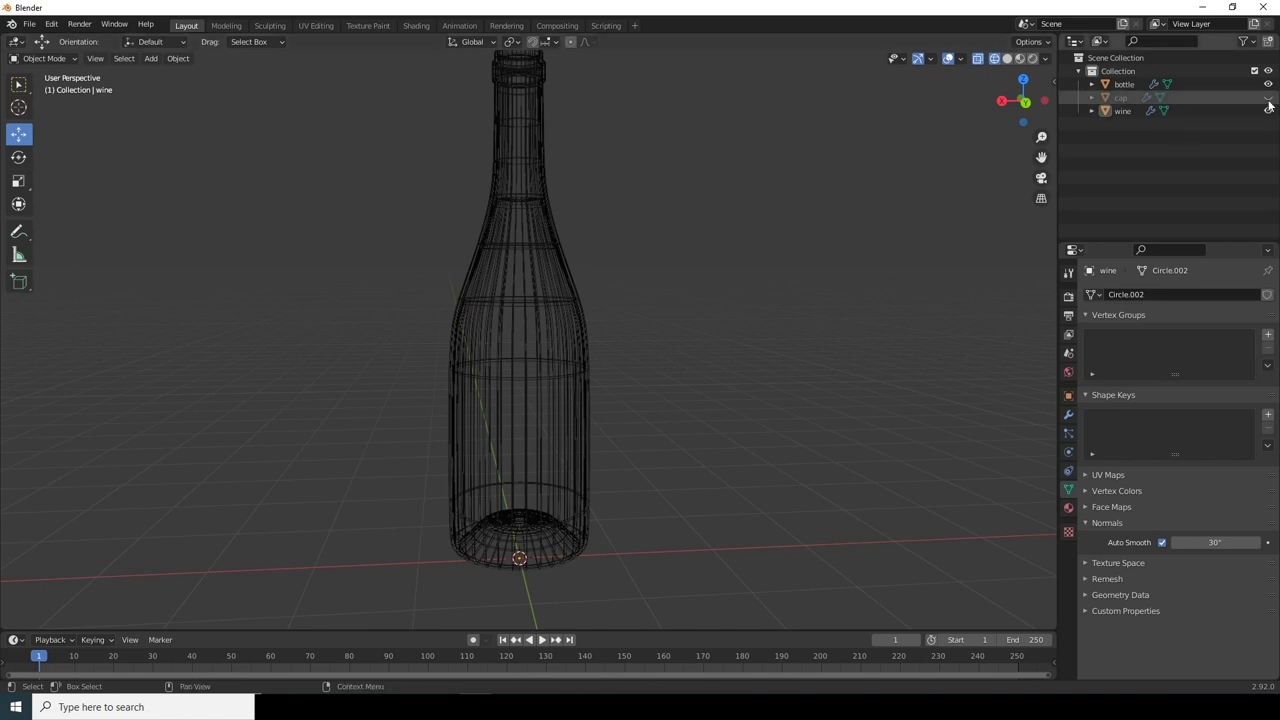
# Step: Switch the viewport to solid shading and add a cube mesh at the base of the bottle
pyautogui.click(1007, 58)
pyautogui.scroll(-2, 579, 309)
pyautogui.moveTo(579, 309); pyautogui.dragTo(413, 373, button='middle')
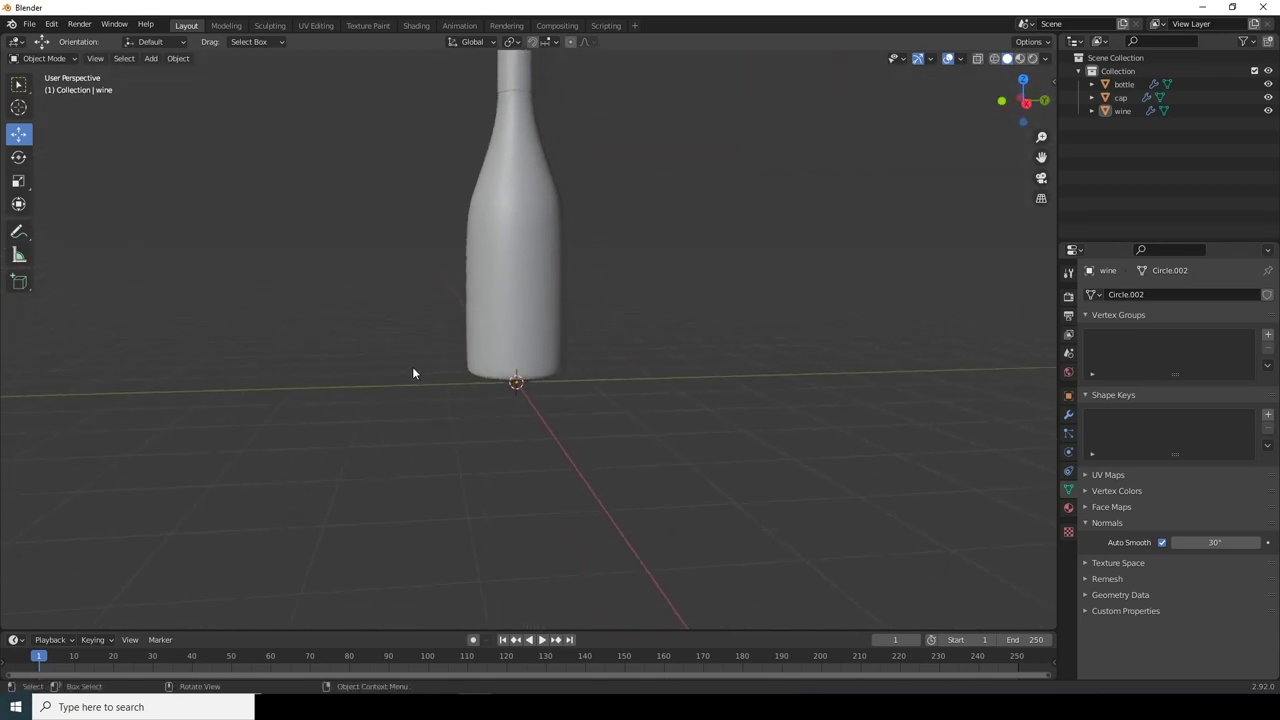
pyautogui.press('shift')
pyautogui.hotkey('shift', 'a')
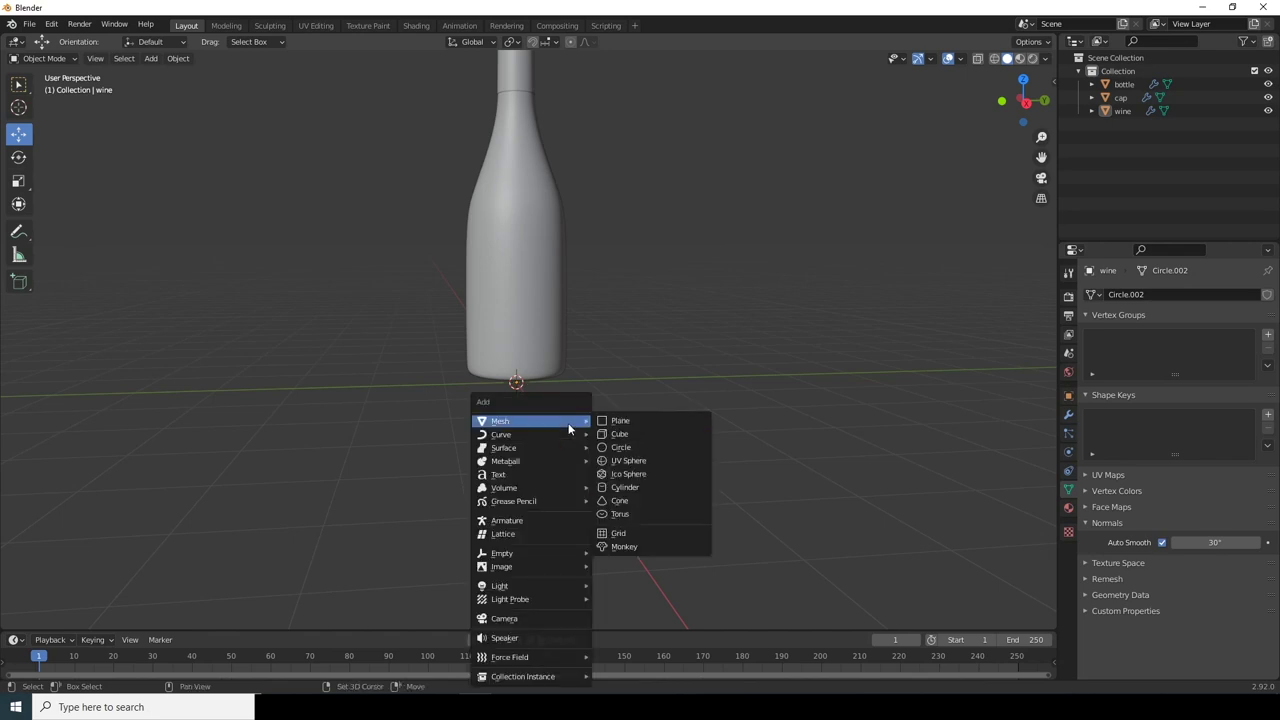
pyautogui.click(632, 437)
pyautogui.moveTo(563, 407); pyautogui.dragTo(437, 396, button='middle')
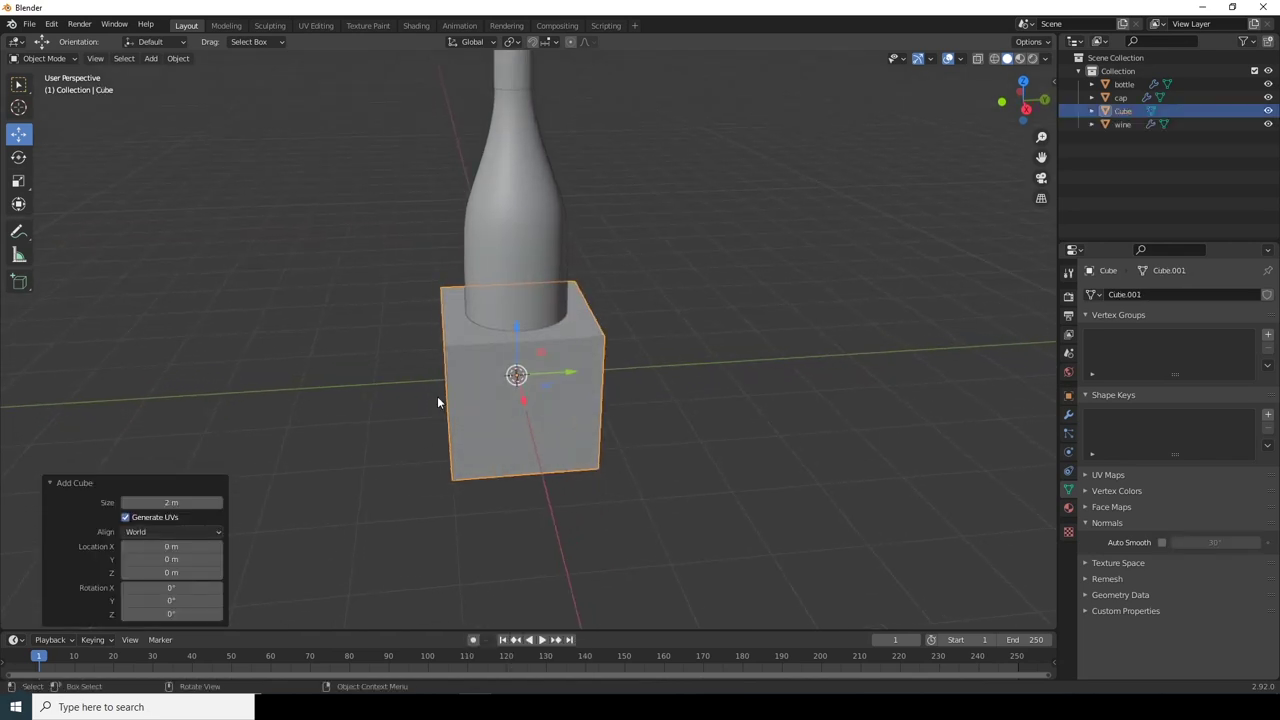
# Step: Scale the cube into a flat slab elongated along Y beneath the bottle, and apply all transforms
pyautogui.click(18, 180)
pyautogui.moveTo(516, 321); pyautogui.dragTo(630, 373)
pyautogui.press('y')
pyautogui.click(630, 373)
pyautogui.moveTo(630, 373); pyautogui.dragTo(517, 444, button='middle')
pyautogui.click(517, 445)
pyautogui.click(416, 383)
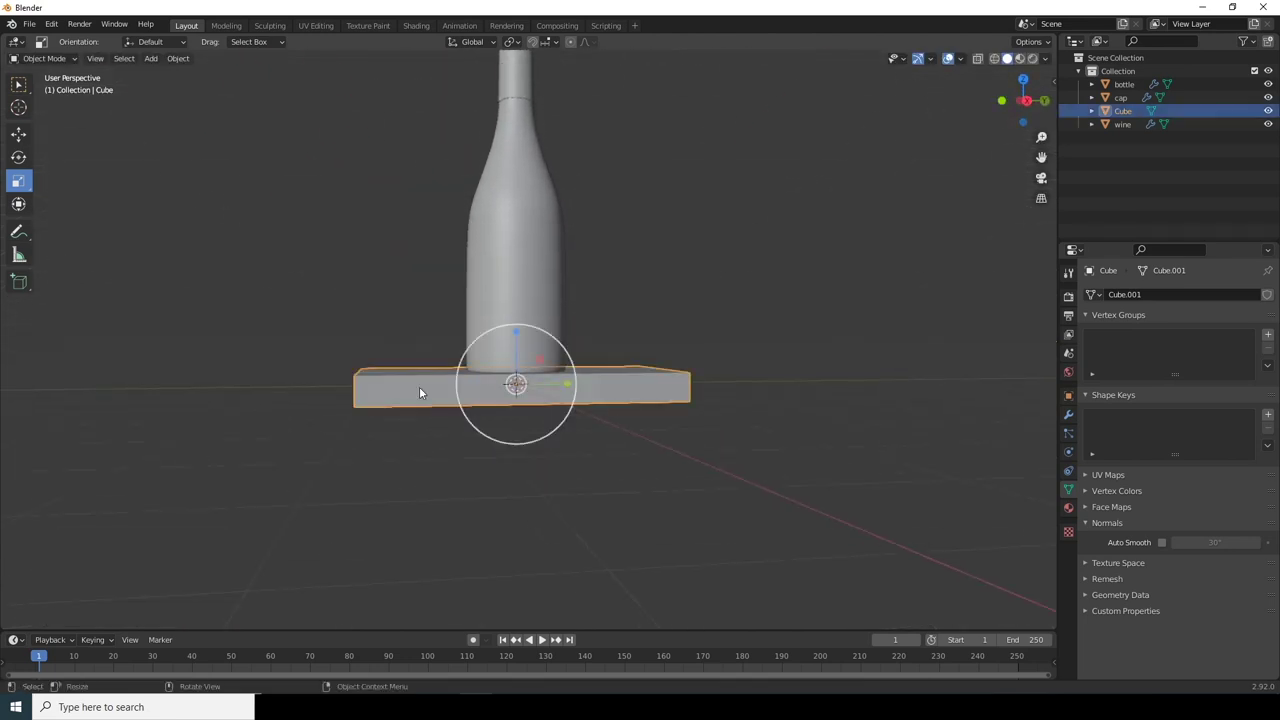
pyautogui.hotkey('ctrl', 'a')
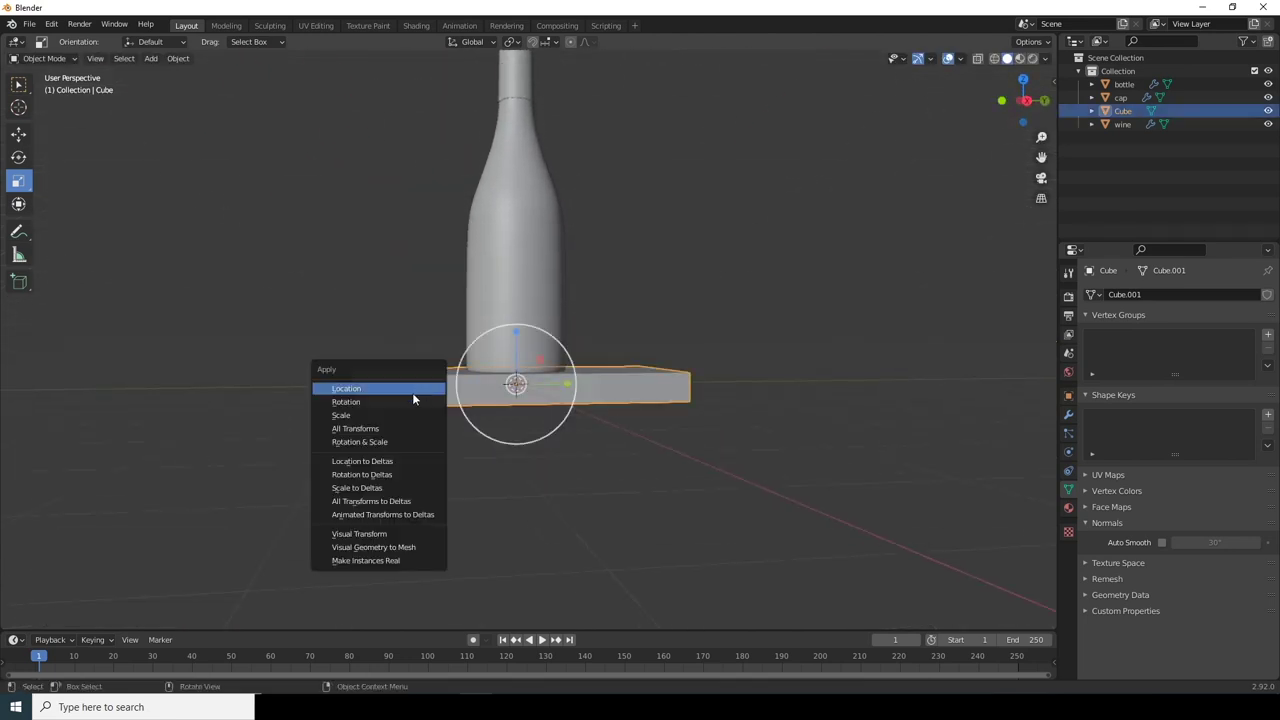
pyautogui.click(384, 428)
# Step: In Edit Mode, bevel the slab's long front upper edge about 0.231 m wide with 7 segments, and return to Object Mode
pyautogui.moveTo(493, 452); pyautogui.dragTo(410, 432, button='middle')
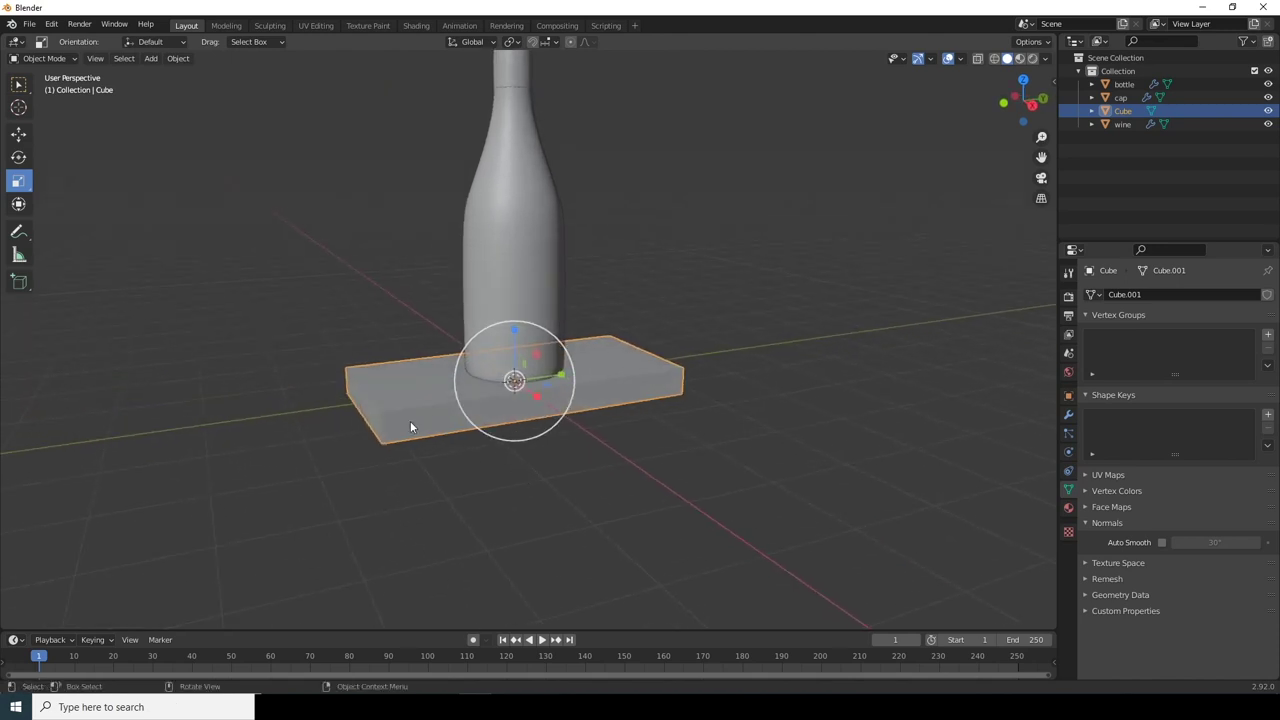
pyautogui.press('Tab')
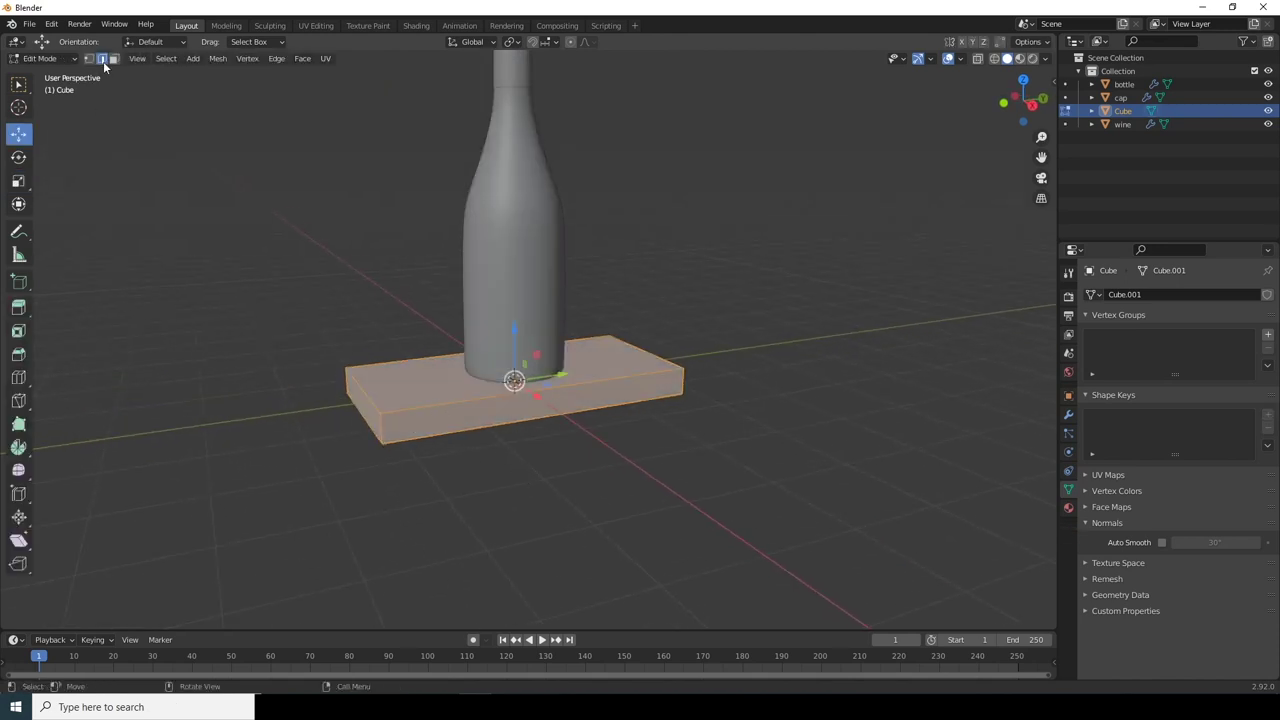
pyautogui.click(570, 385)
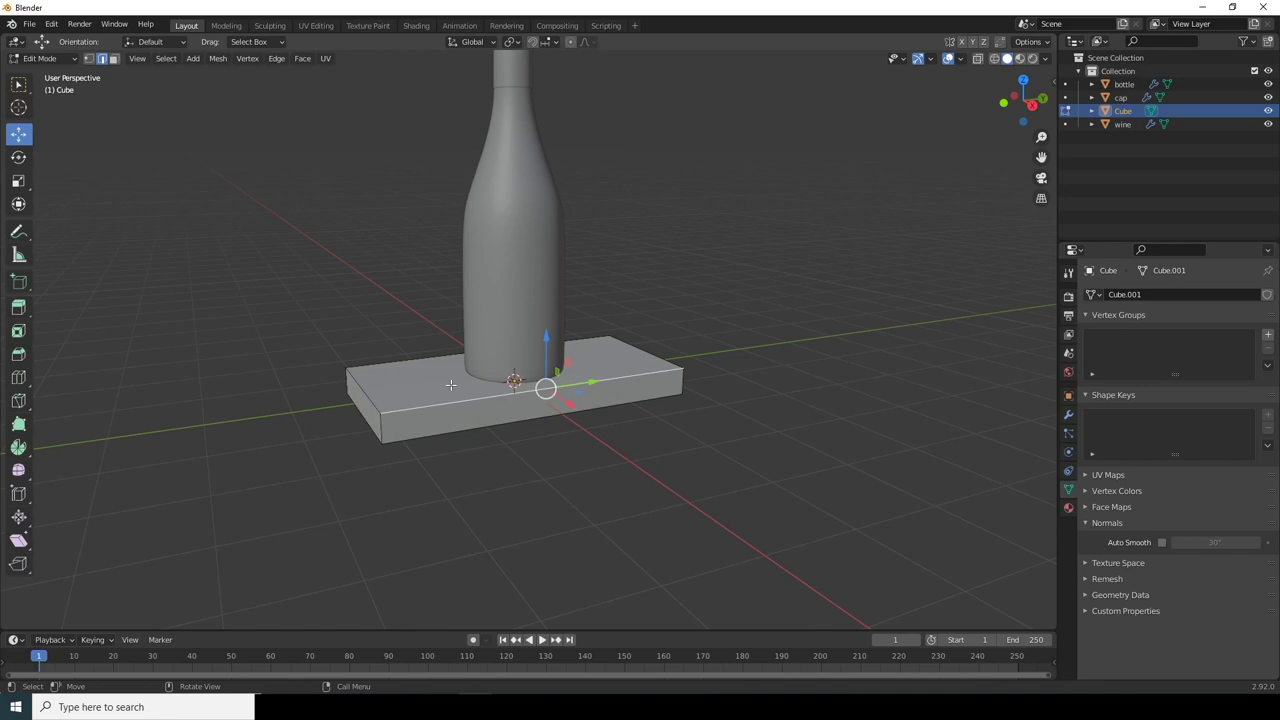
pyautogui.hotkey('ctrl', 'b')
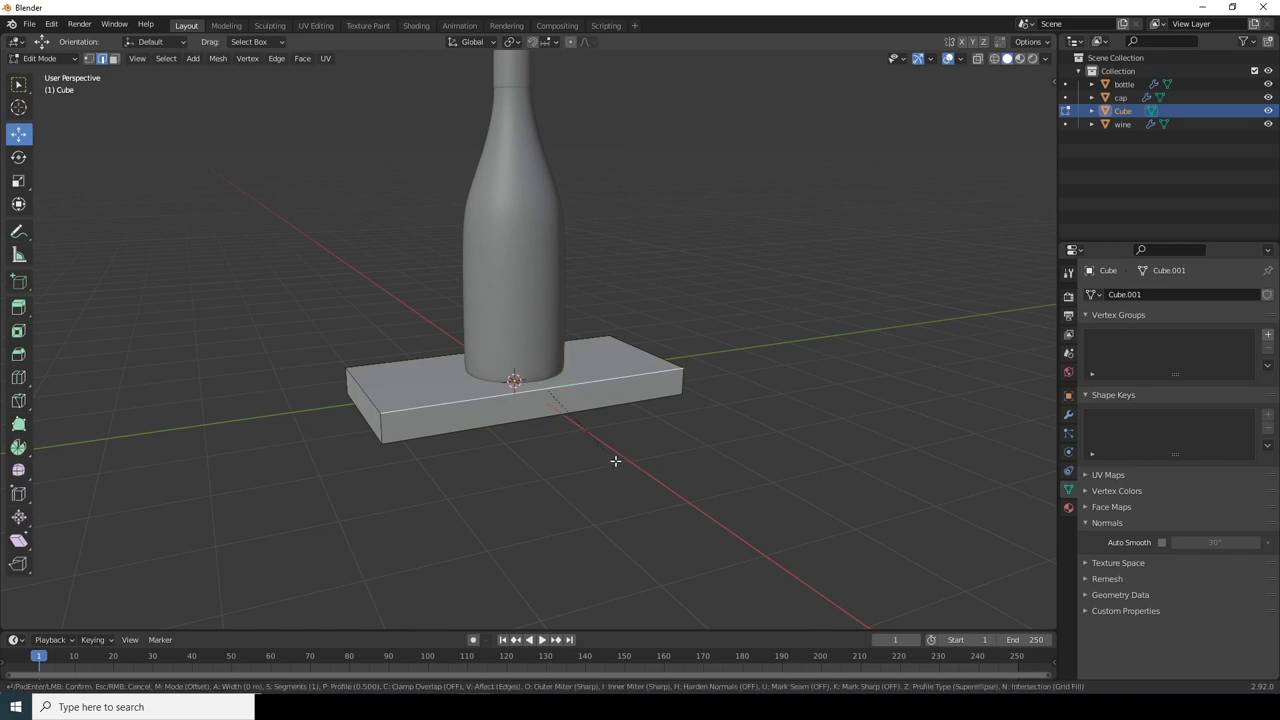
pyautogui.click(626, 480)
pyautogui.moveTo(184, 427); pyautogui.dragTo(250, 427)
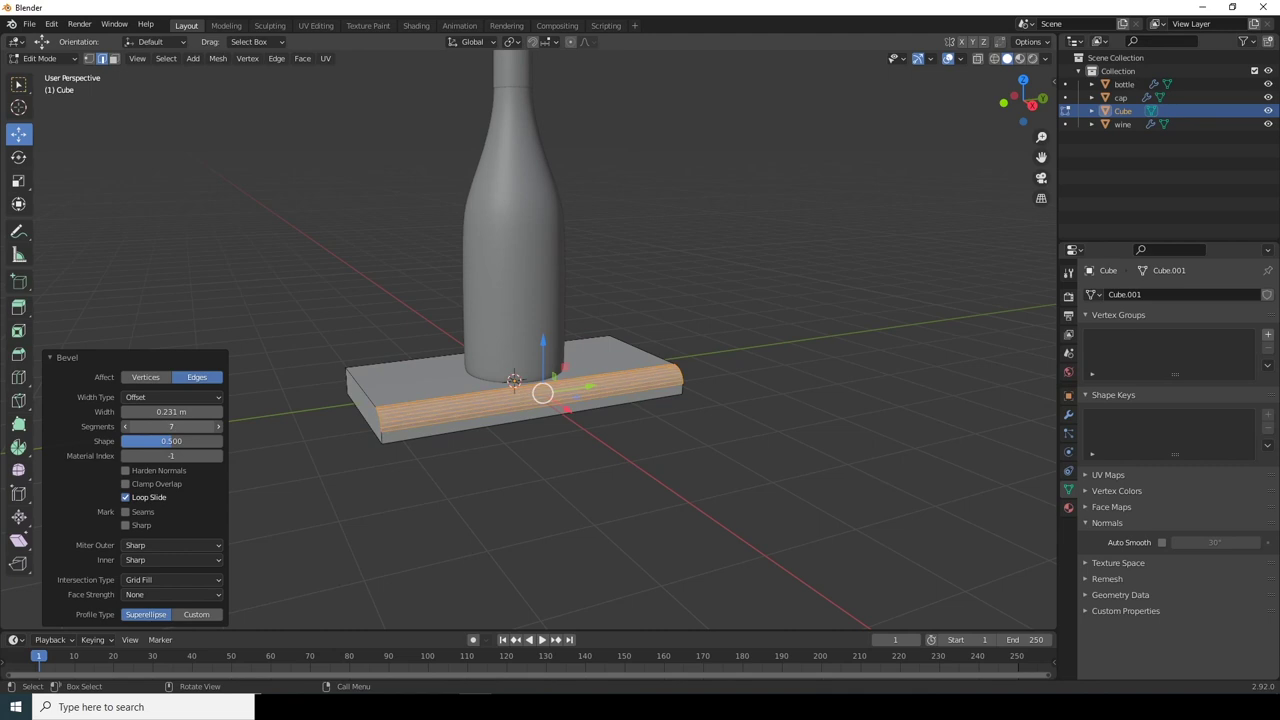
pyautogui.press('Tab')
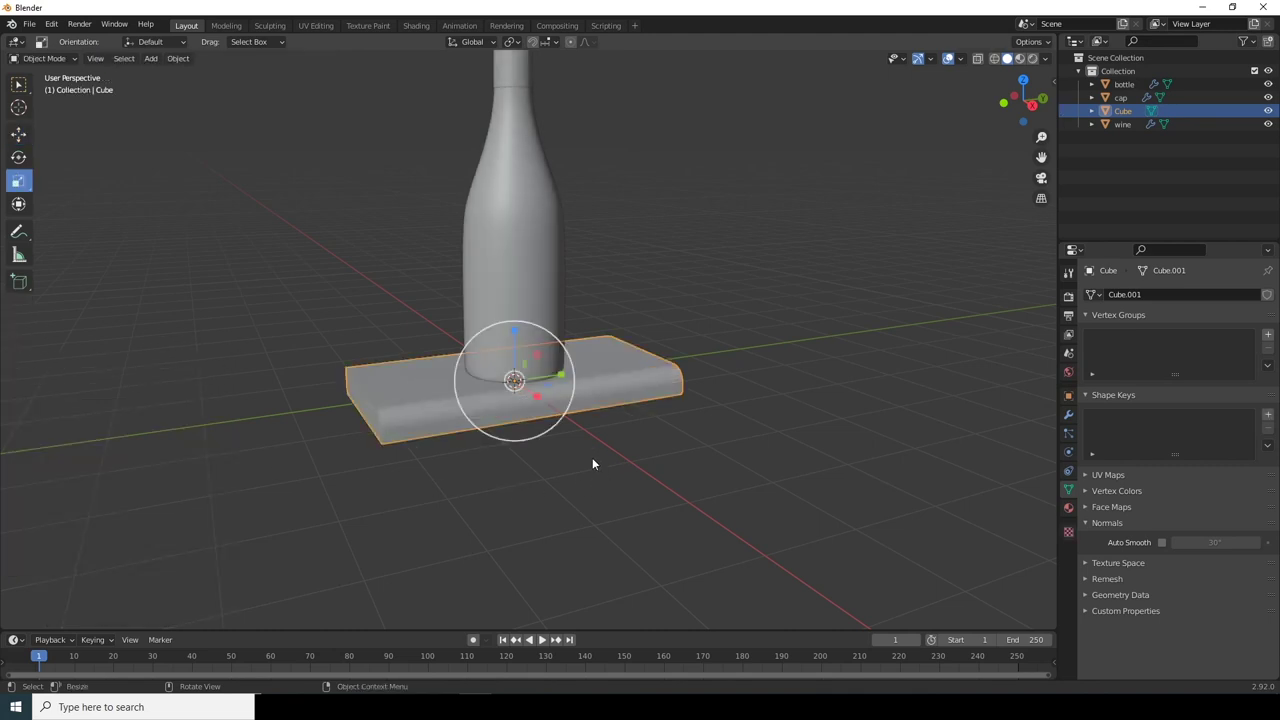
# Step: Apply smooth shading to the slab, enable Auto Smooth in its mesh normals settings, and deselect it
pyautogui.rightClick(405, 405)
pyautogui.click(405, 406)
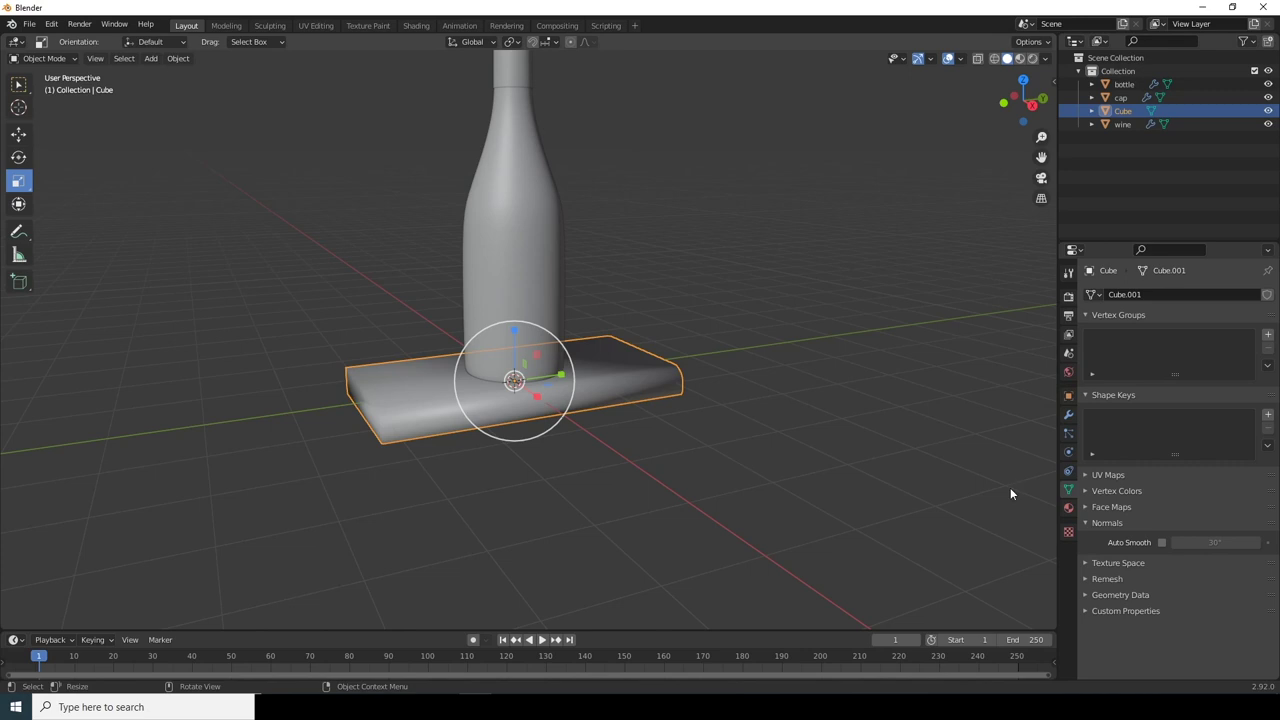
pyautogui.click(1160, 542)
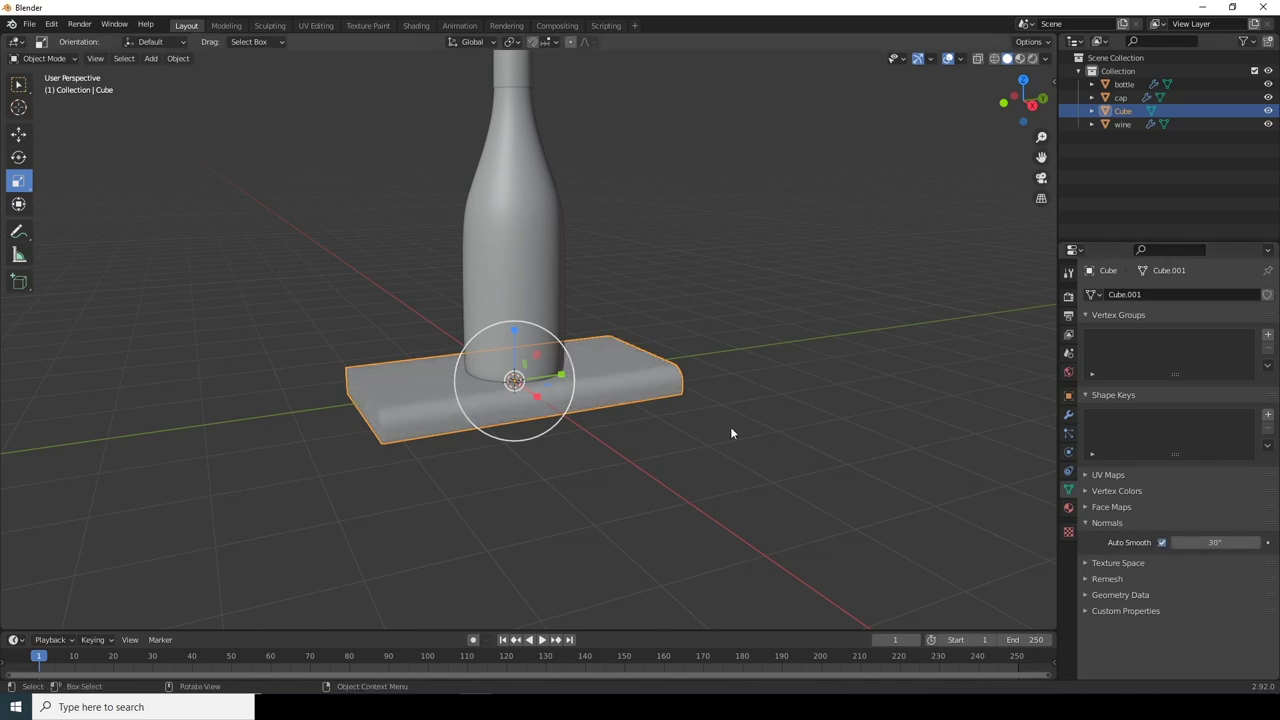
pyautogui.click(640, 444)
# Step: Add a camera to the scene at the world origin
pyautogui.moveTo(640, 444); pyautogui.dragTo(560, 449, button='middle')
pyautogui.scroll(-5, 631, 471)
pyautogui.hotkey('shift', 'a')
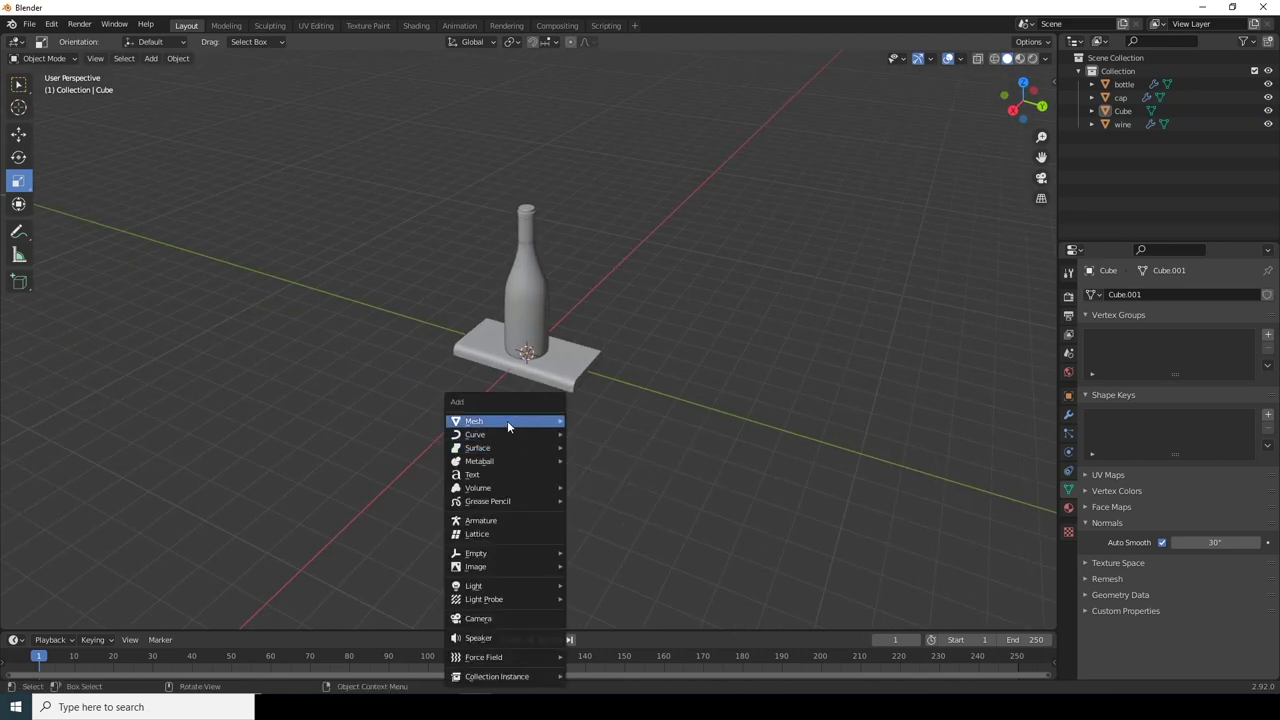
pyautogui.moveTo(508, 586)
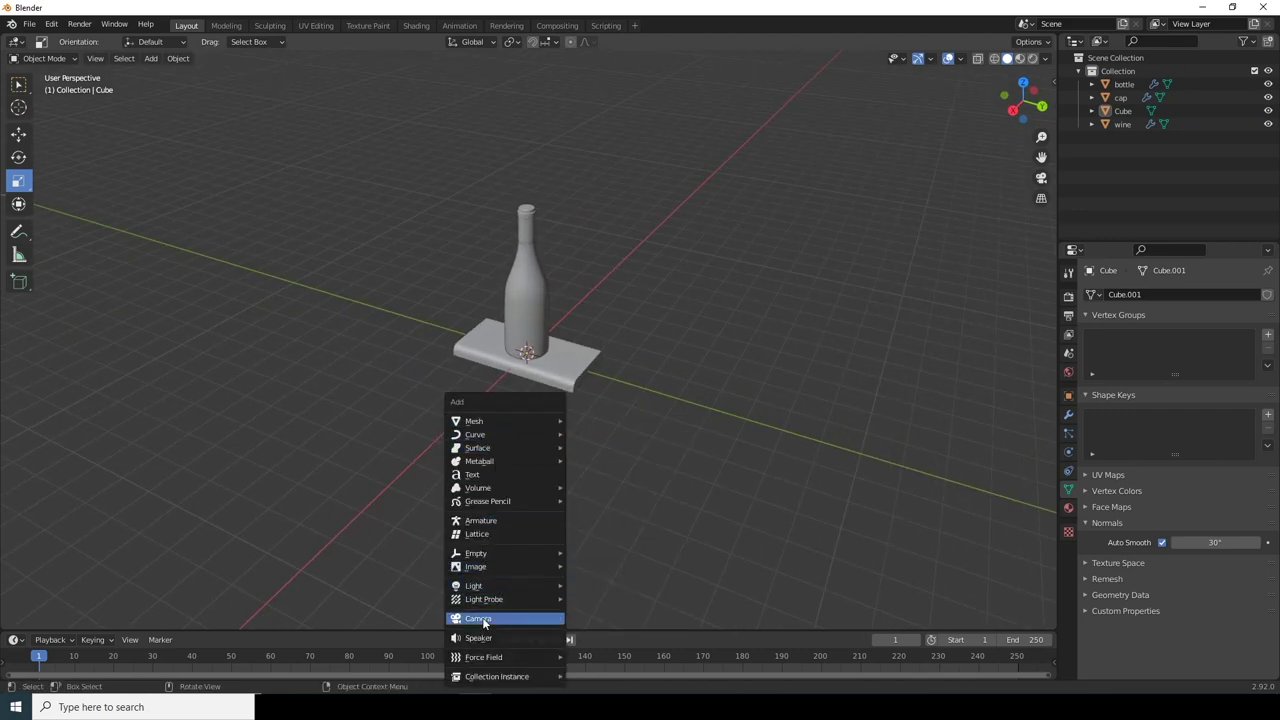
pyautogui.click(483, 620)
pyautogui.scroll(-2, 598, 456)
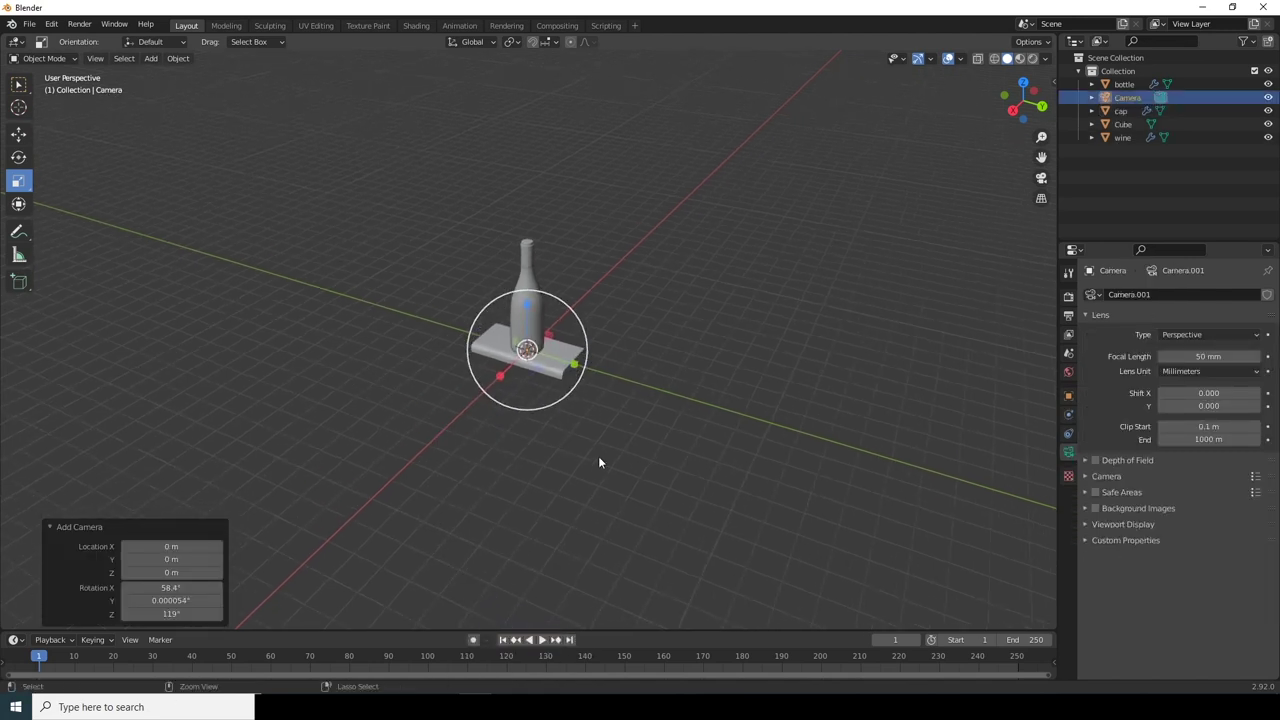
# Step: Move the camera about 4.07 m along the X axis, away from the bottle
pyautogui.click(18, 133)
pyautogui.moveTo(125, 192); pyautogui.dragTo(480, 356, button='middle')
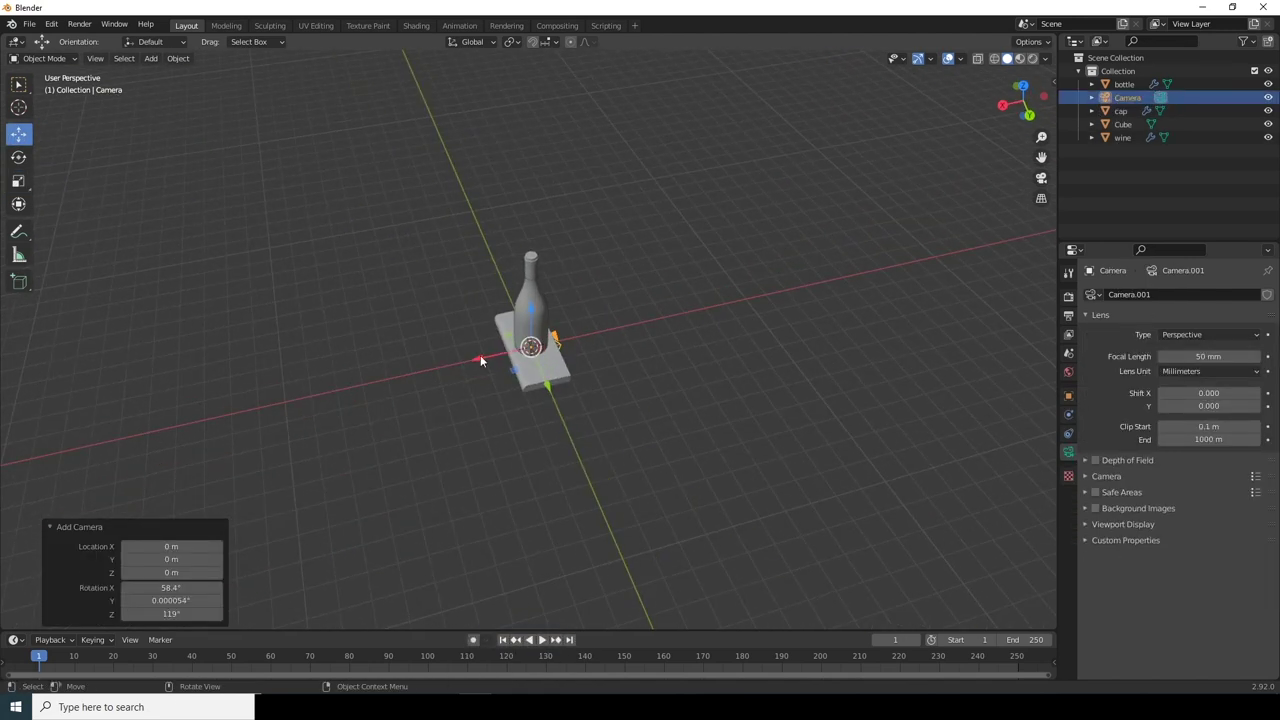
pyautogui.press('g')
pyautogui.click(378, 365)
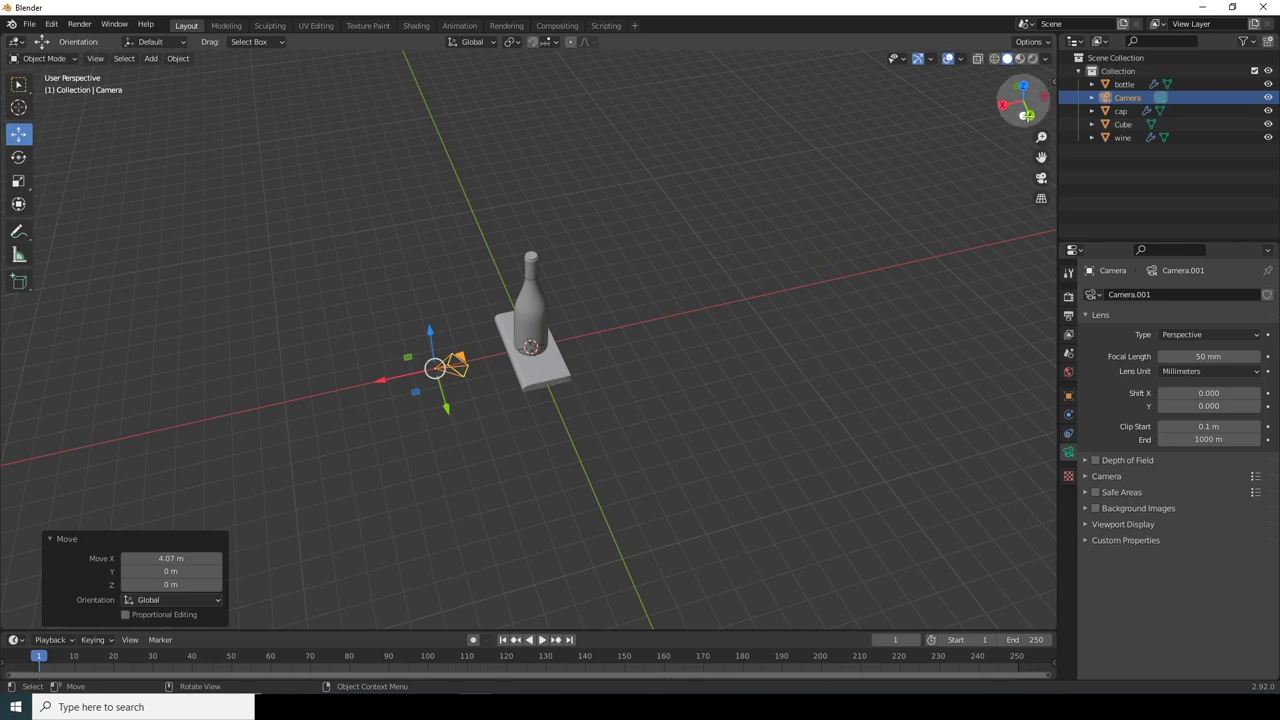
# Step: Show the camera's transform values and set its X, Y and Z rotation to 0°
pyautogui.click(1055, 97)
pyautogui.click(993, 163)
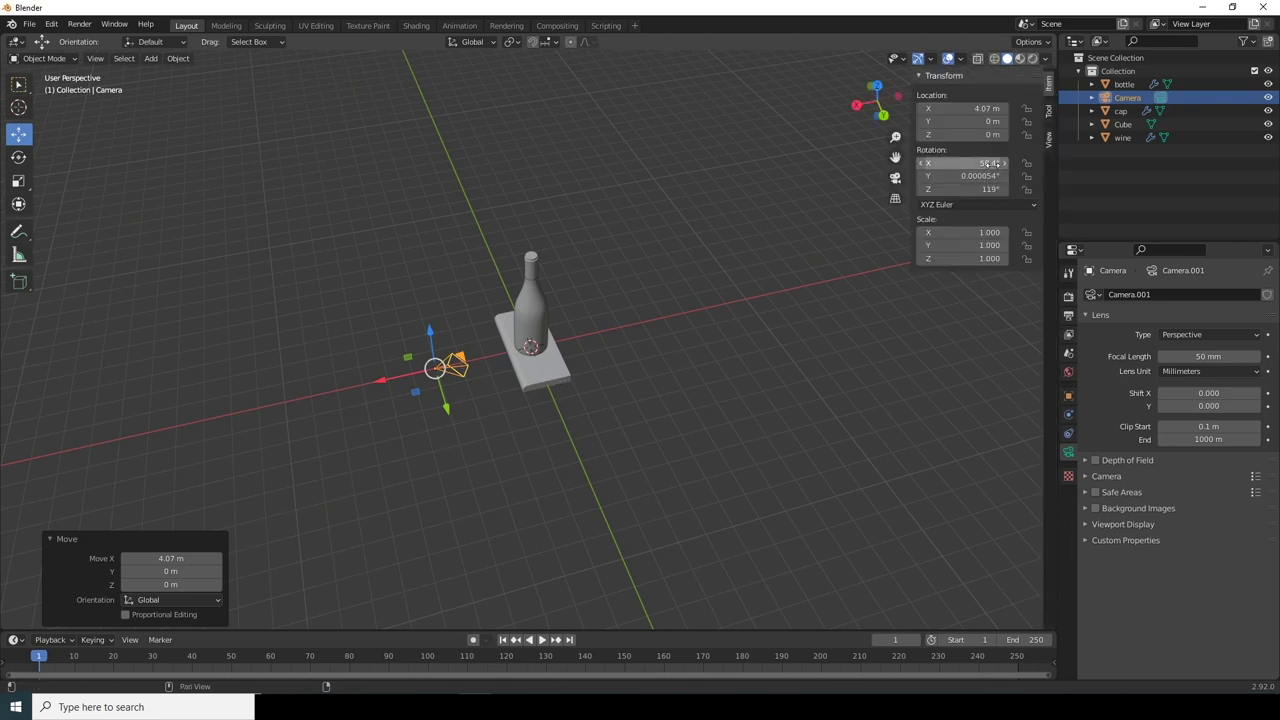
pyautogui.write('0')
pyautogui.press('Return')
pyautogui.press('KP_0')
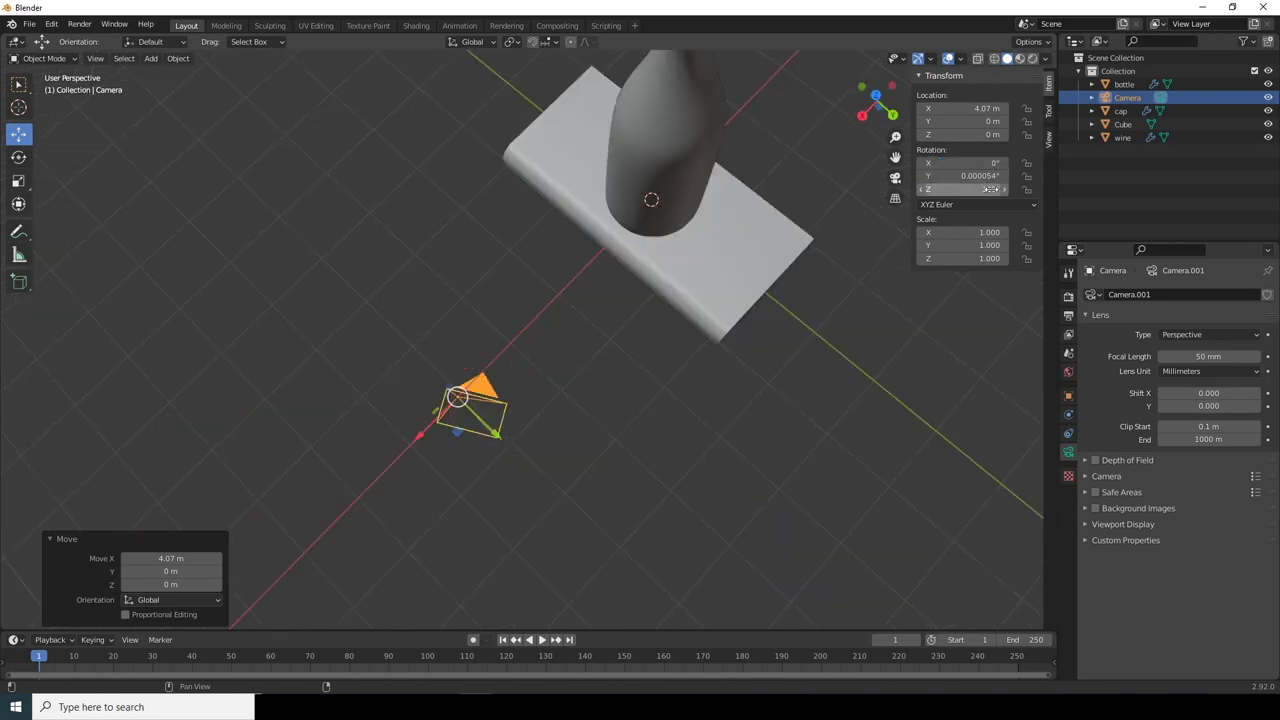
pyautogui.click(990, 177)
pyautogui.write('0')
pyautogui.press('Return')
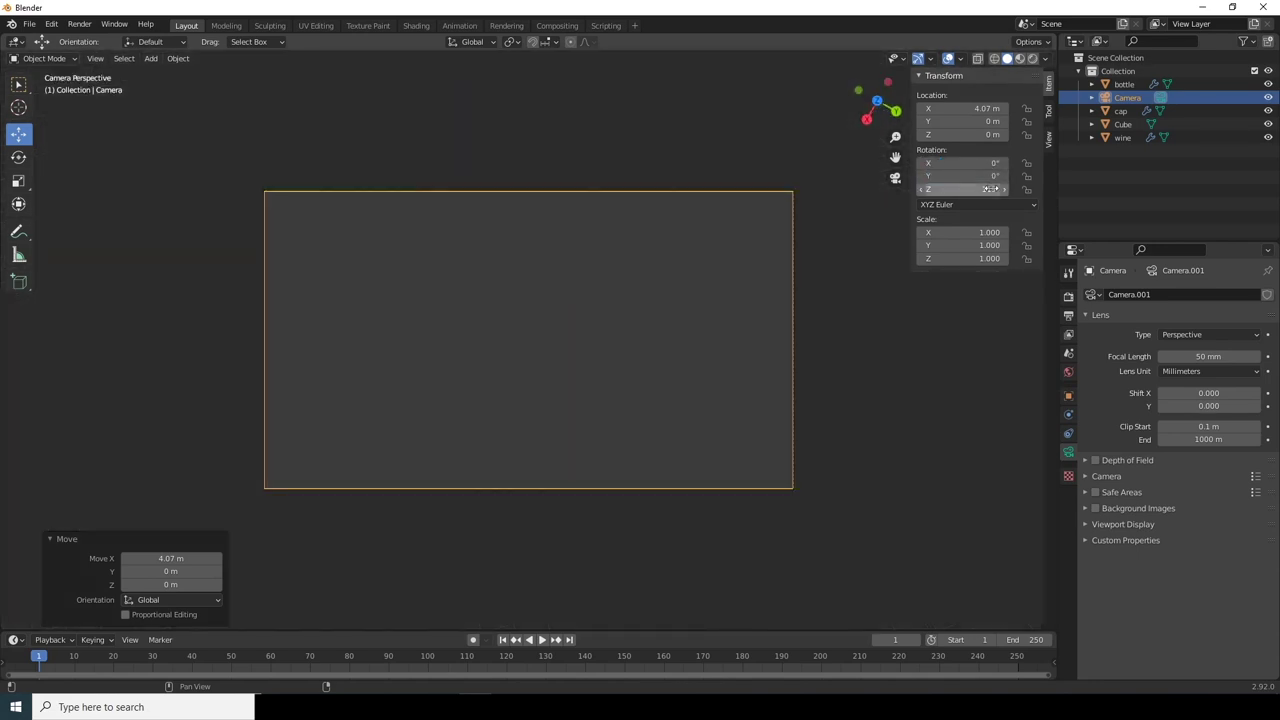
pyautogui.press('KP_0')
pyautogui.click(987, 190)
pyautogui.write('0')
pyautogui.press('Return')
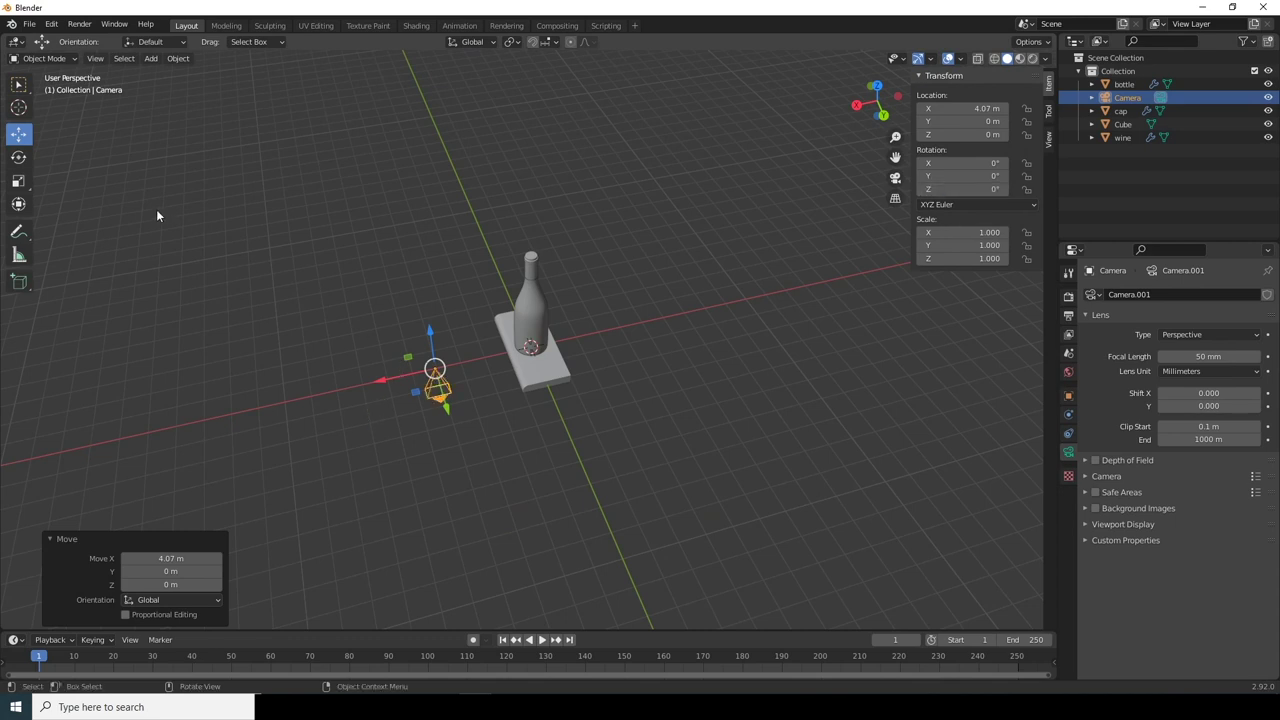
# Step: Rotate the camera toward the bottle by setting its Y rotation to 90°, and roll it about 36.5° around the global X axis
pyautogui.moveTo(410, 388); pyautogui.dragTo(388, 355, button='middle')
pyautogui.scroll(4, 443, 285)
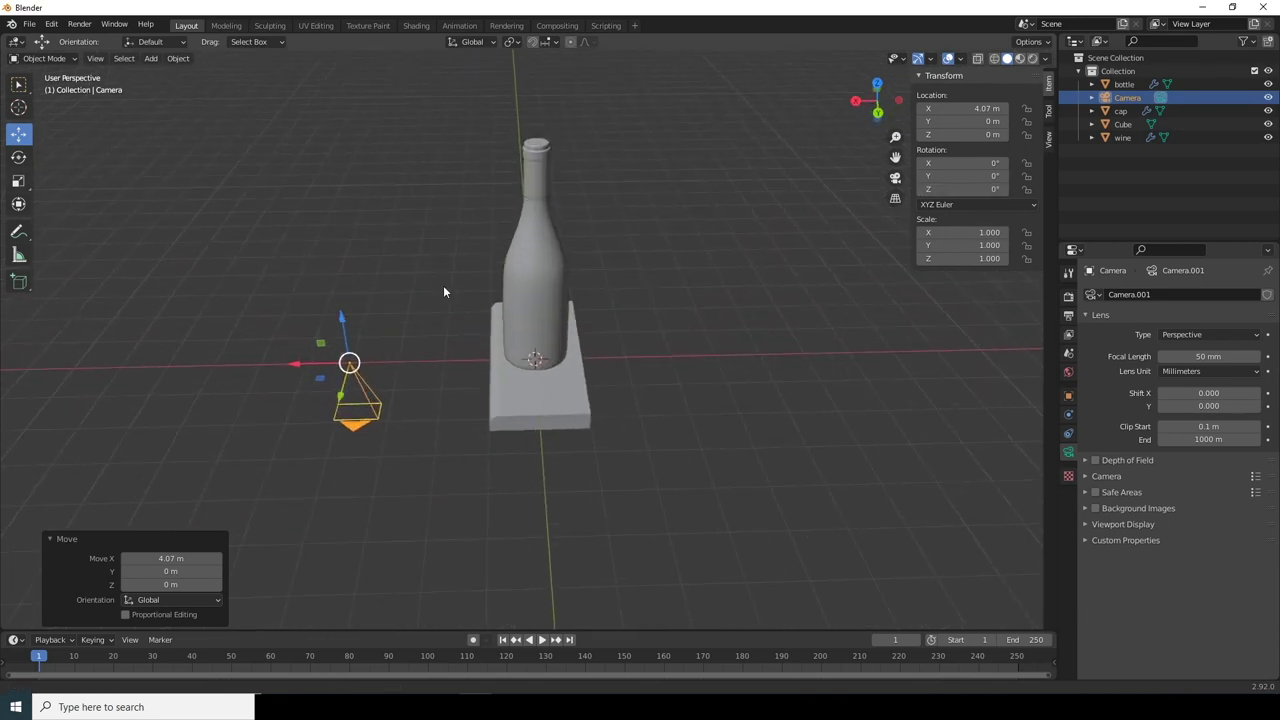
pyautogui.click(18, 157)
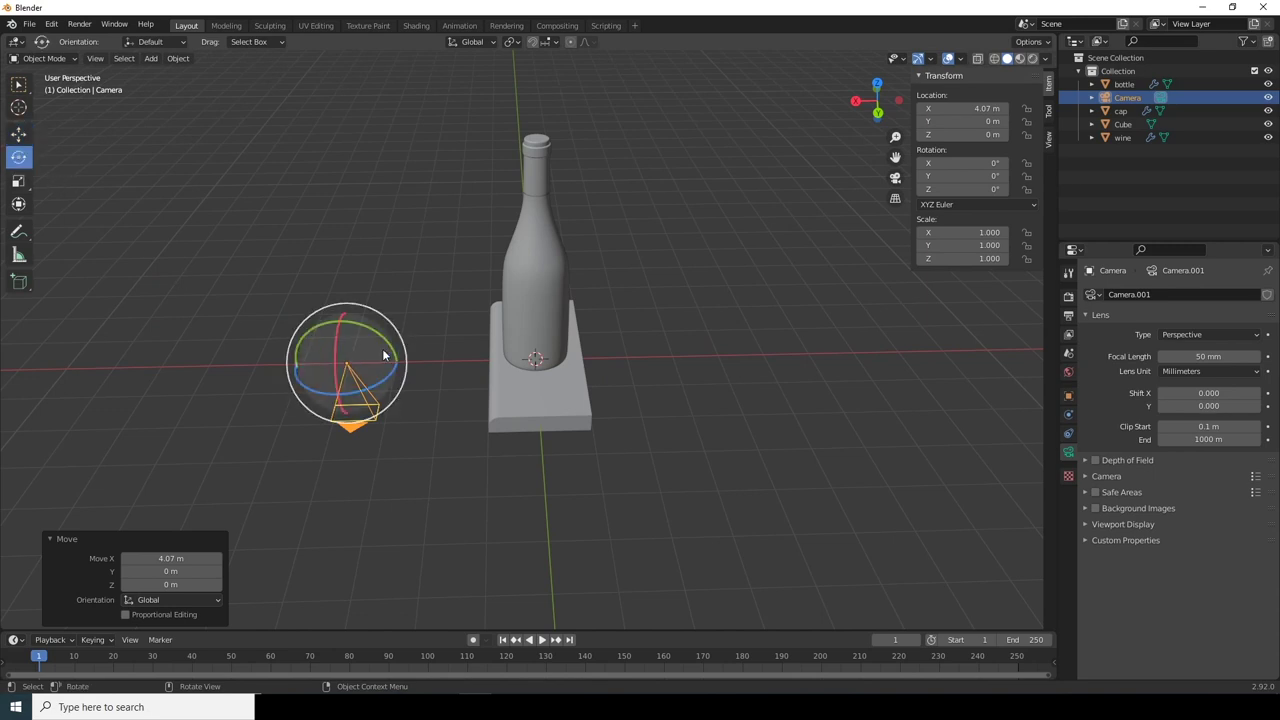
pyautogui.moveTo(380, 341); pyautogui.dragTo(334, 324)
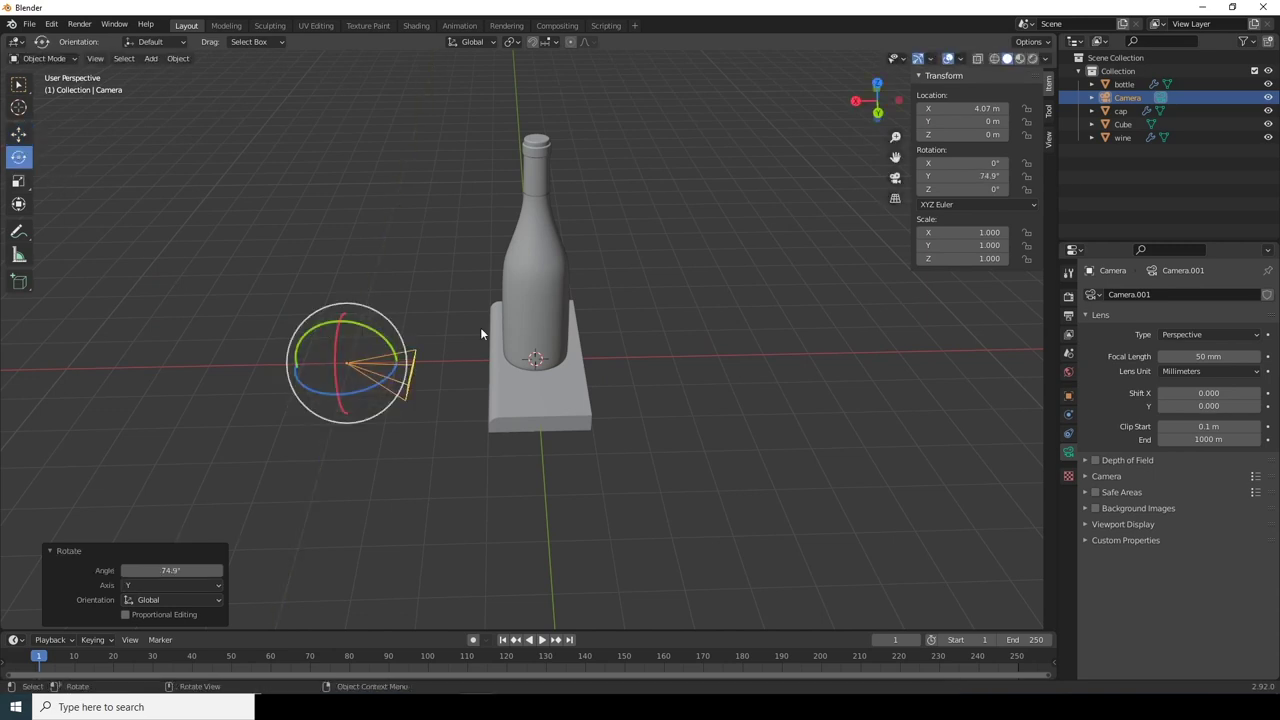
pyautogui.click(973, 176)
pyautogui.write('0')
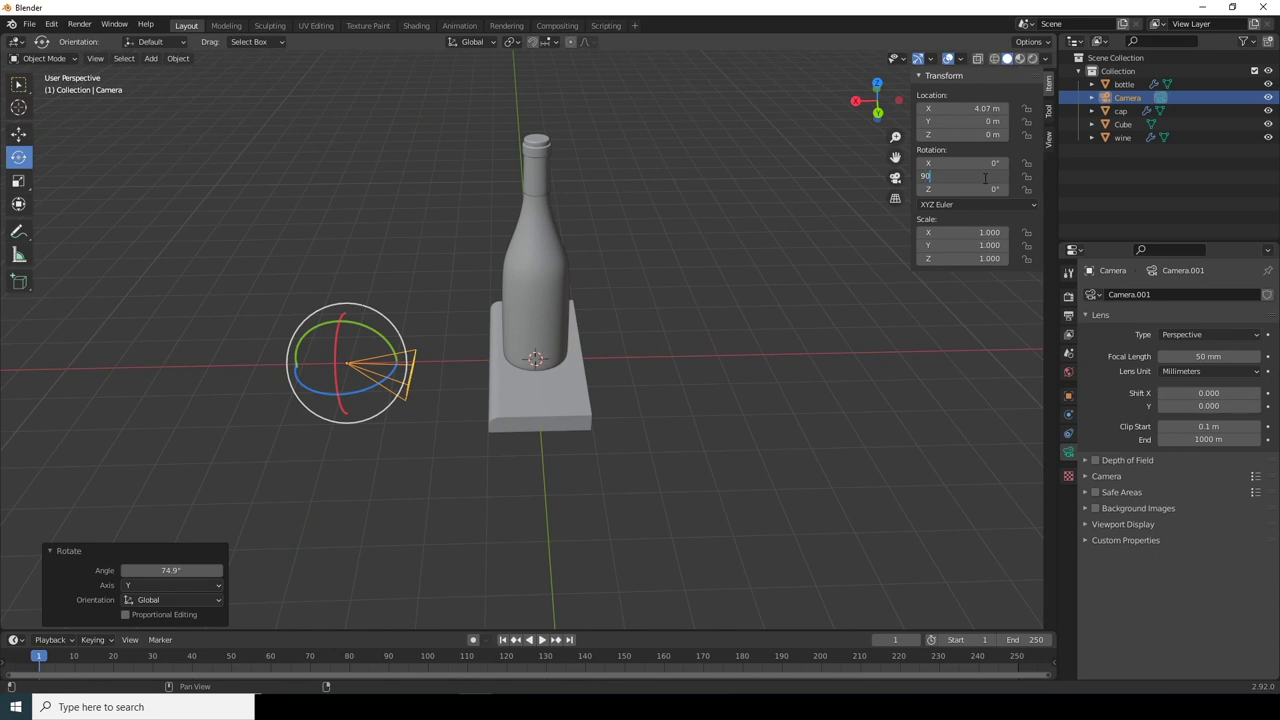
pyautogui.press('Return')
pyautogui.moveTo(333, 341); pyautogui.dragTo(350, 288)
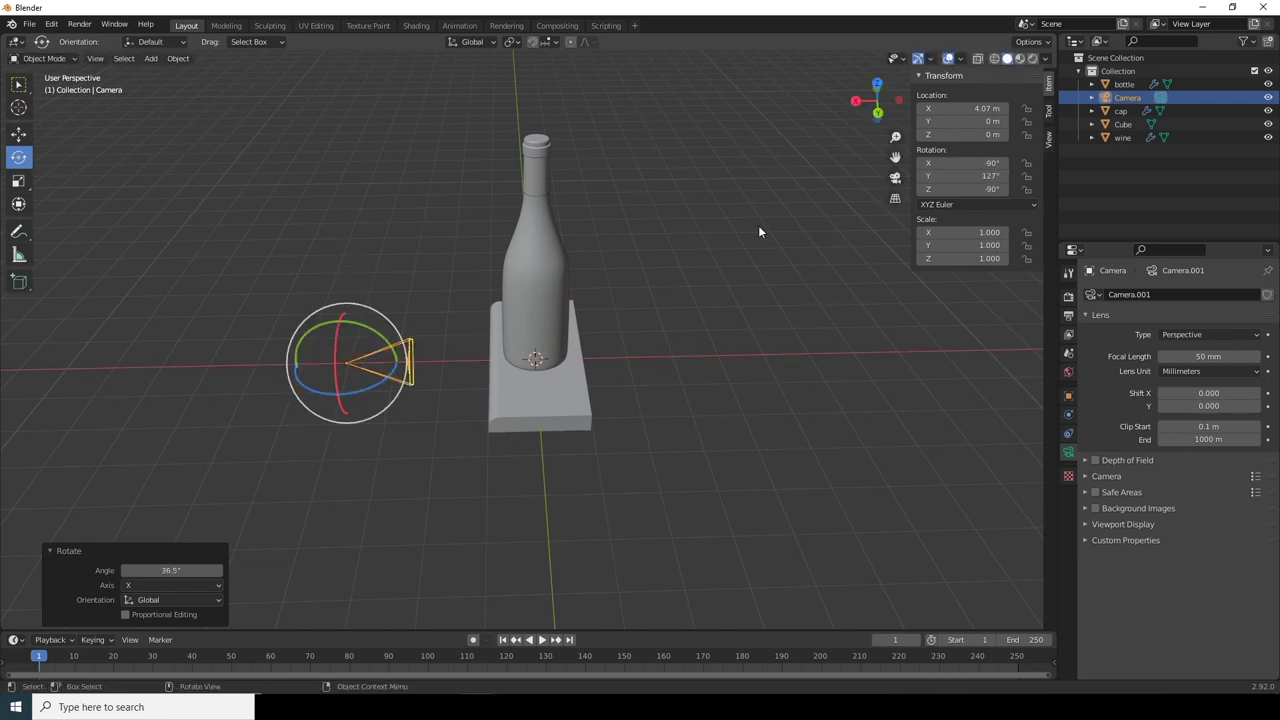
# Step: Rotate the camera to face the bottle and set its Y rotation to 180°
pyautogui.moveTo(338, 340); pyautogui.dragTo(345, 330)
pyautogui.click(987, 176)
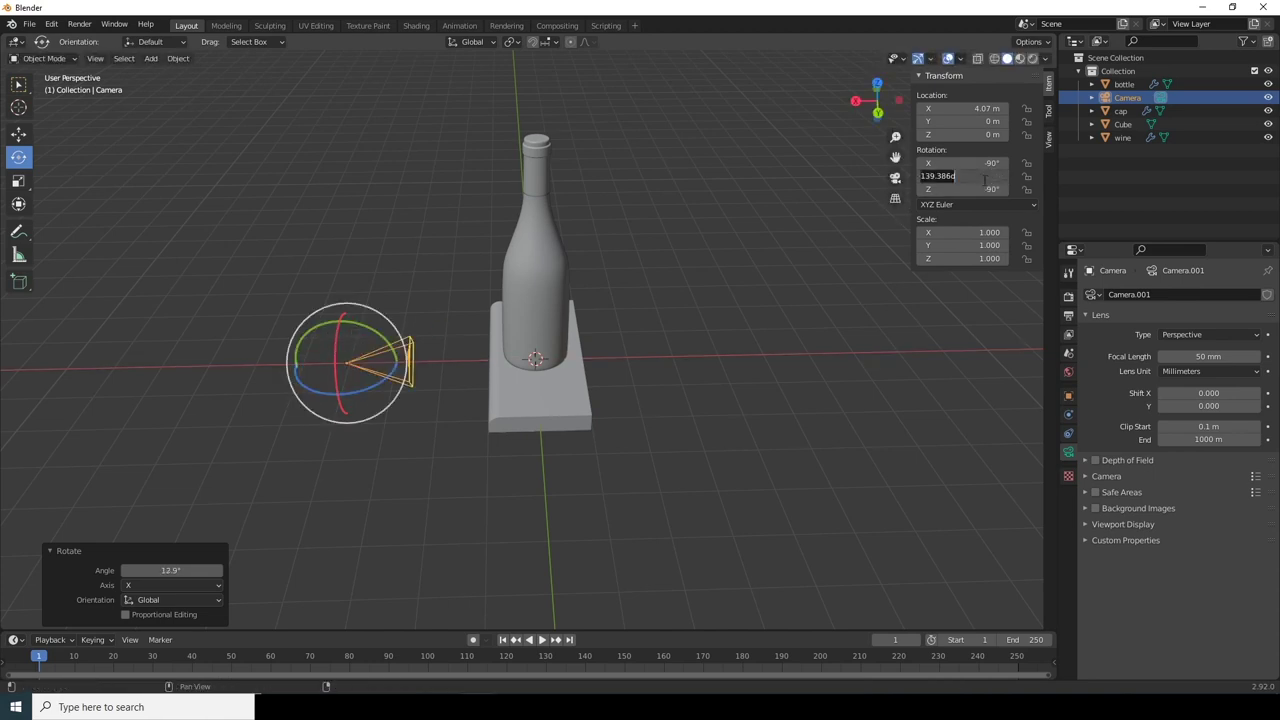
pyautogui.write('180')
pyautogui.press('Return')
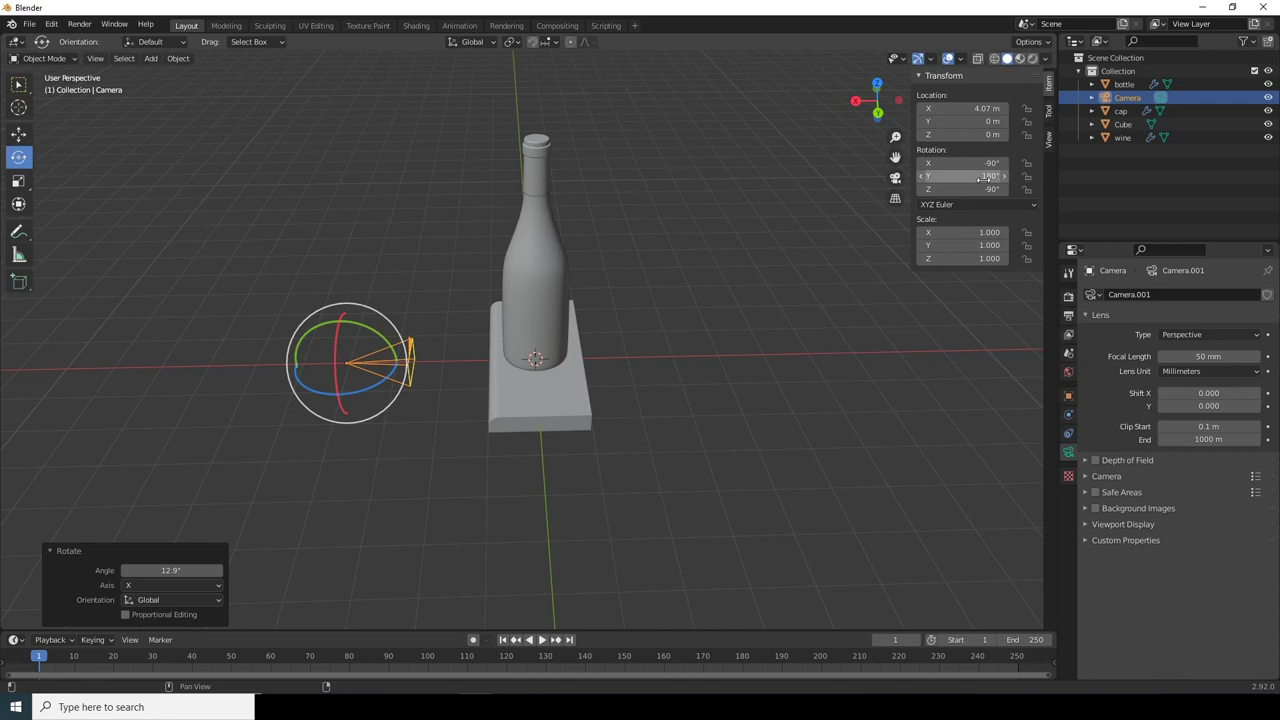
# Step: Split the 3D viewport into two side-by-side views and switch one of them to the camera view
pyautogui.moveTo(510, 402); pyautogui.dragTo(420, 348, button='middle')
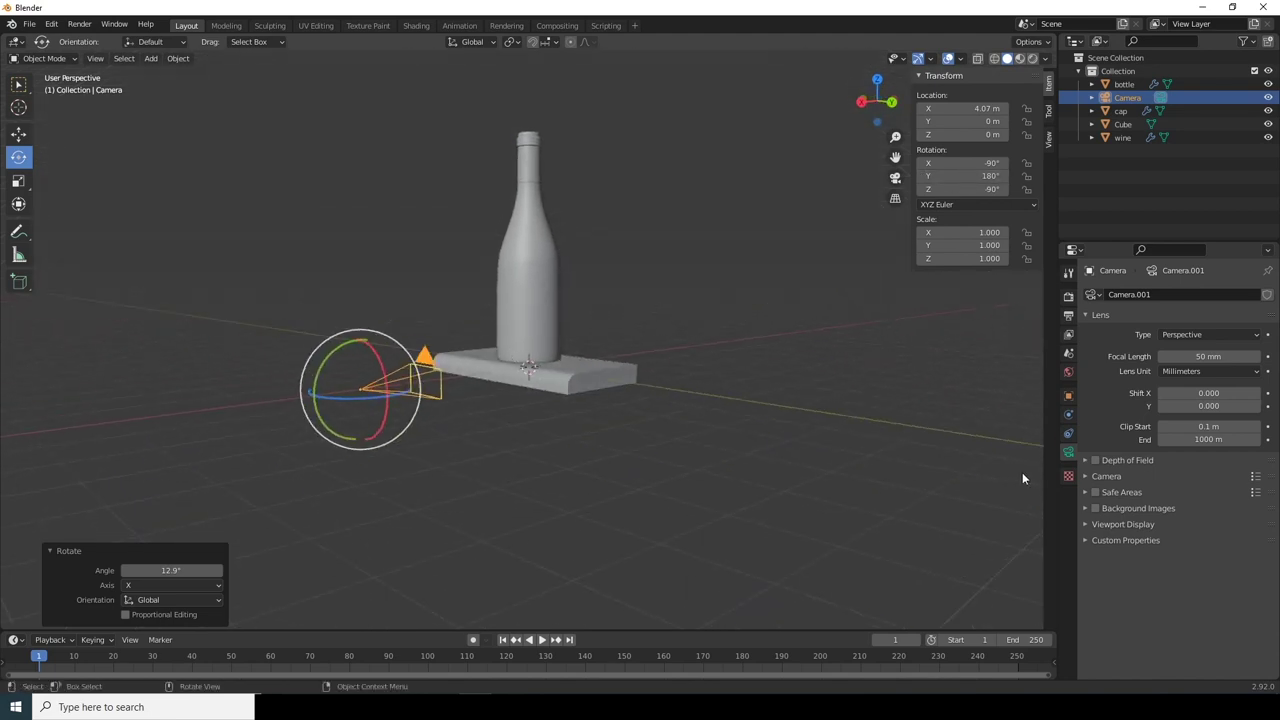
pyautogui.moveTo(1057, 630); pyautogui.dragTo(486, 454)
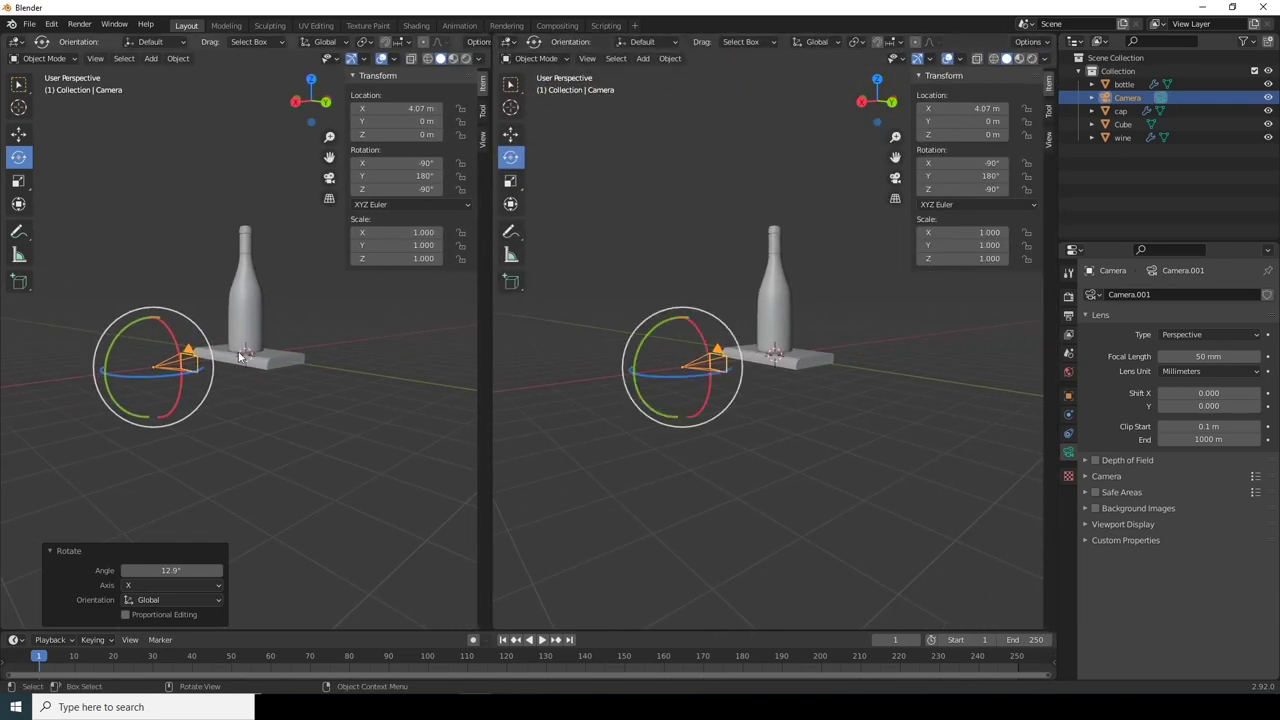
pyautogui.press('KP_0')
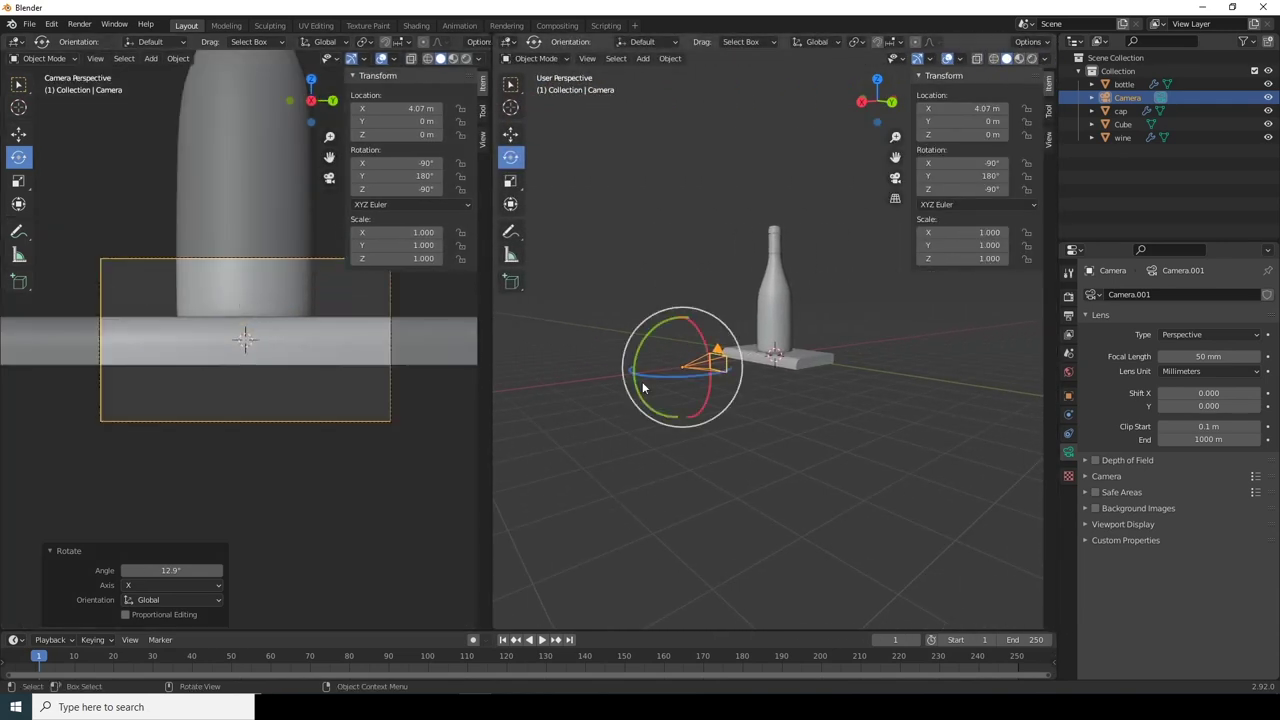
# Step: Move the camera away from the bottle along X to about 8.8 m and raise it to about 1.5 m on Z
pyautogui.keyDown('ctrl'); pyautogui.moveTo(771, 376); pyautogui.dragTo(797, 427, button='middle'); pyautogui.keyUp('ctrl')
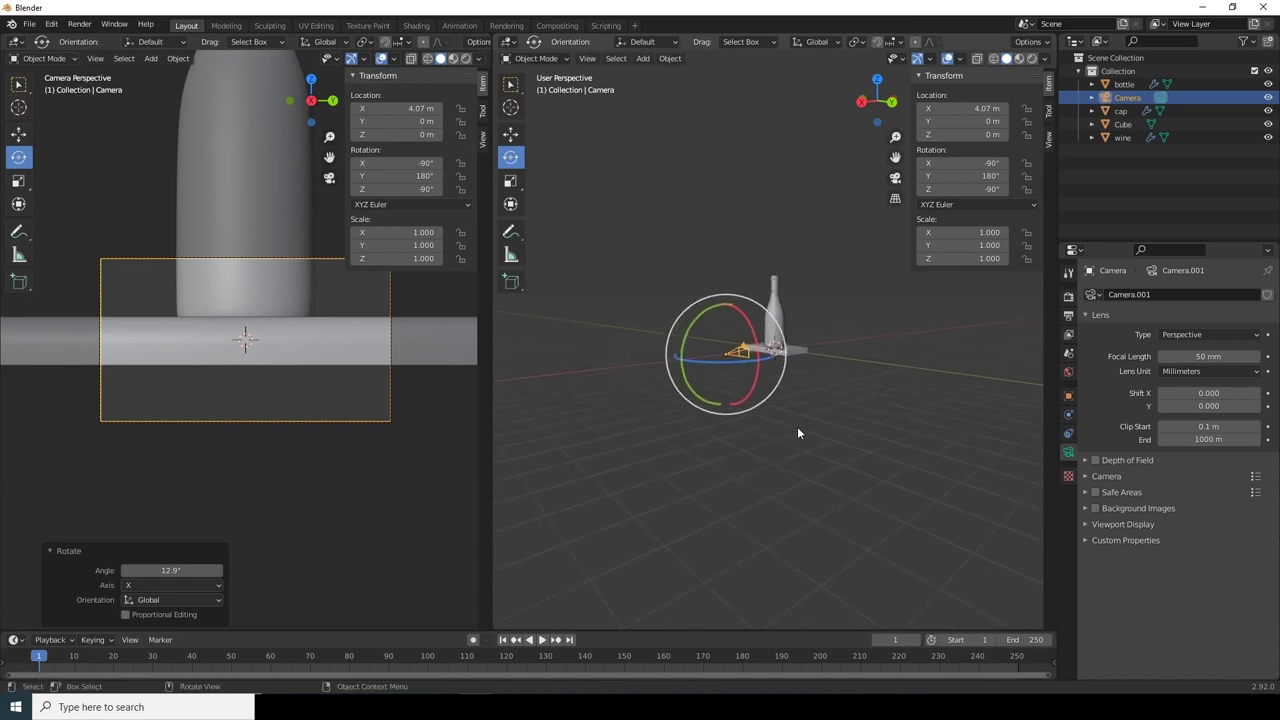
pyautogui.click(510, 134)
pyautogui.moveTo(683, 262); pyautogui.dragTo(720, 443, button='middle')
pyautogui.moveTo(678, 340); pyautogui.dragTo(616, 340)
pyautogui.moveTo(647, 298); pyautogui.dragTo(643, 262)
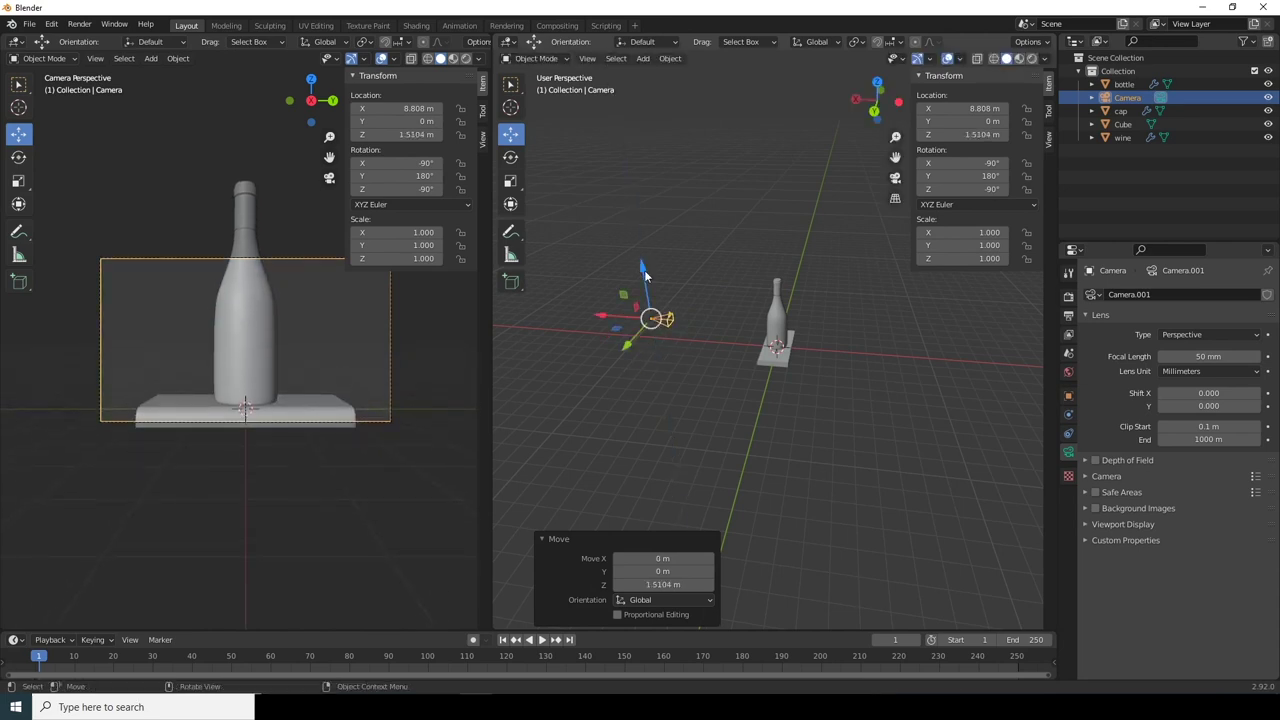
# Step: Set the render output's X resolution to 1080 px for a square frame
pyautogui.click(1068, 315)
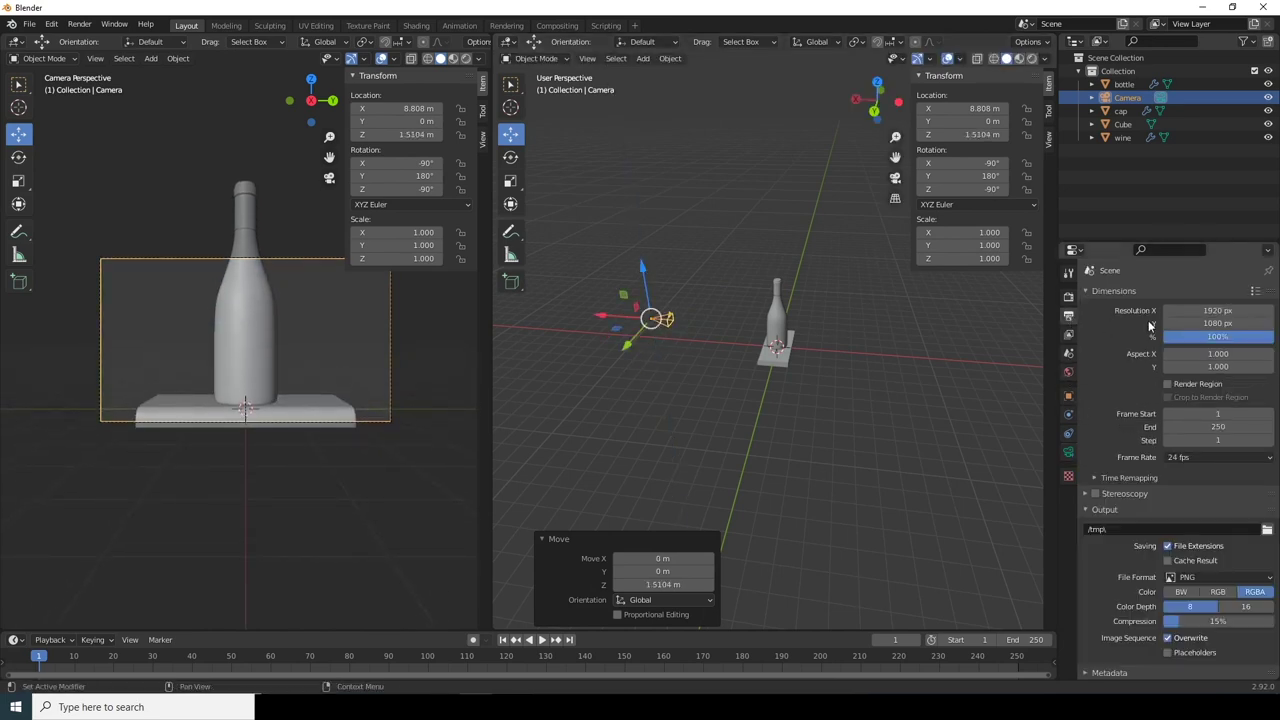
pyautogui.click(1228, 311)
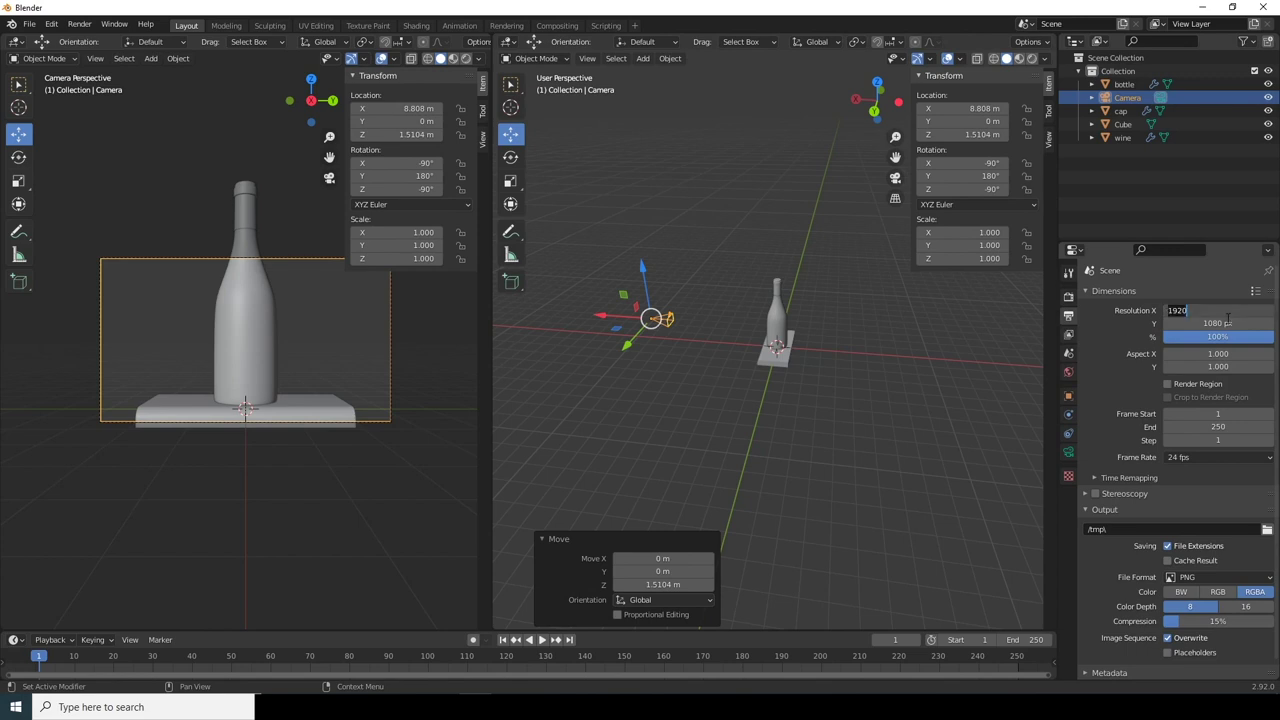
pyautogui.press('Return')
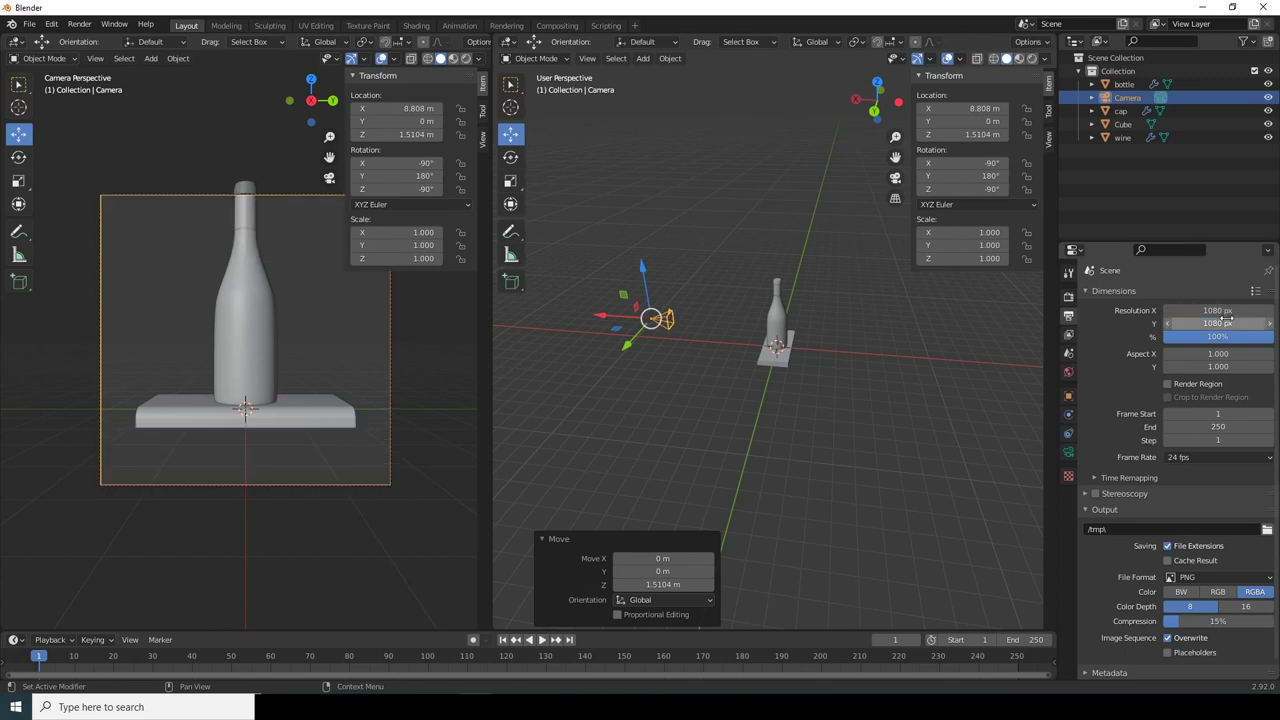
# Step: Frame the whole bottle by raising the camera to about 2.4 m on Z and moving it closer to about 7.9 m on X
pyautogui.moveTo(641, 268); pyautogui.dragTo(641, 266)
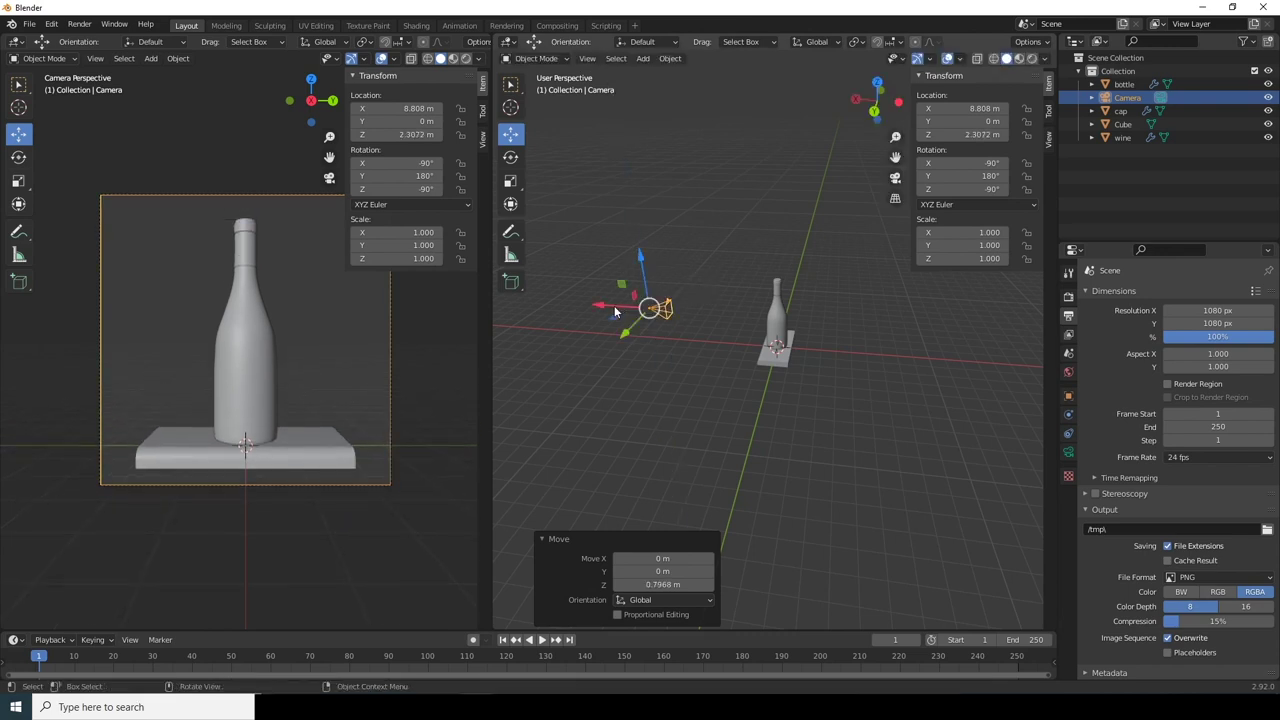
pyautogui.moveTo(600, 310); pyautogui.dragTo(652, 264)
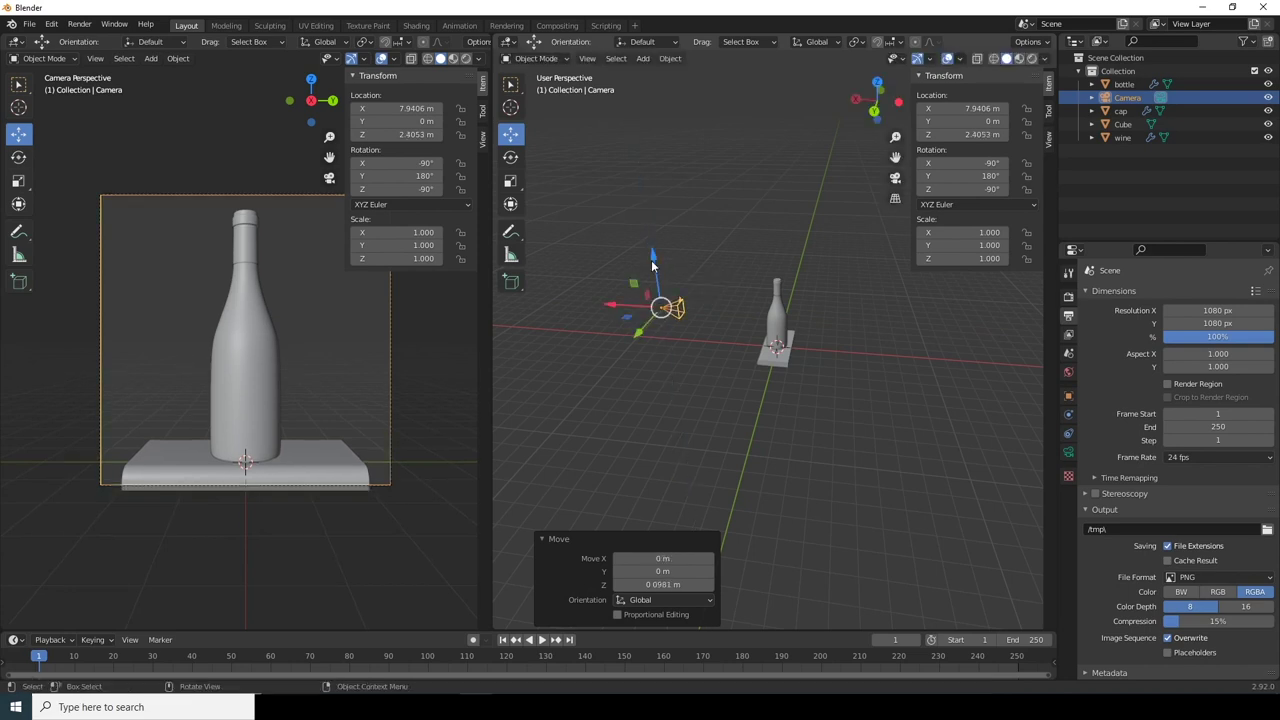
pyautogui.moveTo(618, 307); pyautogui.dragTo(613, 300)
pyautogui.click(832, 393)
# Step: Examine the bottle and its base from several angles and distances
pyautogui.moveTo(797, 408); pyautogui.dragTo(706, 354, button='middle')
pyautogui.click(702, 347)
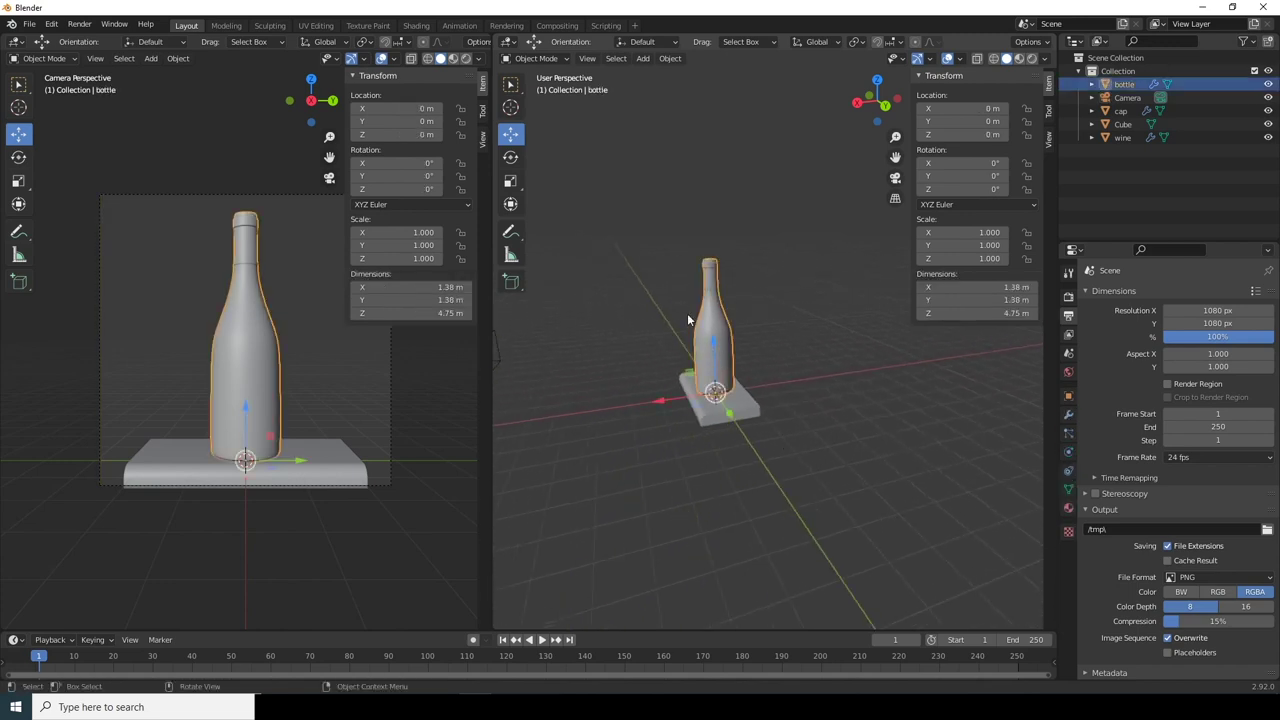
pyautogui.moveTo(730, 474)
pyautogui.mouseDown(button='middle')
pyautogui.moveTo(806, 457)
pyautogui.moveTo(750, 477)
pyautogui.mouseUp(button='middle')
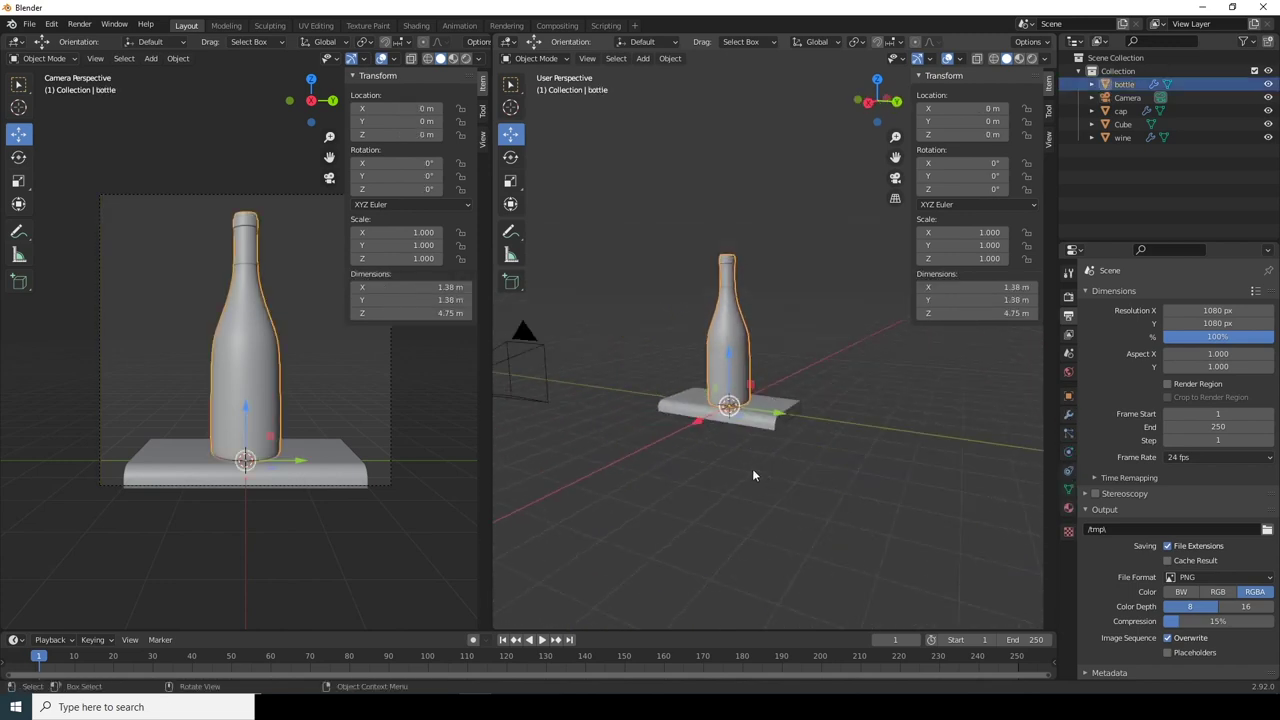
pyautogui.click(753, 470)
pyautogui.scroll(4, 643, 277)
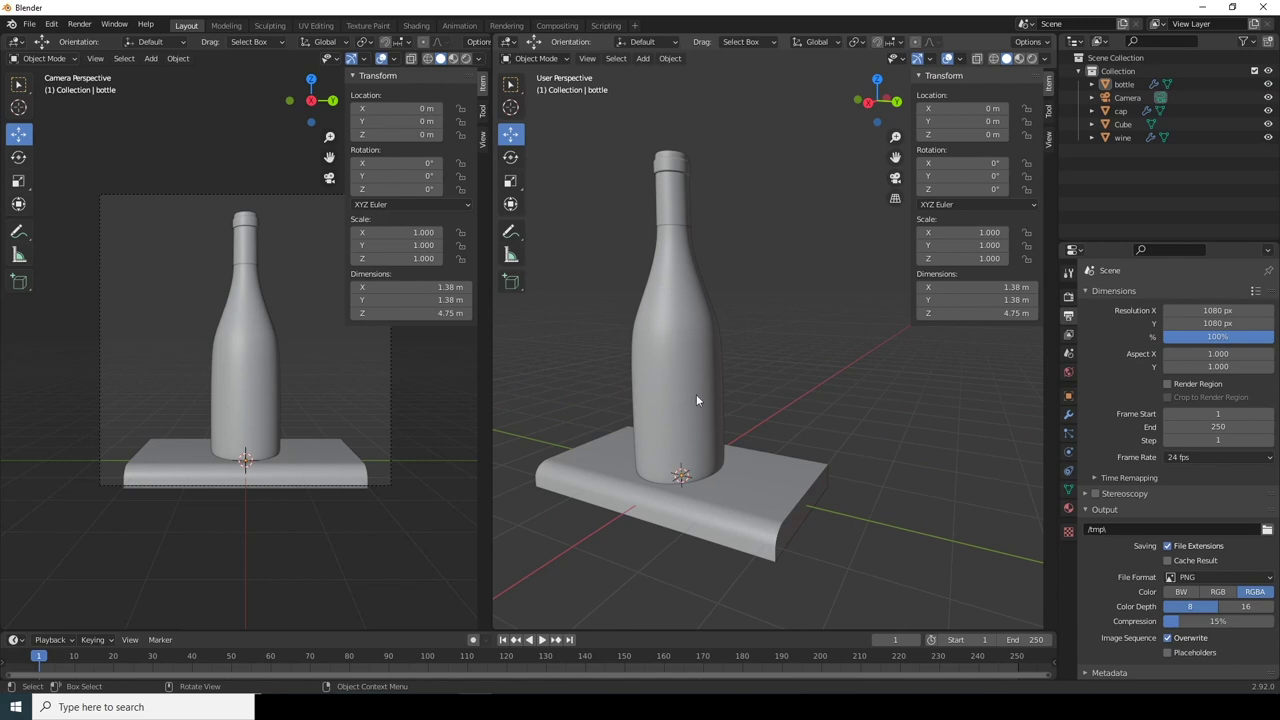
pyautogui.scroll(-4, 728, 293)
pyautogui.click(720, 311)
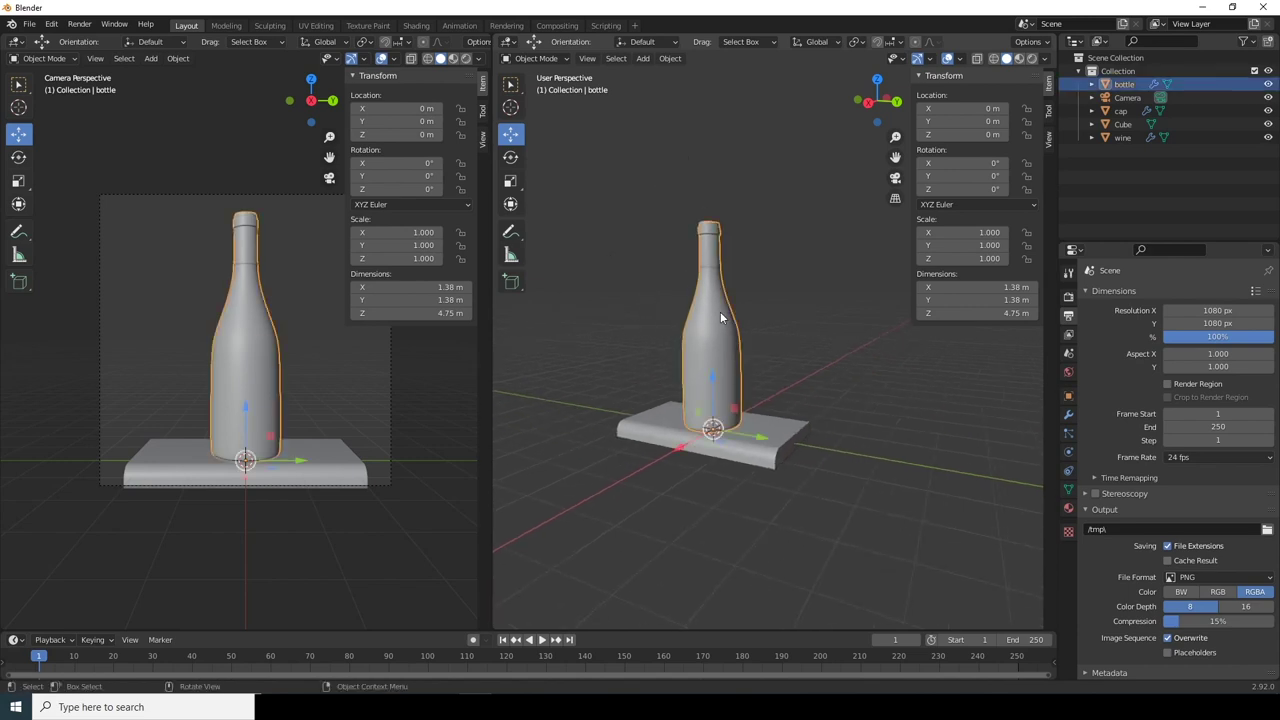
pyautogui.click(587, 258)
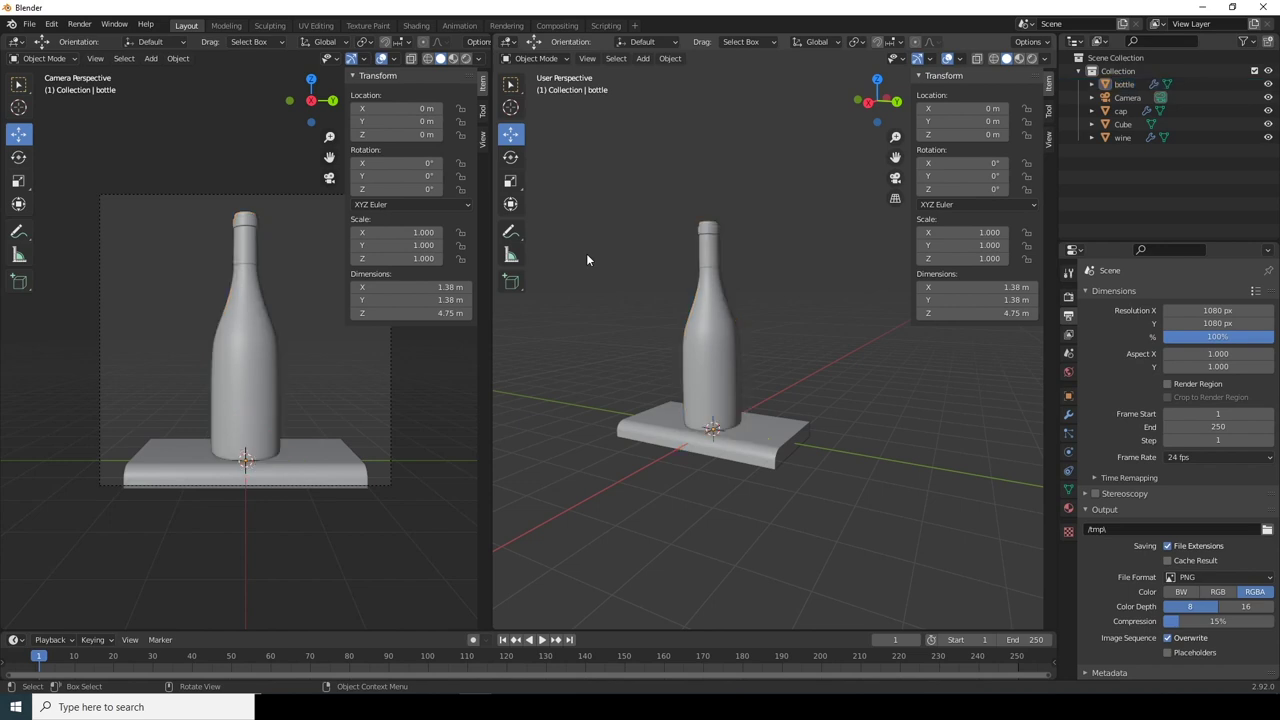
# Step: Import label.png from the wine folder as an image plane
pyautogui.hotkey('shift', 'a')
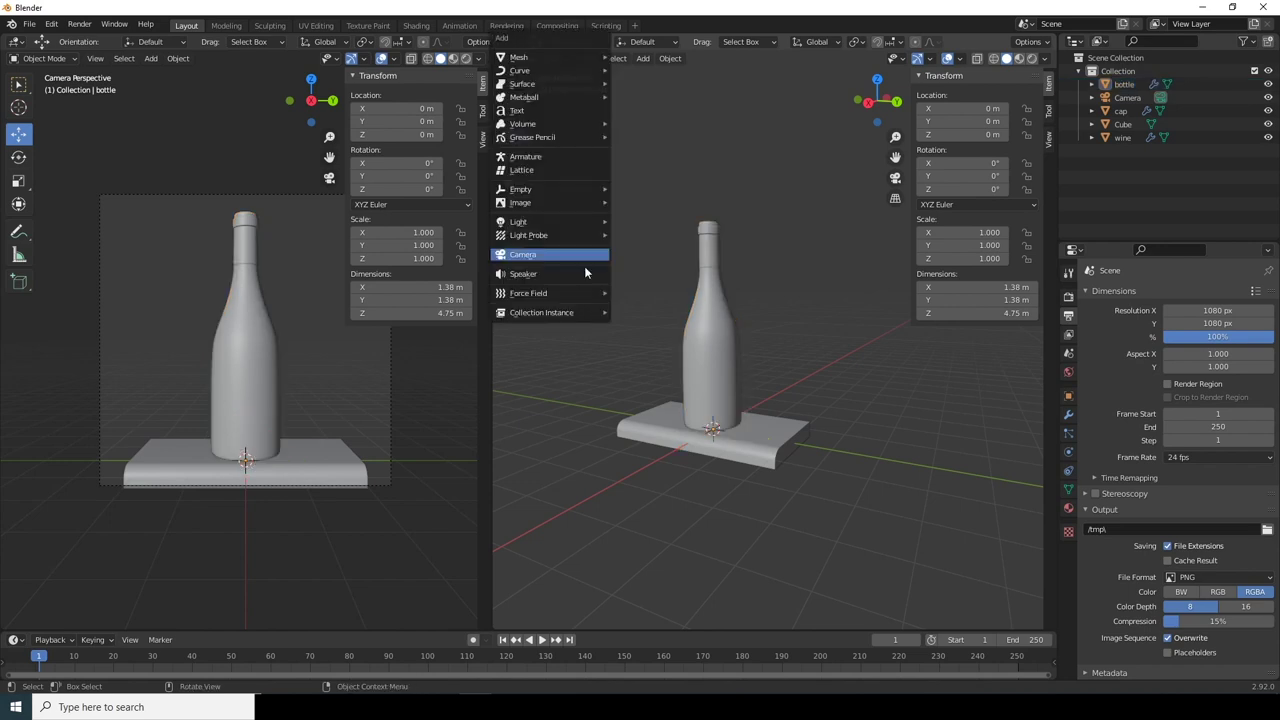
pyautogui.moveTo(574, 200)
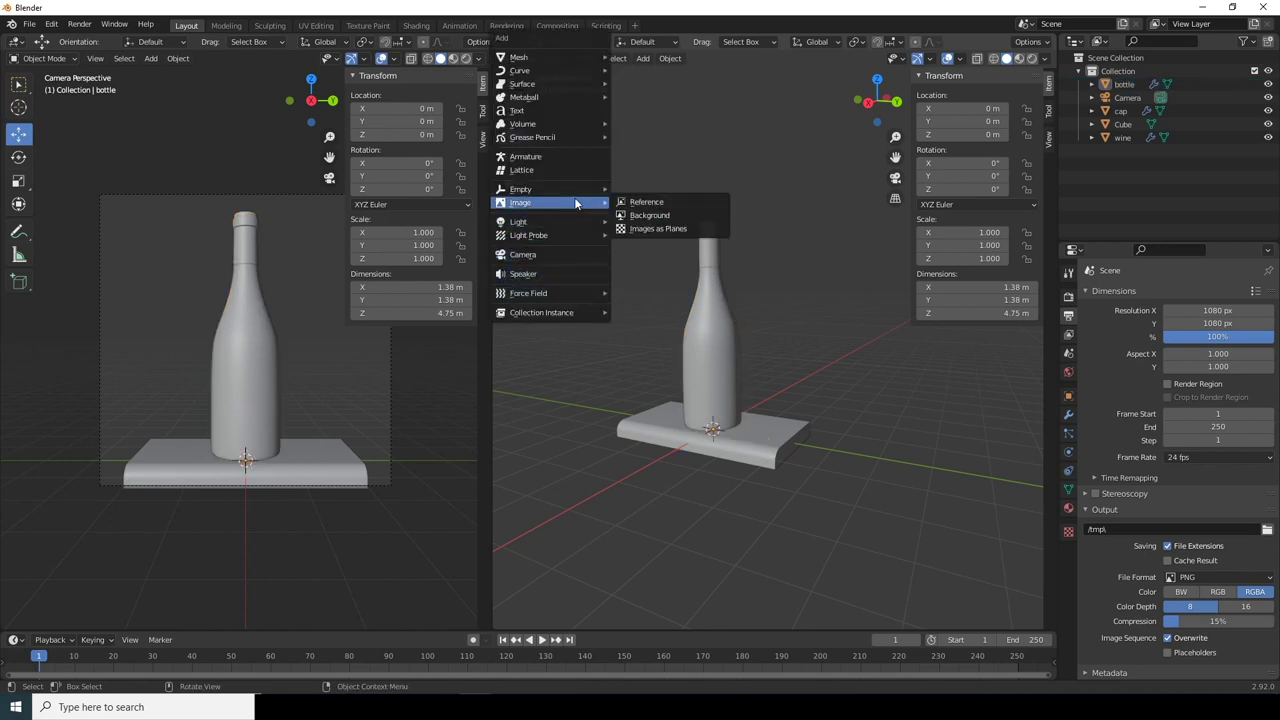
pyautogui.click(689, 228)
pyautogui.click(608, 281)
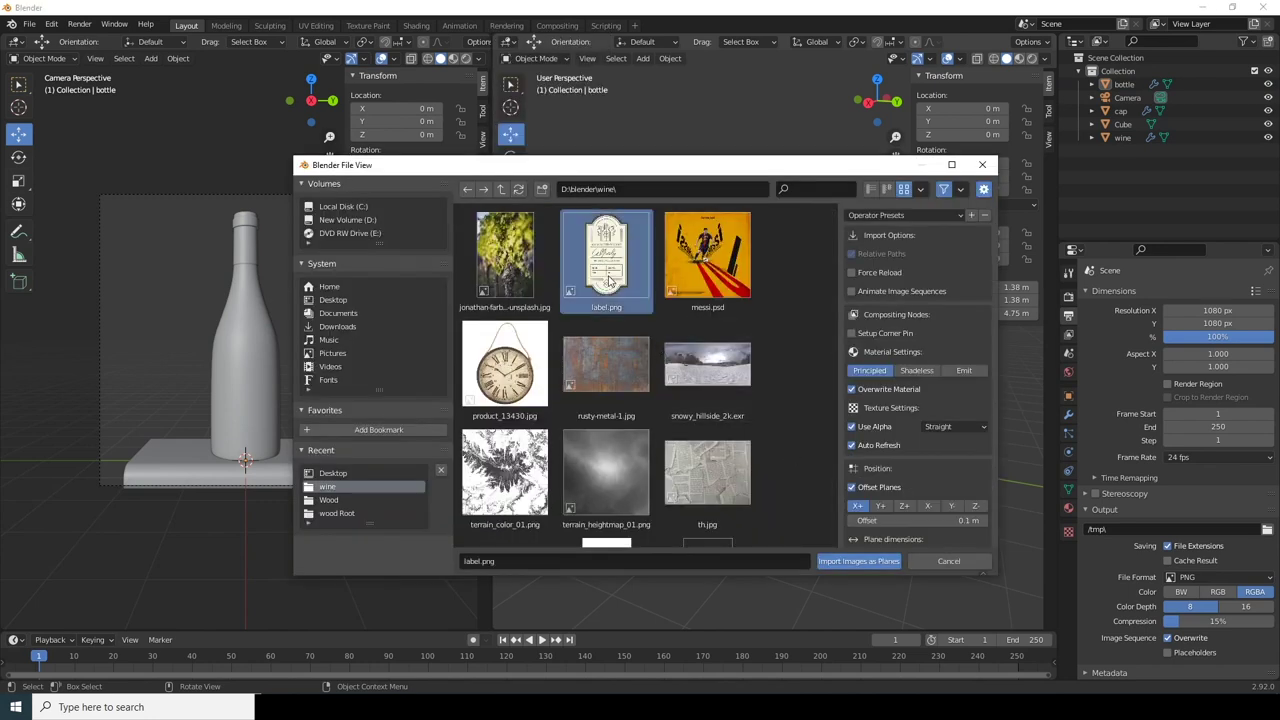
pyautogui.click(864, 562)
# Step: Move the label plane up about 1.77 m on Z and about 1.42 m along X, in front of the bottle
pyautogui.press('g')
pyautogui.press('z')
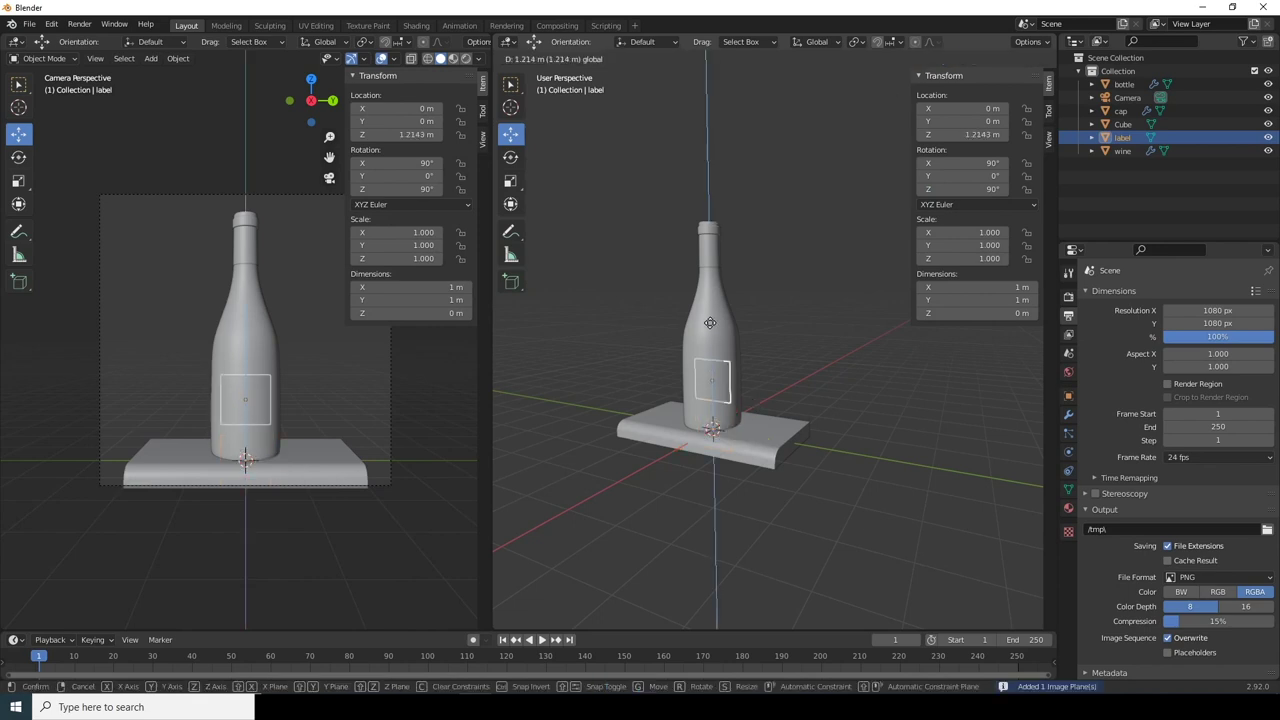
pyautogui.click(707, 311)
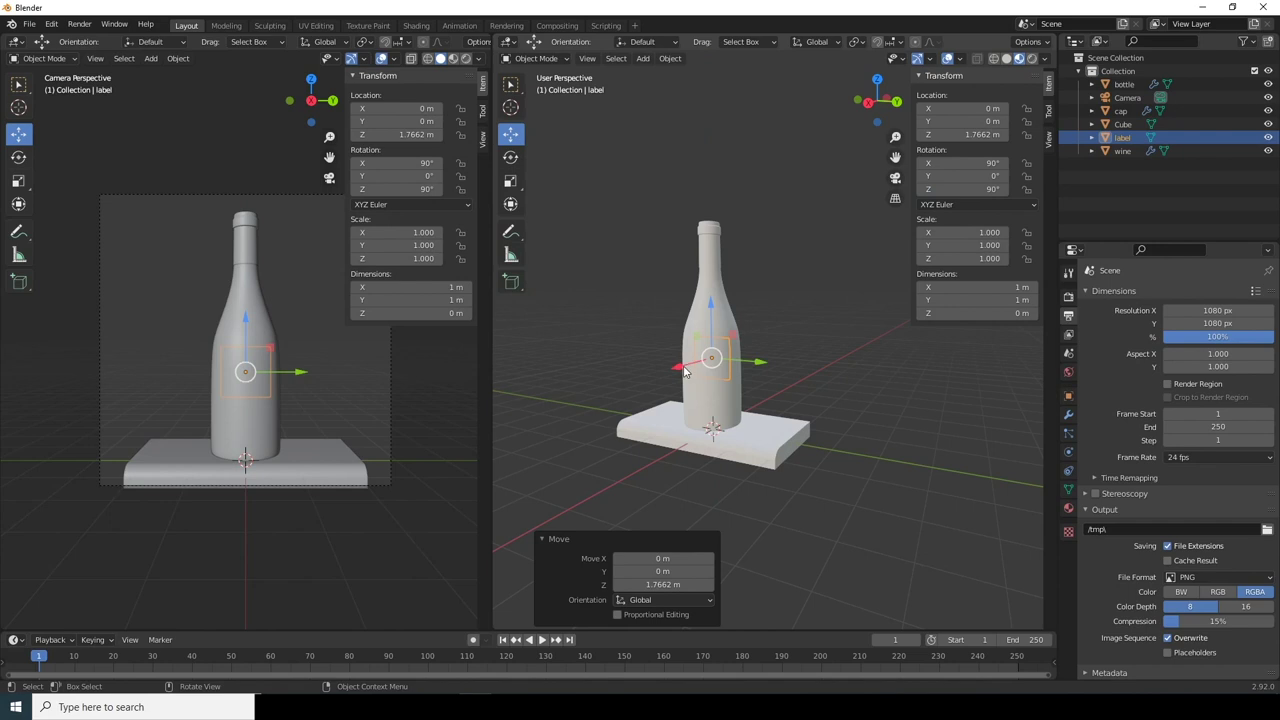
pyautogui.press('g')
pyautogui.press('x')
pyautogui.click(723, 445)
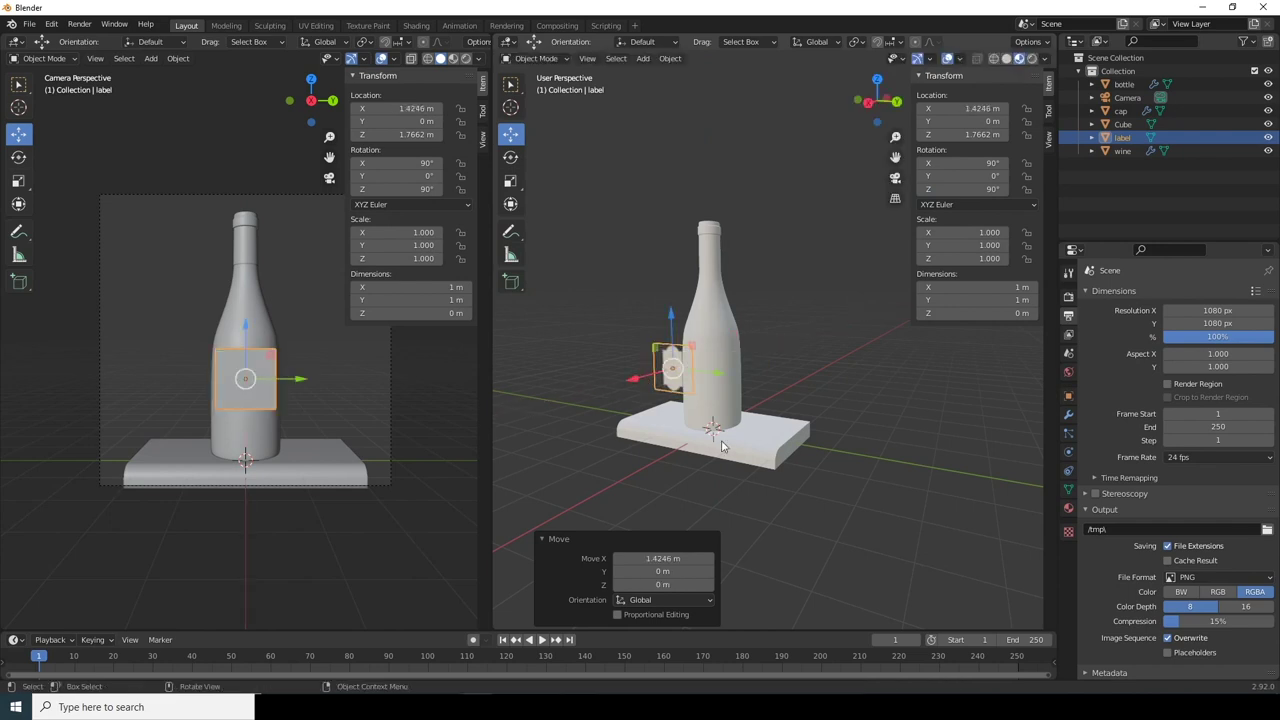
# Step: Scale the label's mesh up uniformly by about 2.03 in Edit Mode
pyautogui.press('Tab')
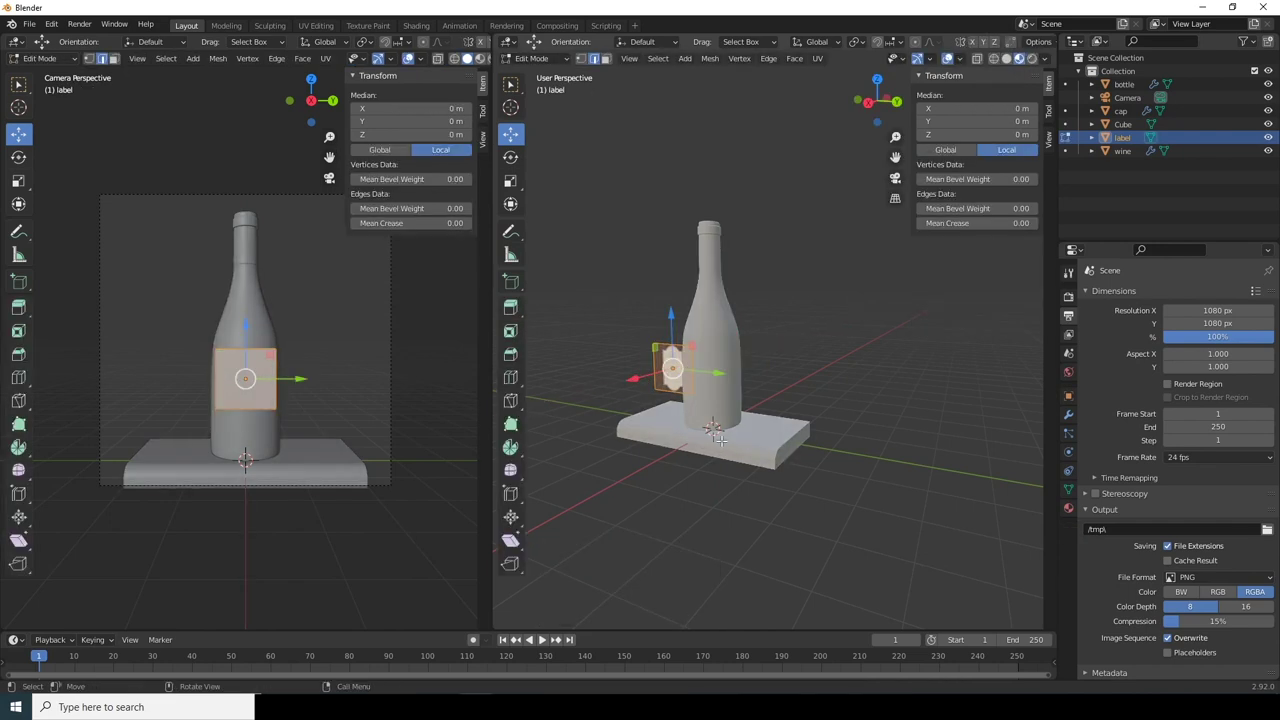
pyautogui.press('s')
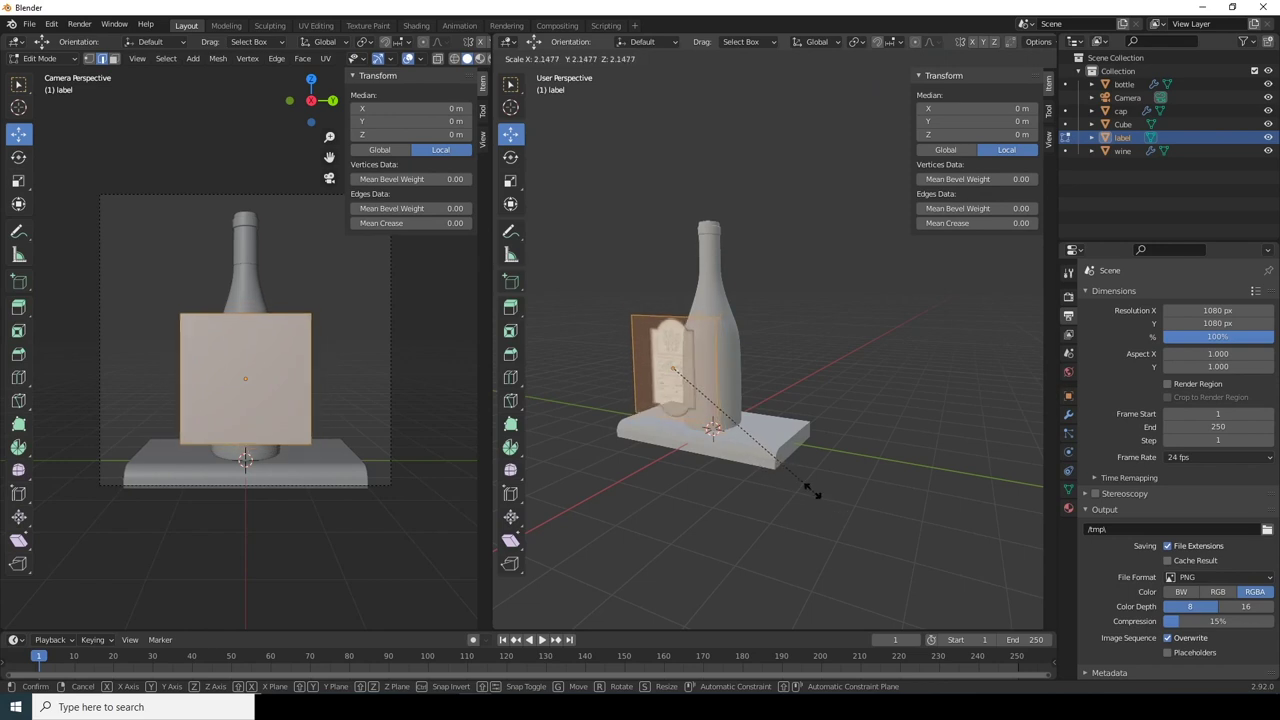
pyautogui.click(805, 485)
pyautogui.moveTo(694, 462); pyautogui.dragTo(776, 444, button='middle')
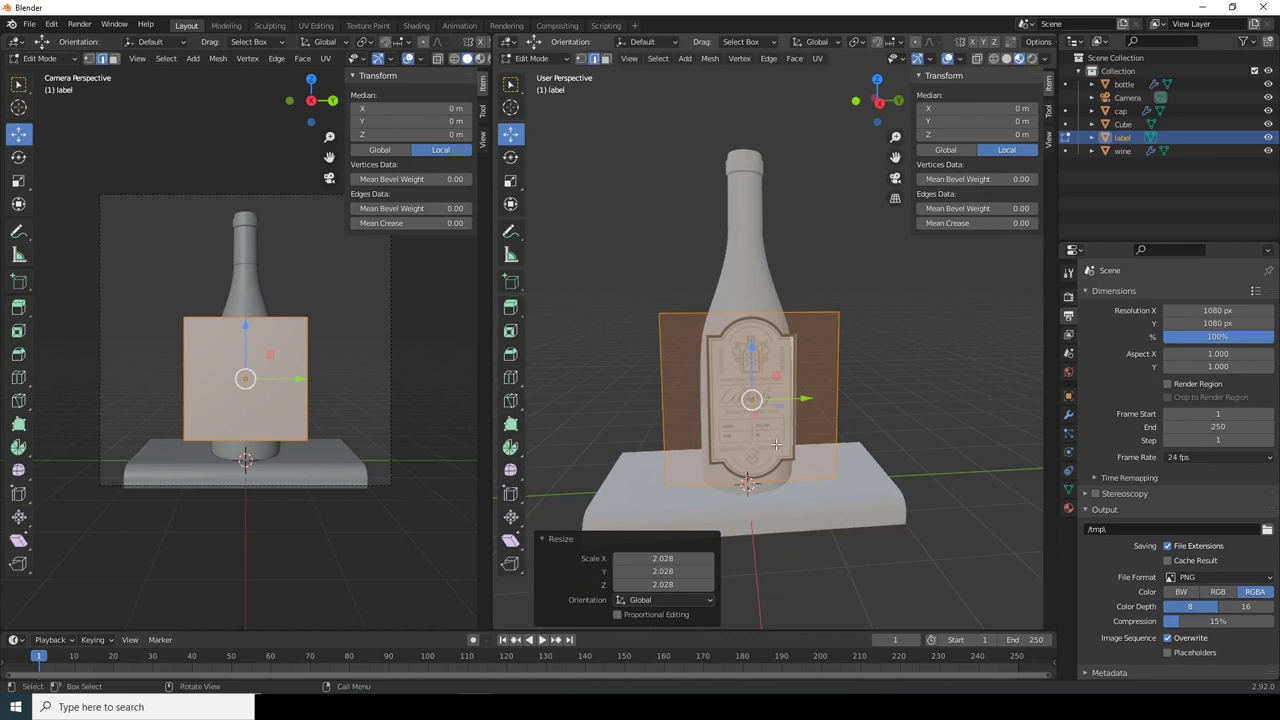
# Step: Add 40 evenly spaced vertical loop cuts across the label plane and return to Object Mode
pyautogui.hotkey('ctrl', 'r')
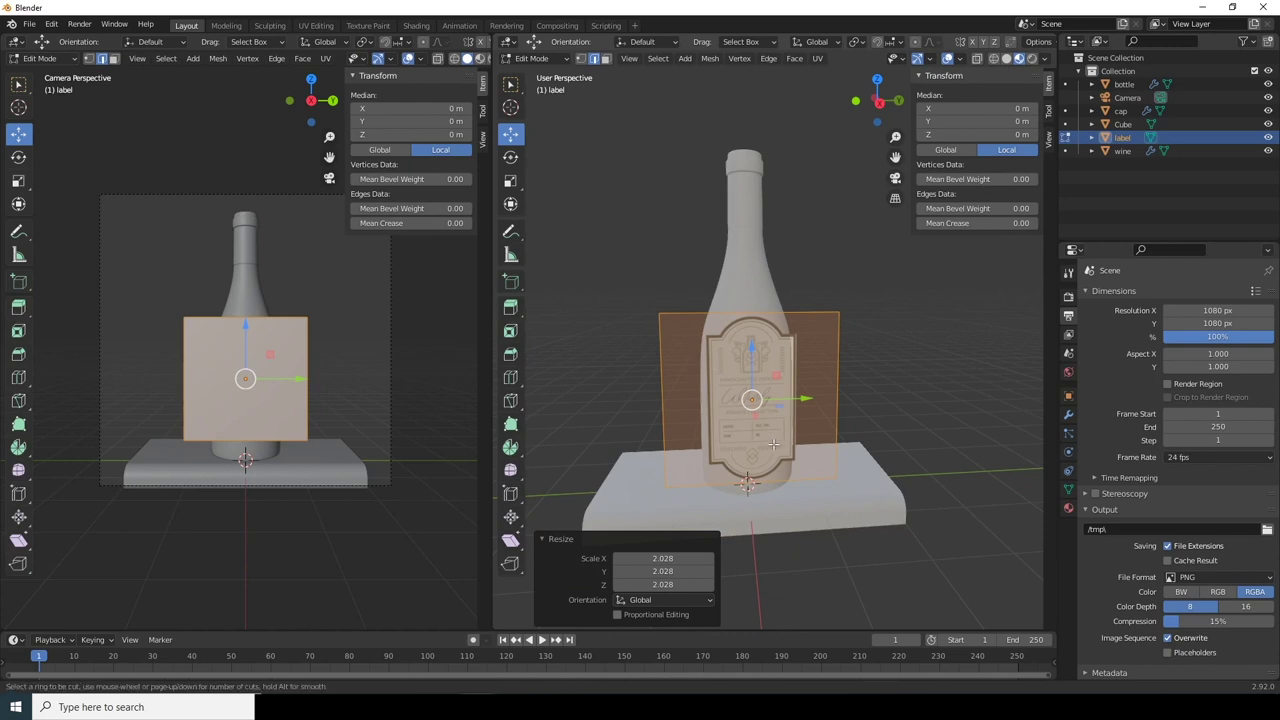
pyautogui.click(745, 320)
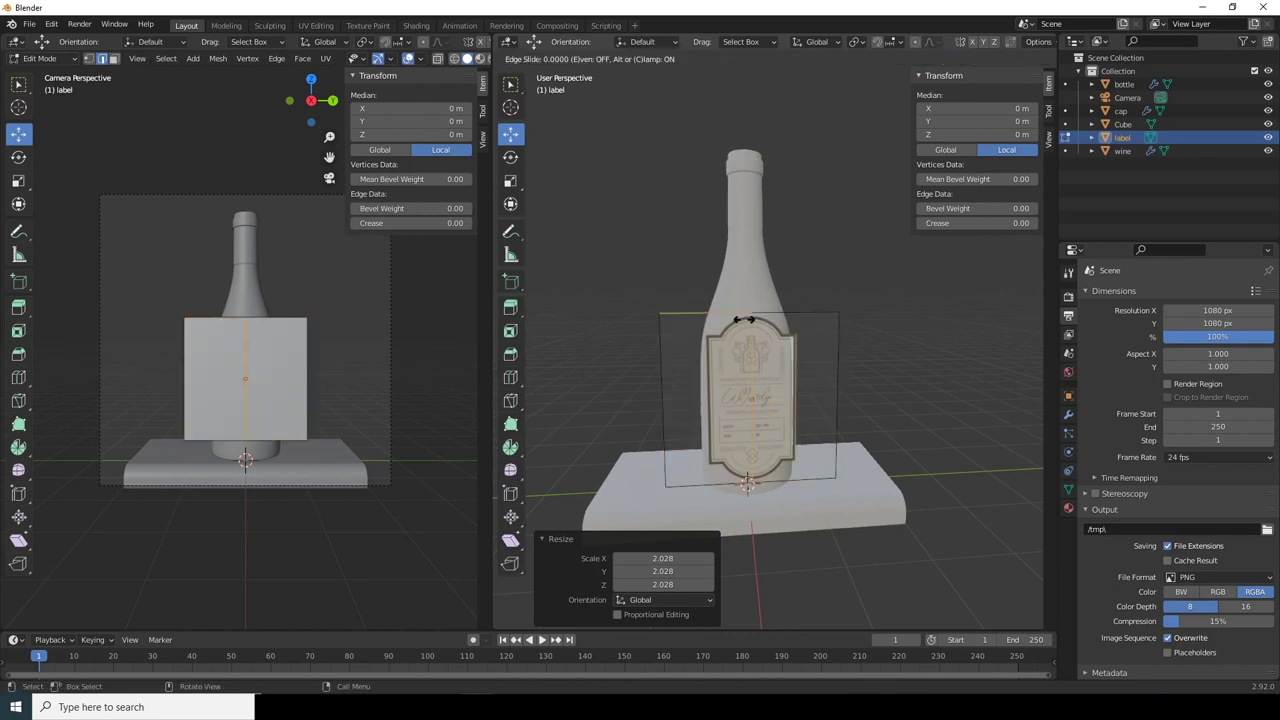
pyautogui.rightClick(745, 320)
pyautogui.moveTo(663, 512); pyautogui.dragTo(763, 511)
pyautogui.click(663, 511)
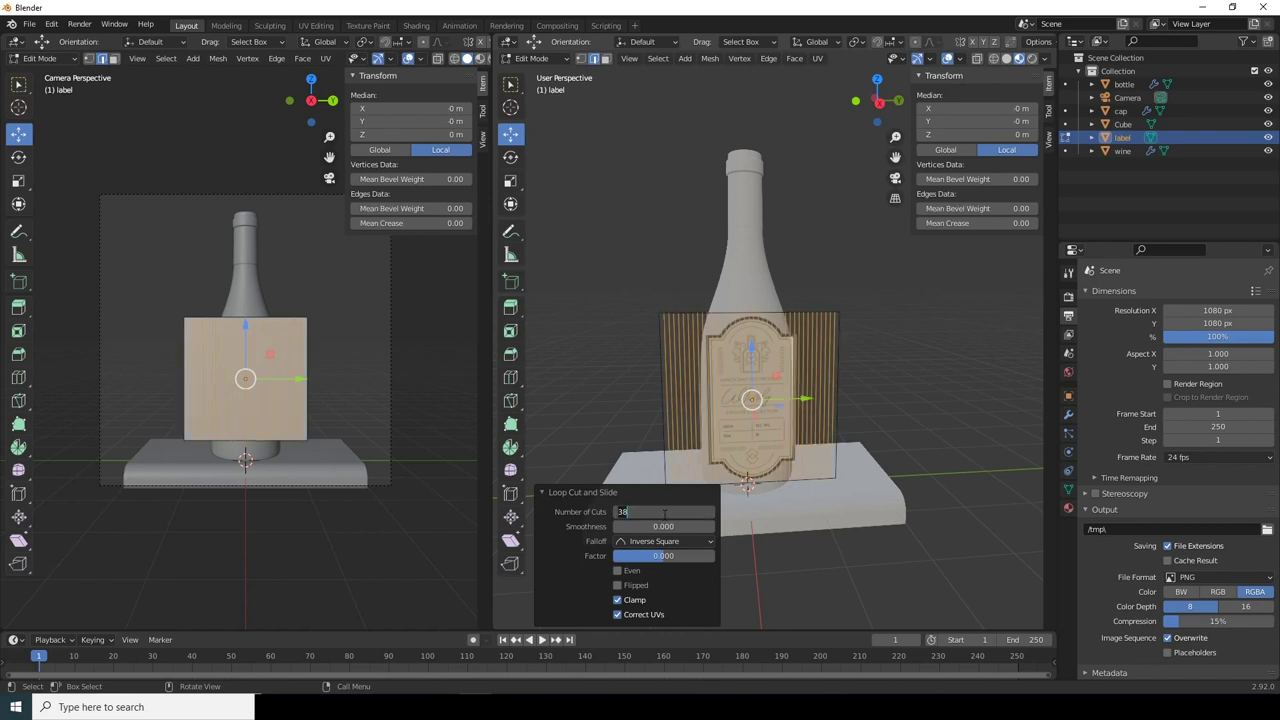
pyautogui.write('40')
pyautogui.press('Return')
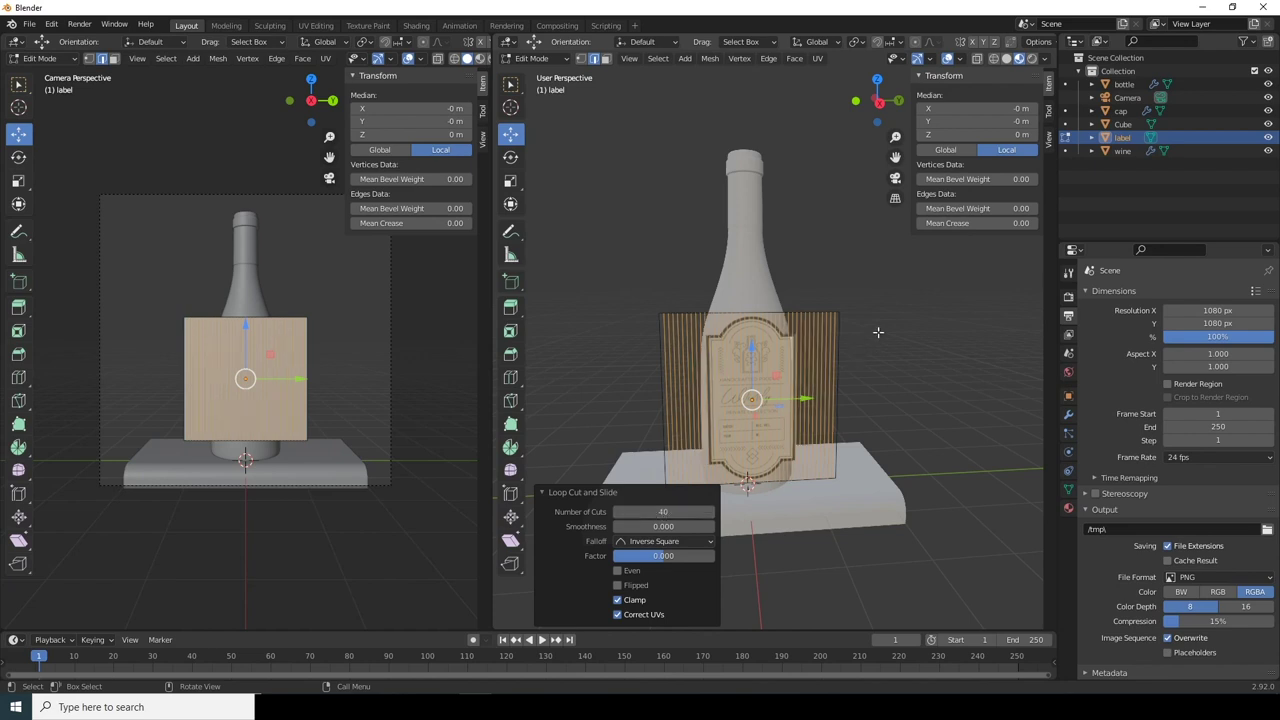
pyautogui.press('Tab')
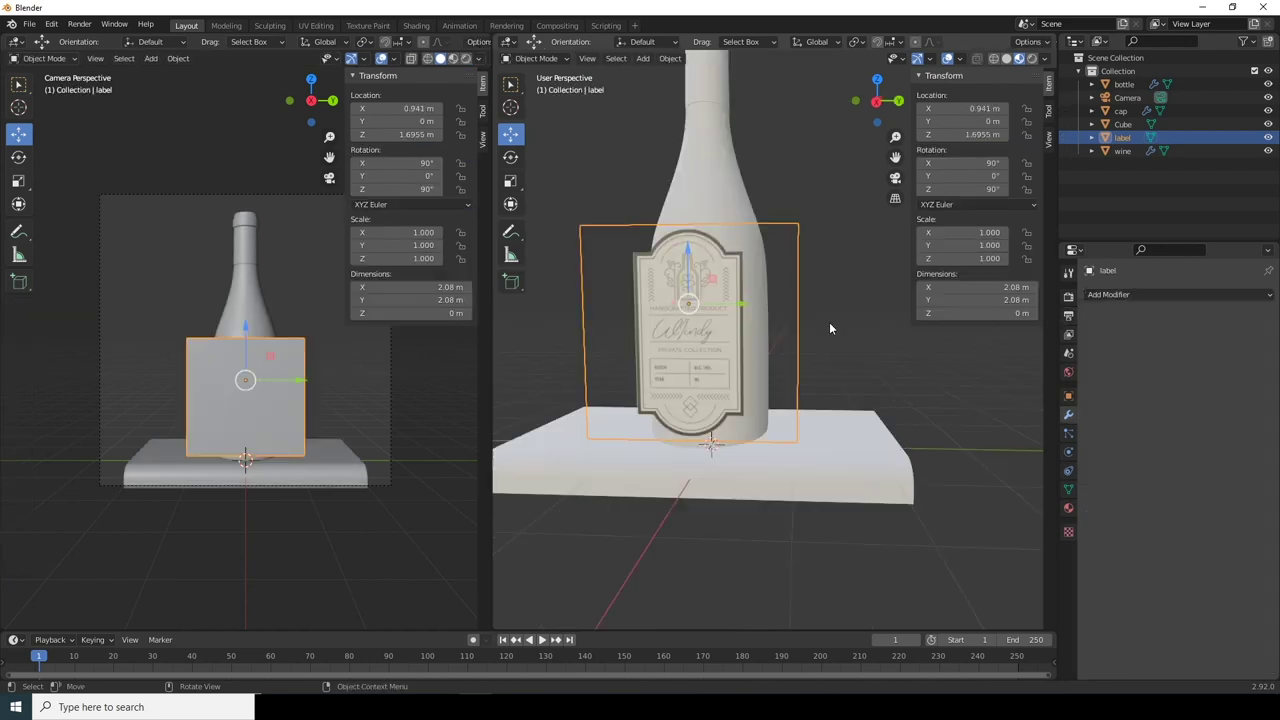
# Step: Add a Bezier circle with a 1 m radius at the world origin, under the bottle
pyautogui.click(829, 323)
pyautogui.moveTo(829, 323); pyautogui.dragTo(660, 289, button='middle')
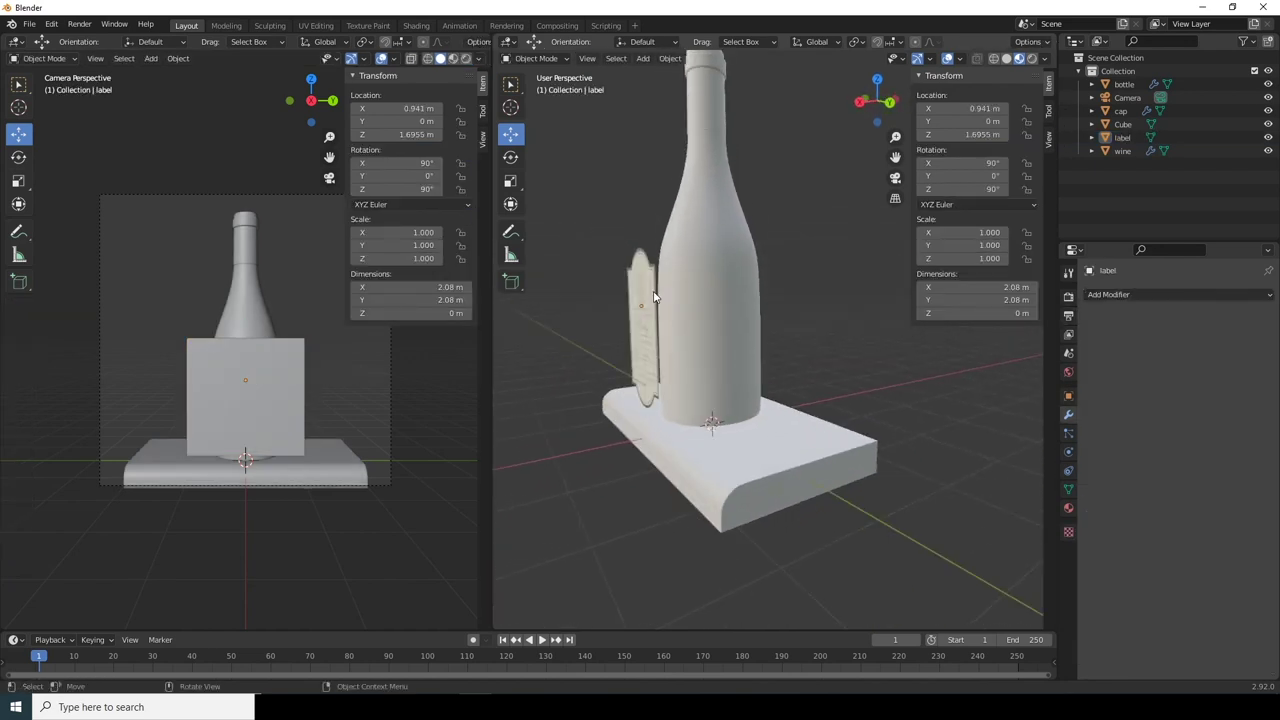
pyautogui.click(660, 289)
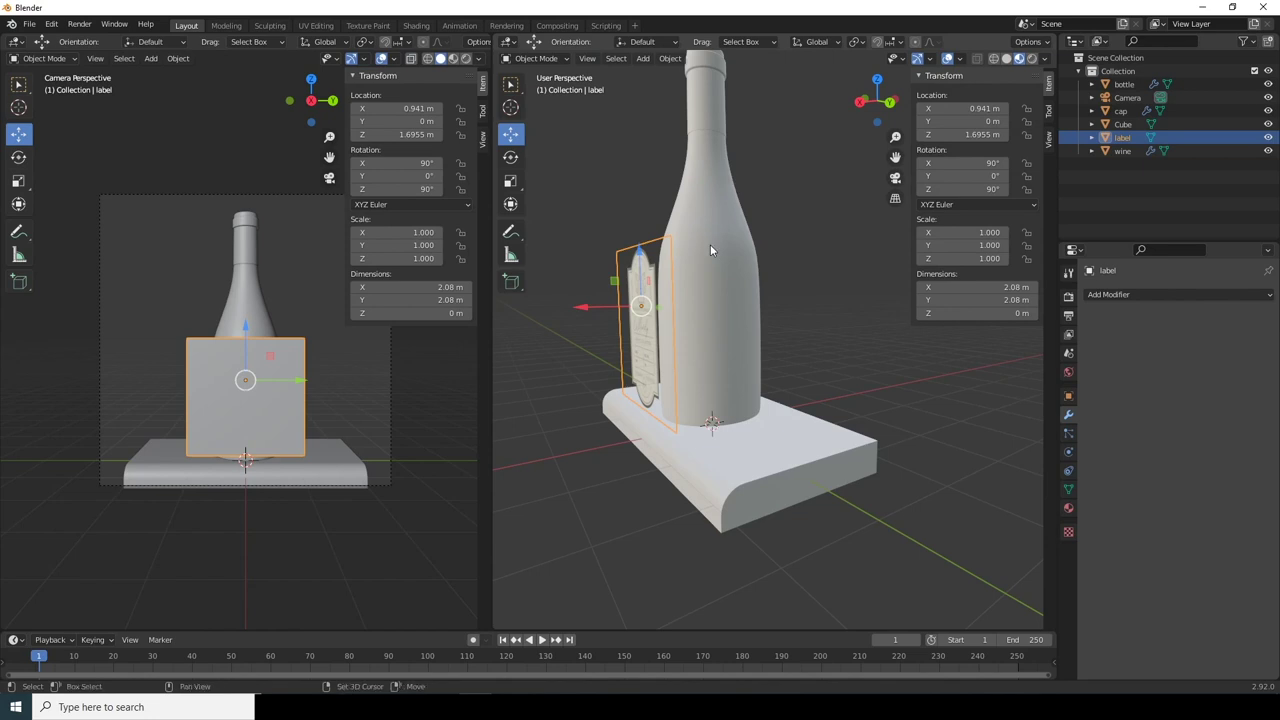
pyautogui.hotkey('shift', 'a')
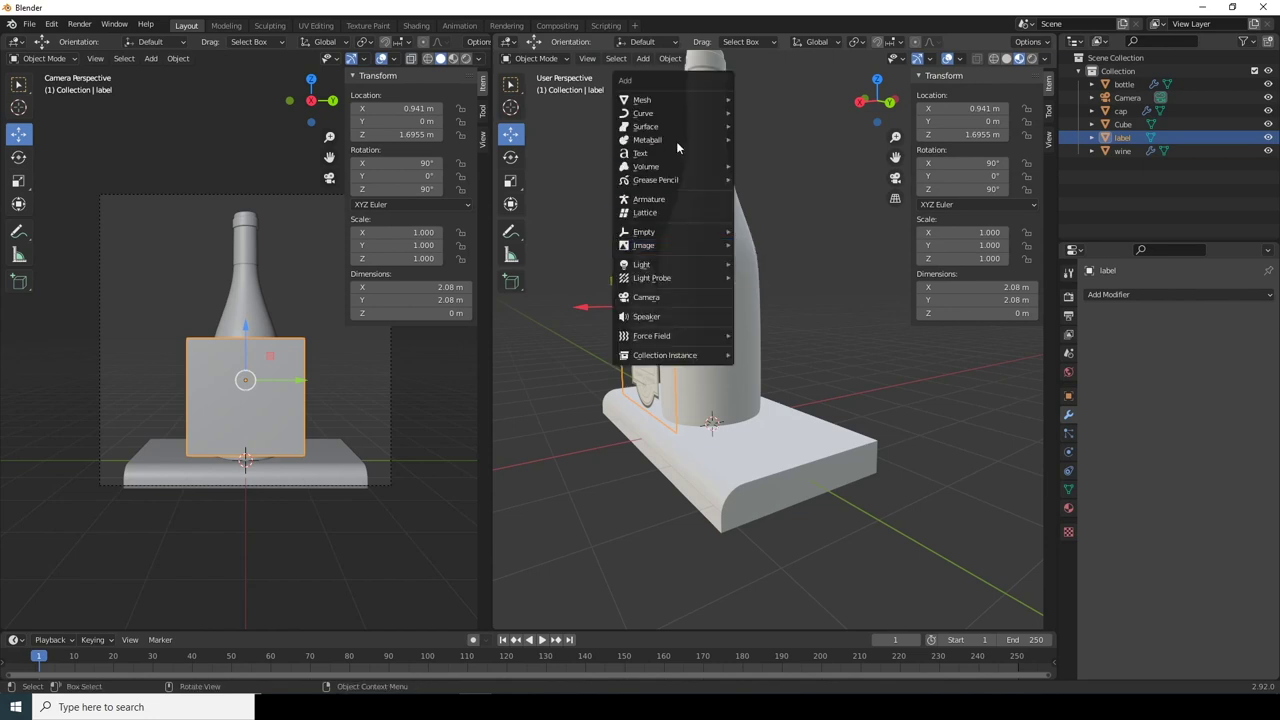
pyautogui.moveTo(674, 113)
pyautogui.click(763, 125)
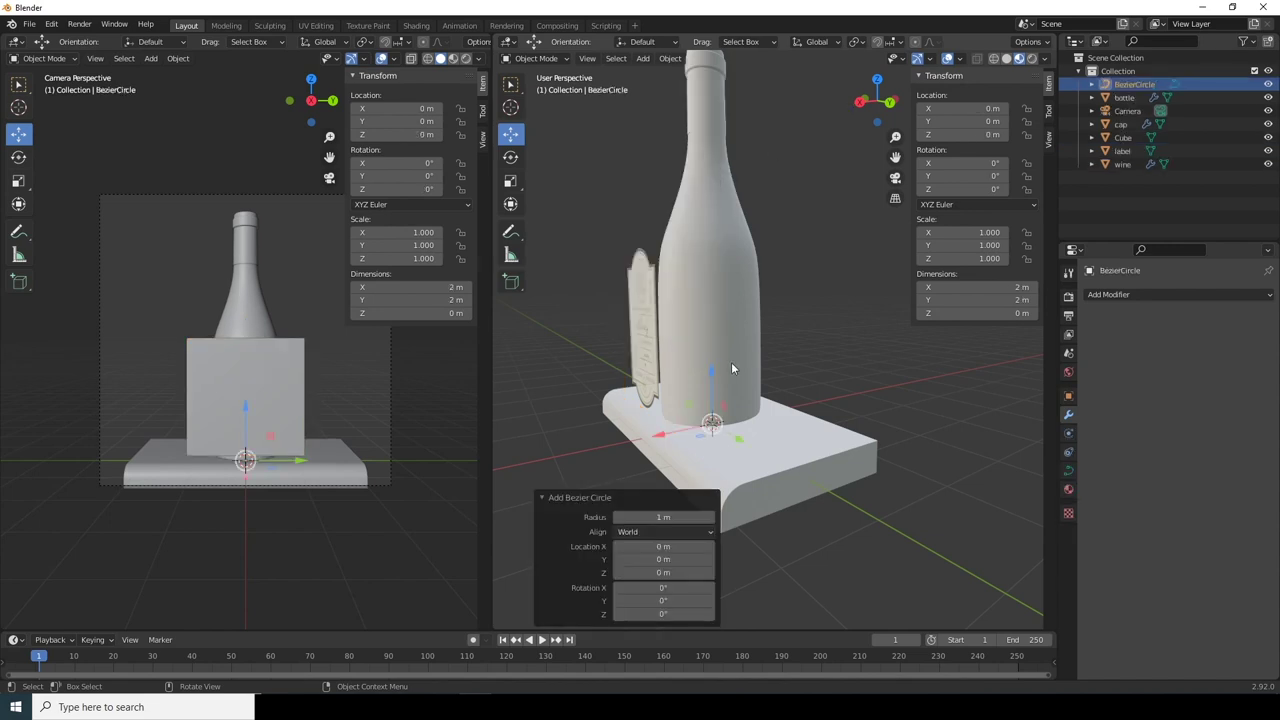
# Step: Raise the Bezier circle to about 0.57 m on Z and scale its points by about 0.706 in Edit Mode
pyautogui.moveTo(711, 378); pyautogui.dragTo(711, 337)
pyautogui.press('Tab')
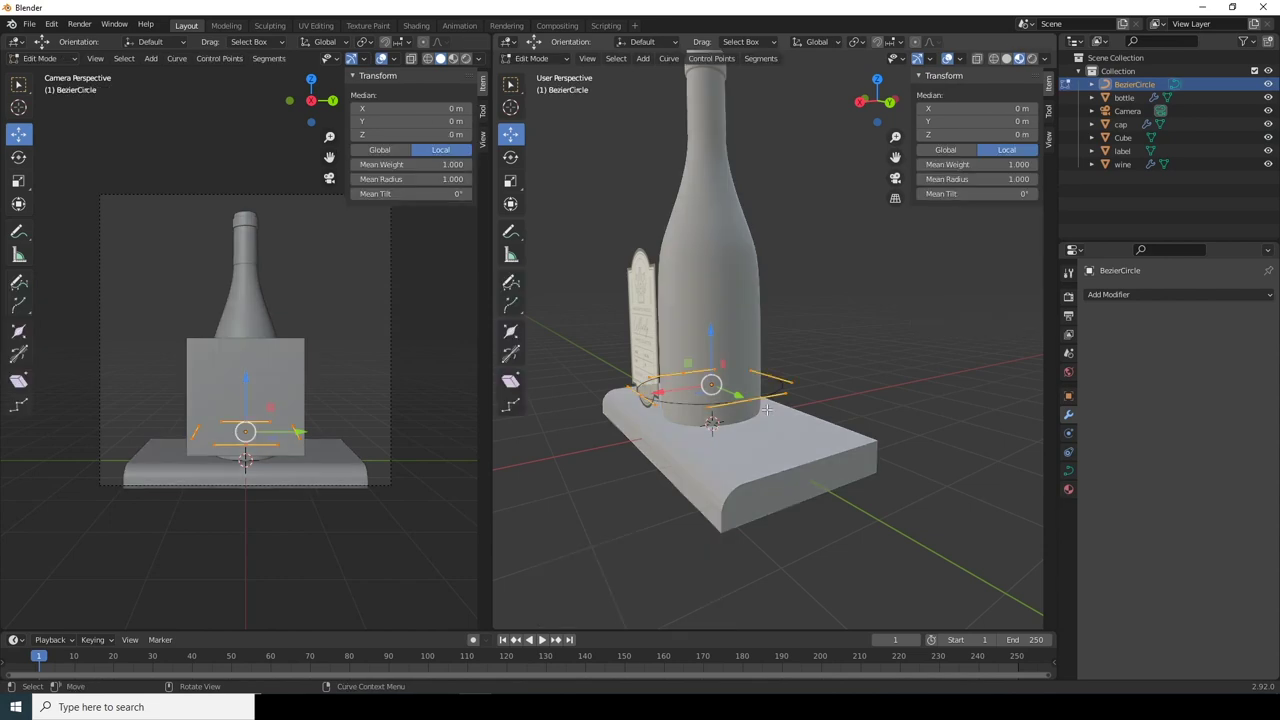
pyautogui.moveTo(574, 309); pyautogui.dragTo(892, 451)
pyautogui.press('s')
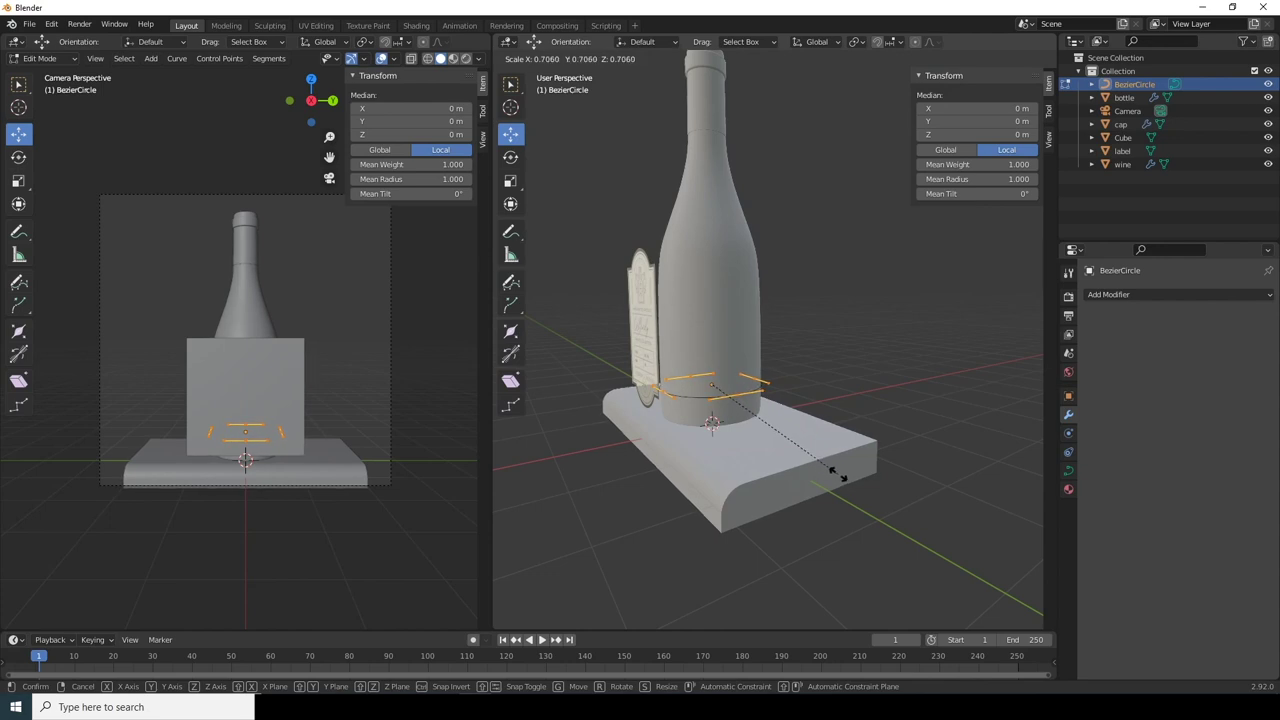
pyautogui.click(838, 476)
pyautogui.press('Tab')
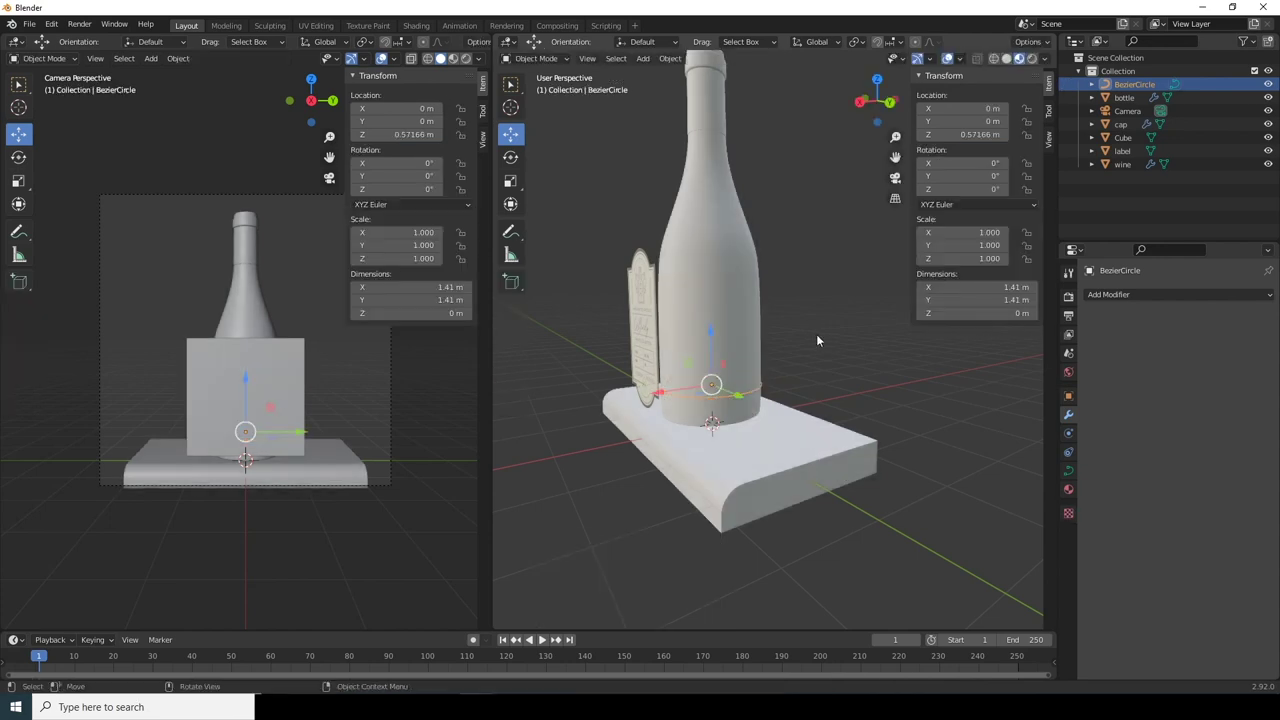
# Step: Add a Curve modifier to the label with BezierCircle as the curve object and -Z as the deform axis
pyautogui.click(633, 291)
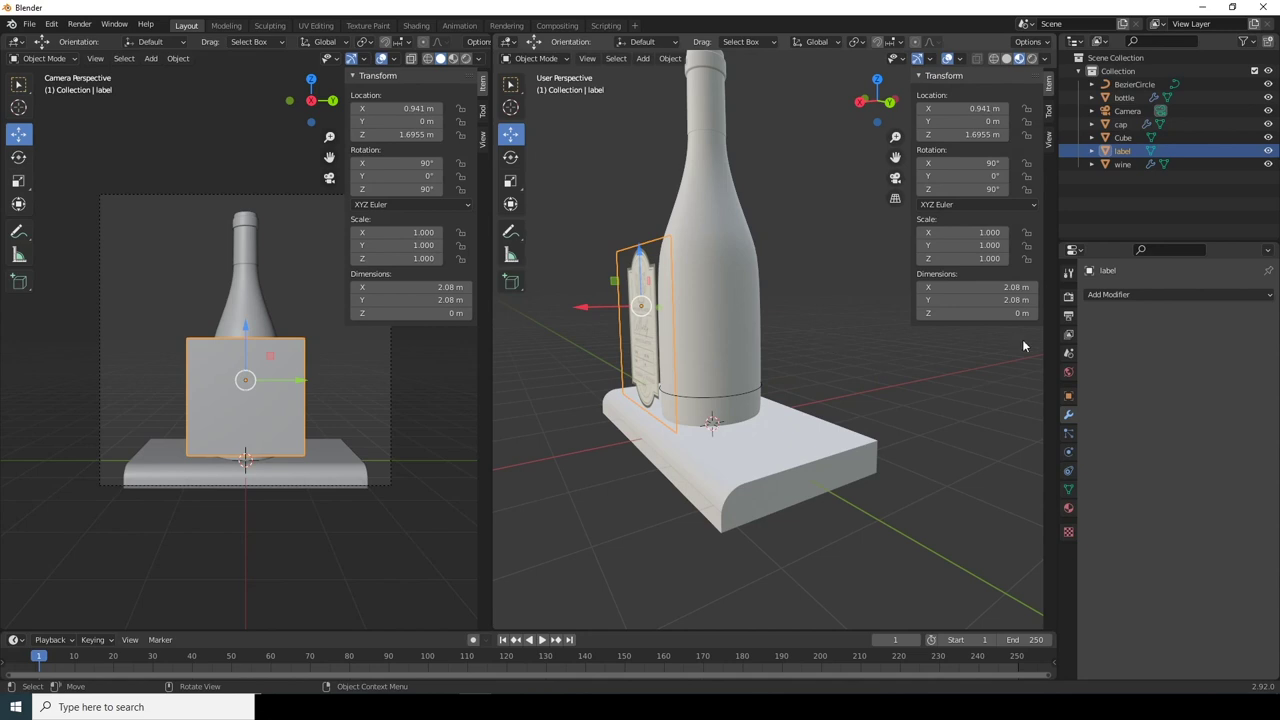
pyautogui.click(1103, 295)
pyautogui.click(1112, 366)
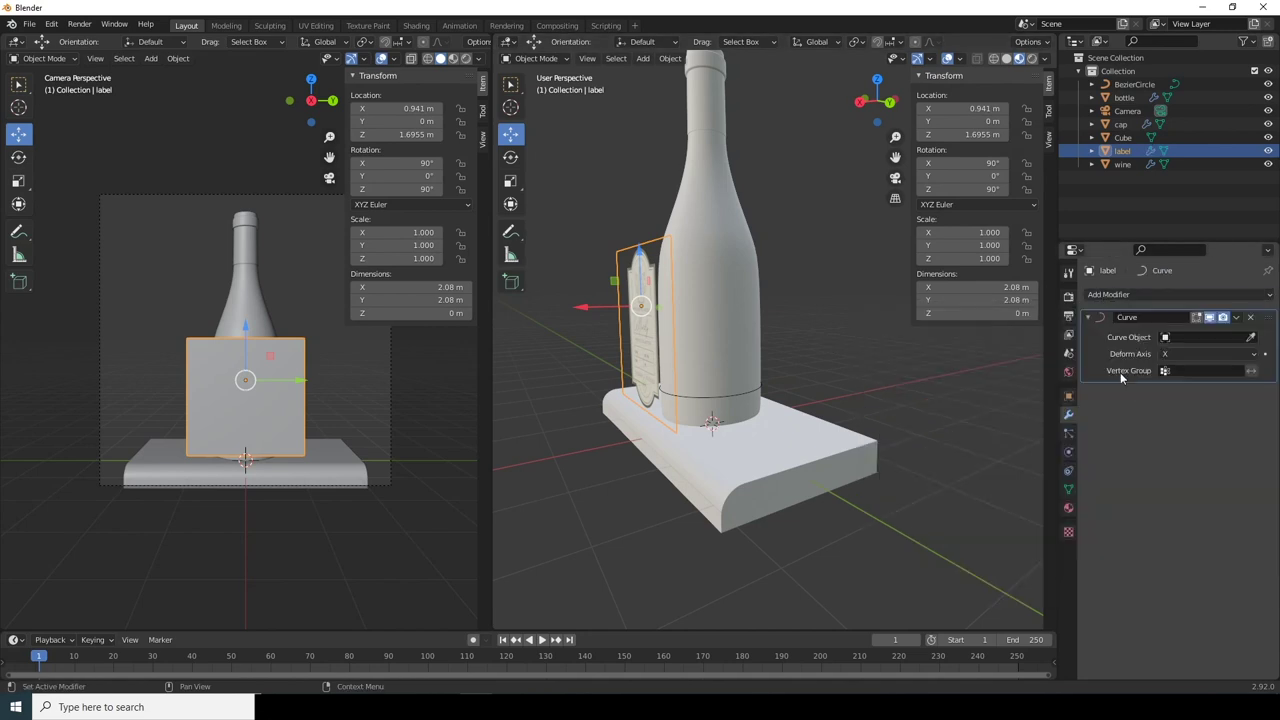
pyautogui.click(1213, 336)
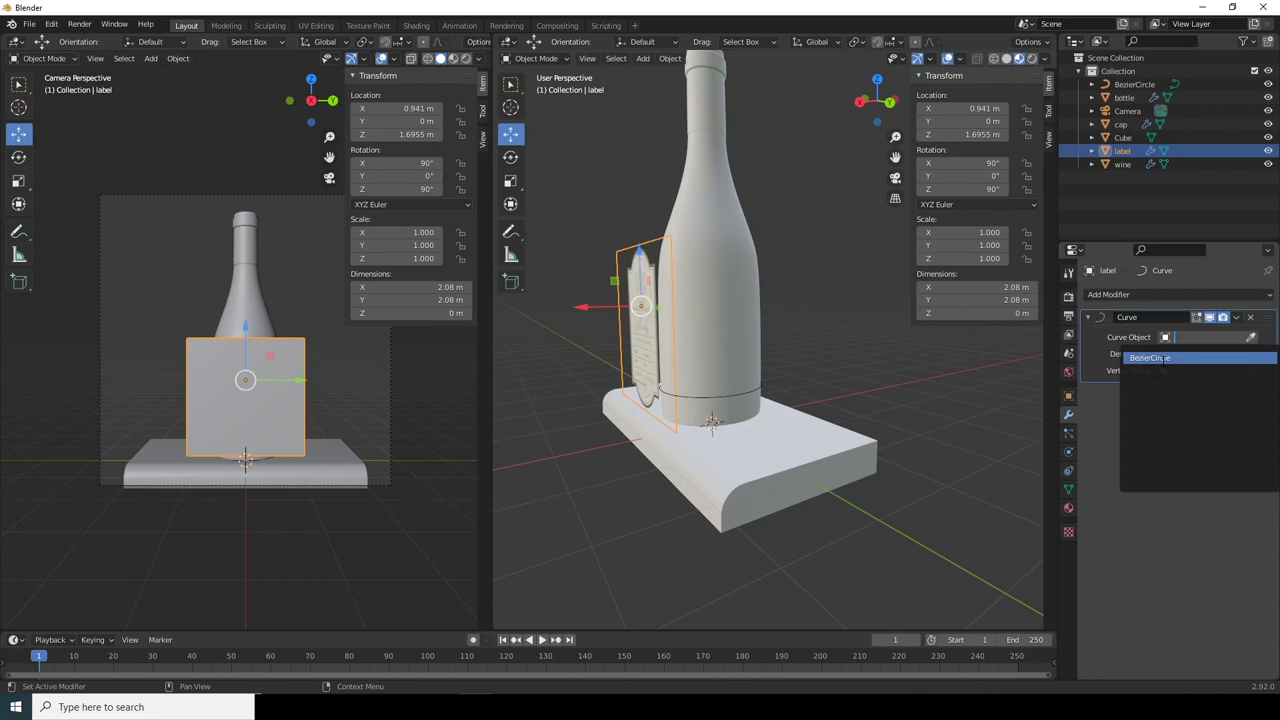
pyautogui.click(1160, 358)
pyautogui.moveTo(700, 370); pyautogui.dragTo(1017, 394, button='middle')
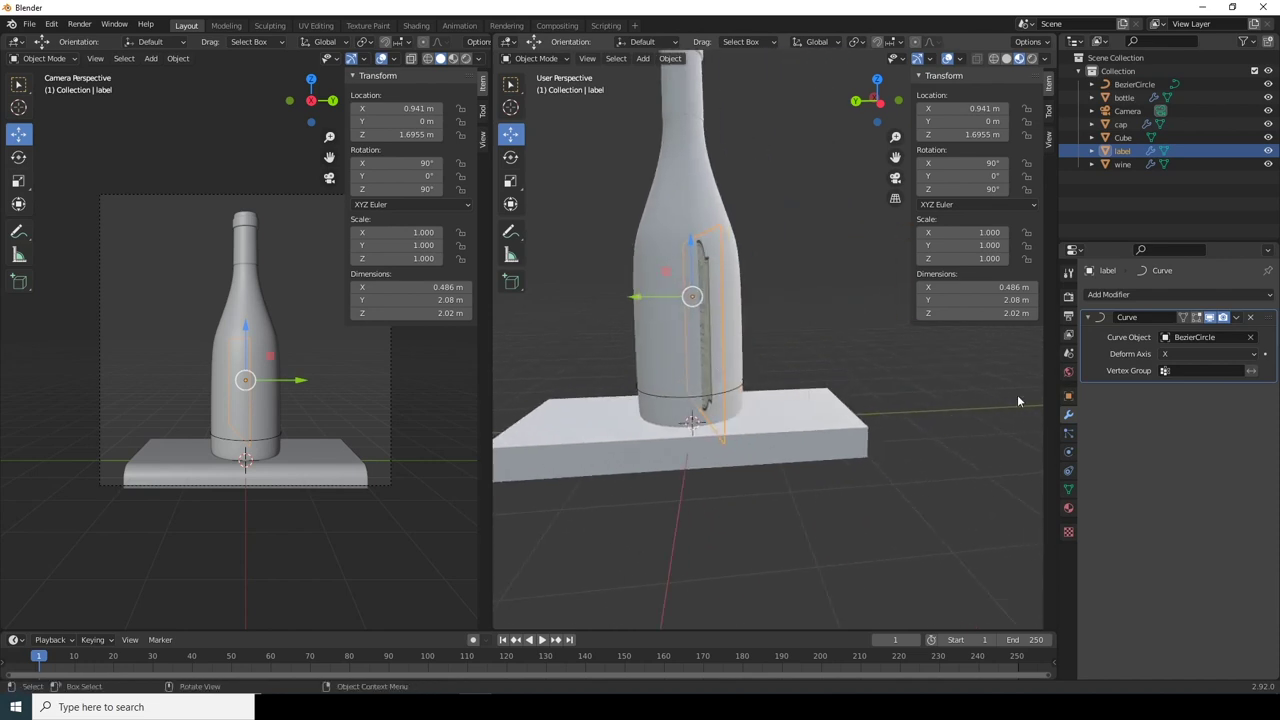
pyautogui.click(1192, 354)
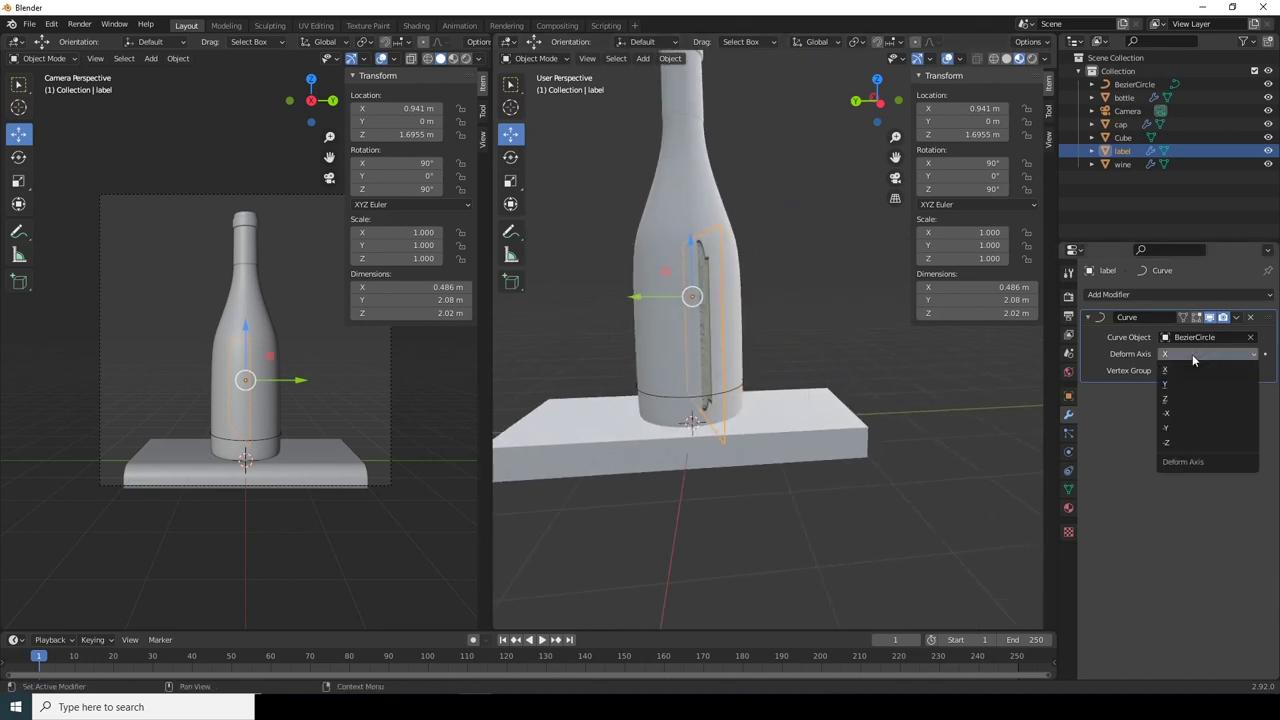
pyautogui.click(1167, 445)
# Step: Move the label and the Bezier circle together up about 1.17 m along Z
pyautogui.moveTo(880, 330); pyautogui.dragTo(733, 388, button='middle')
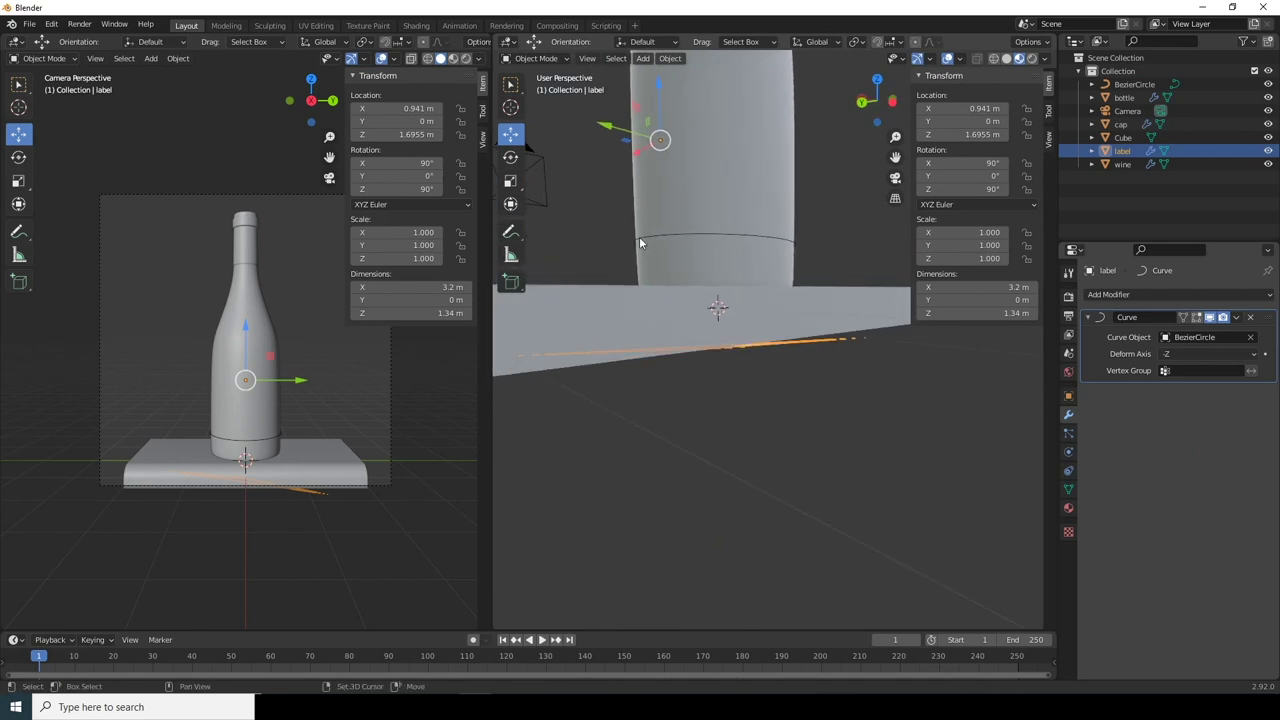
pyautogui.keyDown('shift'); pyautogui.click(639, 236); pyautogui.keyUp('shift')
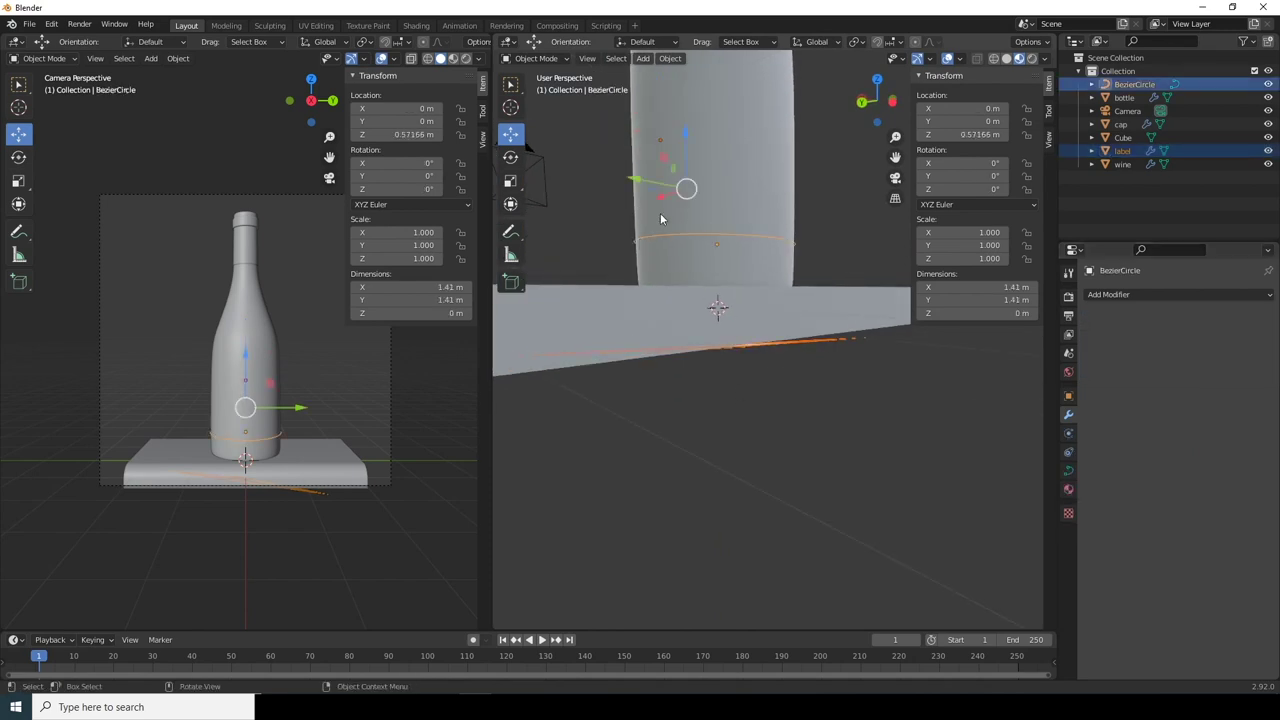
pyautogui.press('g')
pyautogui.press('z')
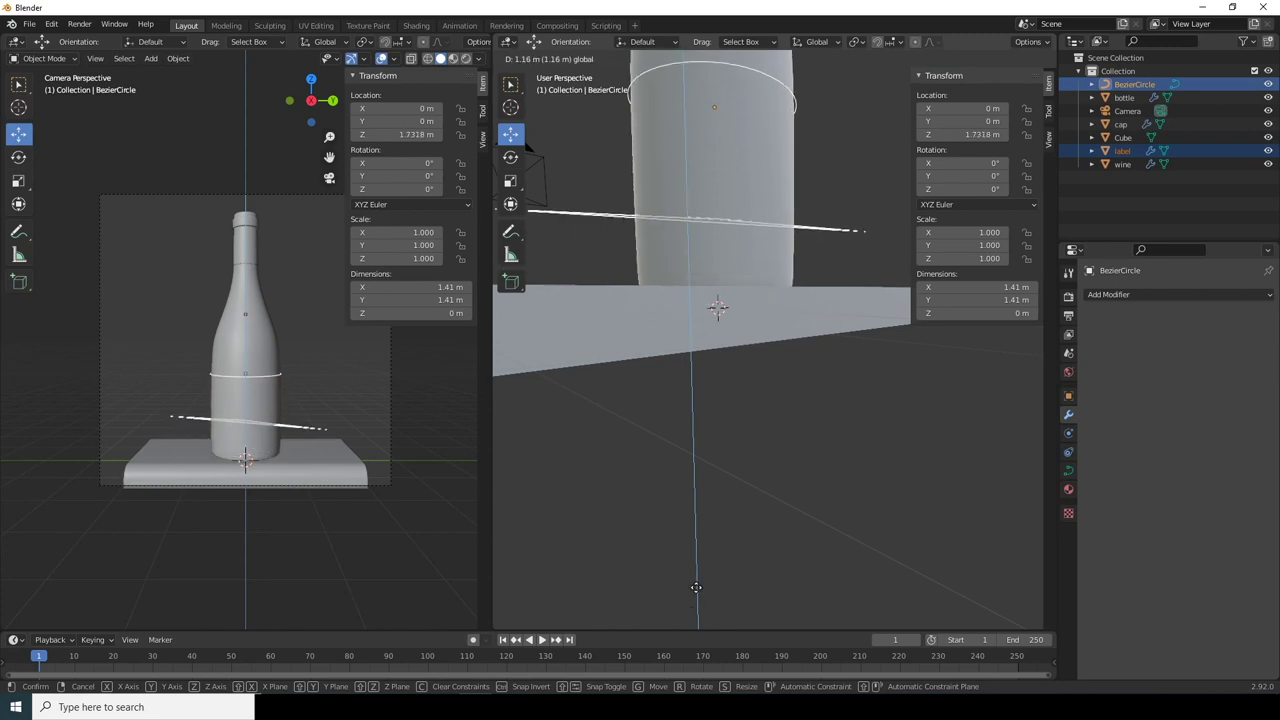
pyautogui.click(789, 585)
pyautogui.moveTo(808, 613); pyautogui.dragTo(642, 379, button='middle')
pyautogui.click(626, 356)
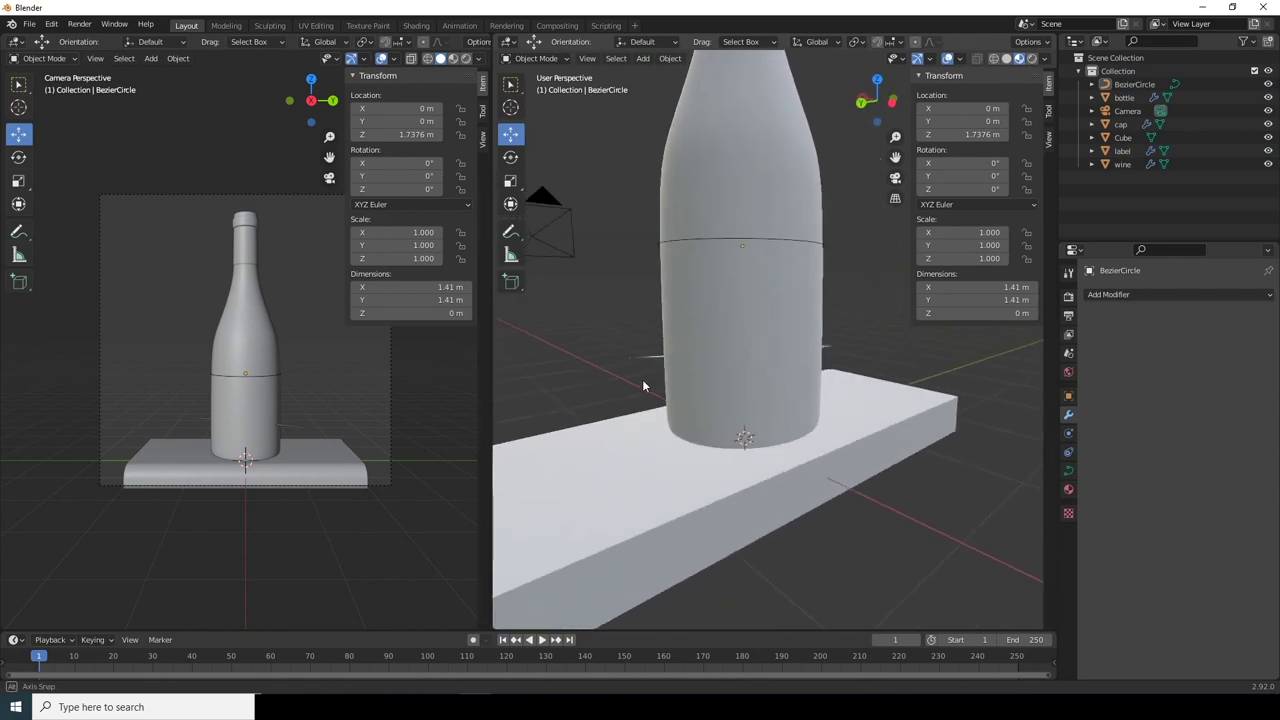
# Step: Set the label's rotation to 90° on Y and 0° on X
pyautogui.click(652, 360)
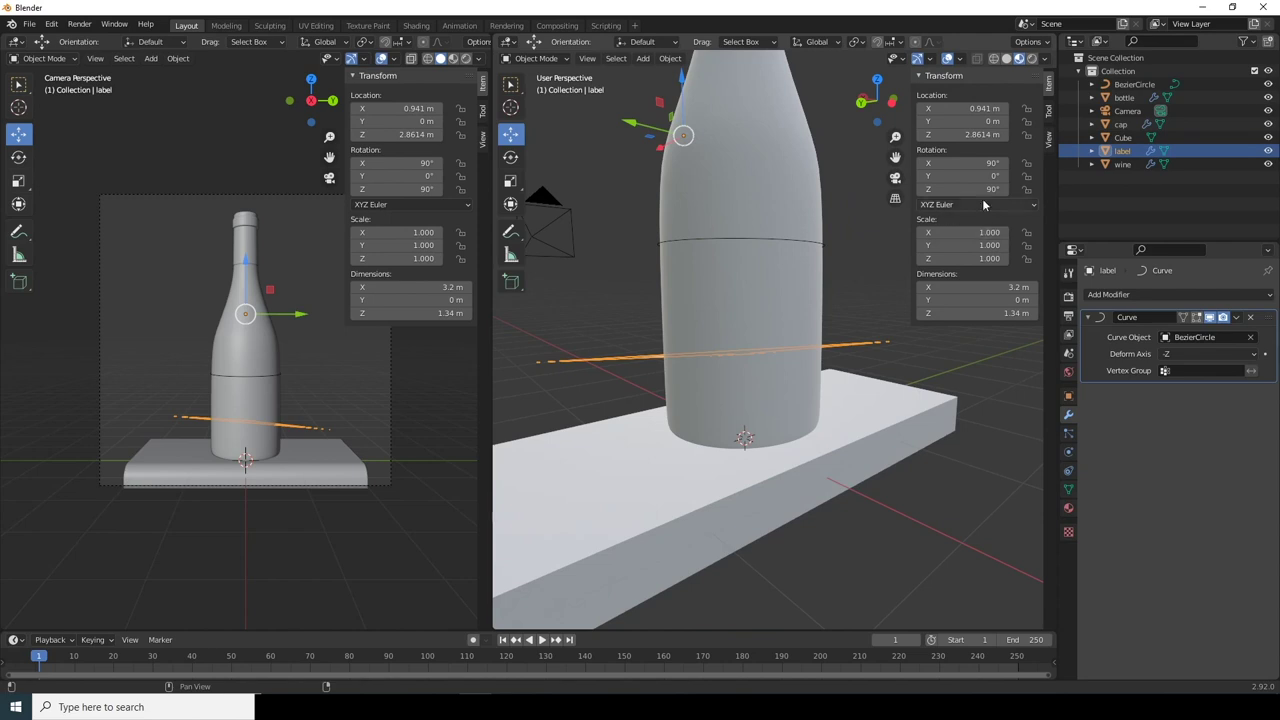
pyautogui.moveTo(990, 176); pyautogui.dragTo(918, 176)
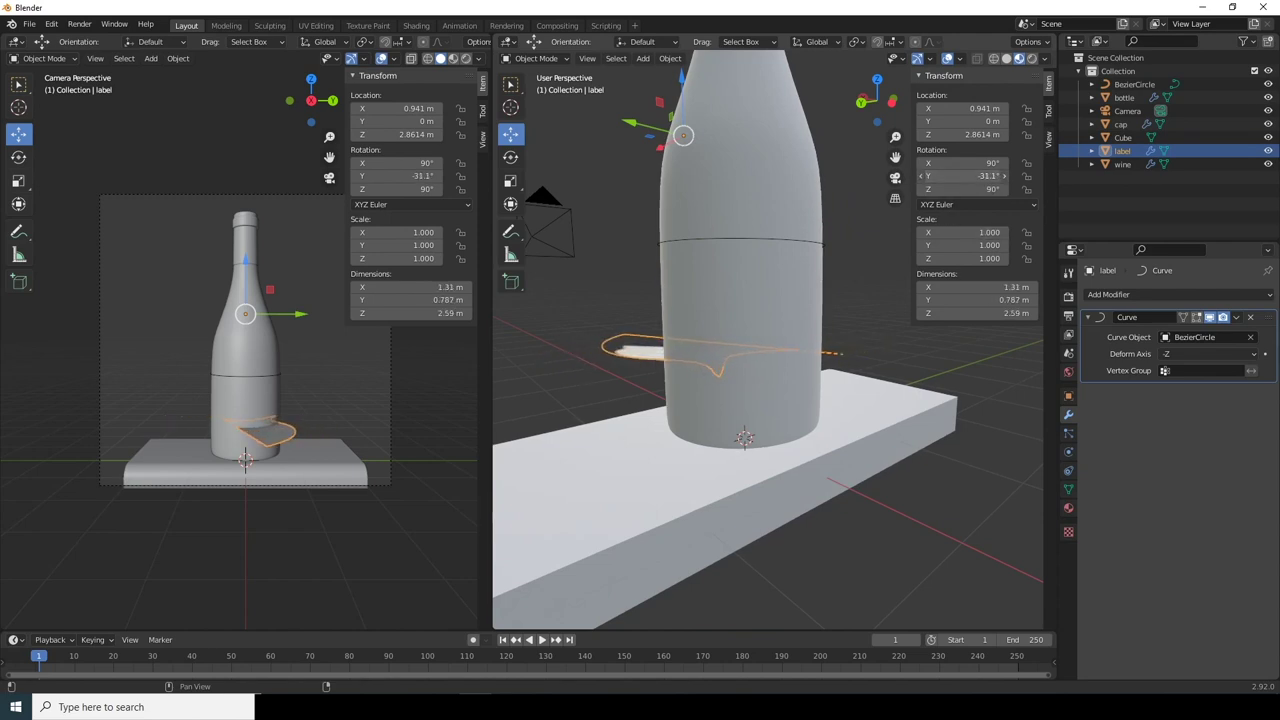
pyautogui.moveTo(753, 224); pyautogui.dragTo(843, 232, button='middle')
pyautogui.click(993, 176)
pyautogui.write('90')
pyautogui.press('Return')
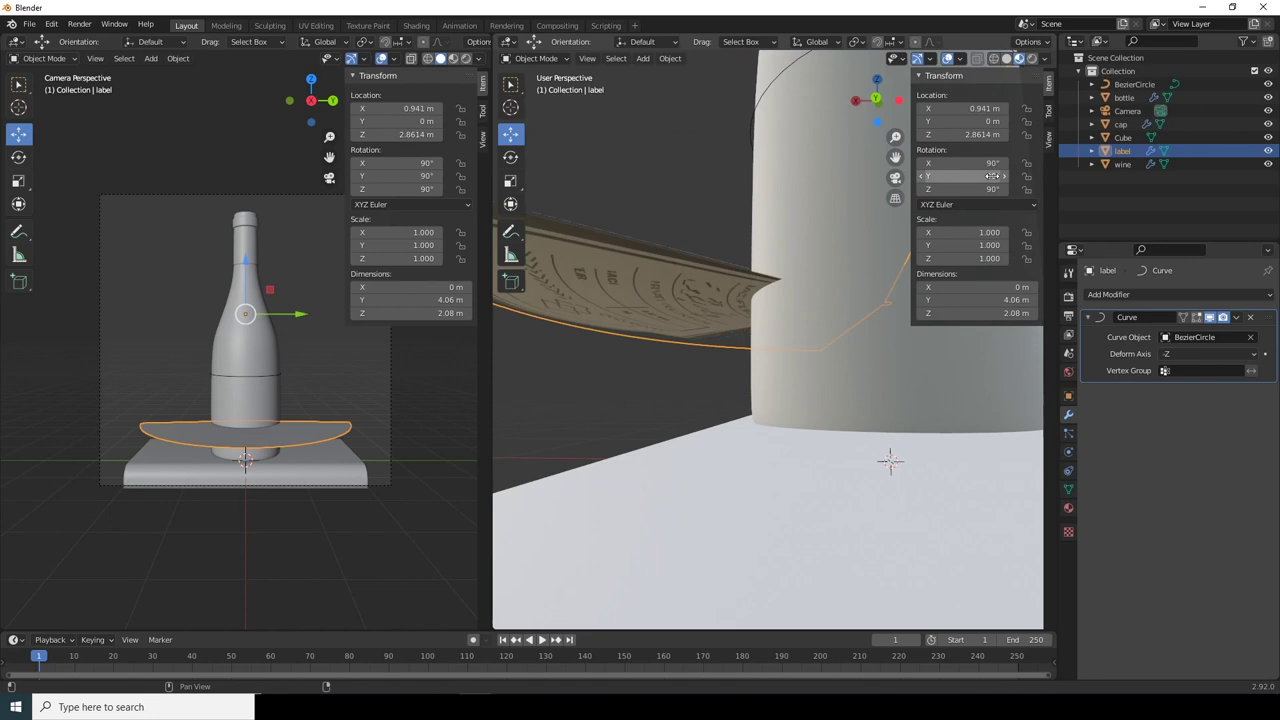
pyautogui.moveTo(697, 317); pyautogui.dragTo(845, 292, button='middle')
pyautogui.moveTo(975, 163); pyautogui.dragTo(894, 163)
pyautogui.click(991, 162)
pyautogui.press('Return')
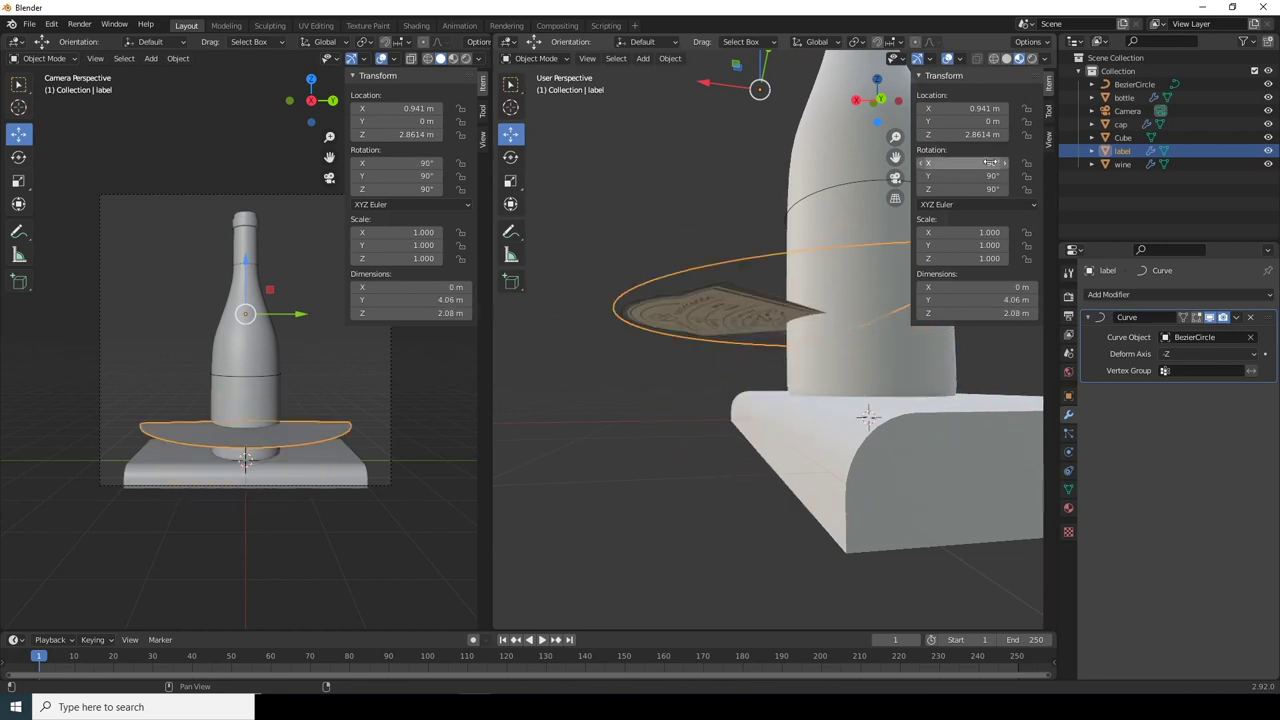
pyautogui.click(990, 163)
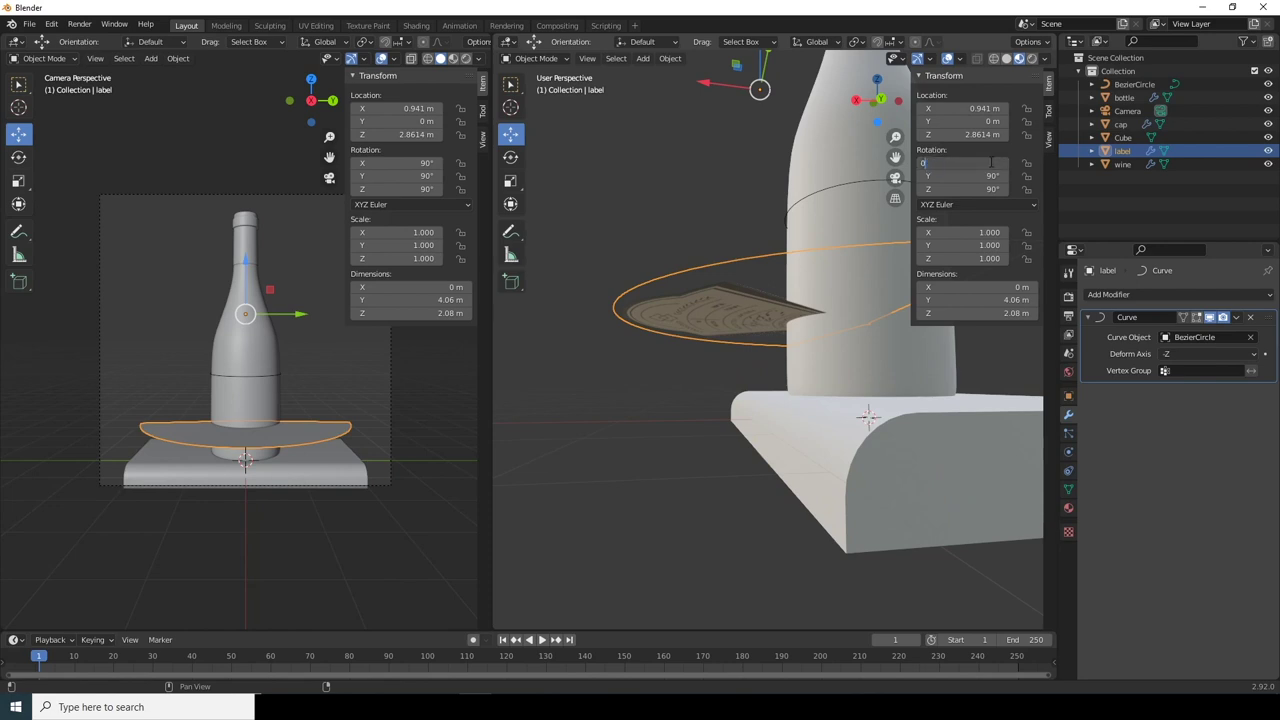
pyautogui.press('Return')
# Step: Set the label's Y rotation to 270° so its artwork faces outward and reads correctly
pyautogui.moveTo(716, 330); pyautogui.dragTo(764, 344, button='middle')
pyautogui.scroll(3, 755, 340)
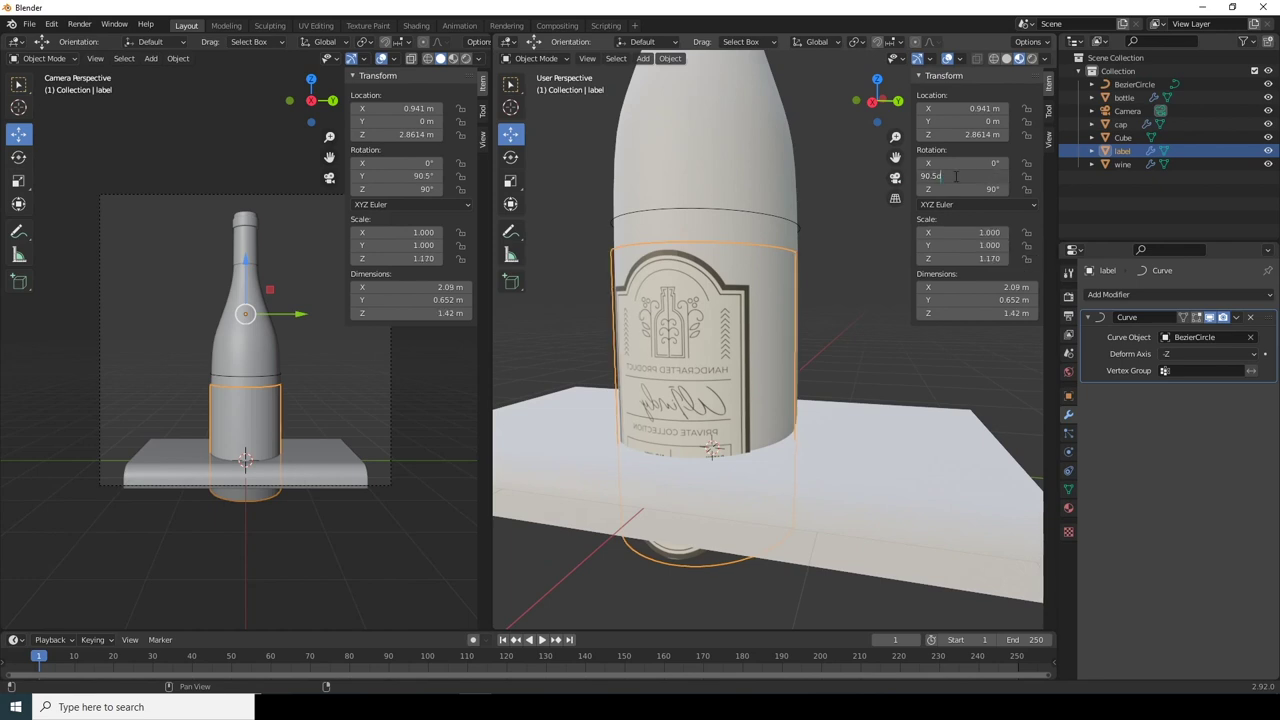
pyautogui.press('Return')
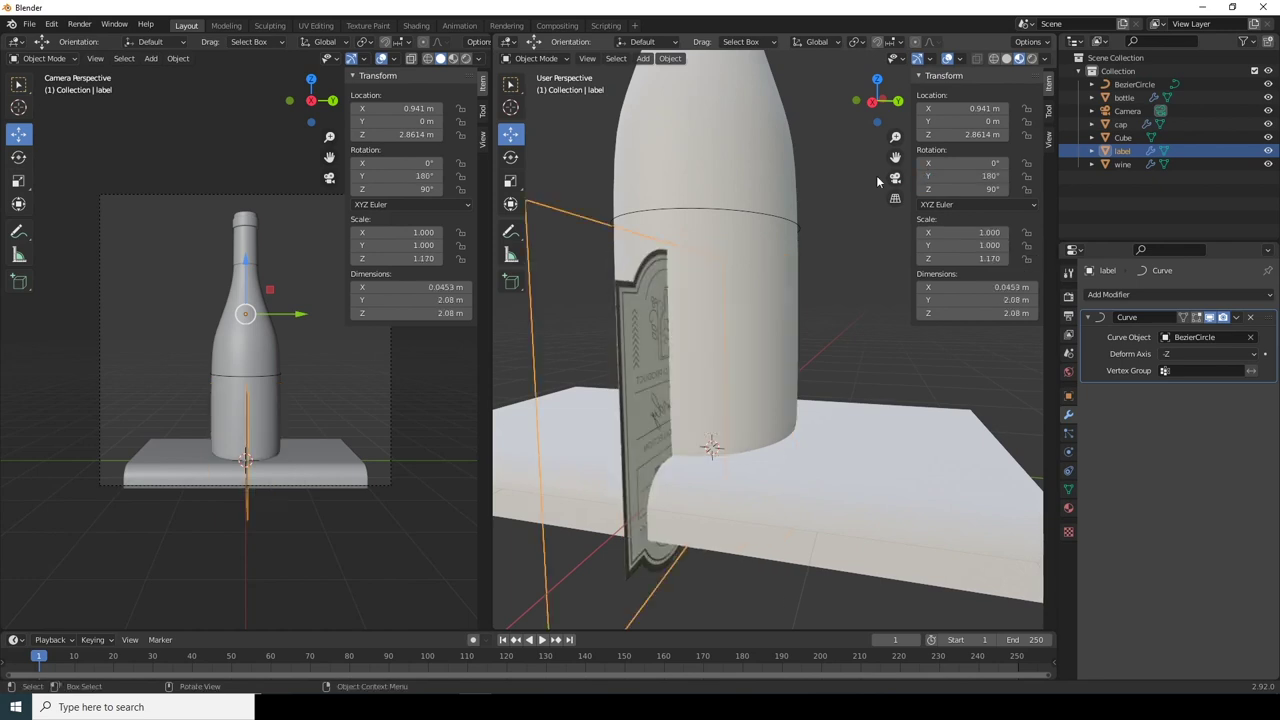
pyautogui.moveTo(747, 236); pyautogui.dragTo(771, 315, button='middle')
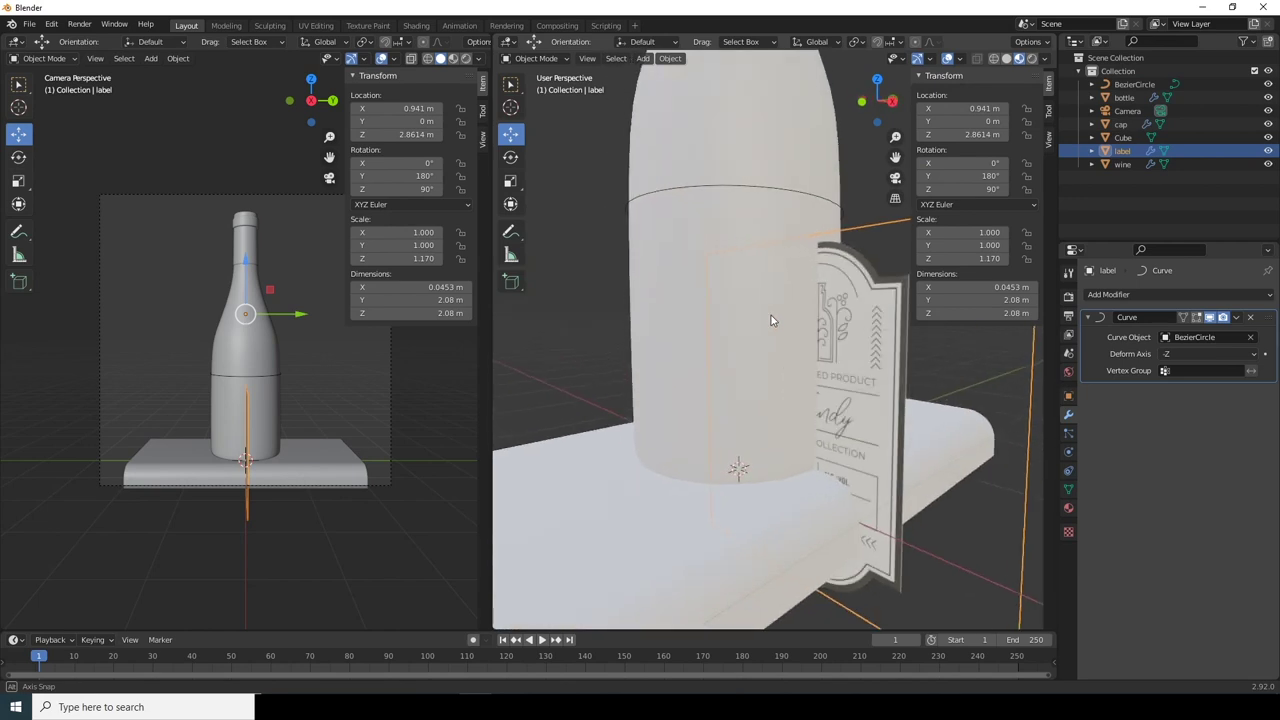
pyautogui.moveTo(985, 176); pyautogui.dragTo(1060, 176)
pyautogui.click(991, 176)
pyautogui.write('0')
pyautogui.press('Return')
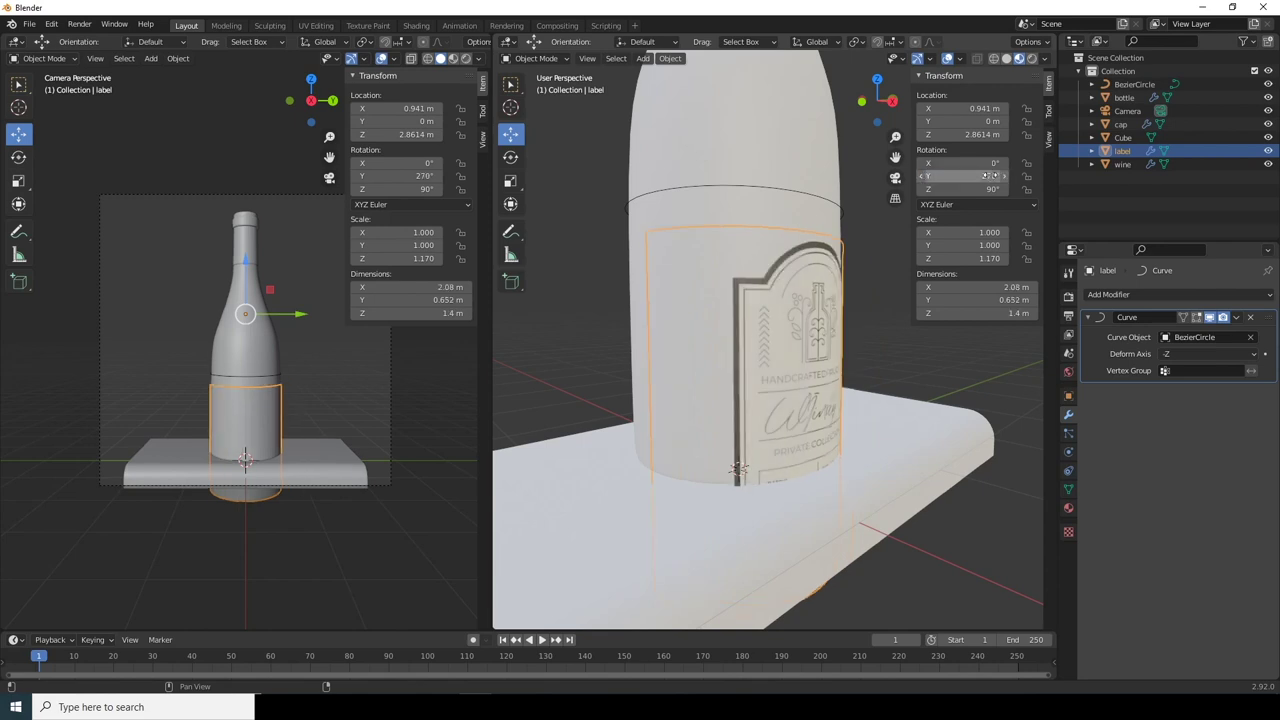
# Step: Move the label and the Bezier circle together up about 0.82 m along Z so the label sits above the base
pyautogui.moveTo(880, 240); pyautogui.dragTo(689, 333, button='middle')
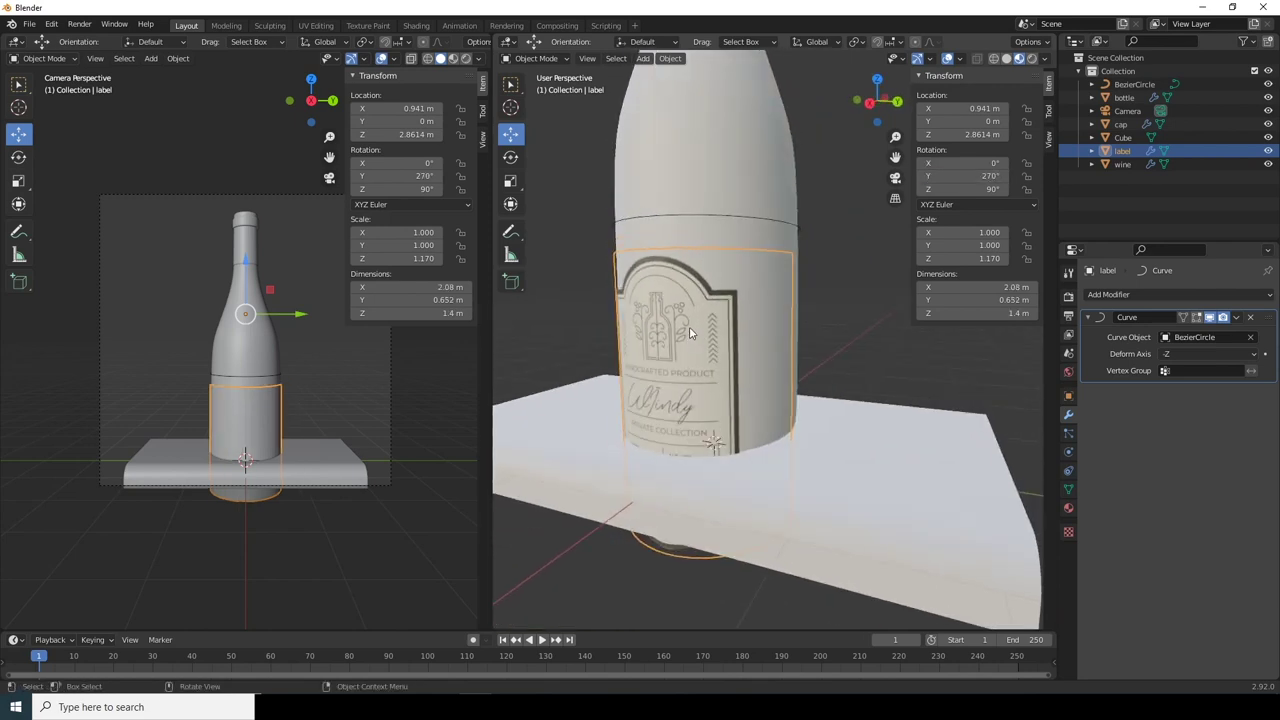
pyautogui.keyDown('shift'); pyautogui.click(632, 224); pyautogui.keyUp('shift')
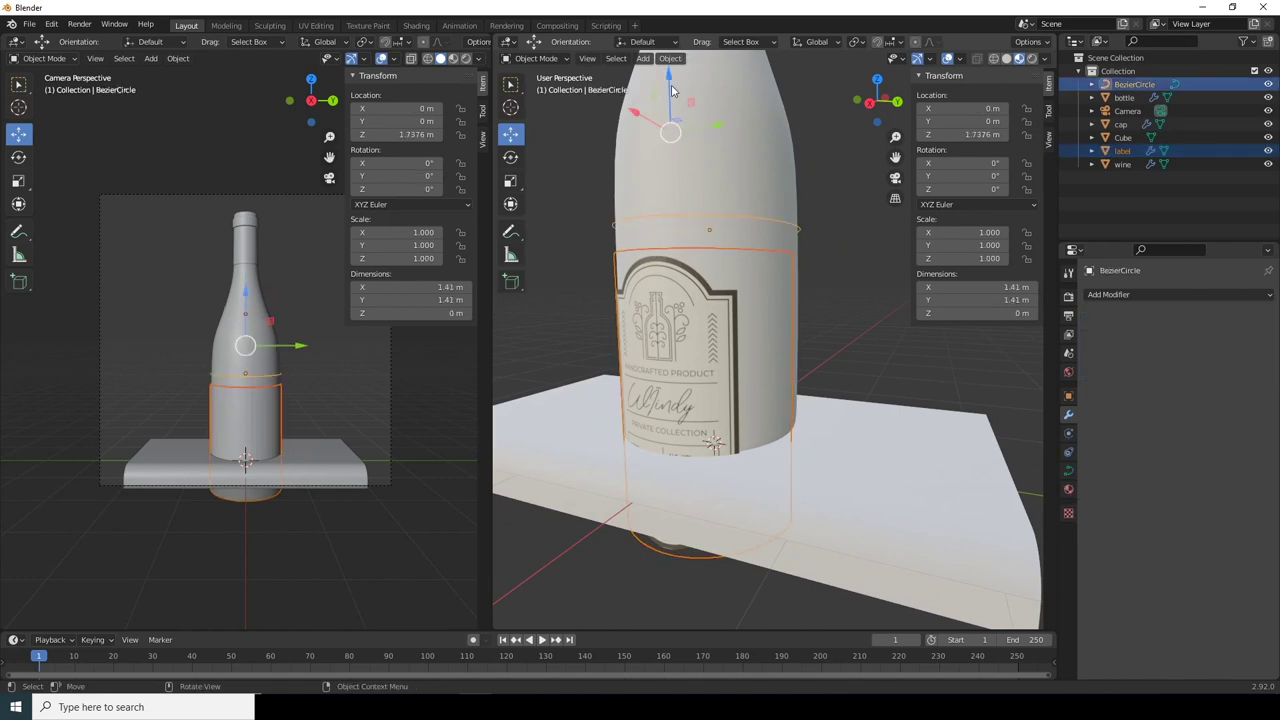
pyautogui.moveTo(670, 82); pyautogui.dragTo(681, 523)
pyautogui.click(804, 328)
# Step: Scale the Bezier circle's points down by about 0.988 in Edit Mode to fit the label closer to the bottle
pyautogui.moveTo(804, 328); pyautogui.dragTo(681, 405, button='middle')
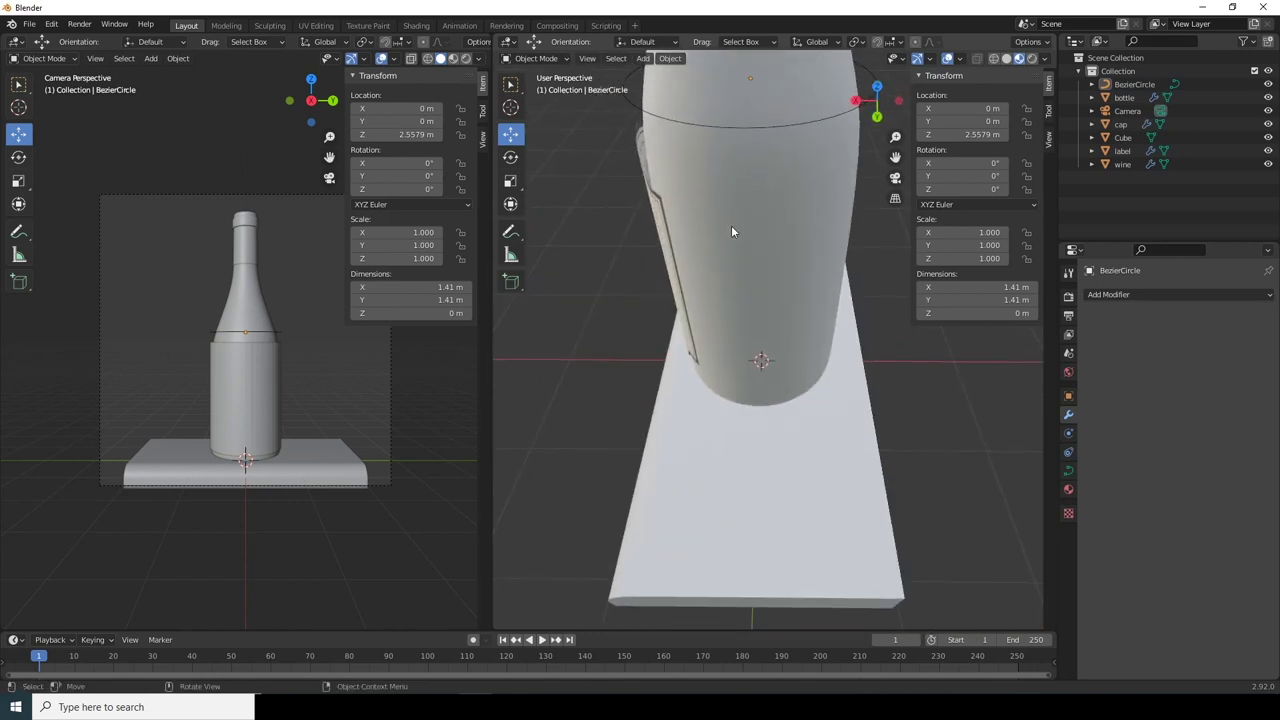
pyautogui.click(703, 128)
pyautogui.press('Tab')
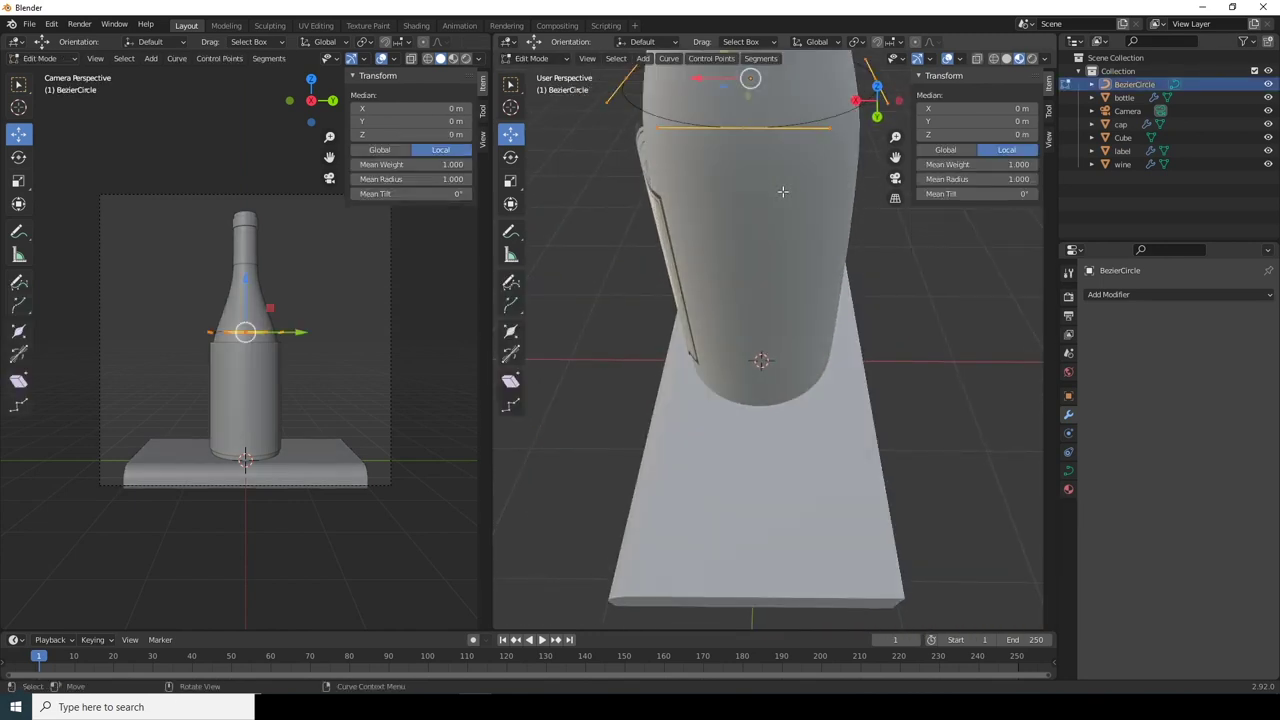
pyautogui.scroll(-2, 782, 259)
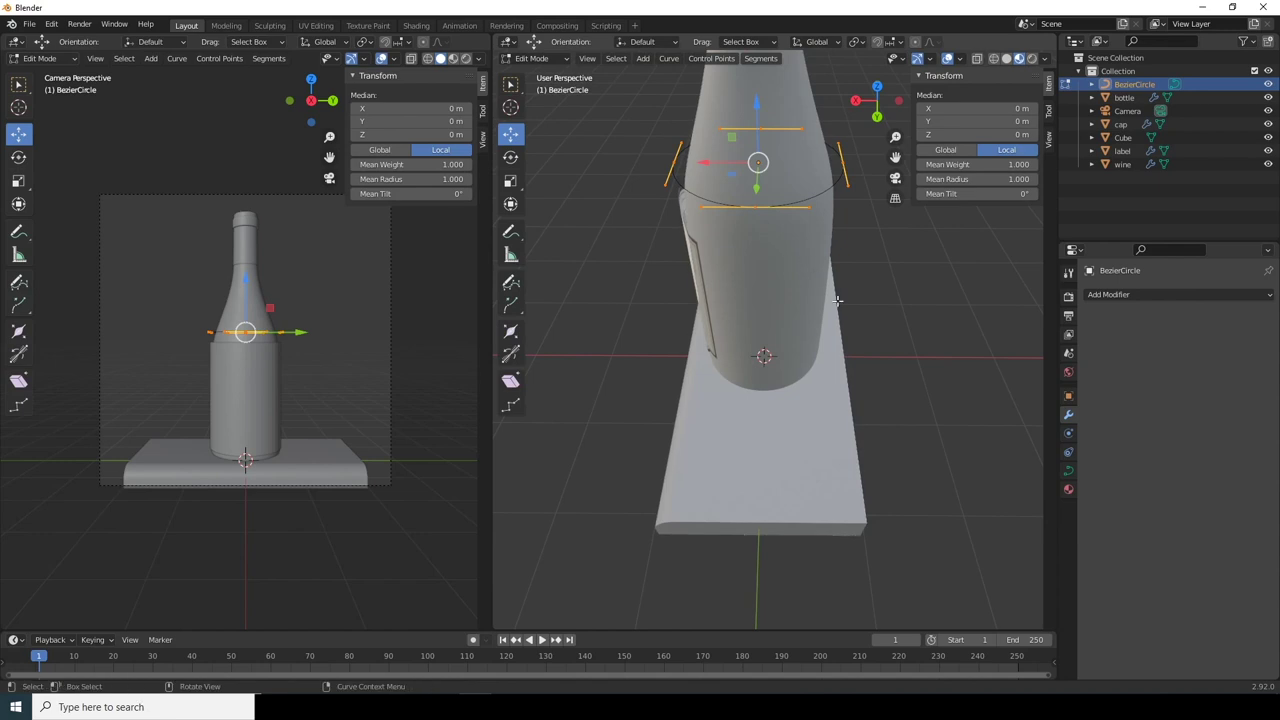
pyautogui.press('s')
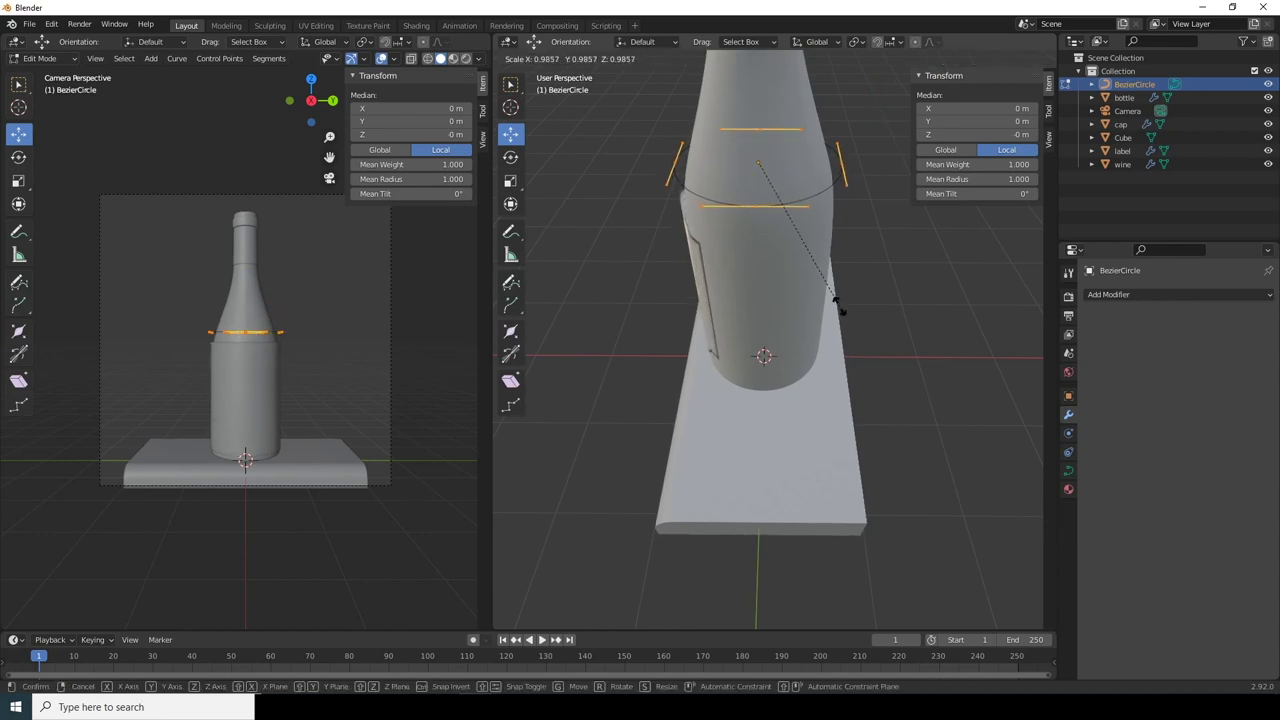
pyautogui.click(839, 307)
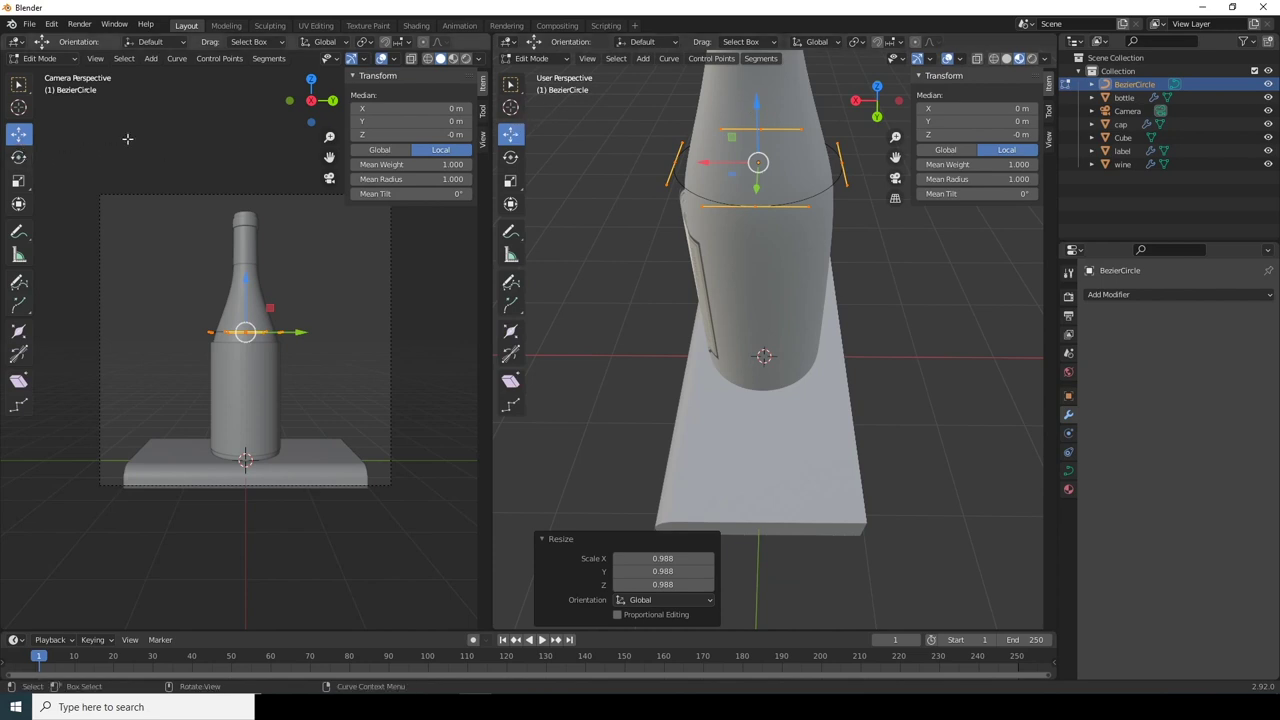
pyautogui.click(600, 113)
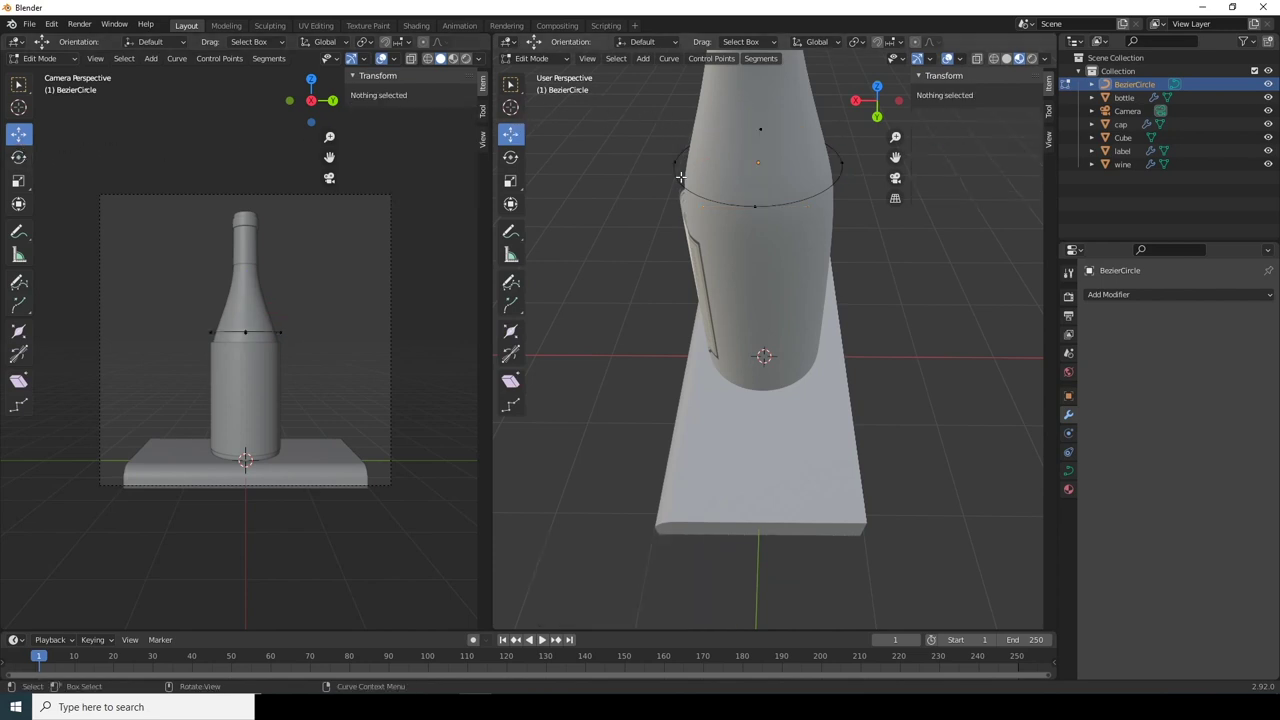
pyautogui.press('Tab')
pyautogui.moveTo(751, 108); pyautogui.dragTo(760, 125)
pyautogui.click(617, 214)
pyautogui.moveTo(617, 214); pyautogui.dragTo(722, 187, button='middle')
pyautogui.click(722, 187)
pyautogui.hotkey('ctrl', 'z')
pyautogui.hotkey('ctrl', 'z')
pyautogui.hotkey('ctrl', 'z')
# Step: Scale the wrapped label down uniformly by about 0.87
pyautogui.click(808, 256)
pyautogui.moveTo(766, 286); pyautogui.dragTo(814, 349, button='middle')
pyautogui.click(752, 319)
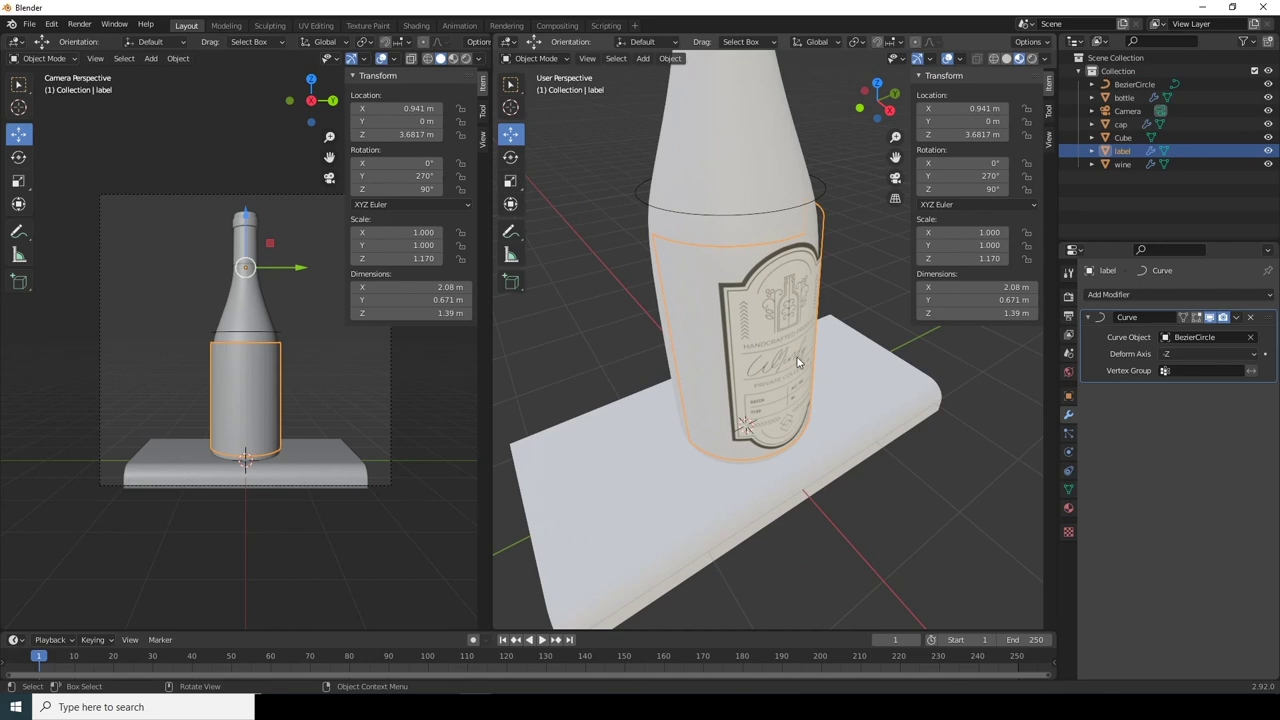
pyautogui.scroll(-4, 777, 271)
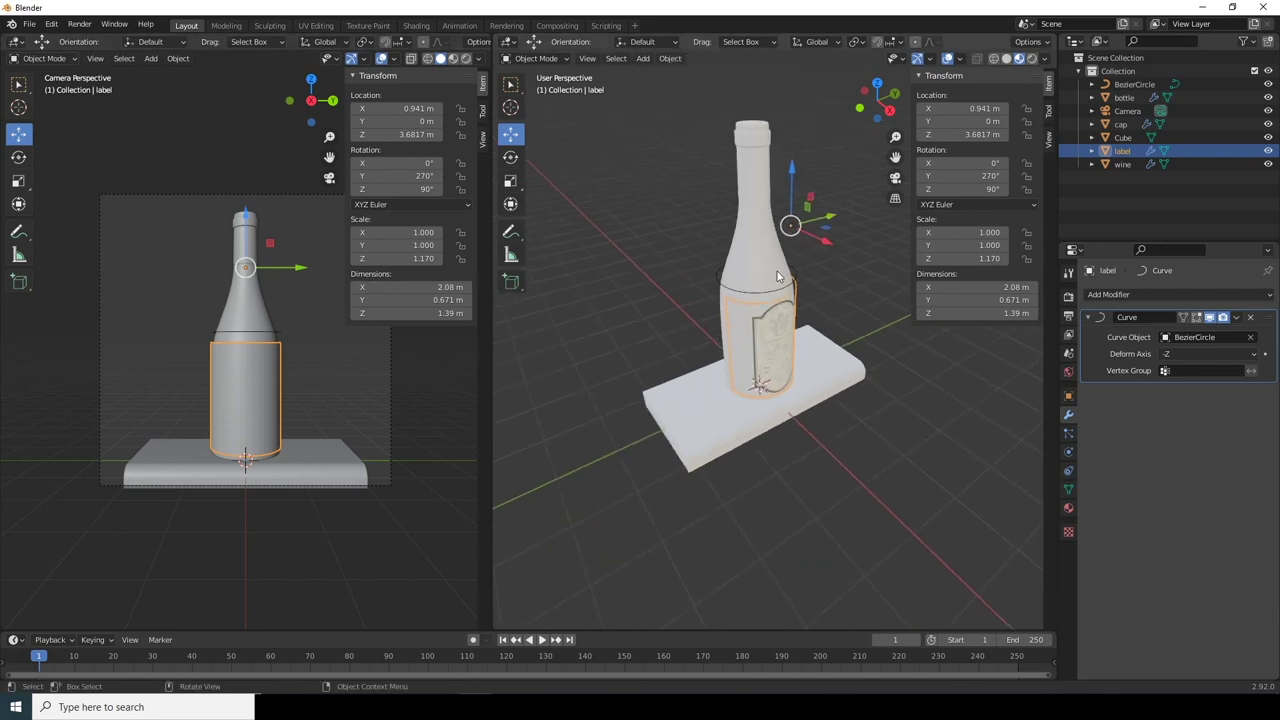
pyautogui.scroll(4, 804, 250)
pyautogui.moveTo(804, 282); pyautogui.dragTo(683, 283, button='middle')
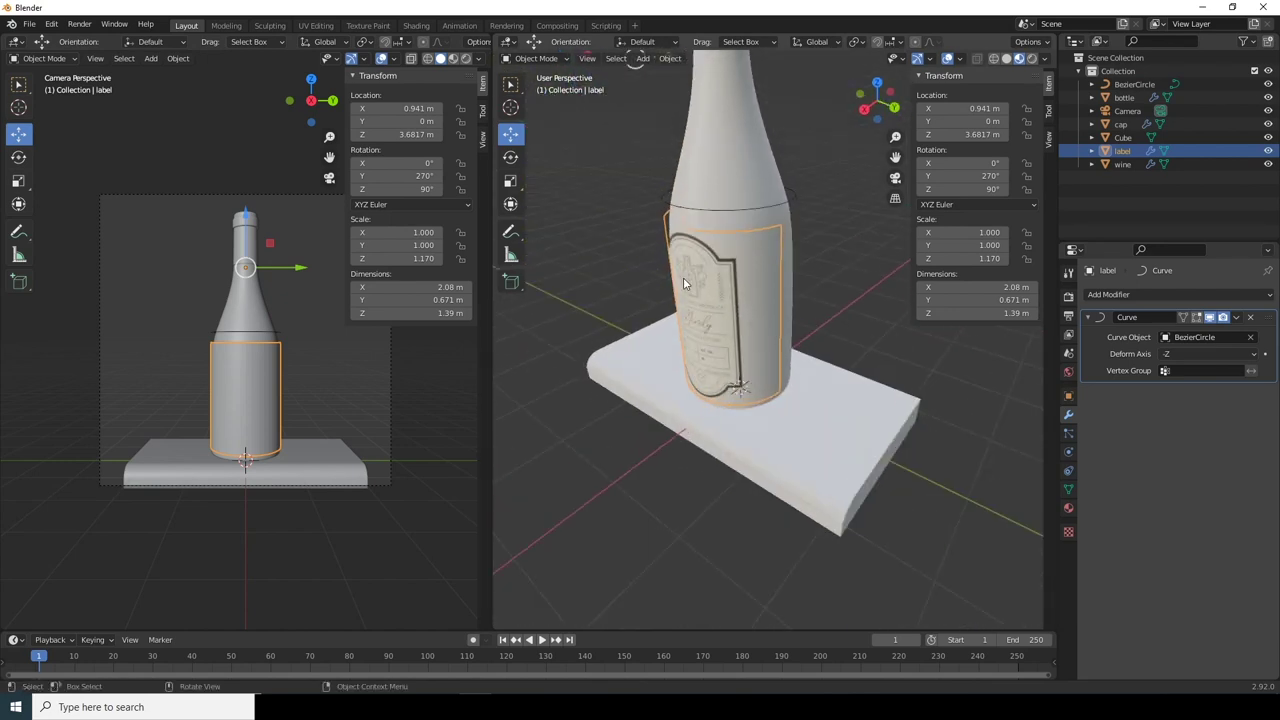
pyautogui.press('s')
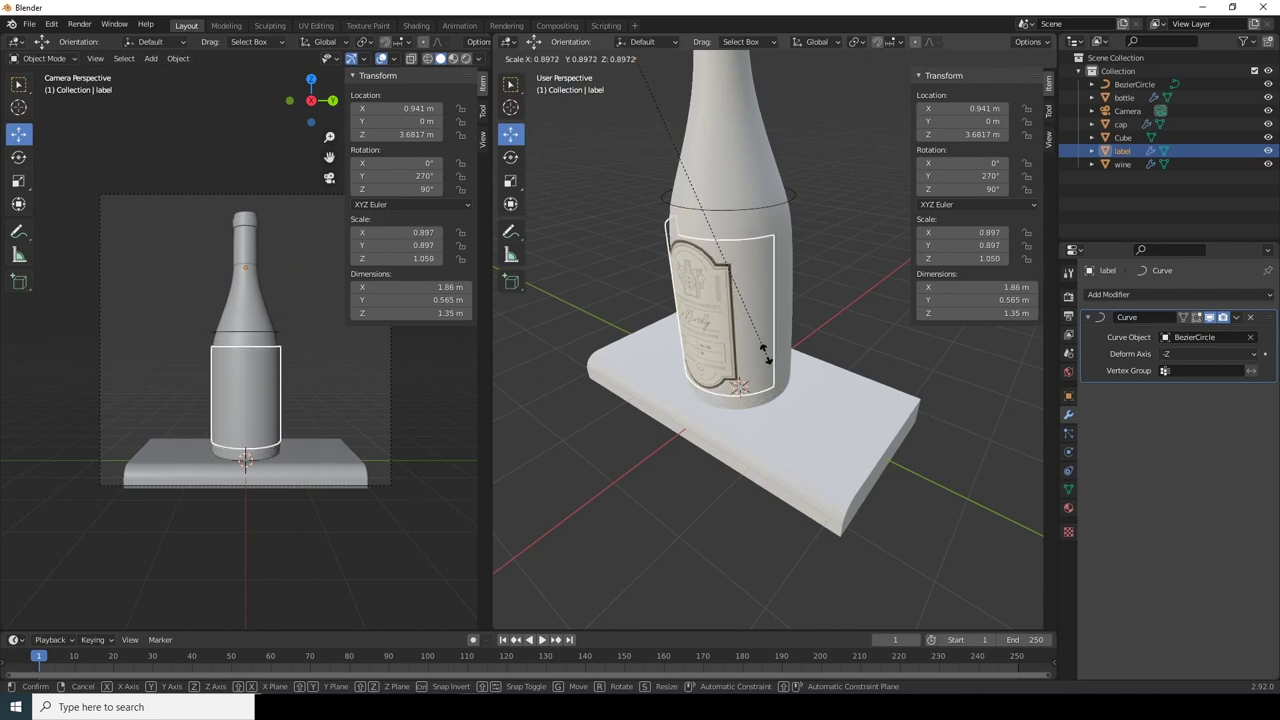
pyautogui.click(765, 345)
# Step: View the label from the front and switch the camera viewport to rendered shading
pyautogui.moveTo(787, 319)
pyautogui.mouseDown(button='middle')
pyautogui.moveTo(714, 353)
pyautogui.moveTo(685, 350)
pyautogui.moveTo(678, 328)
pyautogui.moveTo(830, 303)
pyautogui.moveTo(830, 324)
pyautogui.moveTo(832, 297)
pyautogui.moveTo(786, 311)
pyautogui.mouseUp(button='middle')
pyautogui.click(829, 306)
pyautogui.click(265, 350)
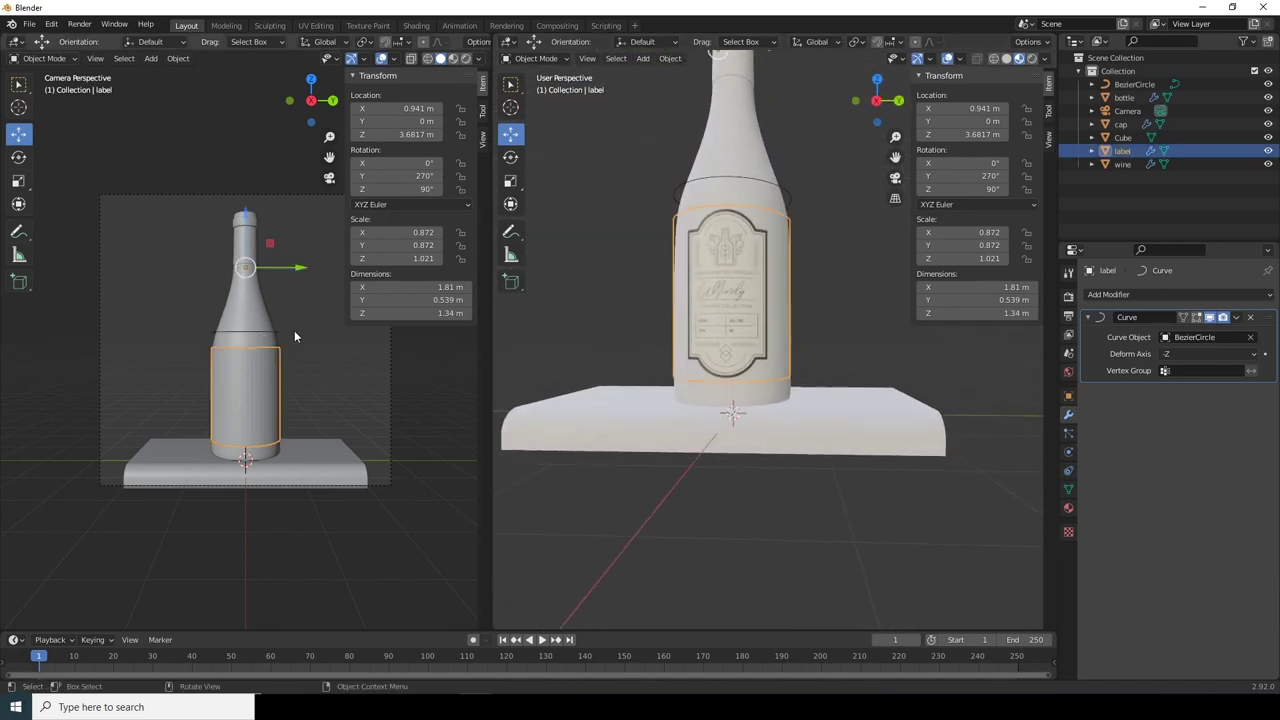
pyautogui.click(465, 59)
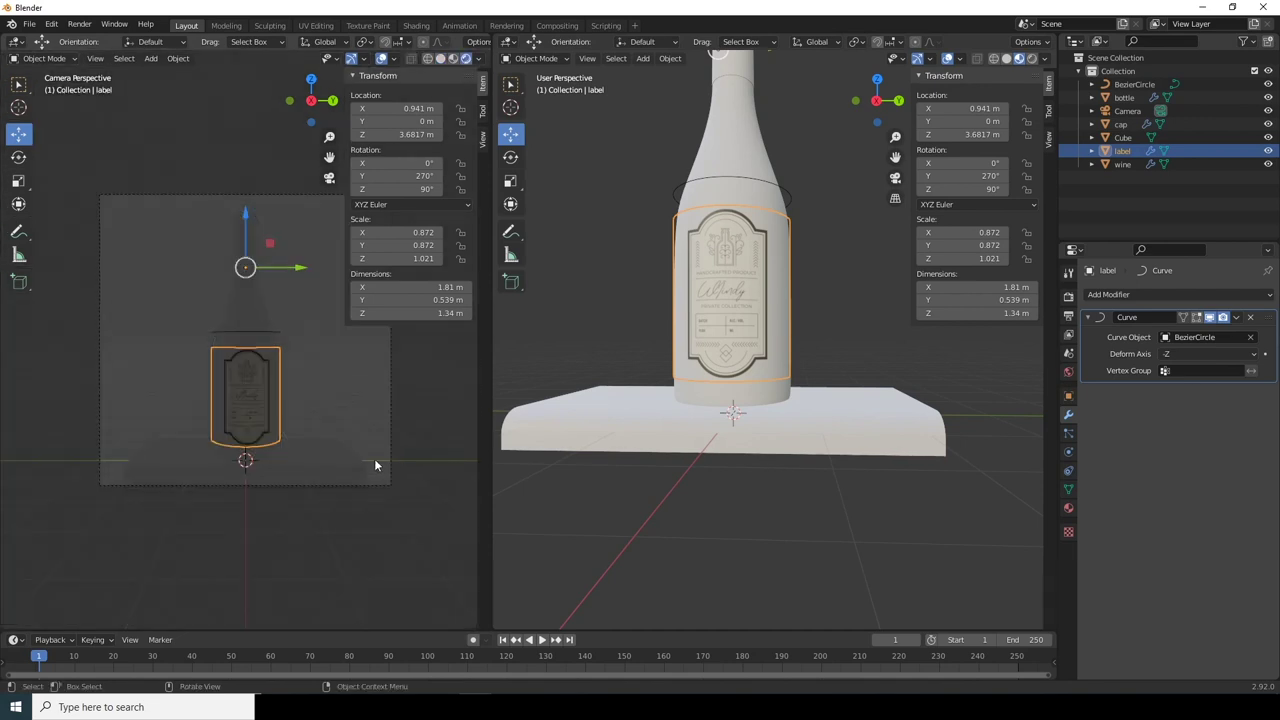
# Step: Apply the label's Curve modifier and delete the leftover Bezier circle around the bottle
pyautogui.click(752, 270)
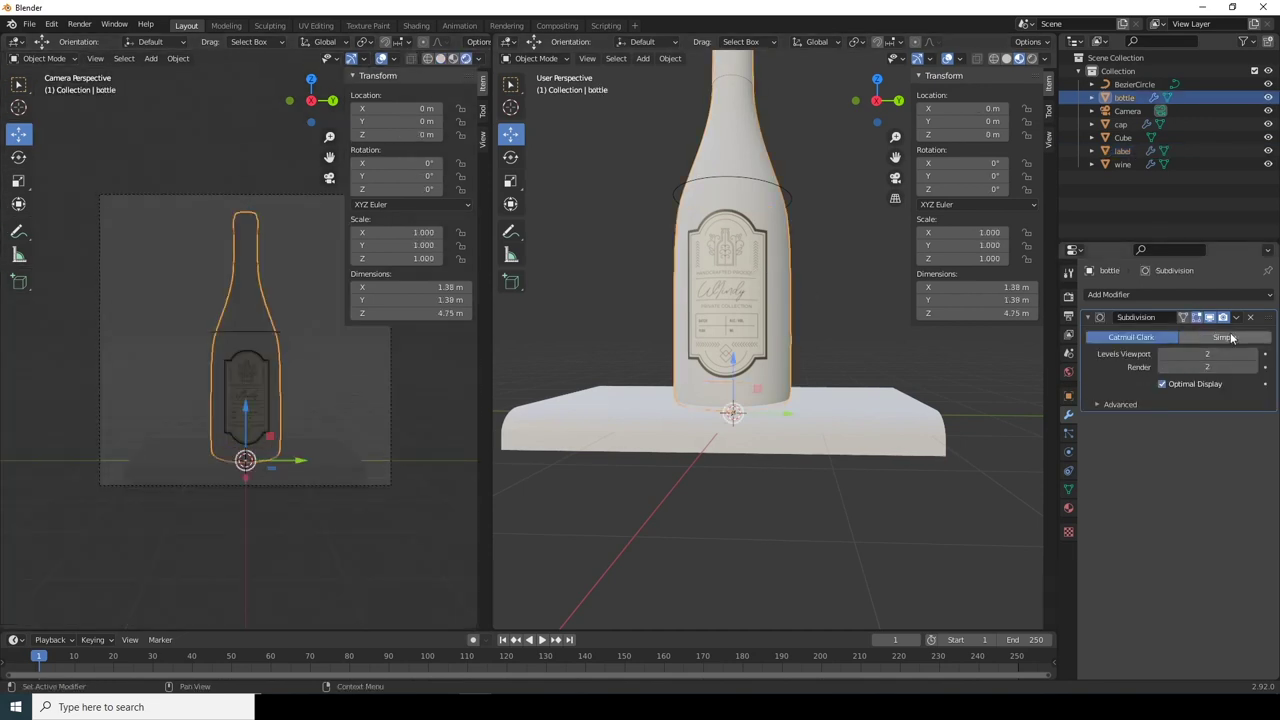
pyautogui.click(713, 277)
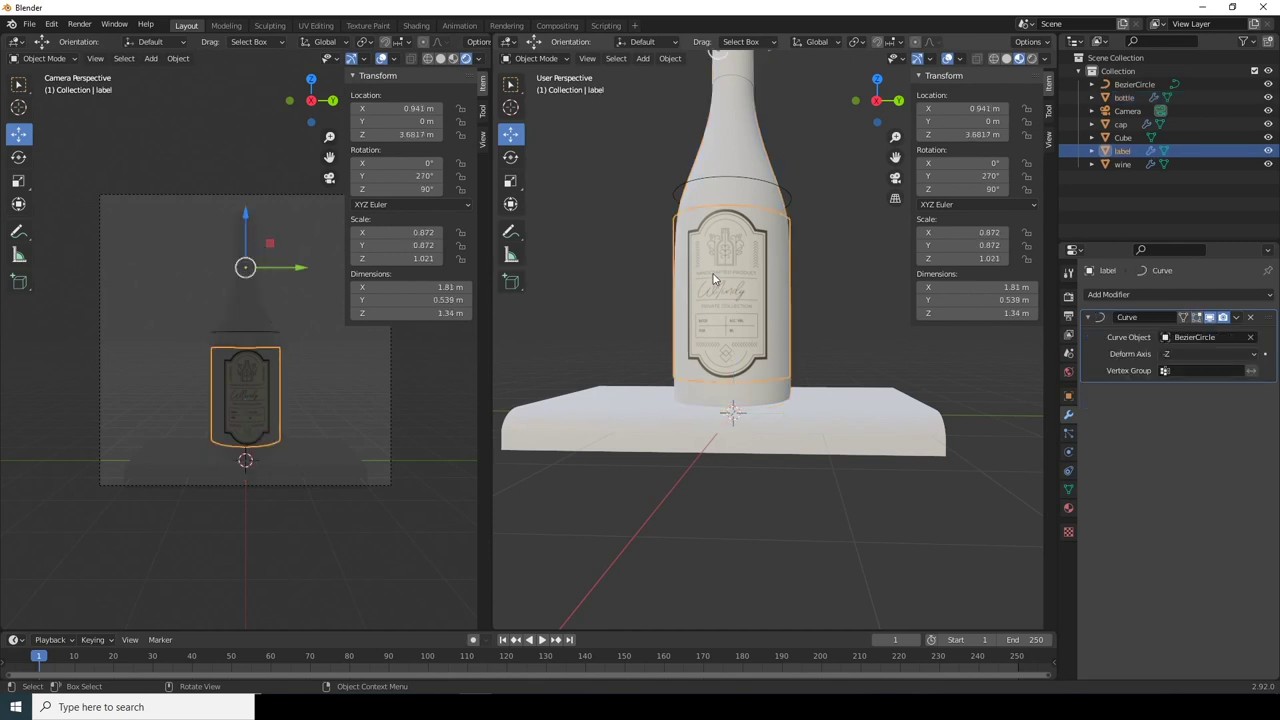
pyautogui.click(1236, 318)
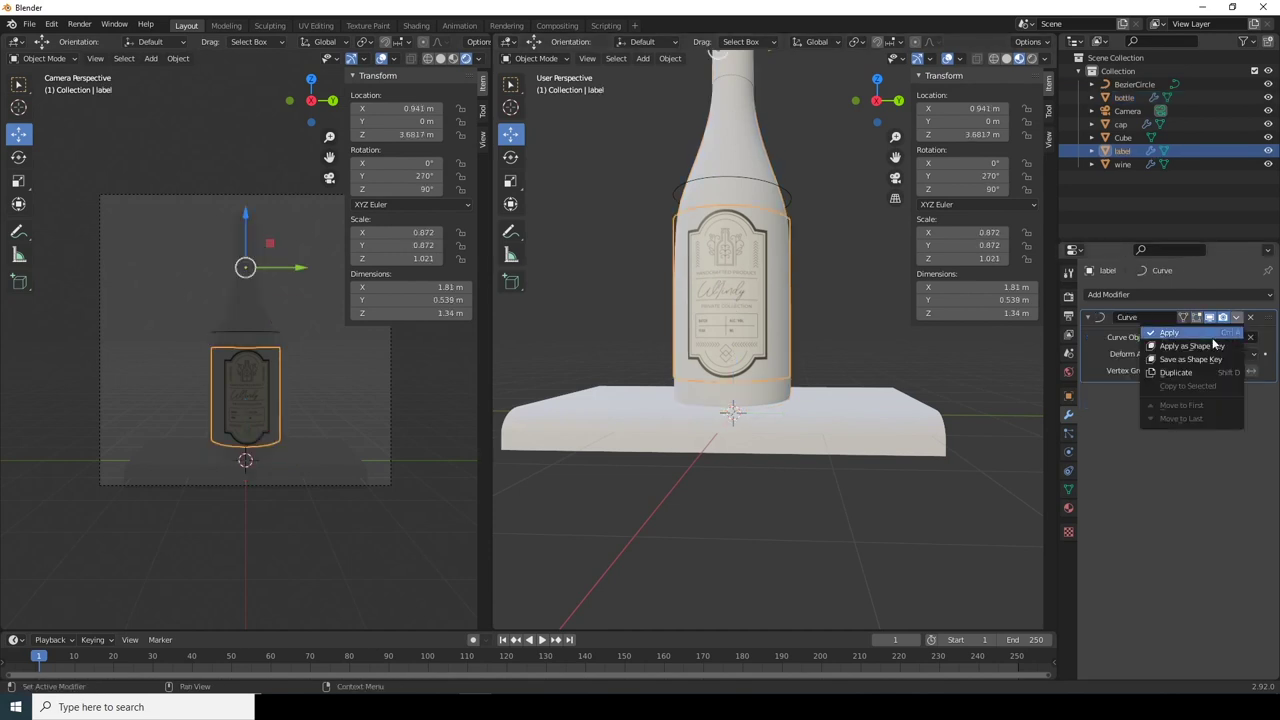
pyautogui.click(1213, 336)
pyautogui.click(799, 195)
pyautogui.click(790, 199)
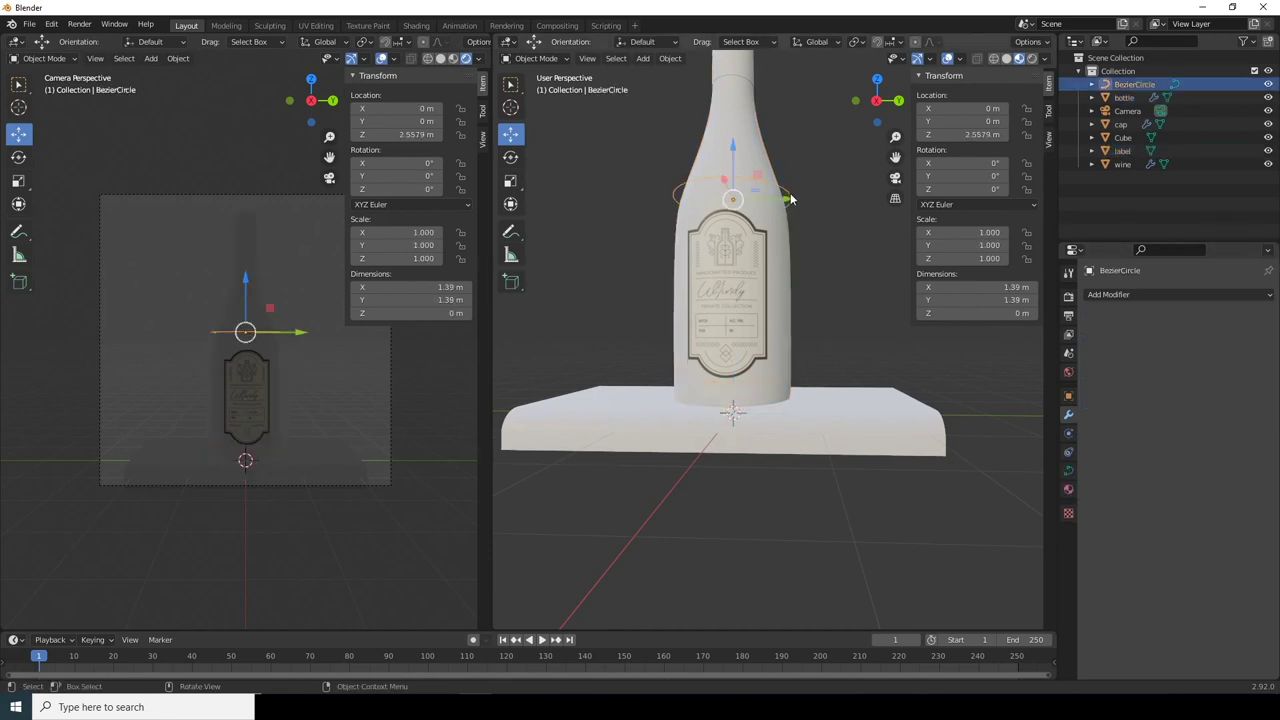
pyautogui.press('Delete')
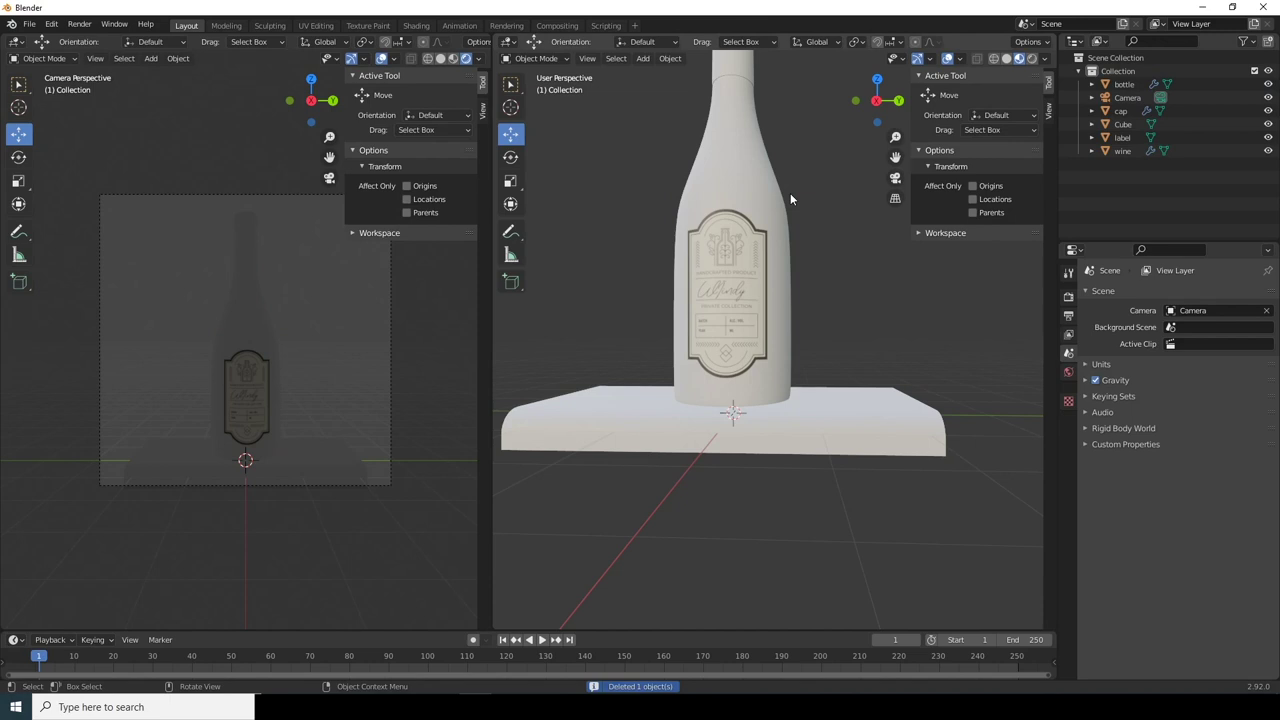
pyautogui.click(716, 320)
pyautogui.click(845, 312)
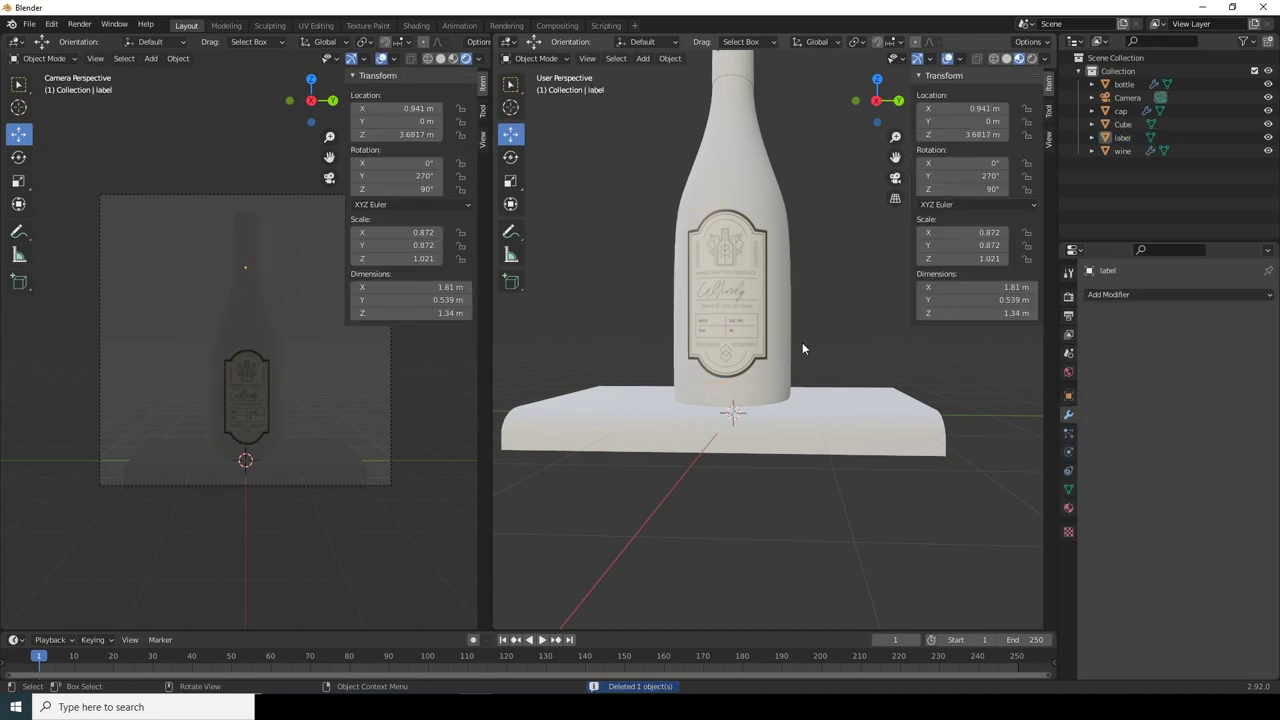
# Step: Set the camera viewport to material preview shading, then enlarge the timeline area and turn it into a Shader Editor
pyautogui.click(453, 58)
pyautogui.moveTo(740, 335); pyautogui.dragTo(703, 403, button='middle')
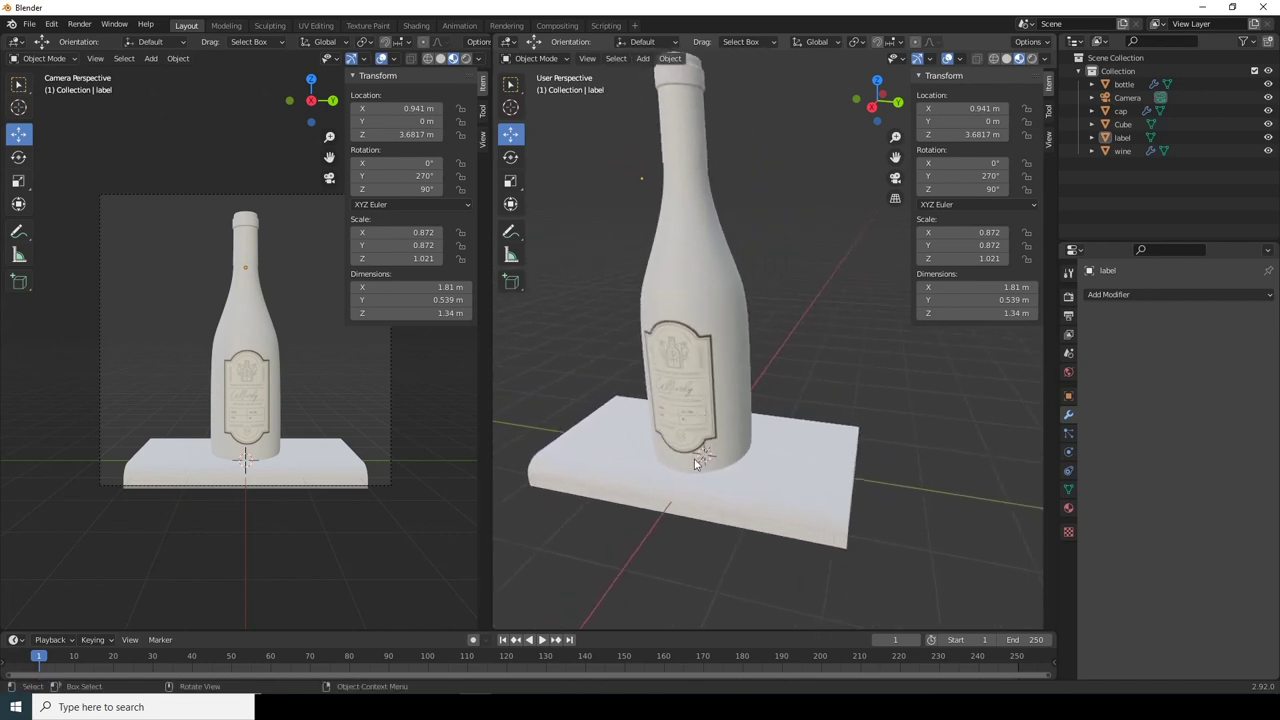
pyautogui.moveTo(572, 631); pyautogui.dragTo(572, 433)
pyautogui.keyDown('shift'); pyautogui.moveTo(706, 172); pyautogui.dragTo(678, 287, button='middle'); pyautogui.keyUp('shift')
pyautogui.keyDown('ctrl'); pyautogui.moveTo(685, 243); pyautogui.dragTo(675, 320, button='middle'); pyautogui.keyUp('ctrl')
pyautogui.click(713, 228)
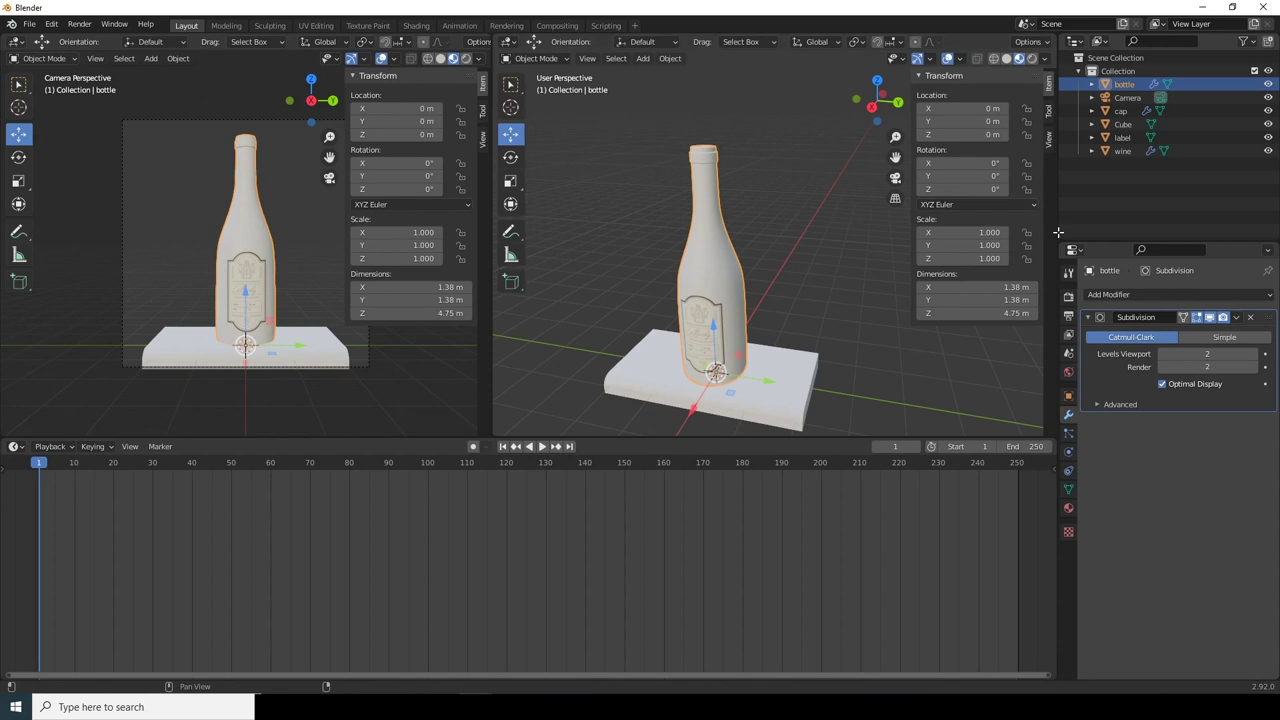
pyautogui.click(15, 446)
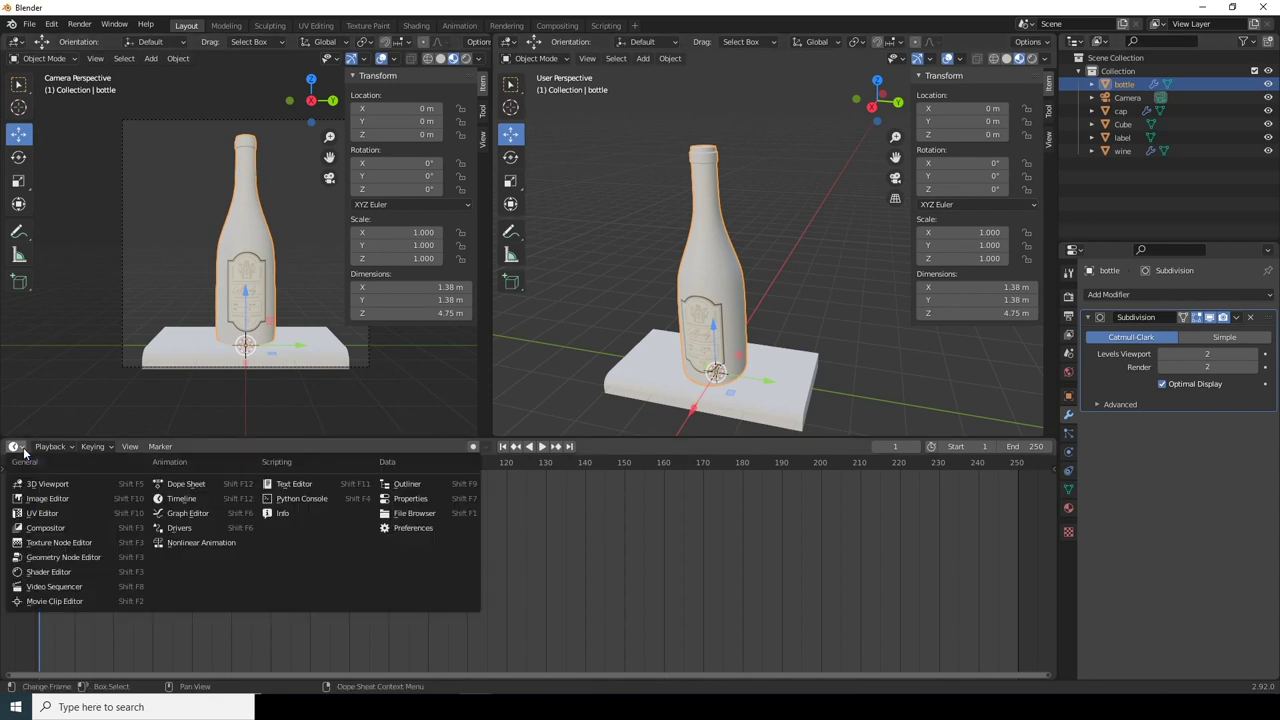
pyautogui.click(55, 575)
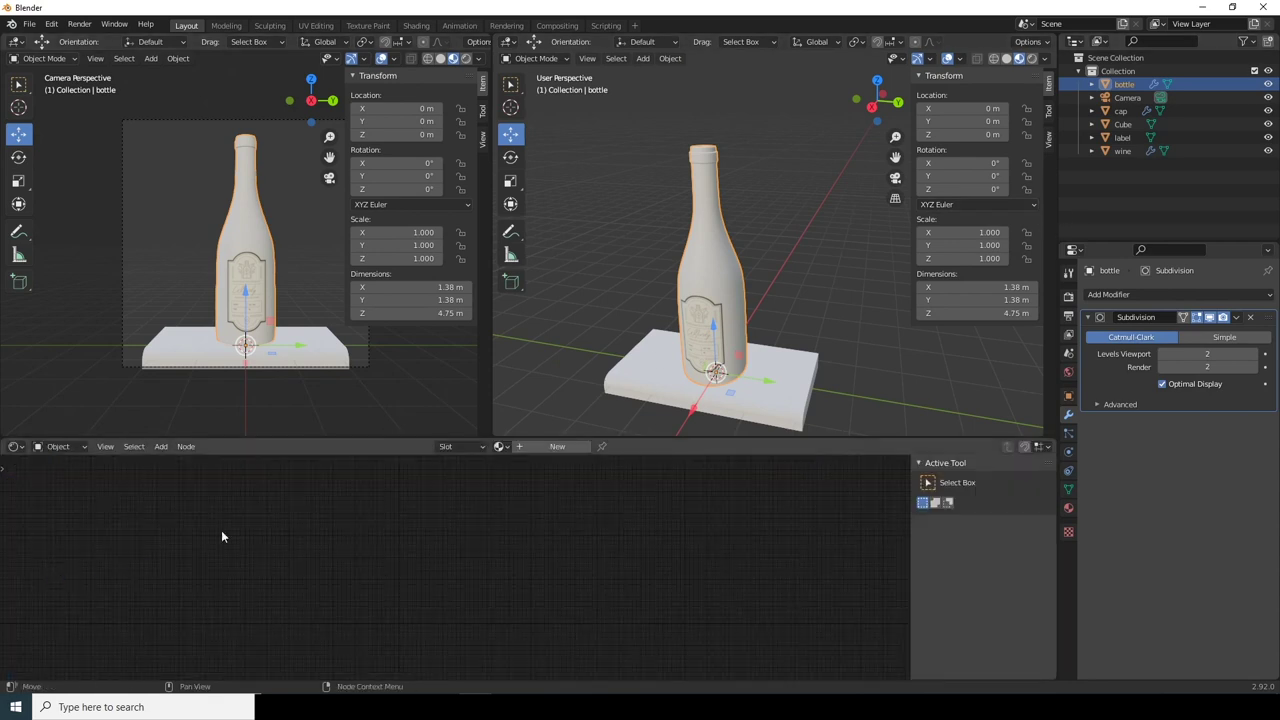
# Step: Give the bottle a new glass material with Transmission at 1 and Roughness at 0
pyautogui.click(555, 446)
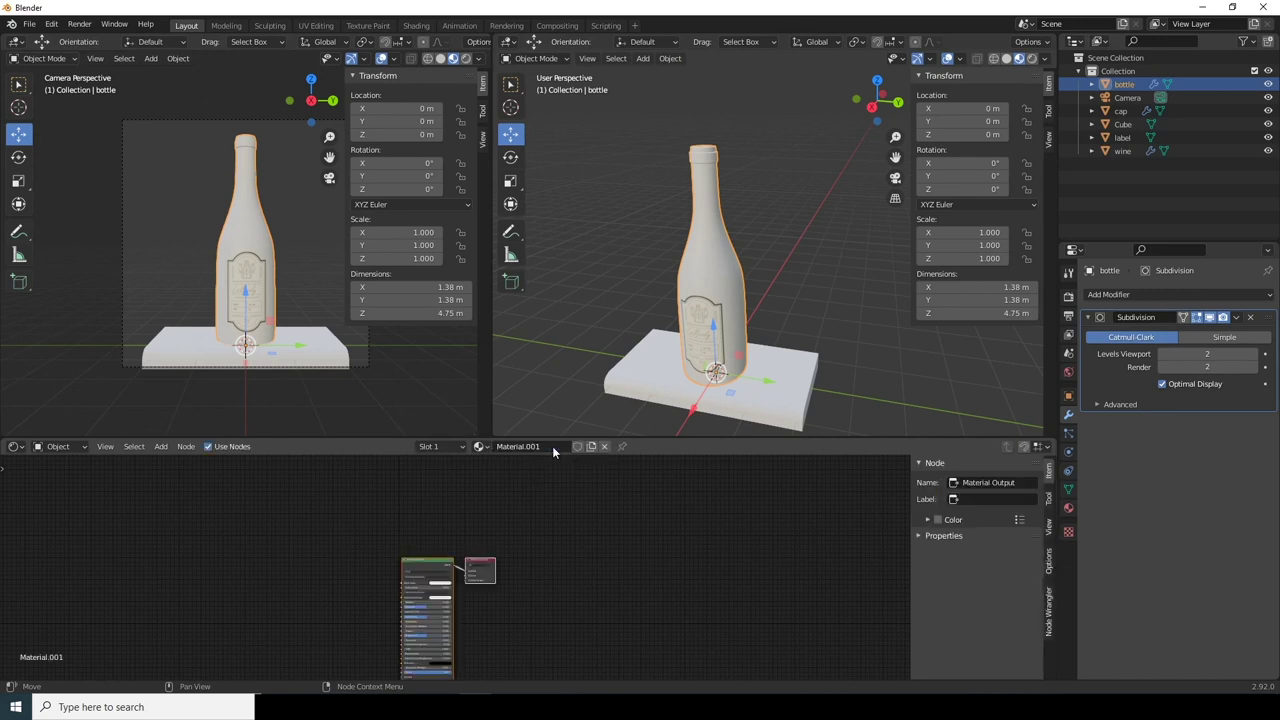
pyautogui.press('Home')
pyautogui.scroll(3, 522, 546)
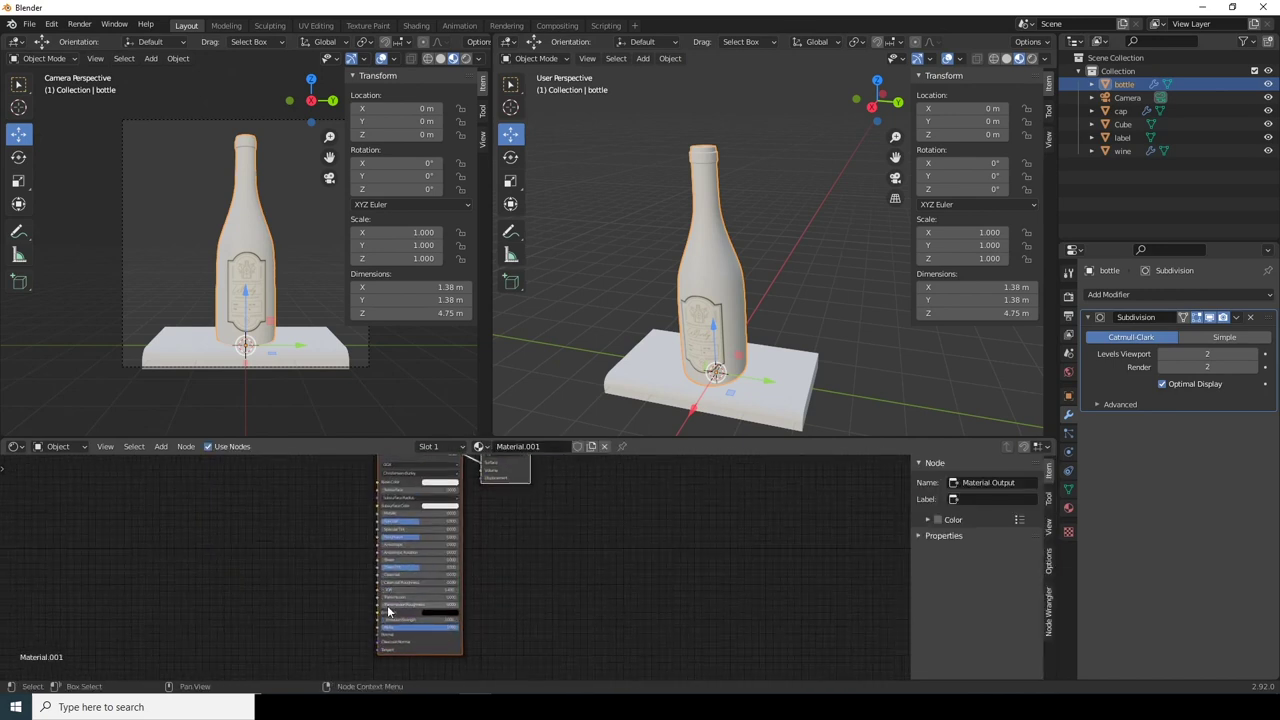
pyautogui.moveTo(386, 597); pyautogui.dragTo(455, 597)
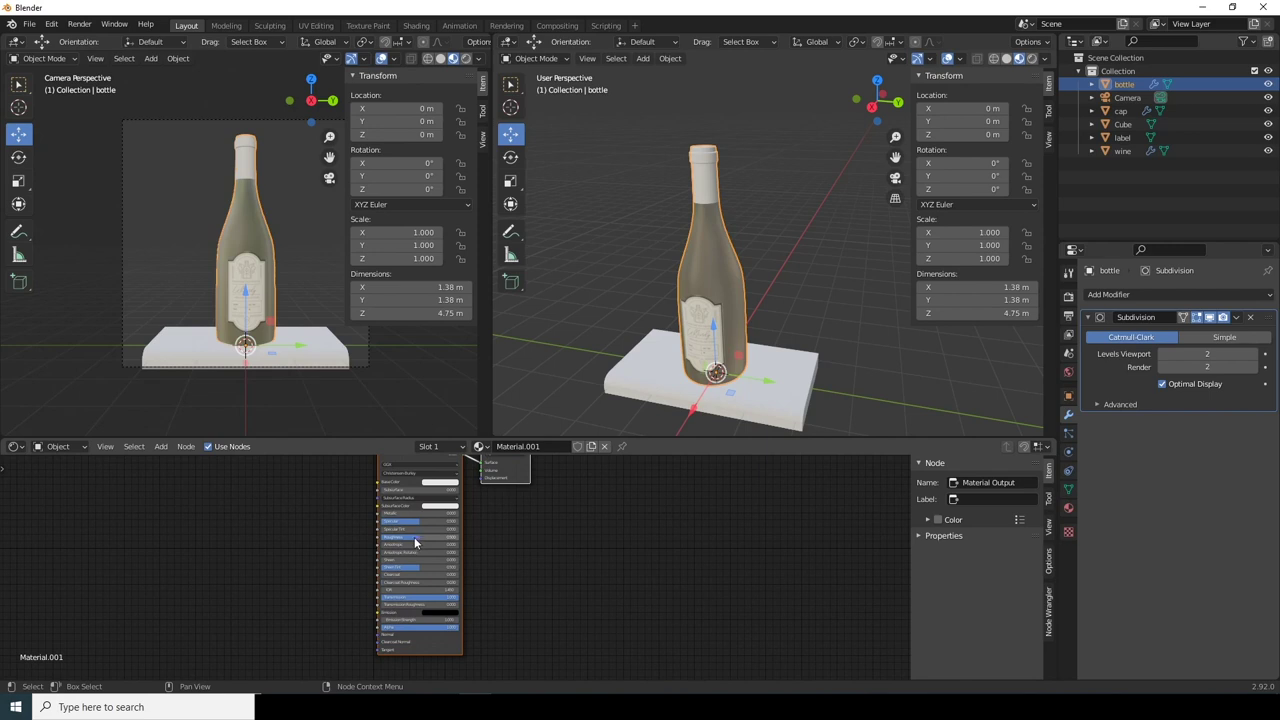
pyautogui.moveTo(419, 537); pyautogui.dragTo(383, 537)
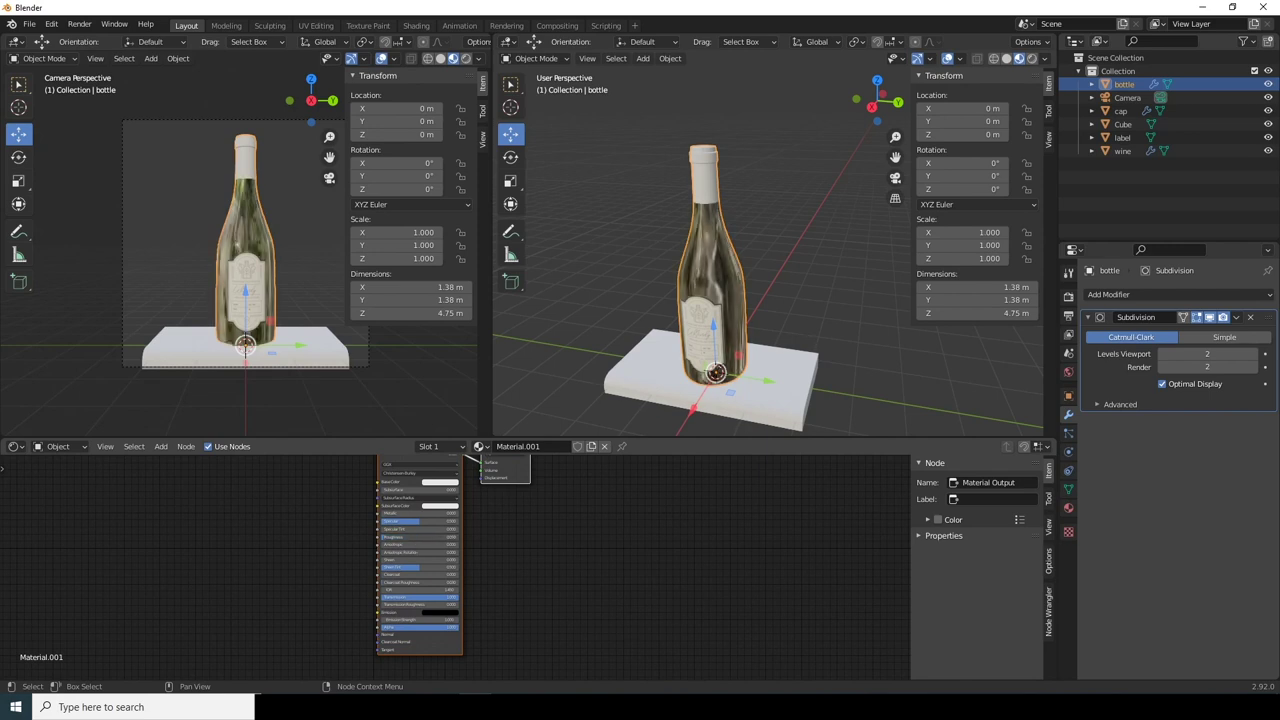
pyautogui.press('Home')
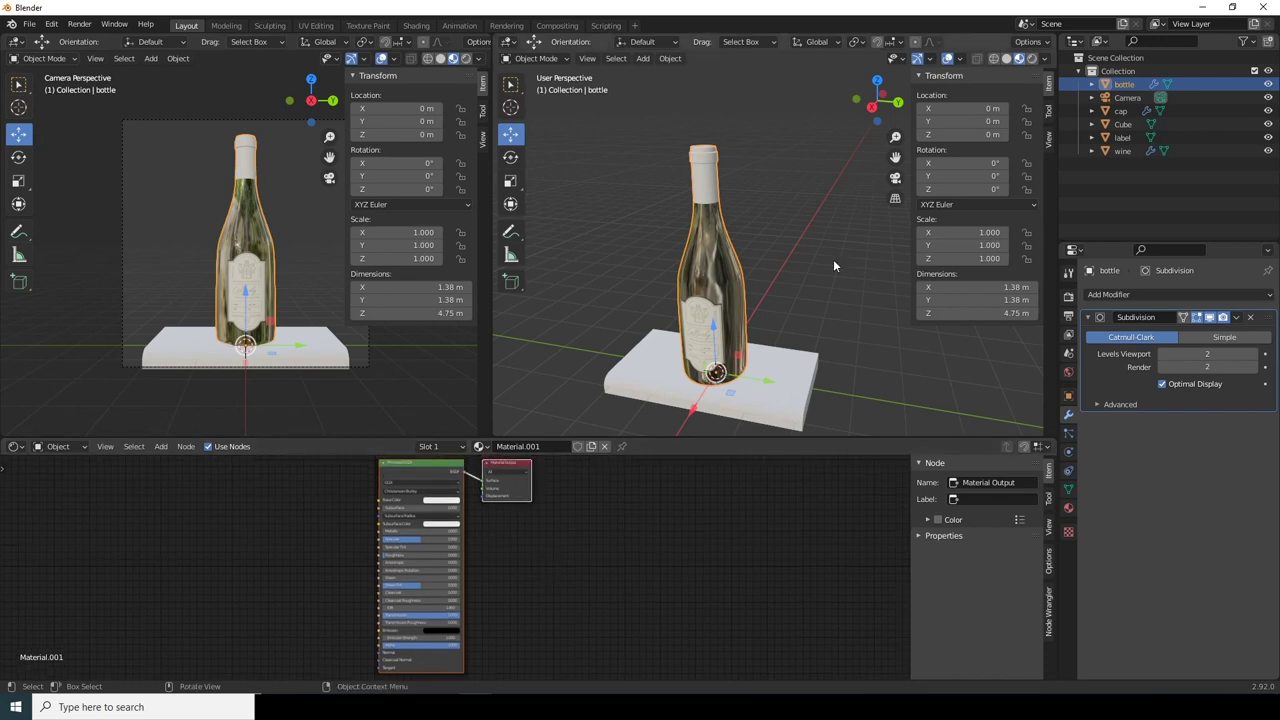
pyautogui.click(760, 277)
# Step: Give the bottle's cap a new material with a black base color
pyautogui.press('ctrl')
pyautogui.keyDown('ctrl'); pyautogui.moveTo(704, 270); pyautogui.dragTo(694, 212, button='middle'); pyautogui.keyUp('ctrl')
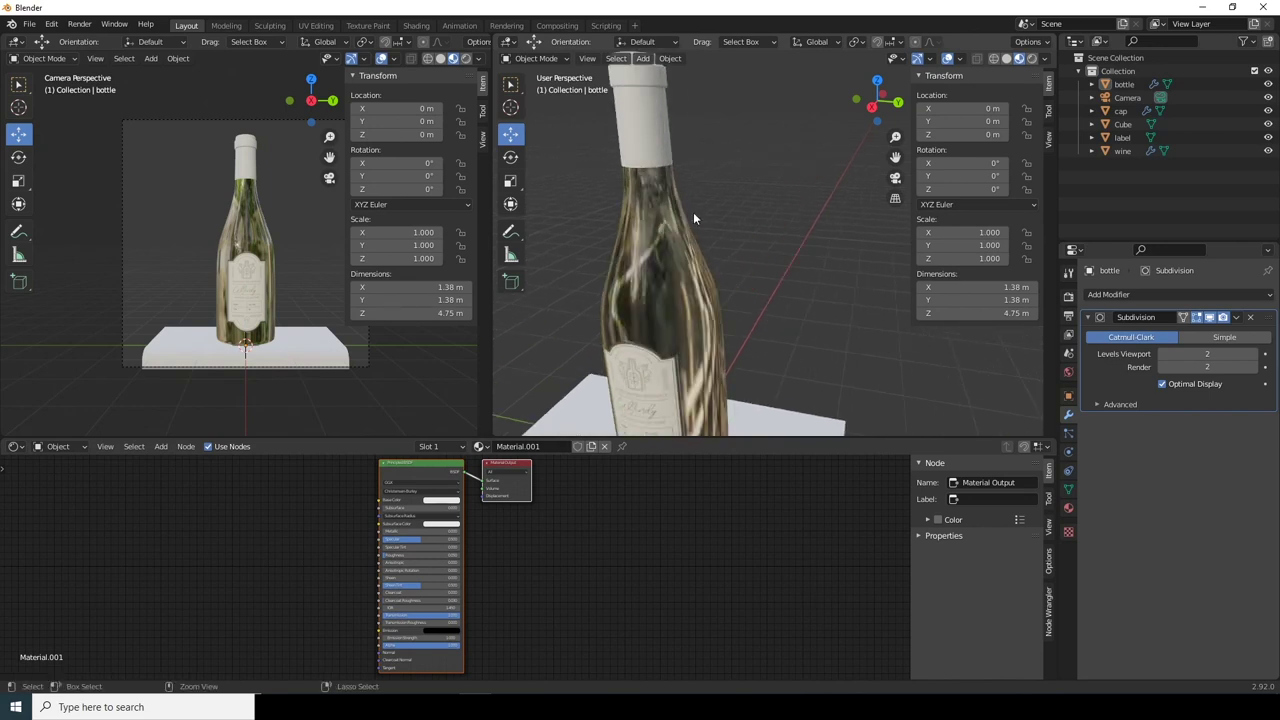
pyautogui.click(660, 122)
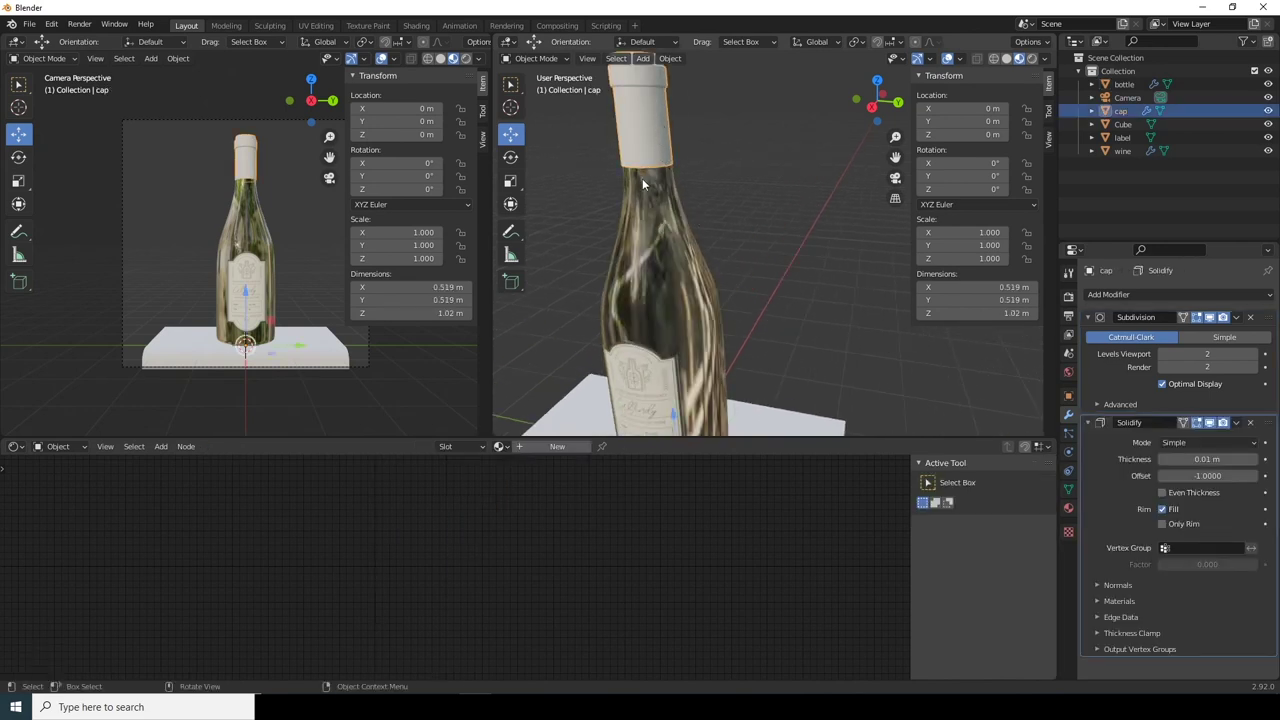
pyautogui.click(538, 448)
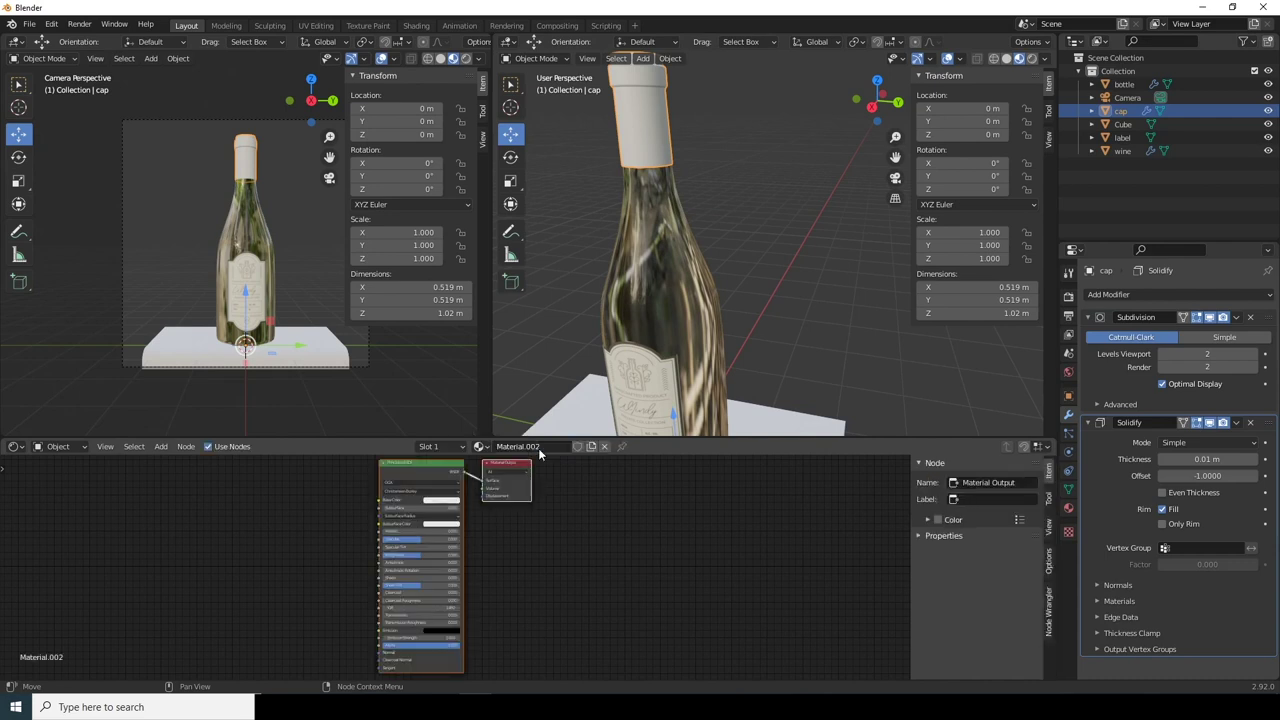
pyautogui.click(441, 500)
pyautogui.moveTo(485, 430); pyautogui.dragTo(485, 438)
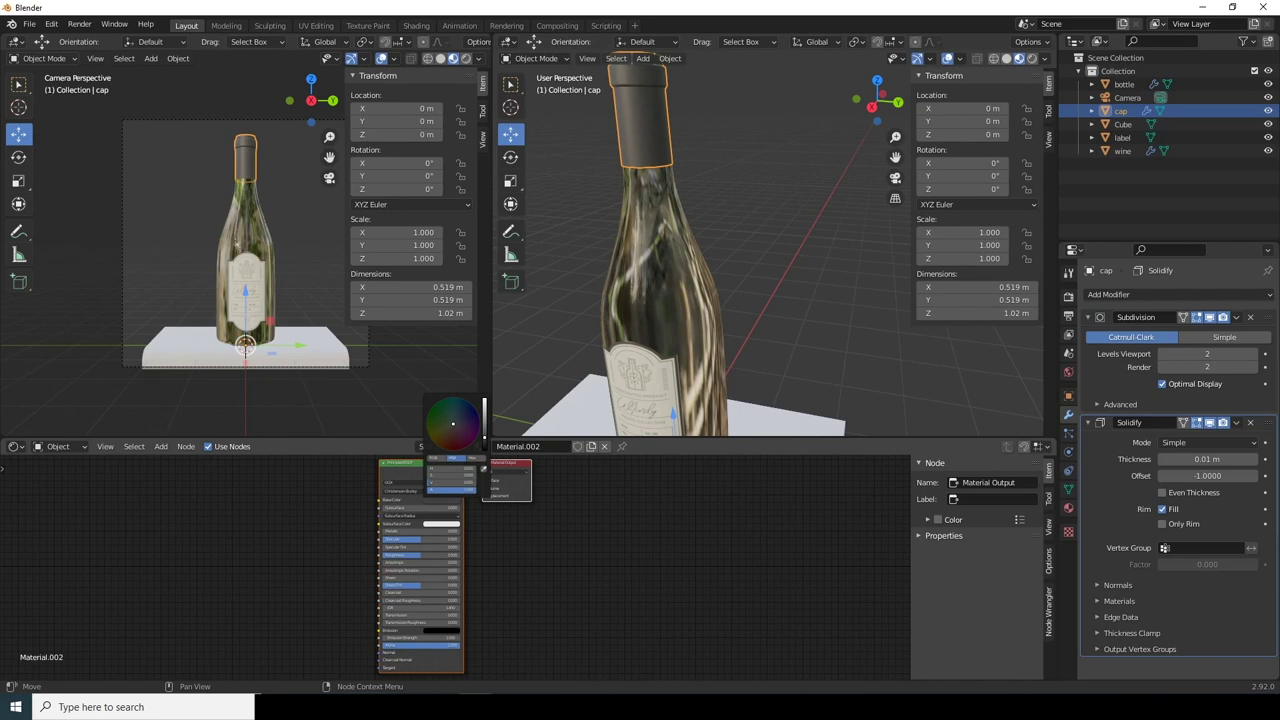
pyautogui.click(750, 190)
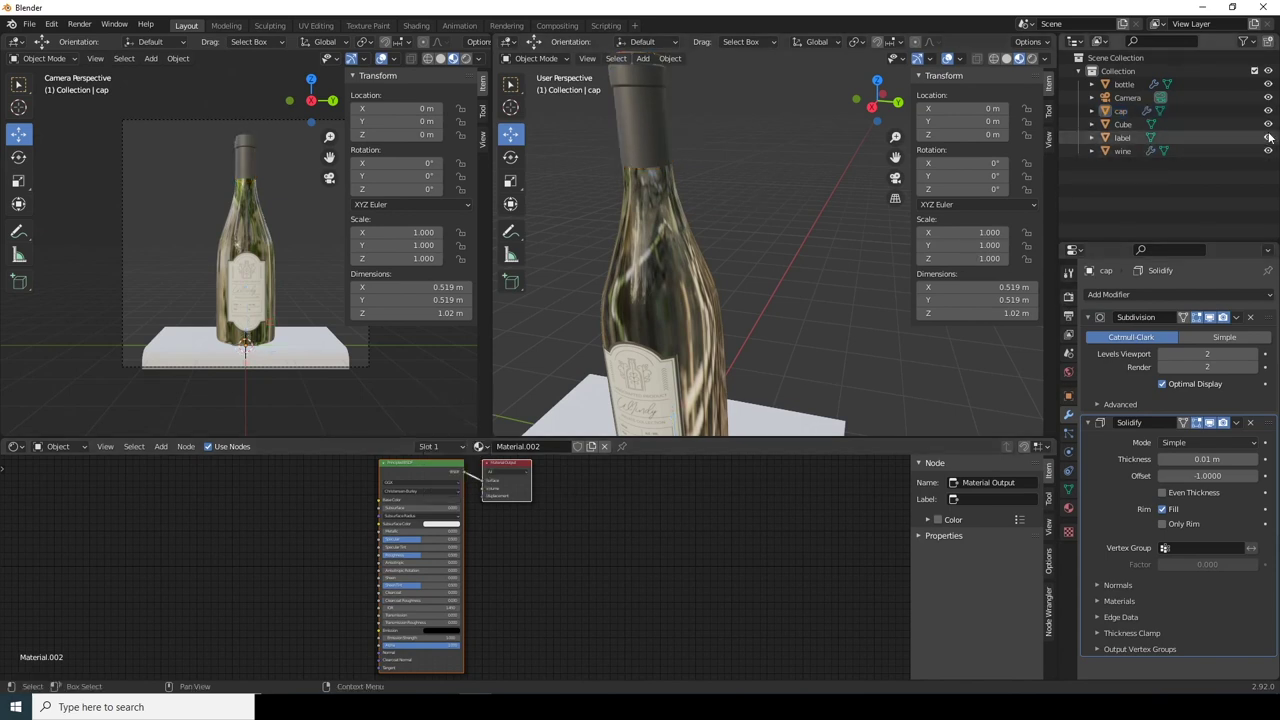
# Step: Hide the bottle, camera and cap, and add a new material to the exposed wine object
pyautogui.click(1268, 85)
pyautogui.moveTo(1269, 97); pyautogui.dragTo(1273, 115)
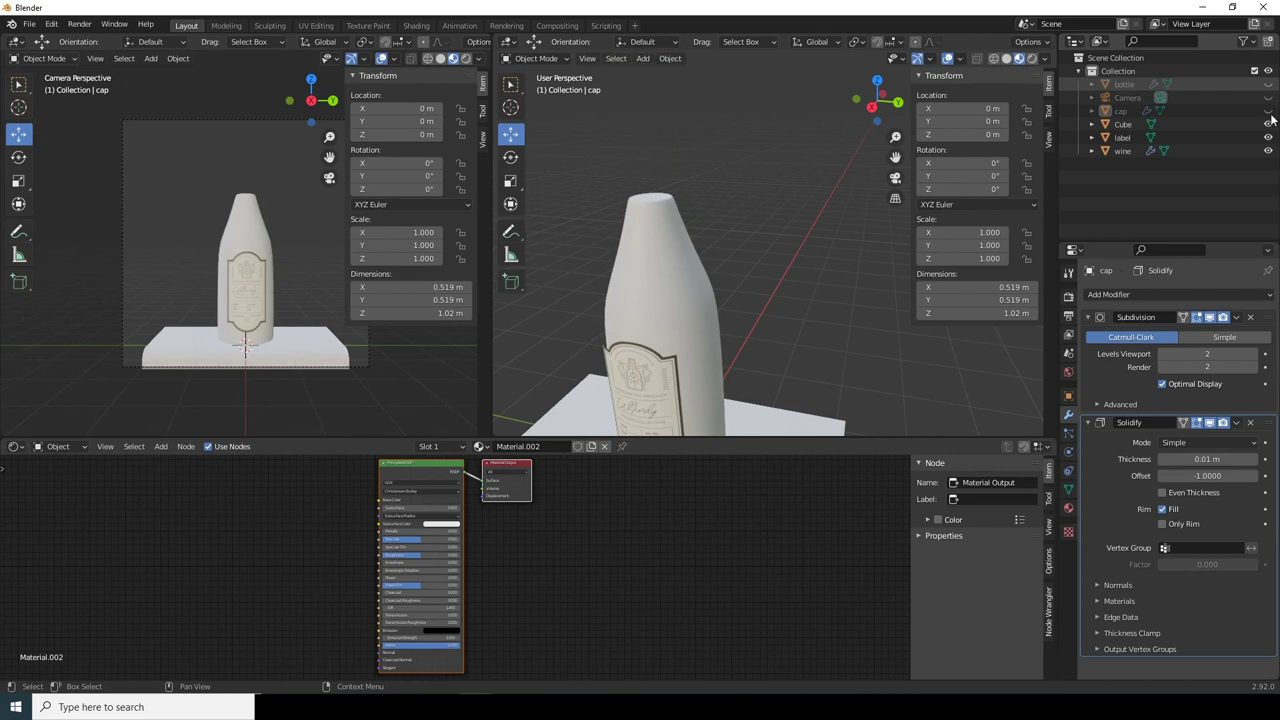
pyautogui.click(655, 230)
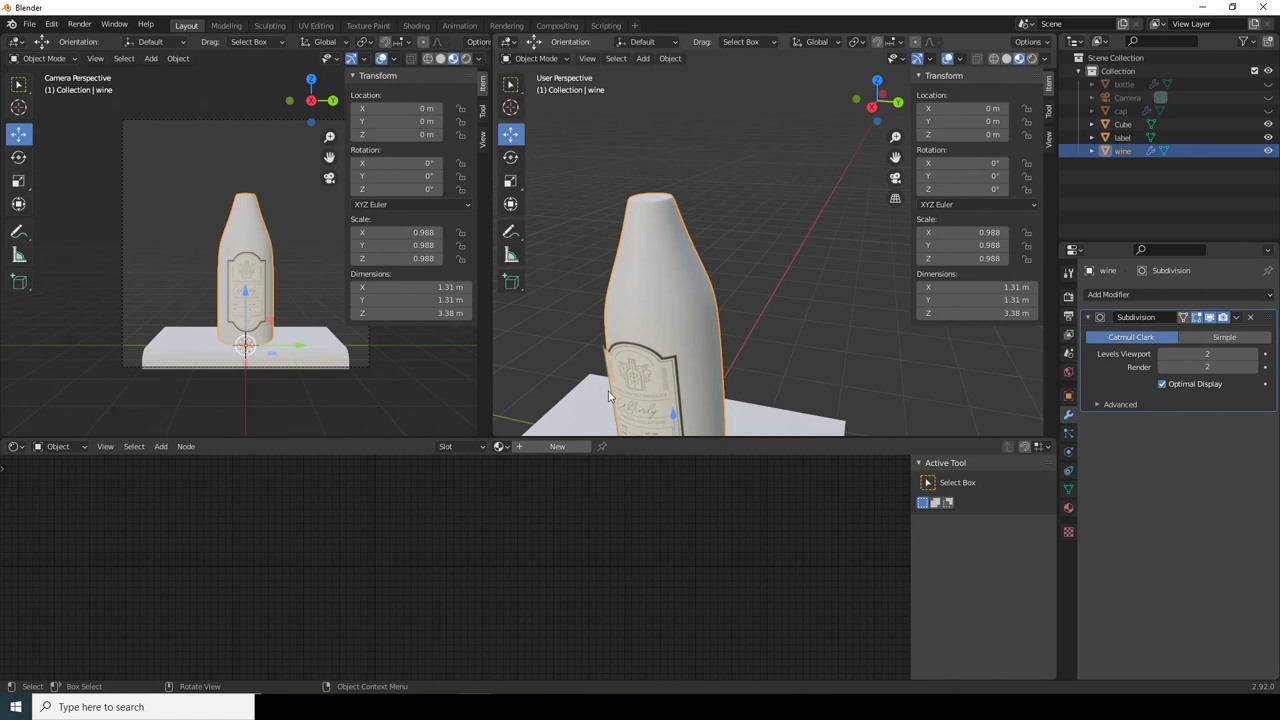
pyautogui.click(544, 446)
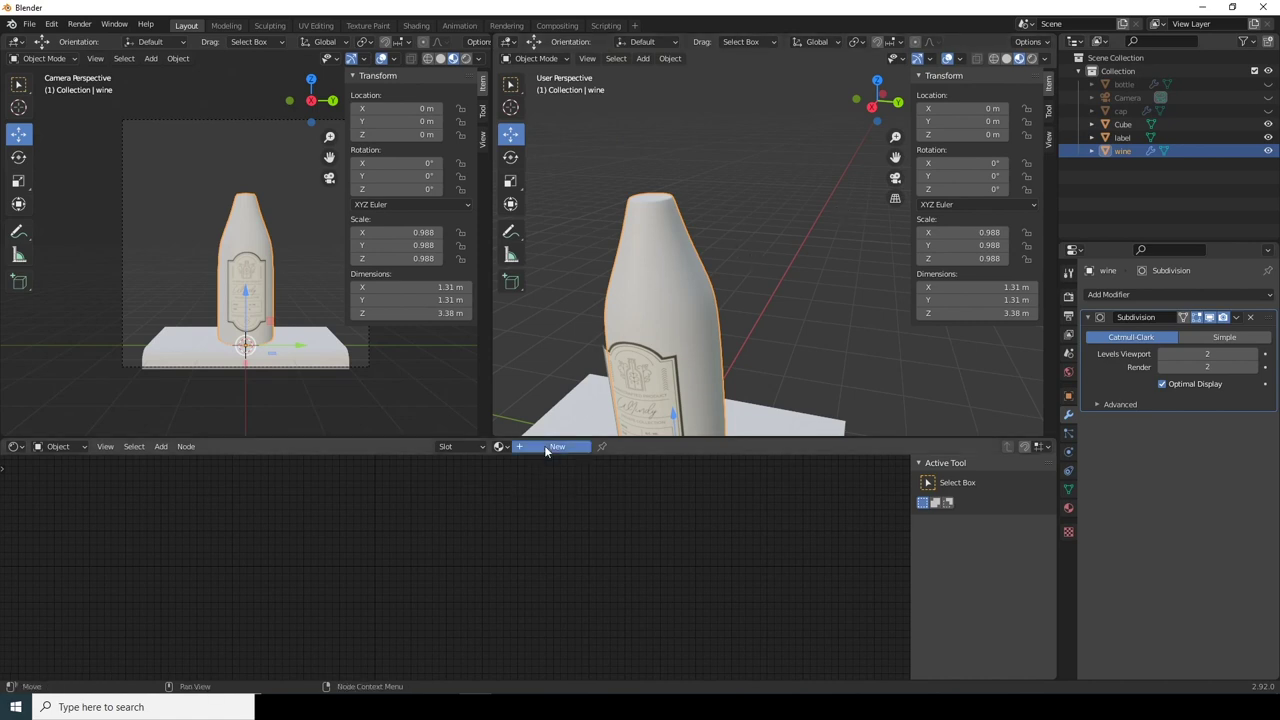
# Step: Set the wine material's base color to light red, its Transmission to 1 and its Roughness to 0
pyautogui.click(445, 502)
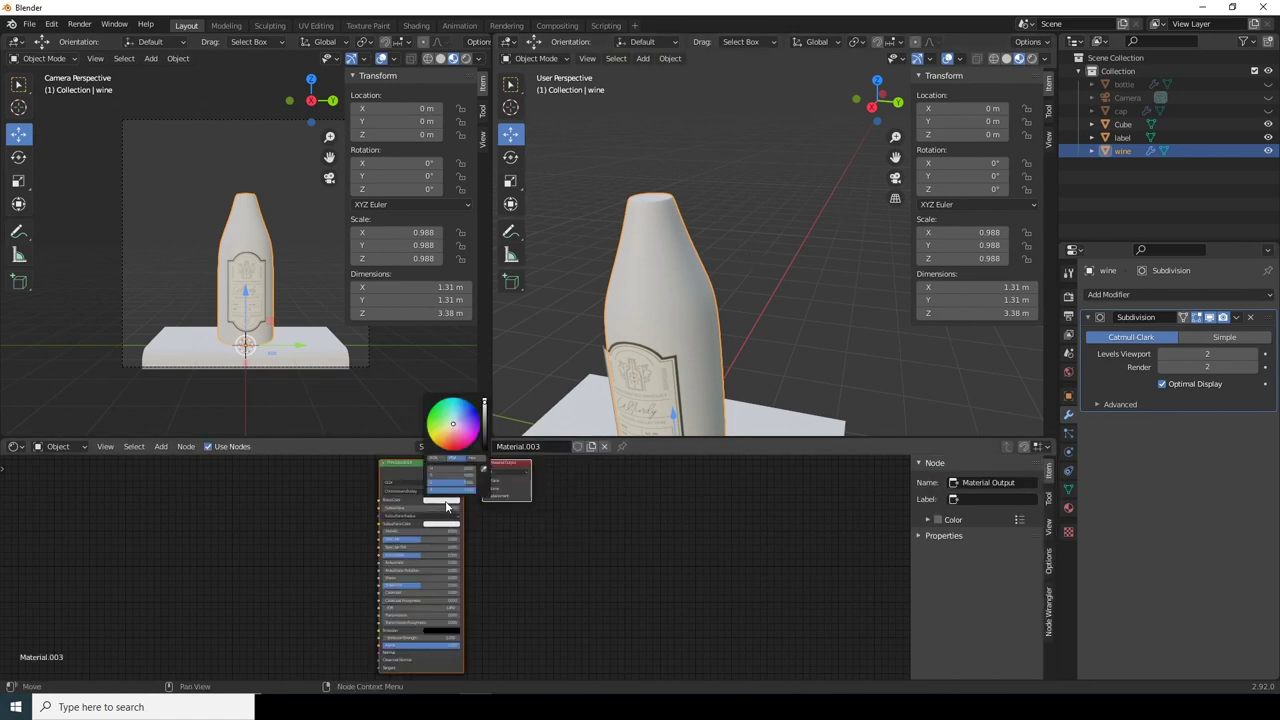
pyautogui.moveTo(452, 430); pyautogui.dragTo(453, 438)
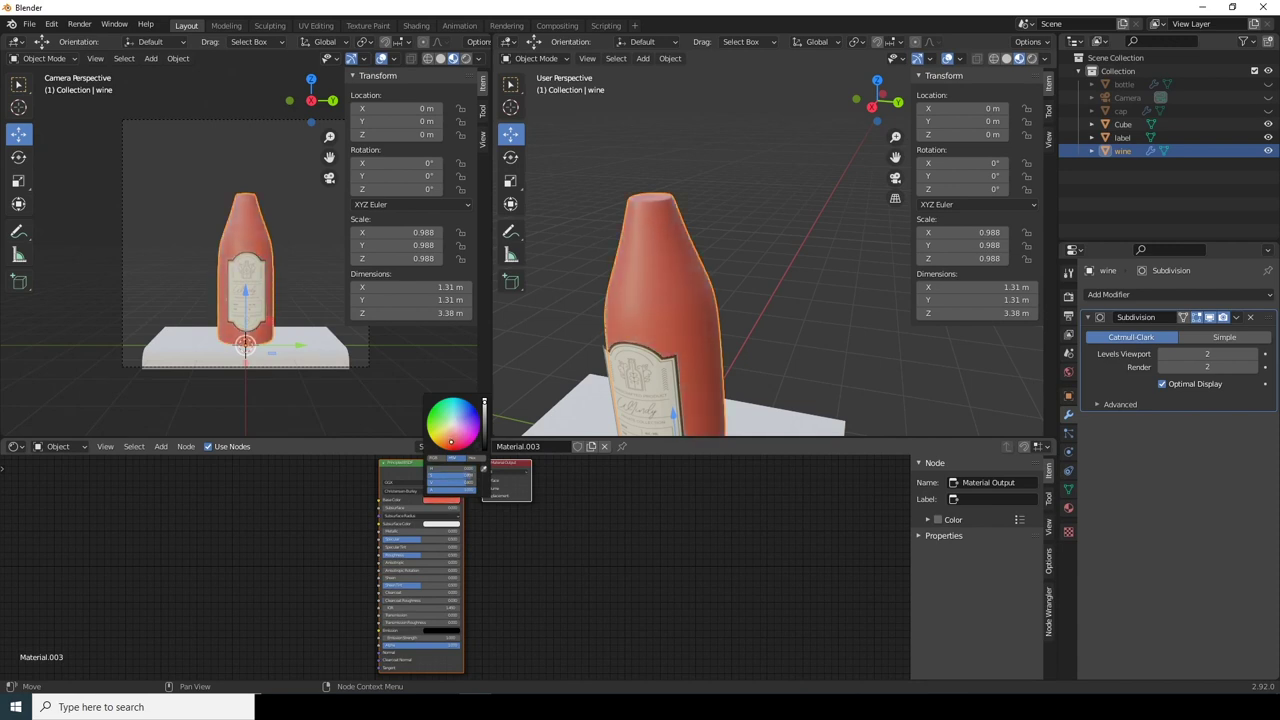
pyautogui.moveTo(389, 617); pyautogui.dragTo(462, 616)
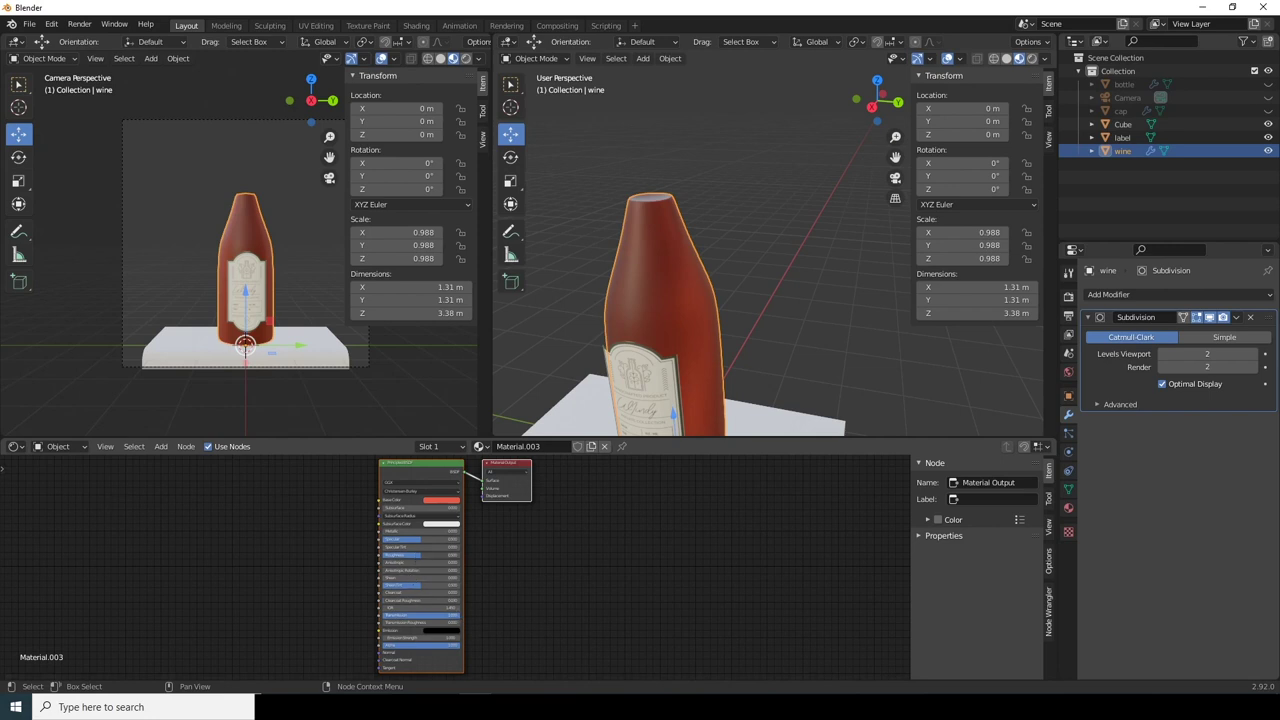
pyautogui.moveTo(420, 555); pyautogui.dragTo(385, 555)
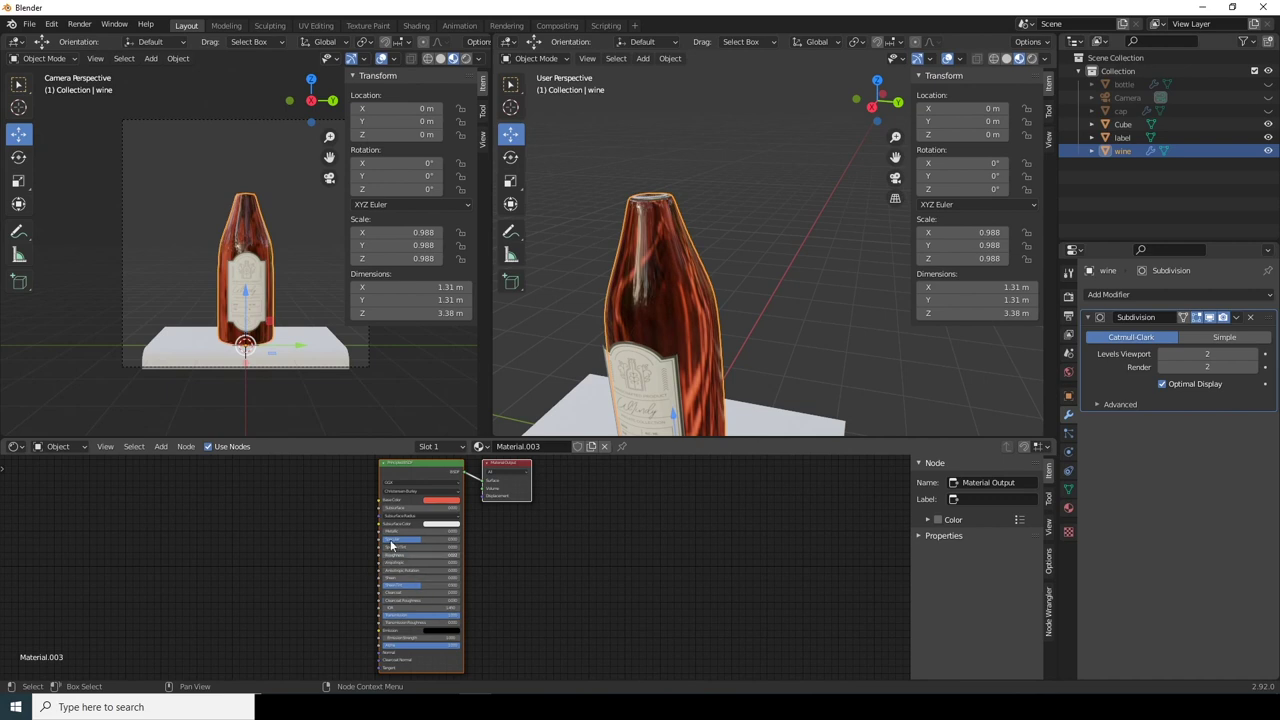
# Step: Unhide the cap, camera and bottle, and deselect the wine object
pyautogui.click(1268, 110)
pyautogui.click(1268, 97)
pyautogui.click(1268, 84)
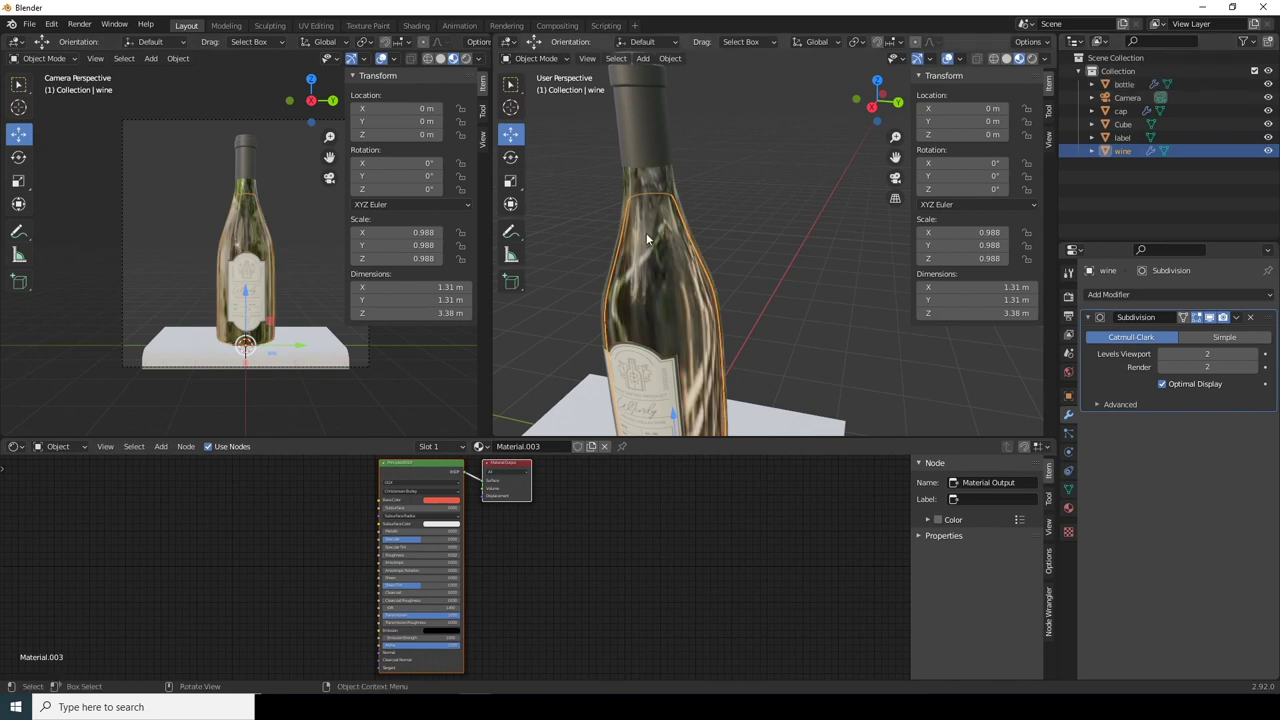
pyautogui.click(292, 197)
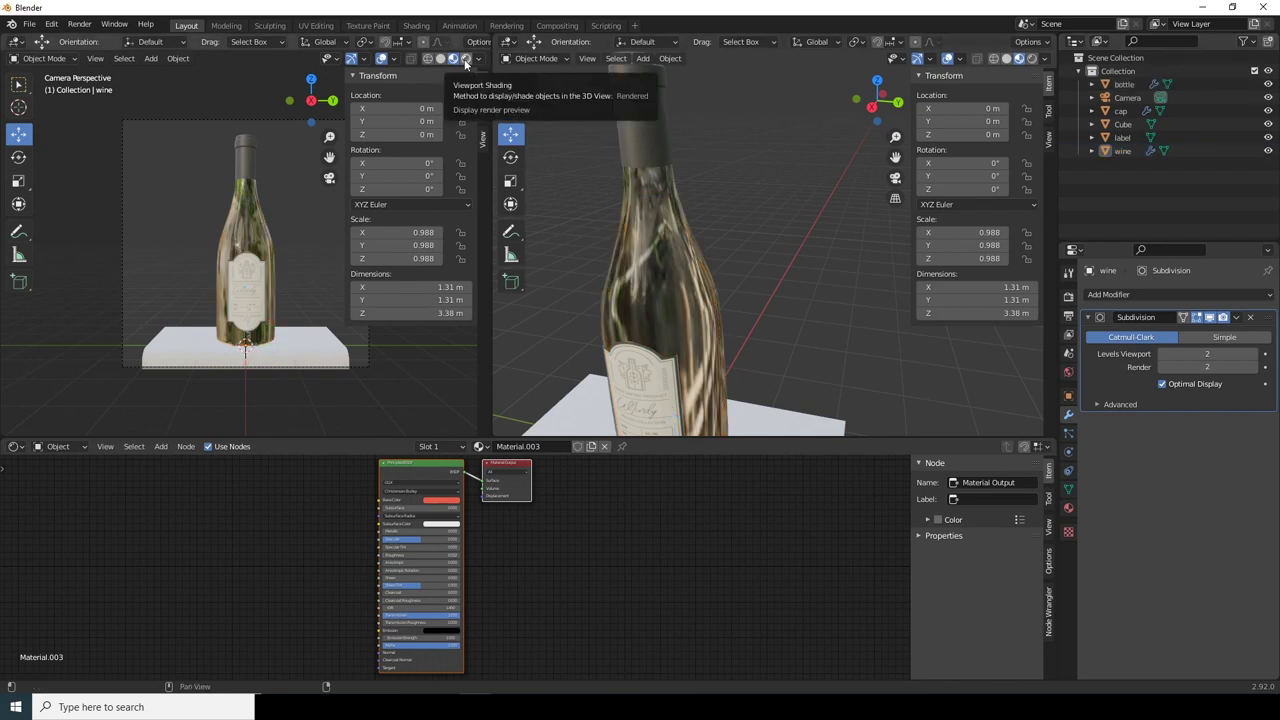
# Step: Switch the camera viewport to rendered shading and set the scene's render engine to Cycles
pyautogui.click(465, 60)
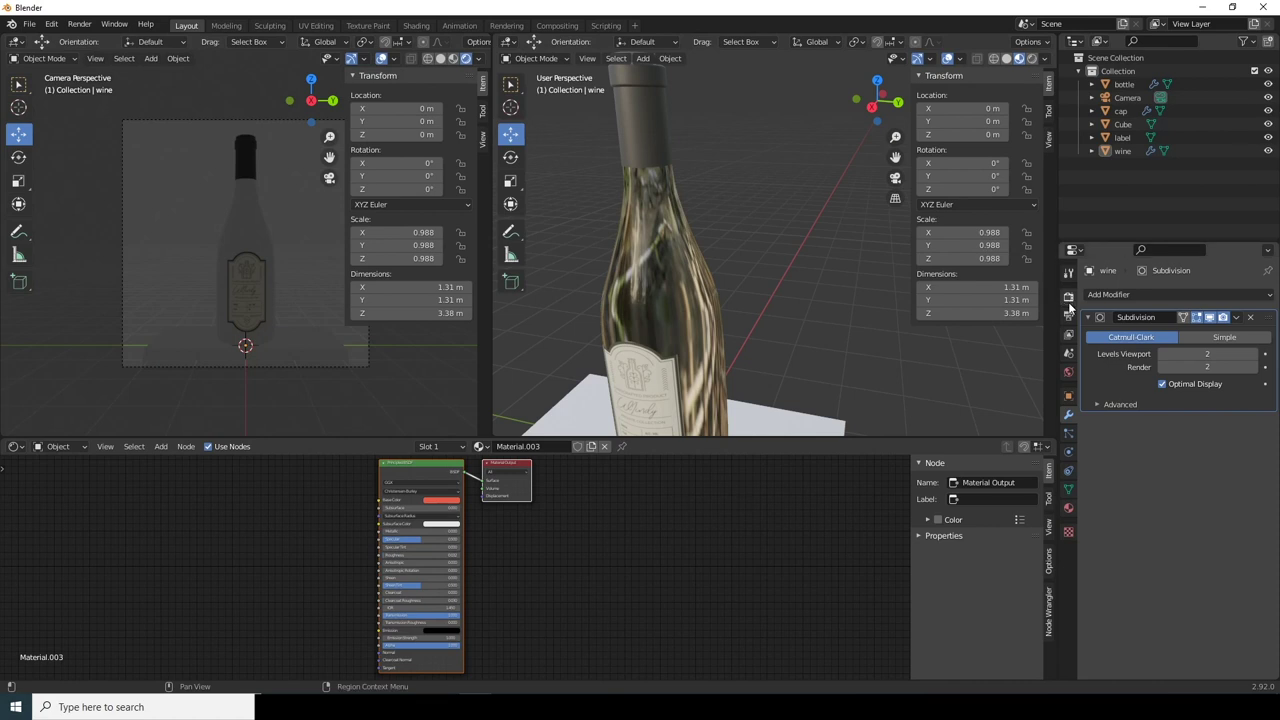
pyautogui.click(1068, 298)
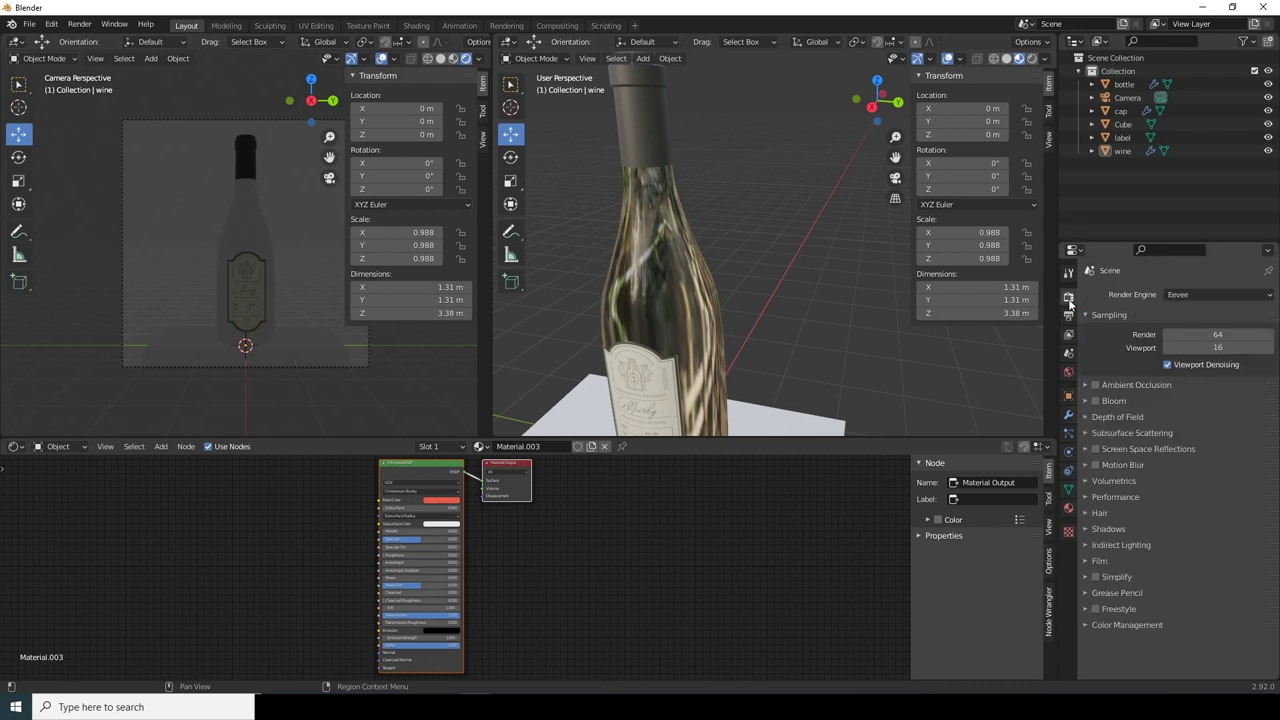
pyautogui.click(1196, 296)
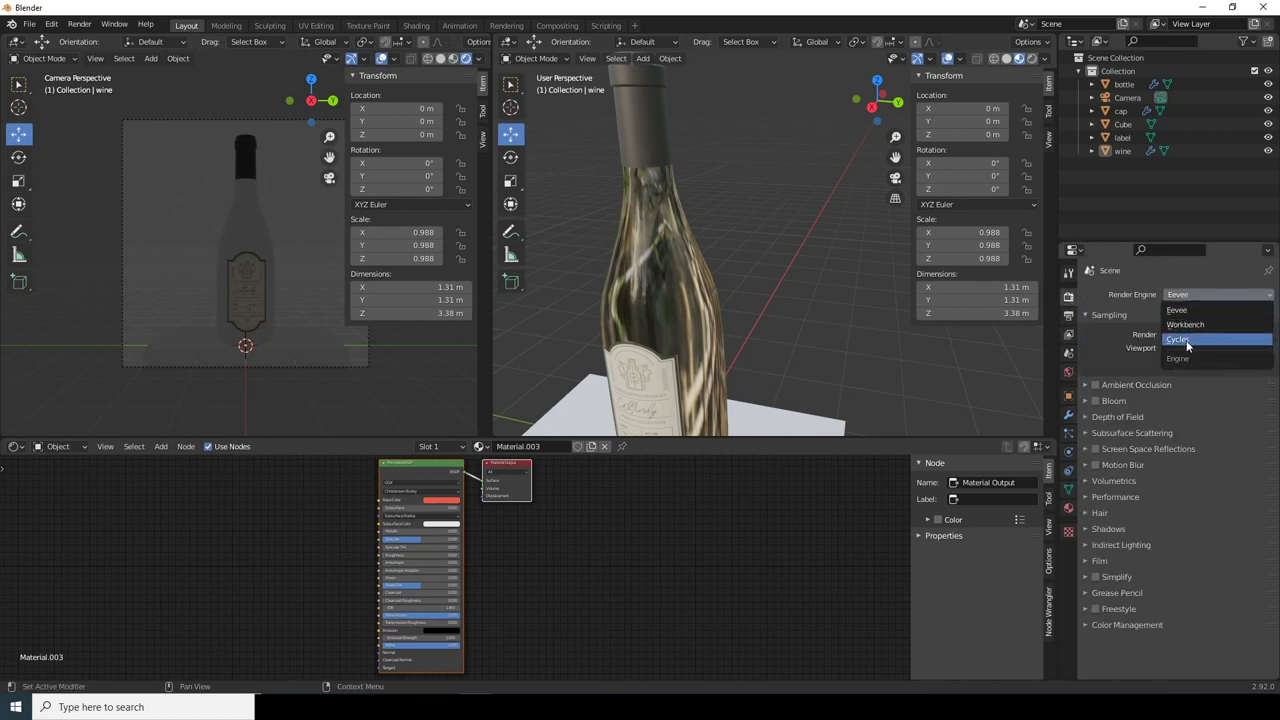
pyautogui.click(1182, 339)
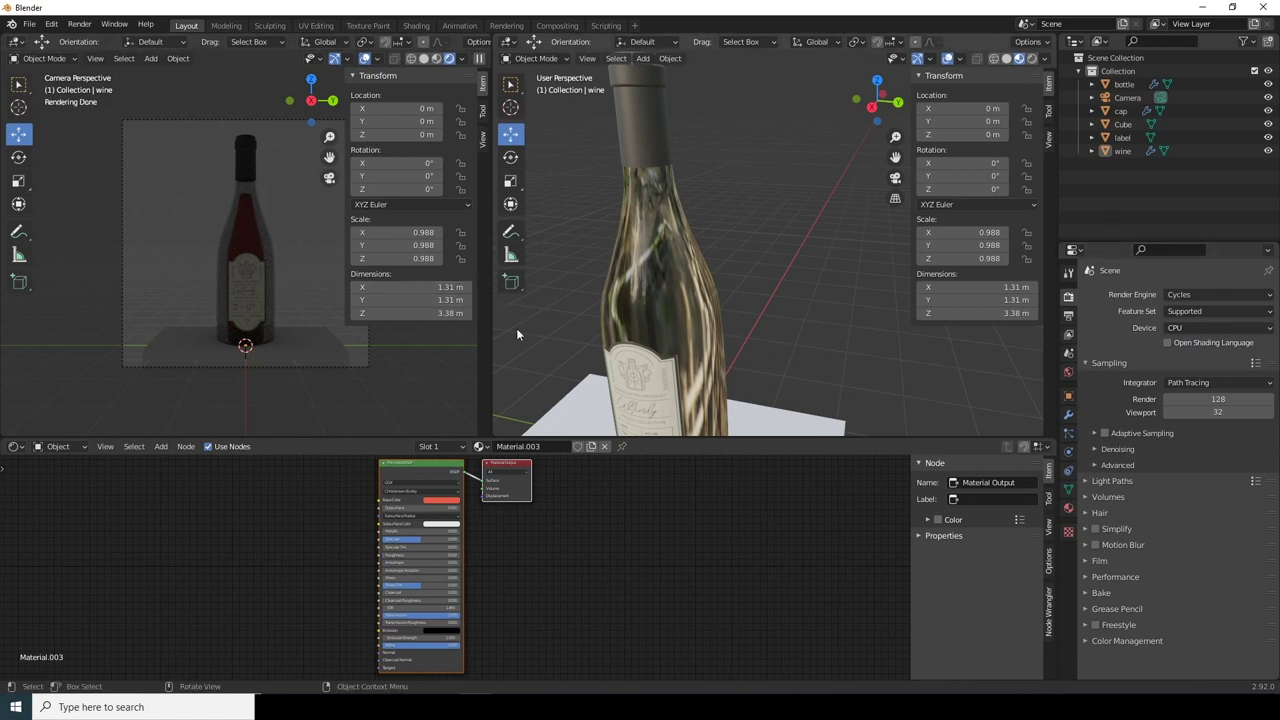
pyautogui.moveTo(600, 320); pyautogui.dragTo(713, 300, button='middle')
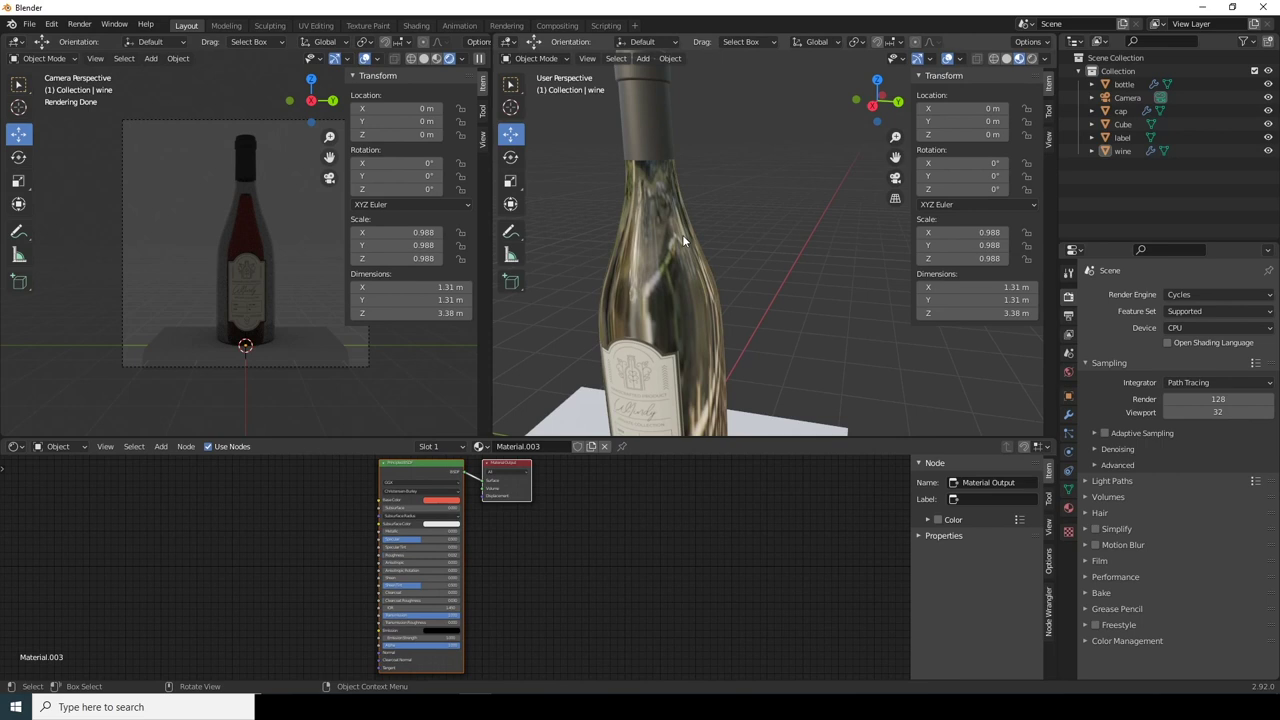
pyautogui.scroll(-6, 690, 225)
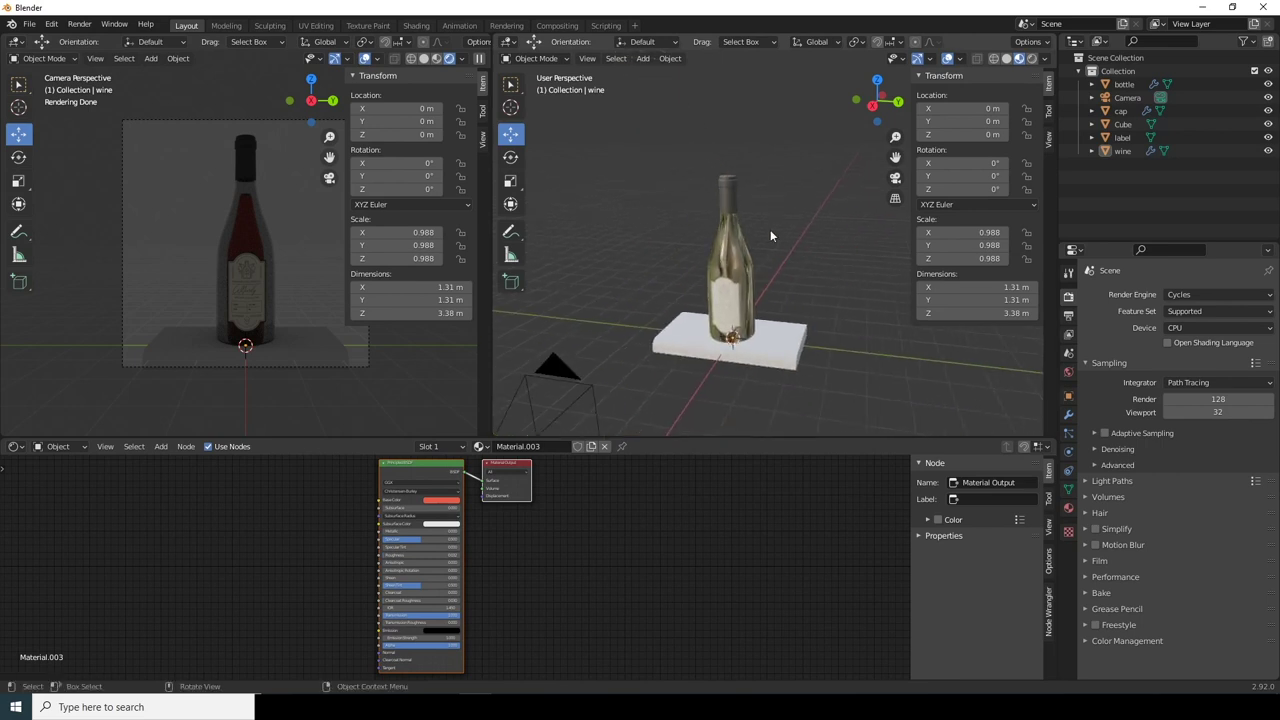
# Step: Import the vineyard photo from the wine folder as an image plane using the Principled material setting
pyautogui.hotkey('shift', 'a')
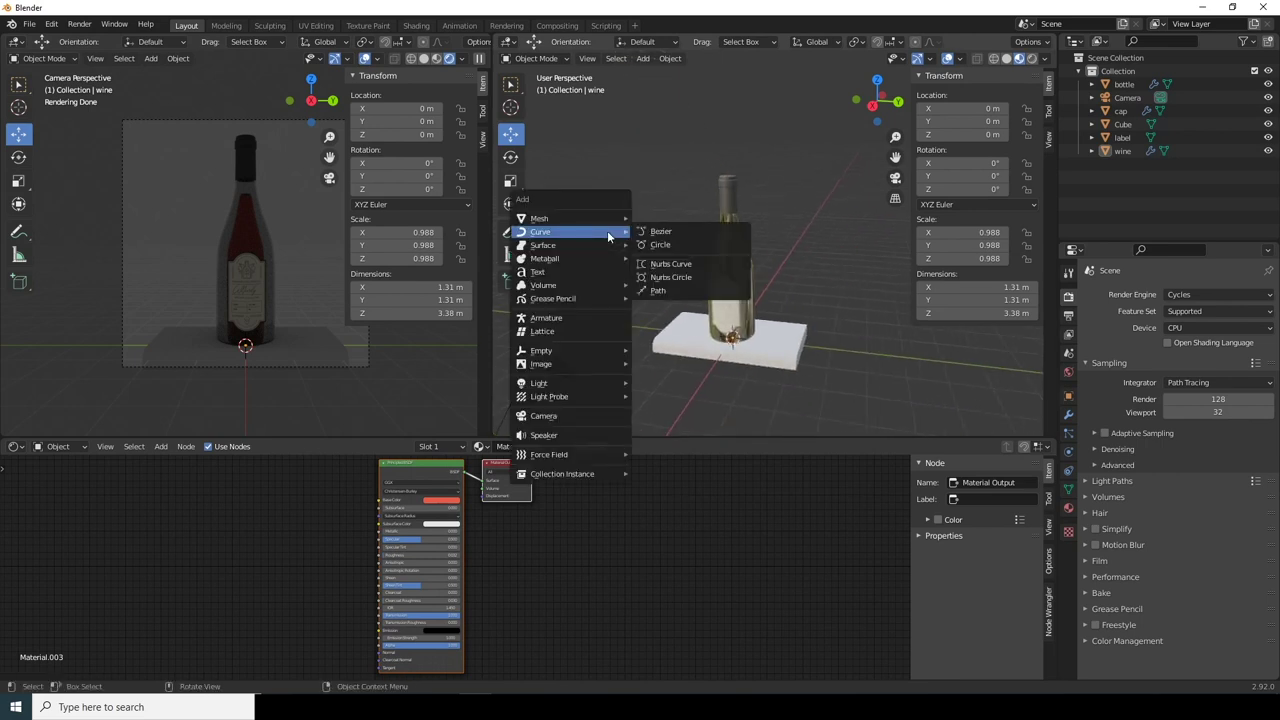
pyautogui.moveTo(558, 361)
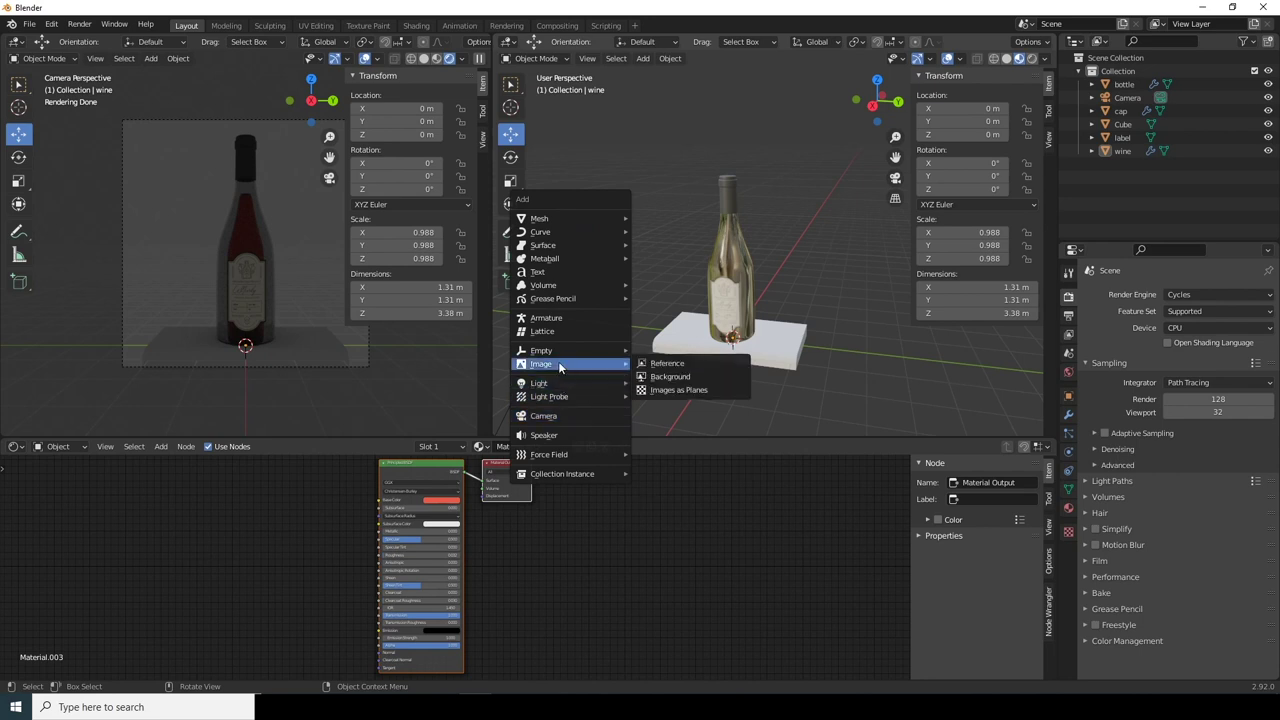
pyautogui.click(690, 391)
pyautogui.scroll(-4, 828, 380)
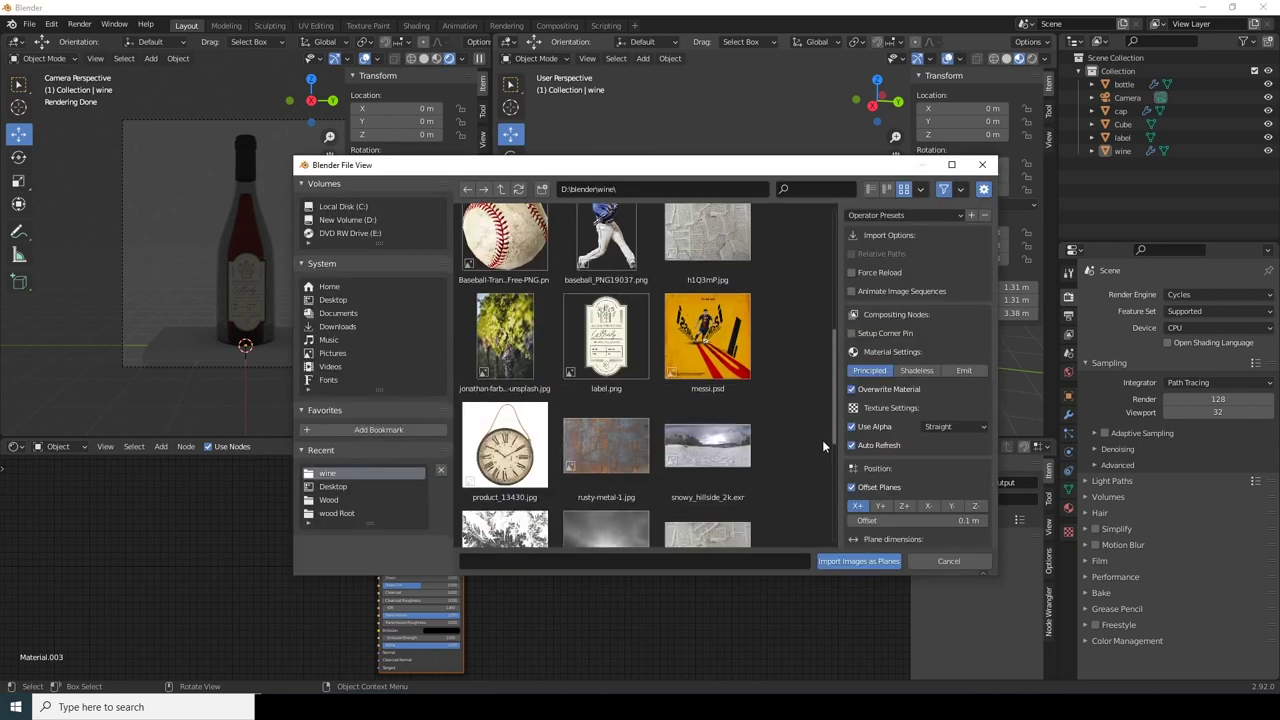
pyautogui.scroll(1, 824, 428)
pyautogui.scroll(-1, 824, 428)
pyautogui.click(504, 349)
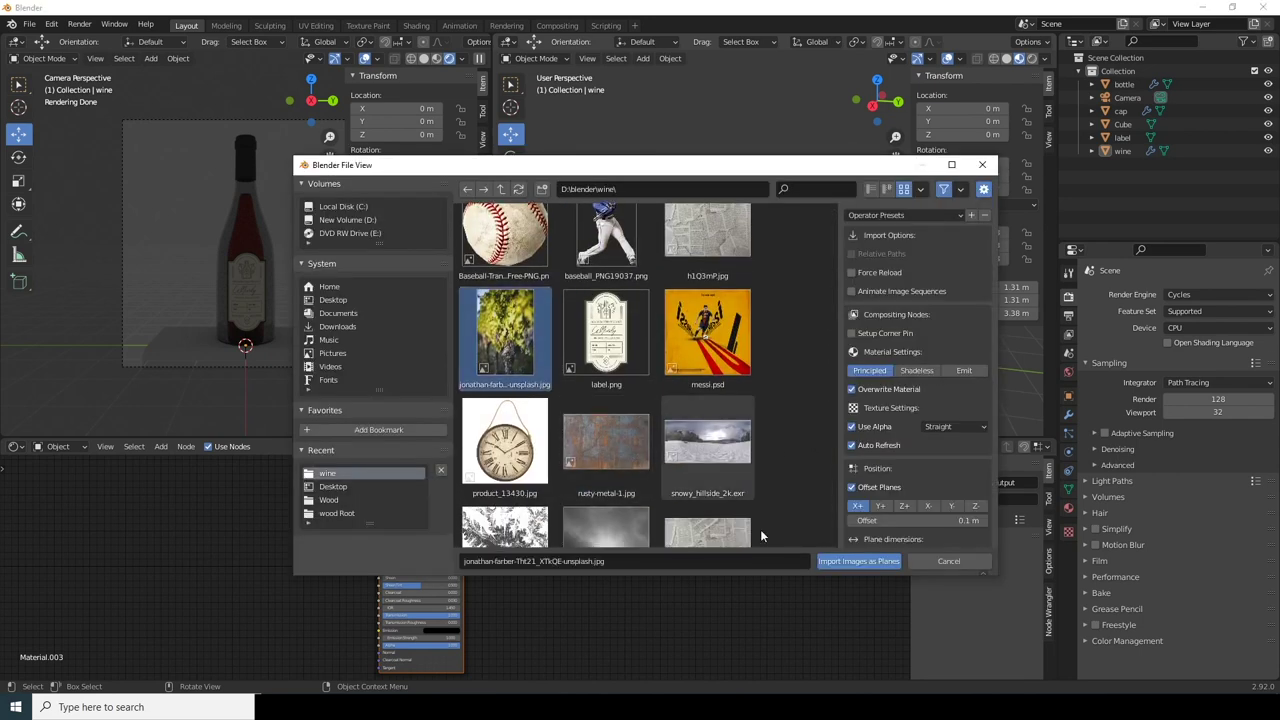
pyautogui.click(858, 561)
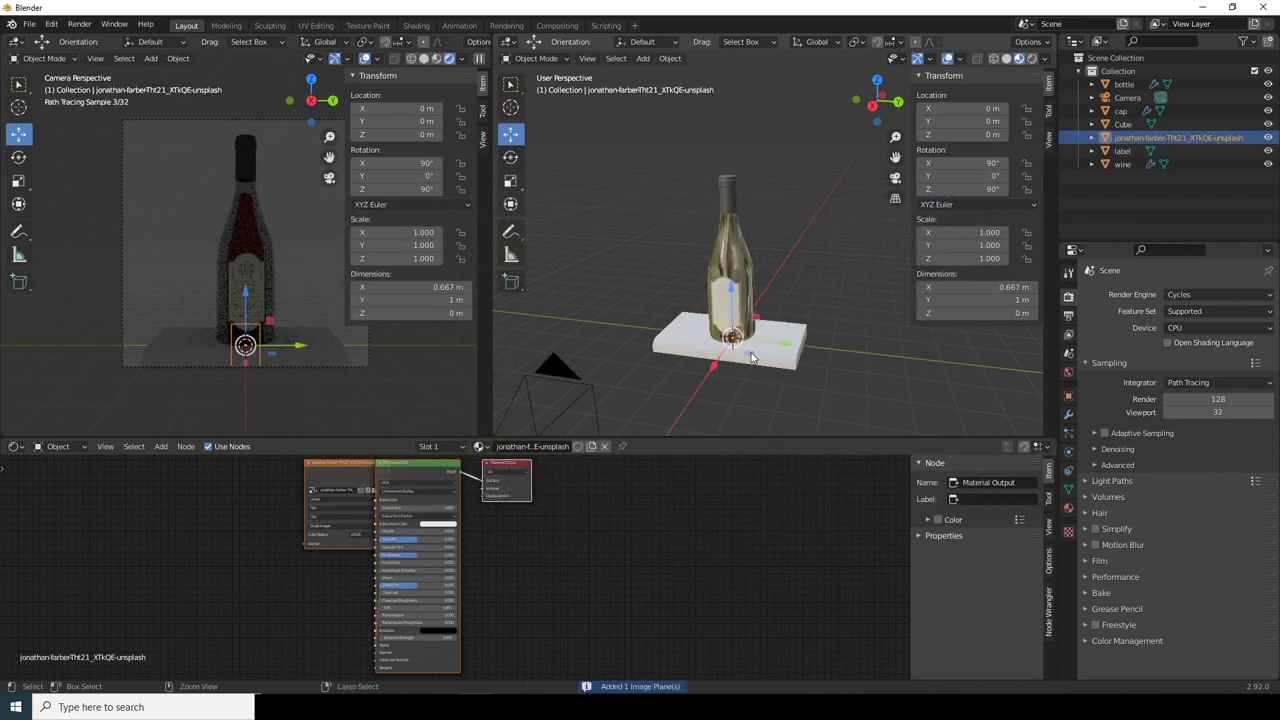
# Step: Move the image plane about 4.44 m behind the bottle along X and scale its mesh up about 14.8 times
pyautogui.moveTo(770, 341); pyautogui.dragTo(694, 376, button='middle')
pyautogui.press('g')
pyautogui.click(754, 310)
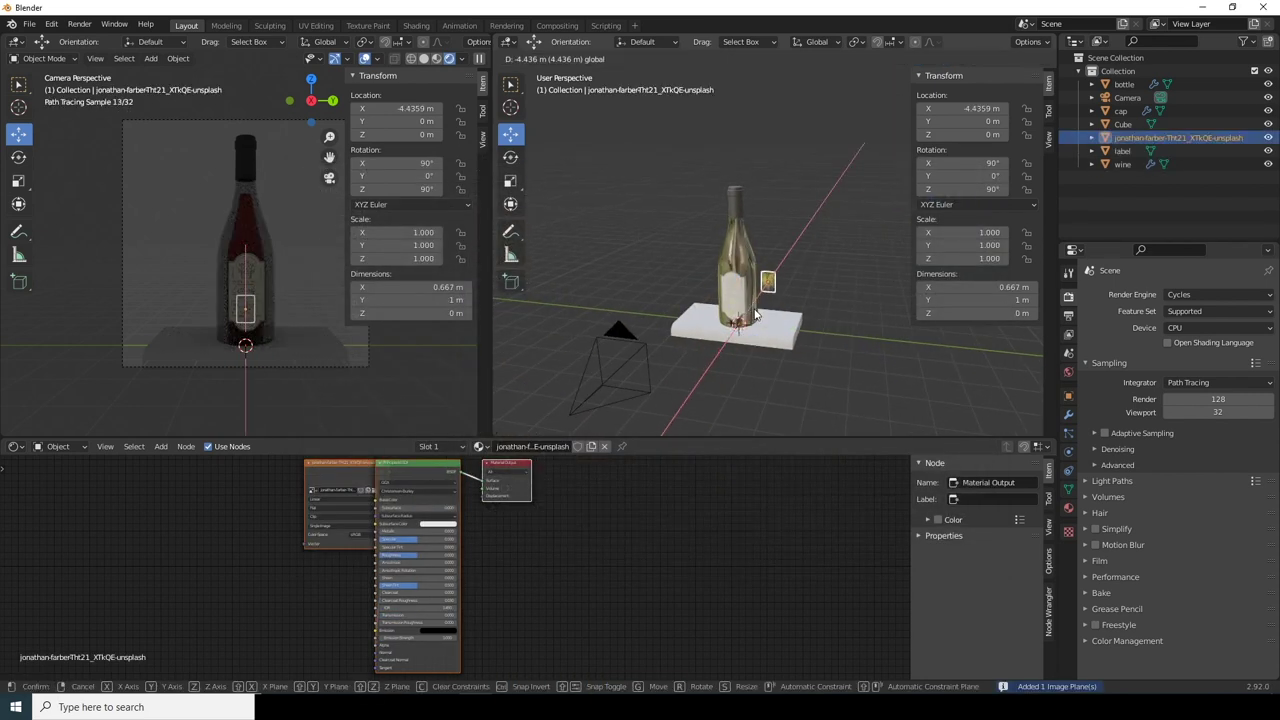
pyautogui.press('Tab')
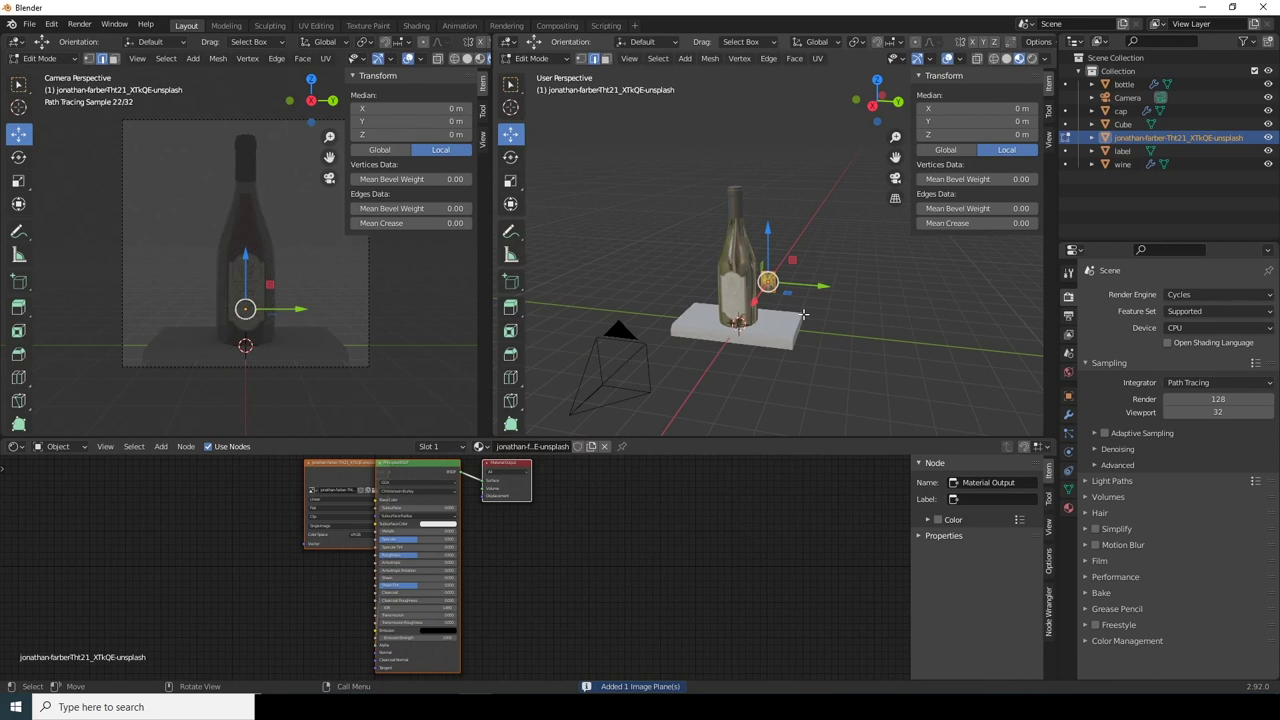
pyautogui.press('s')
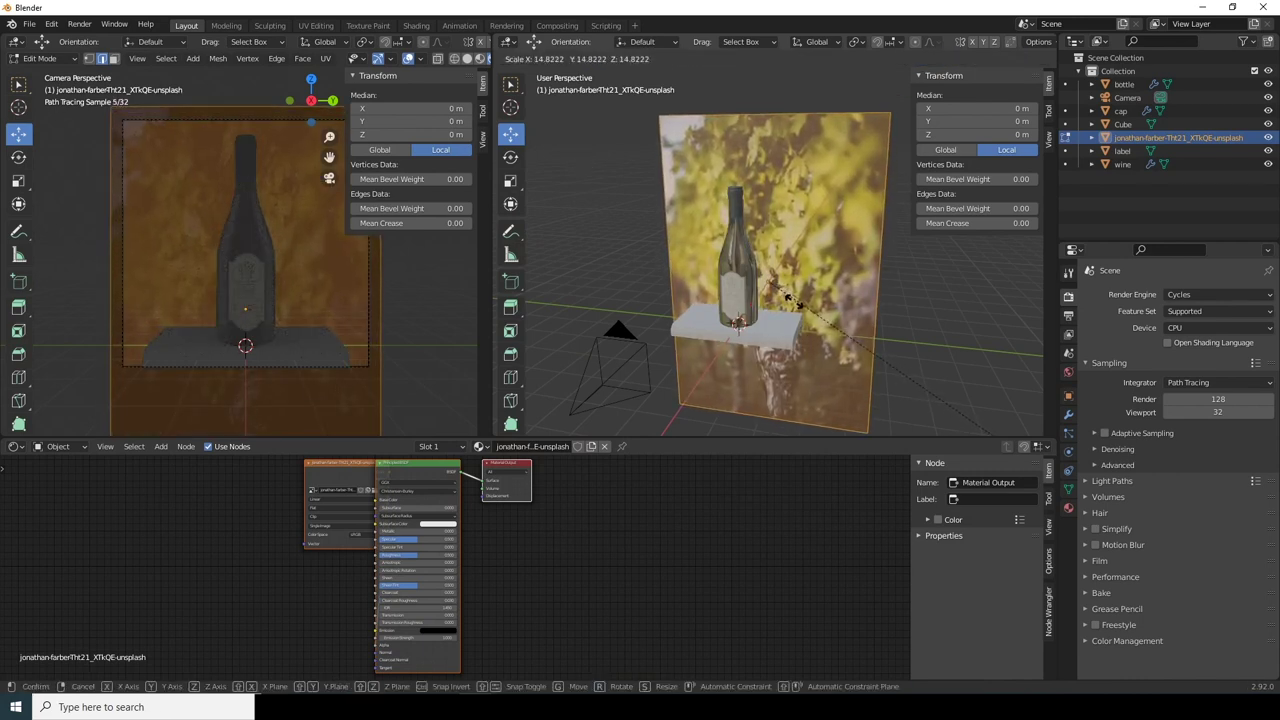
pyautogui.click(790, 300)
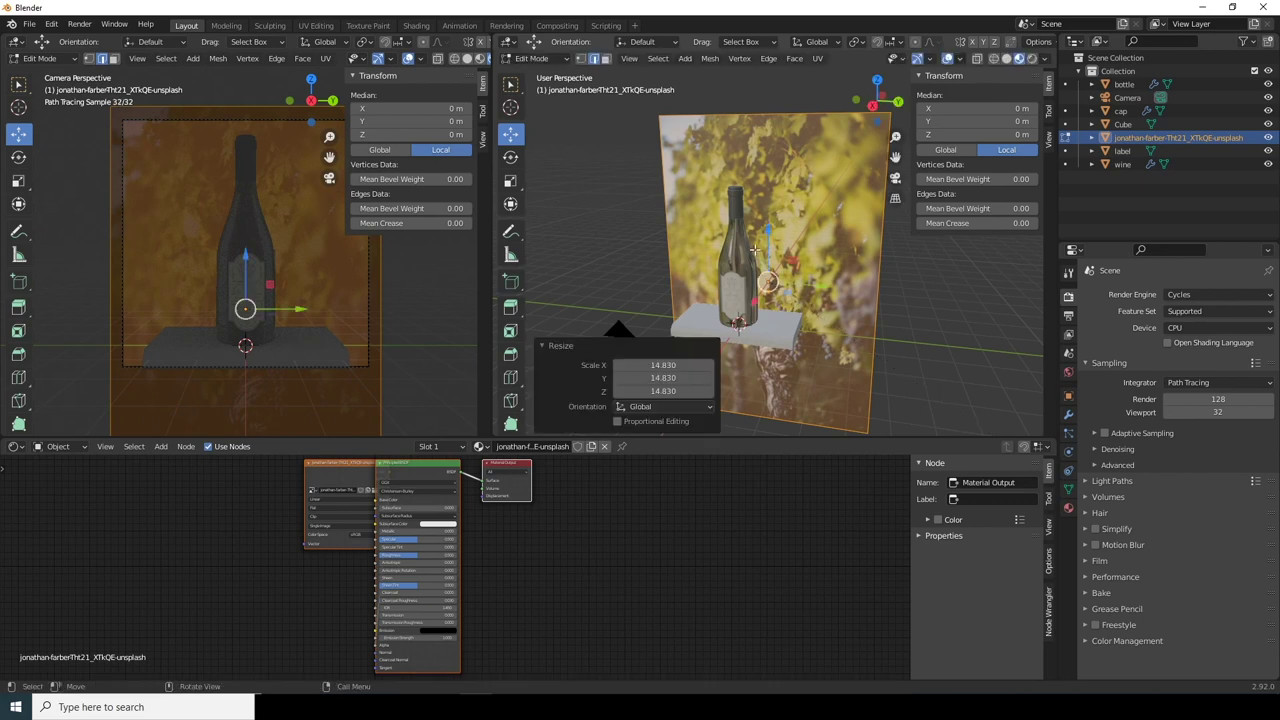
# Step: Shift the backdrop plane's mesh about 3.5 m farther back along X and raise it about 1.29 m
pyautogui.moveTo(755, 250); pyautogui.dragTo(717, 254, button='middle')
pyautogui.press('g')
pyautogui.press('x')
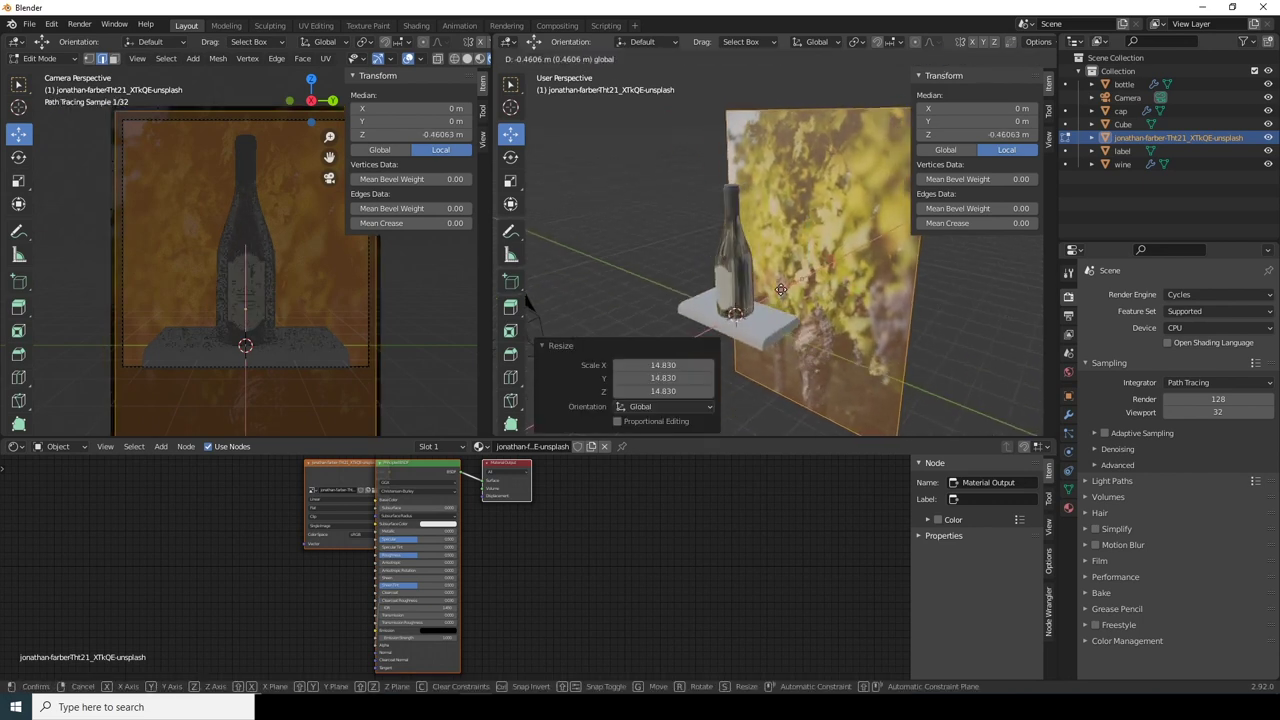
pyautogui.click(829, 256)
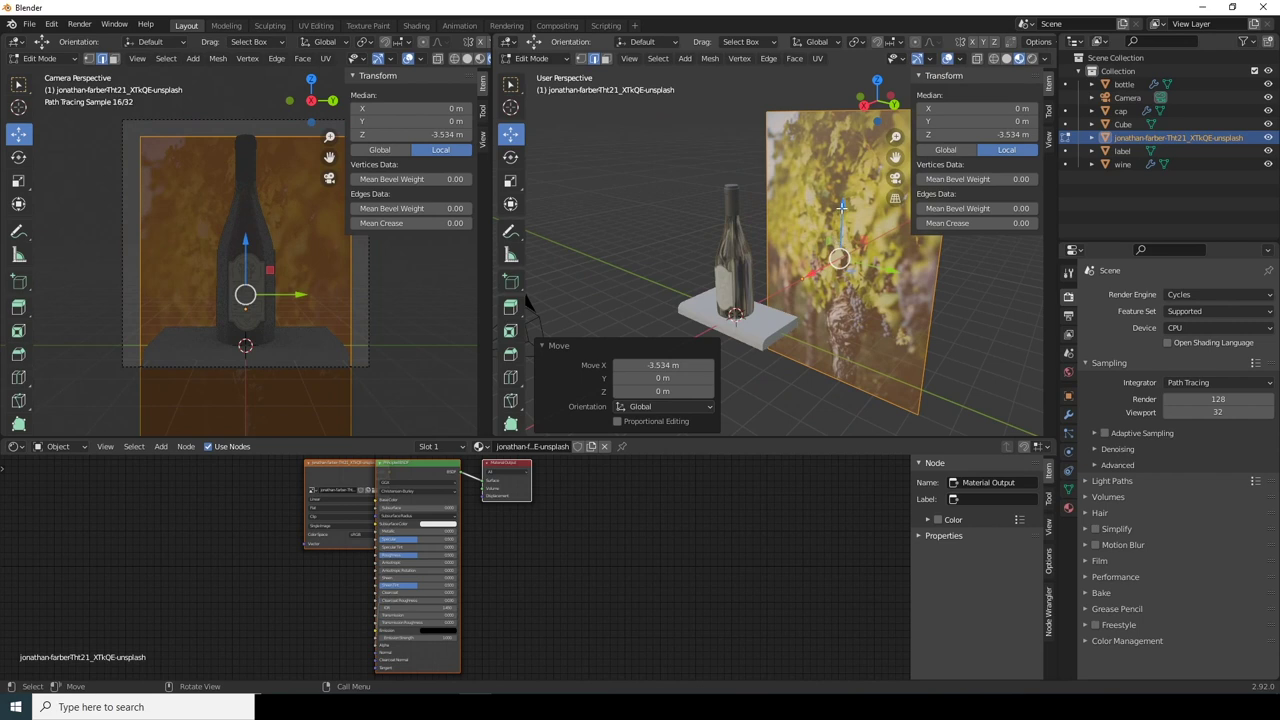
pyautogui.moveTo(842, 207); pyautogui.dragTo(845, 182)
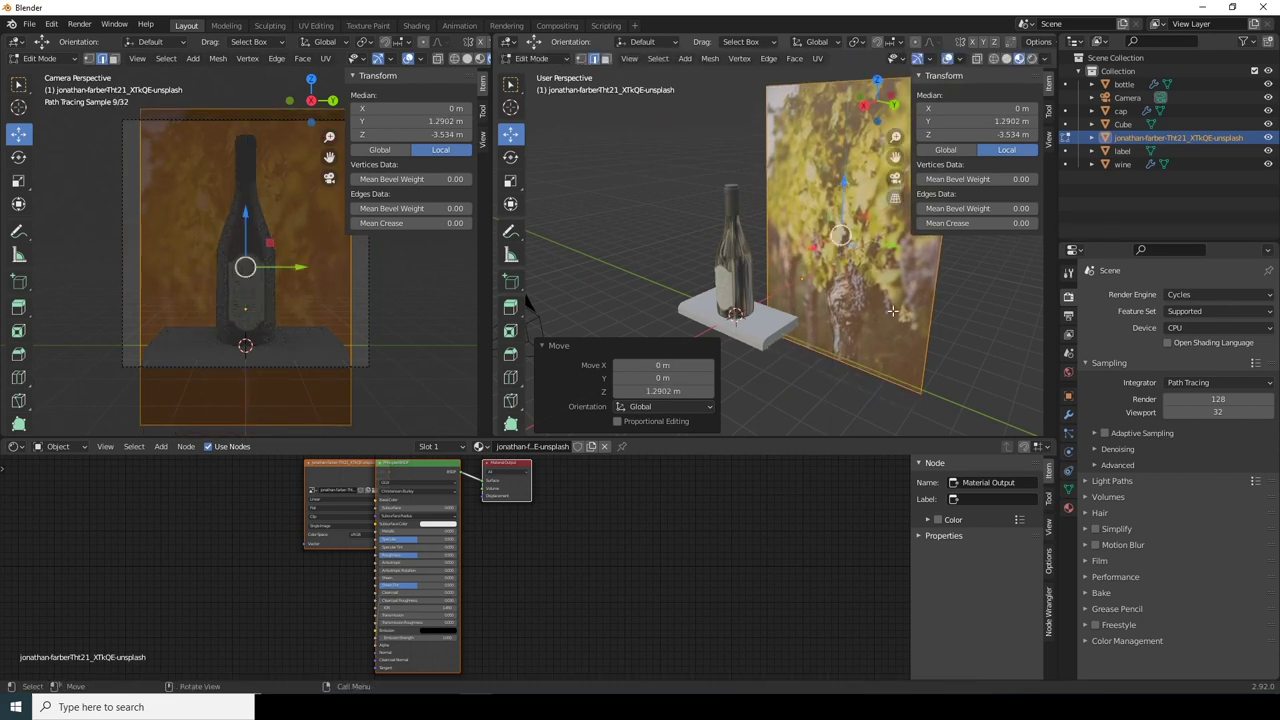
# Step: Fit the backdrop to the camera frame: enlarge it 1.382 times, move it farther back and about 1.13 m down, and enlarge it 1.136 times
pyautogui.press('s')
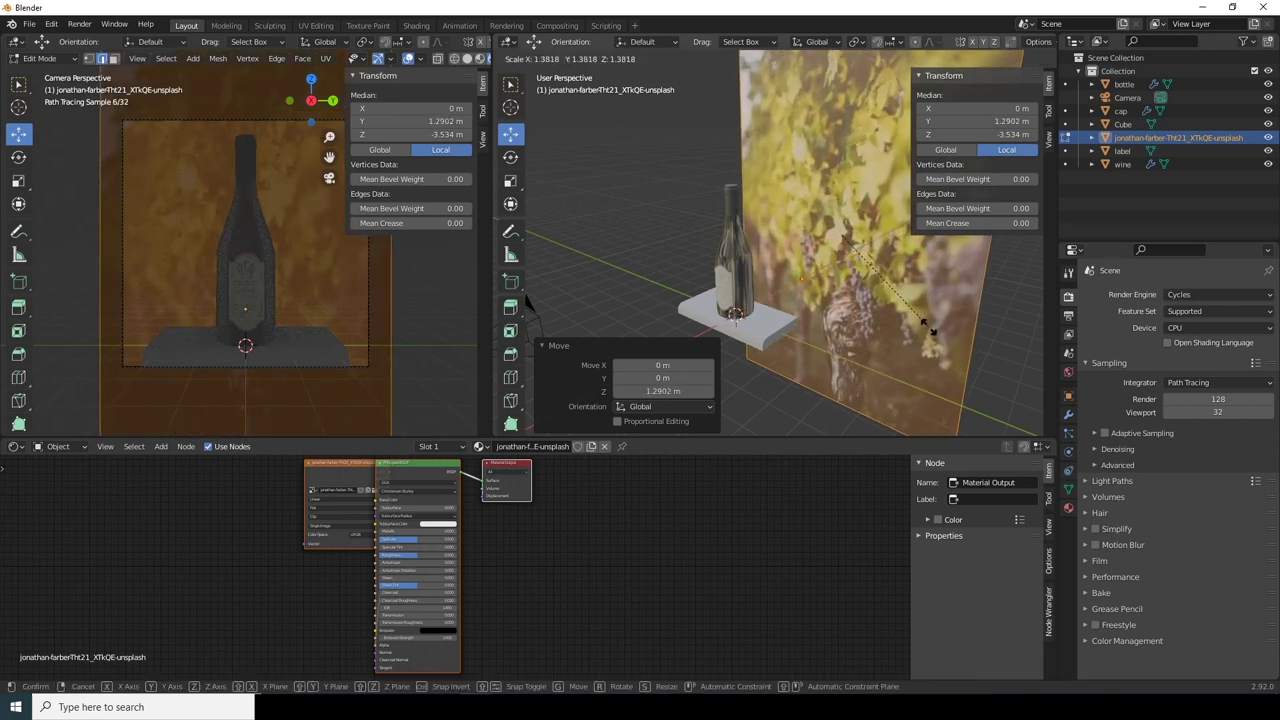
pyautogui.click(929, 327)
pyautogui.moveTo(840, 235); pyautogui.dragTo(822, 237, button='middle')
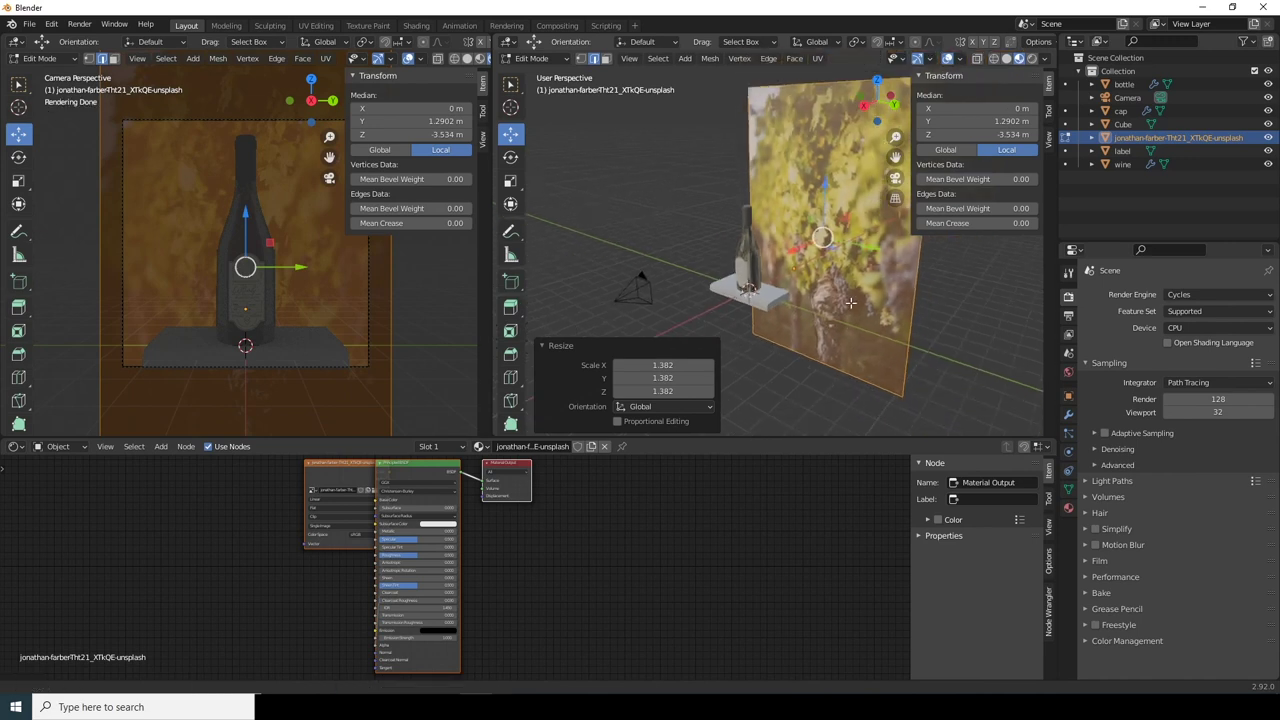
pyautogui.moveTo(797, 245); pyautogui.dragTo(860, 163)
pyautogui.press('s')
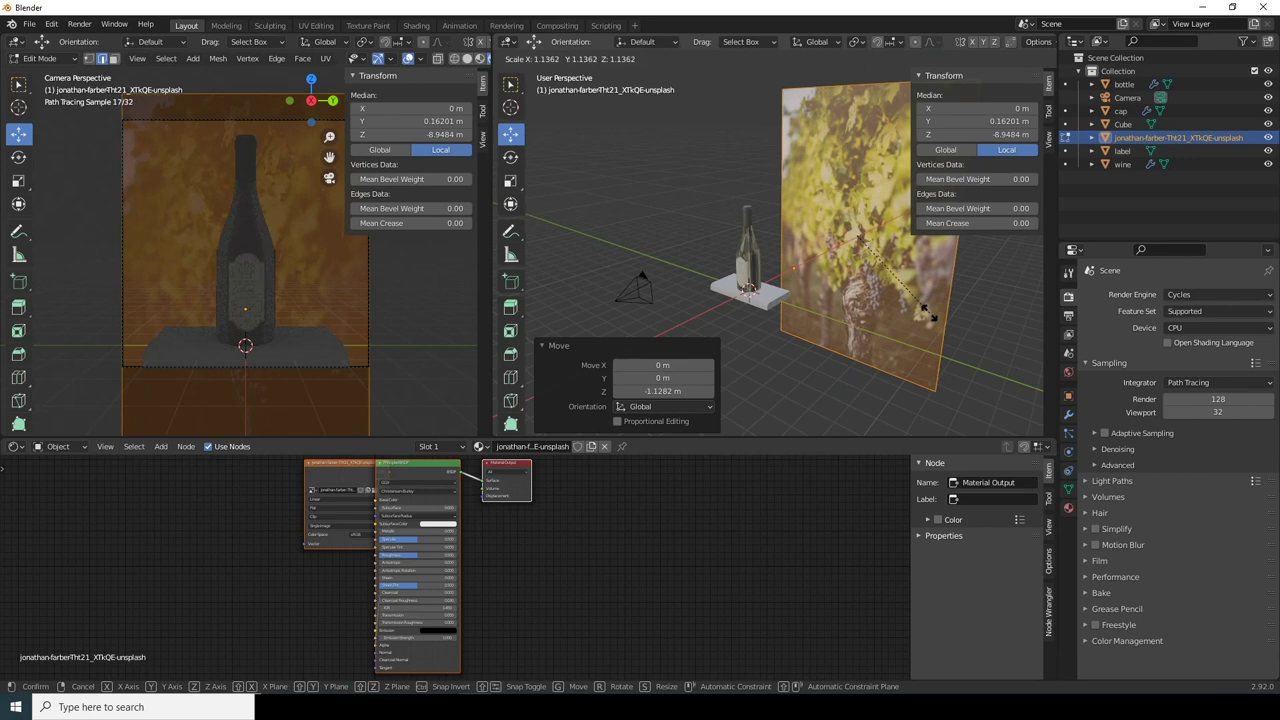
pyautogui.click(930, 317)
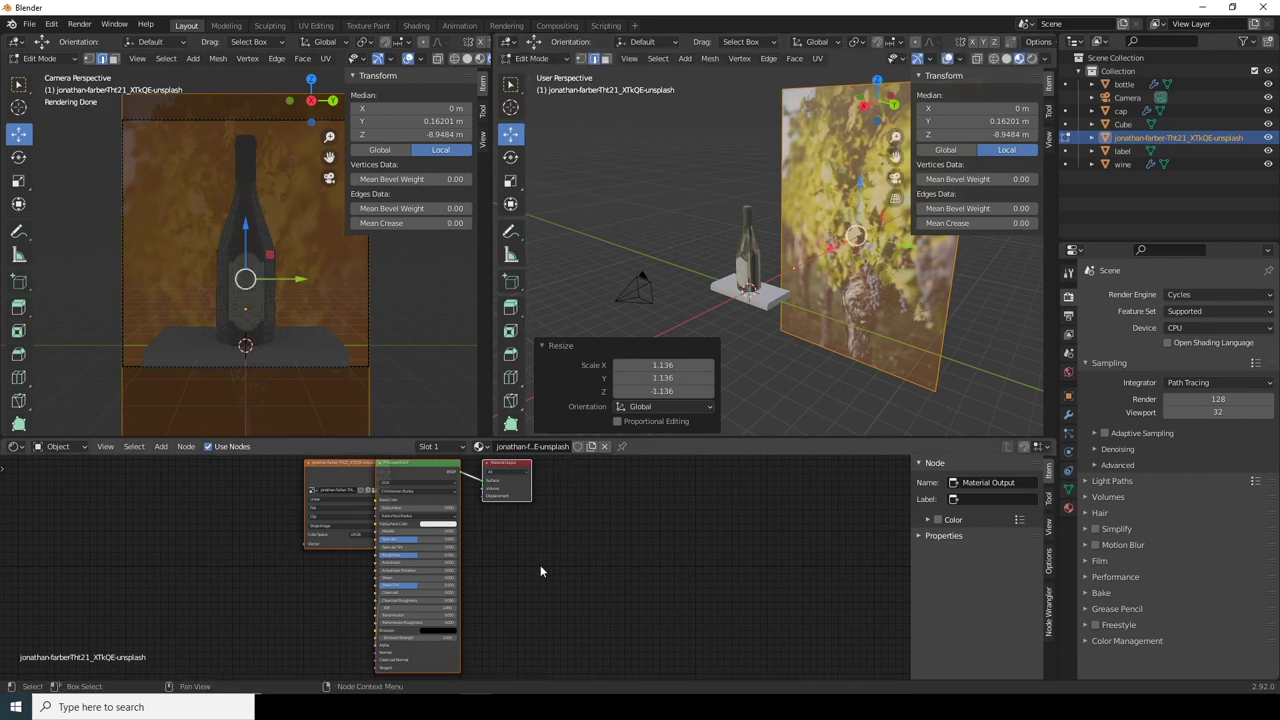
# Step: Link the backdrop image texture's Color to the Principled BSDF's Emission, and return to Object Mode
pyautogui.moveTo(321, 464); pyautogui.dragTo(182, 474)
pyautogui.moveTo(285, 474); pyautogui.dragTo(356, 474)
pyautogui.moveTo(257, 477); pyautogui.dragTo(309, 646)
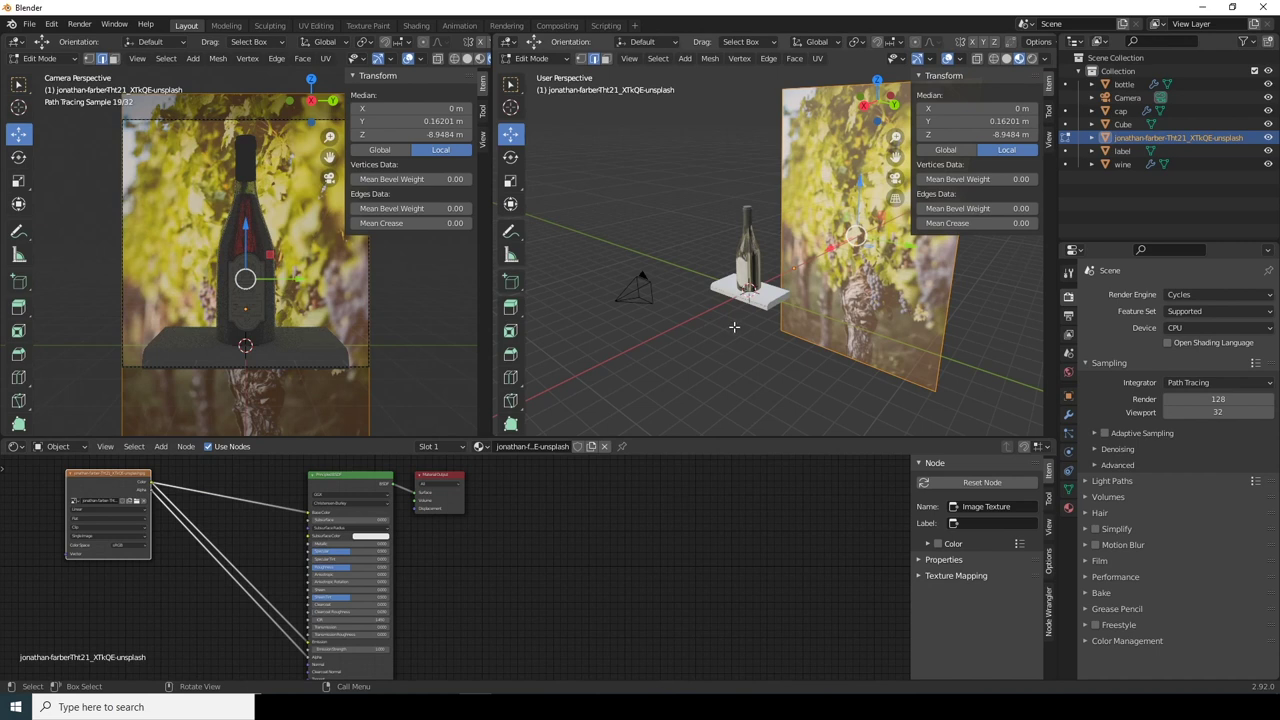
pyautogui.press('Tab')
# Step: Tint the bottle glass material's base color to a darker, muted brownish pink, and deselect the bottle
pyautogui.click(675, 206)
pyautogui.keyDown('ctrl'); pyautogui.moveTo(668, 325); pyautogui.dragTo(671, 270, button='middle'); pyautogui.keyUp('ctrl')
pyautogui.click(679, 206)
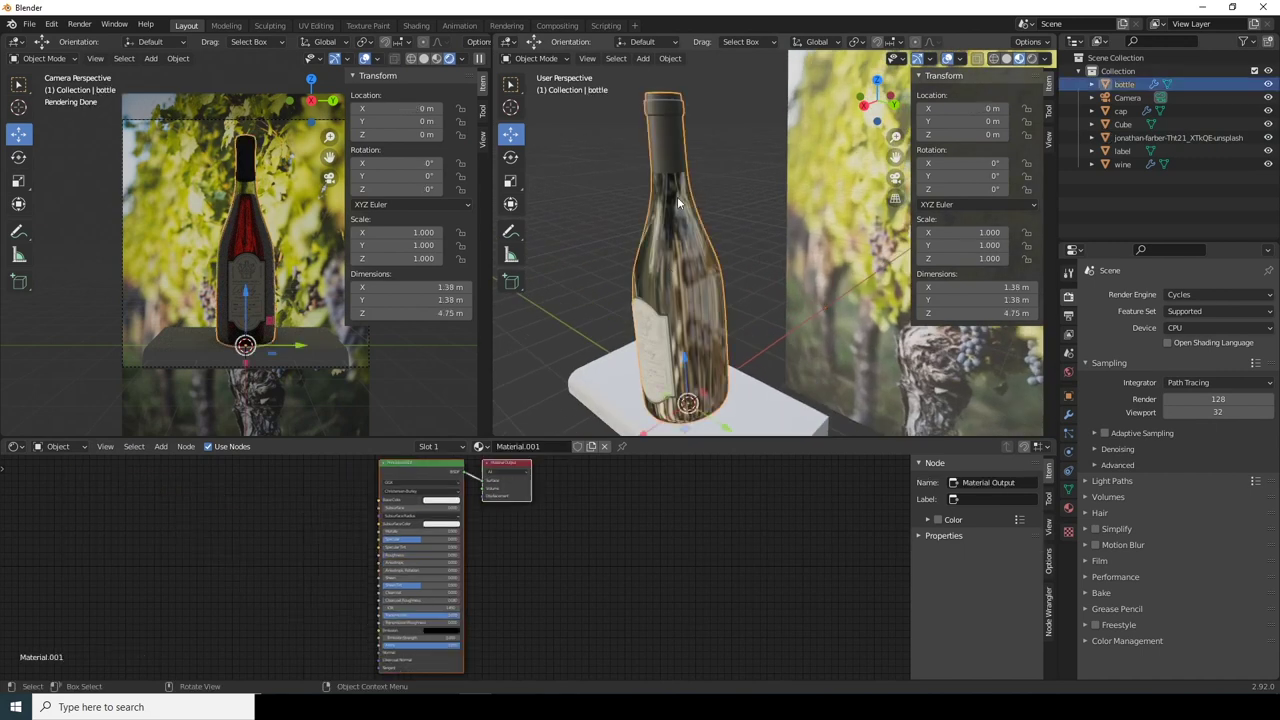
pyautogui.scroll(2, 503, 561)
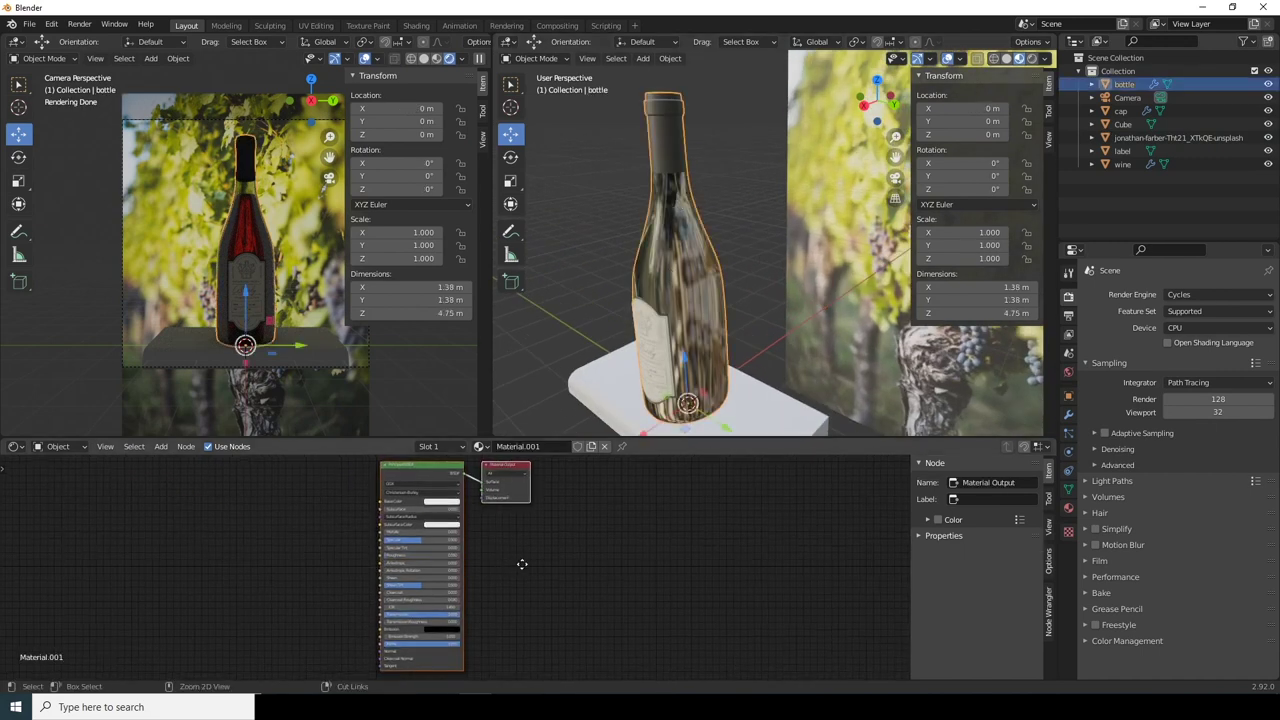
pyautogui.click(434, 495)
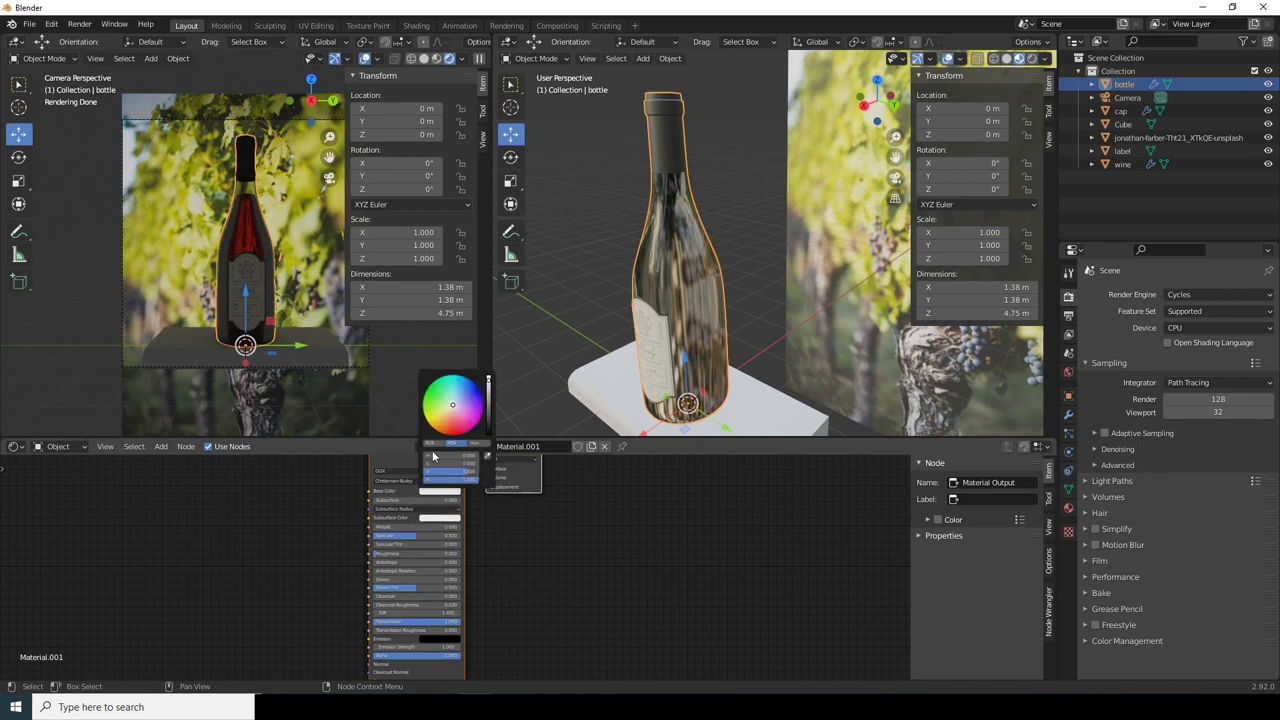
pyautogui.click(451, 405)
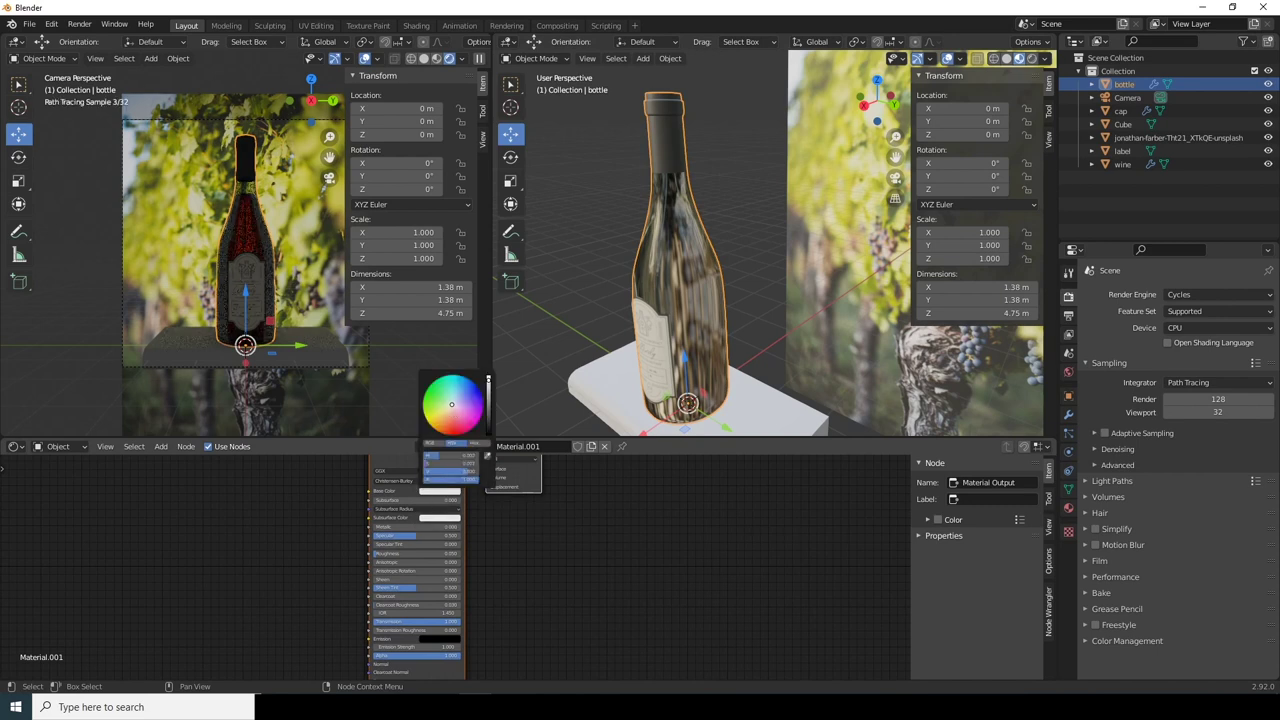
pyautogui.moveTo(450, 404); pyautogui.dragTo(450, 409)
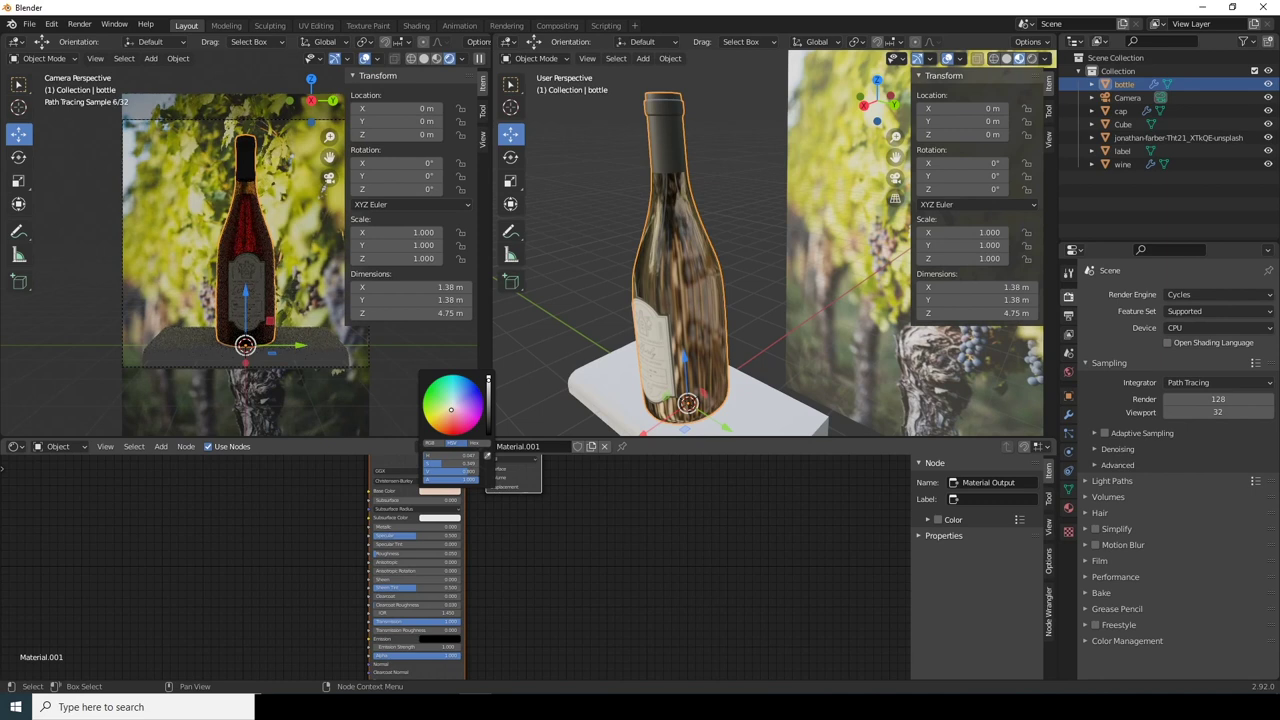
pyautogui.moveTo(488, 380); pyautogui.dragTo(488, 391)
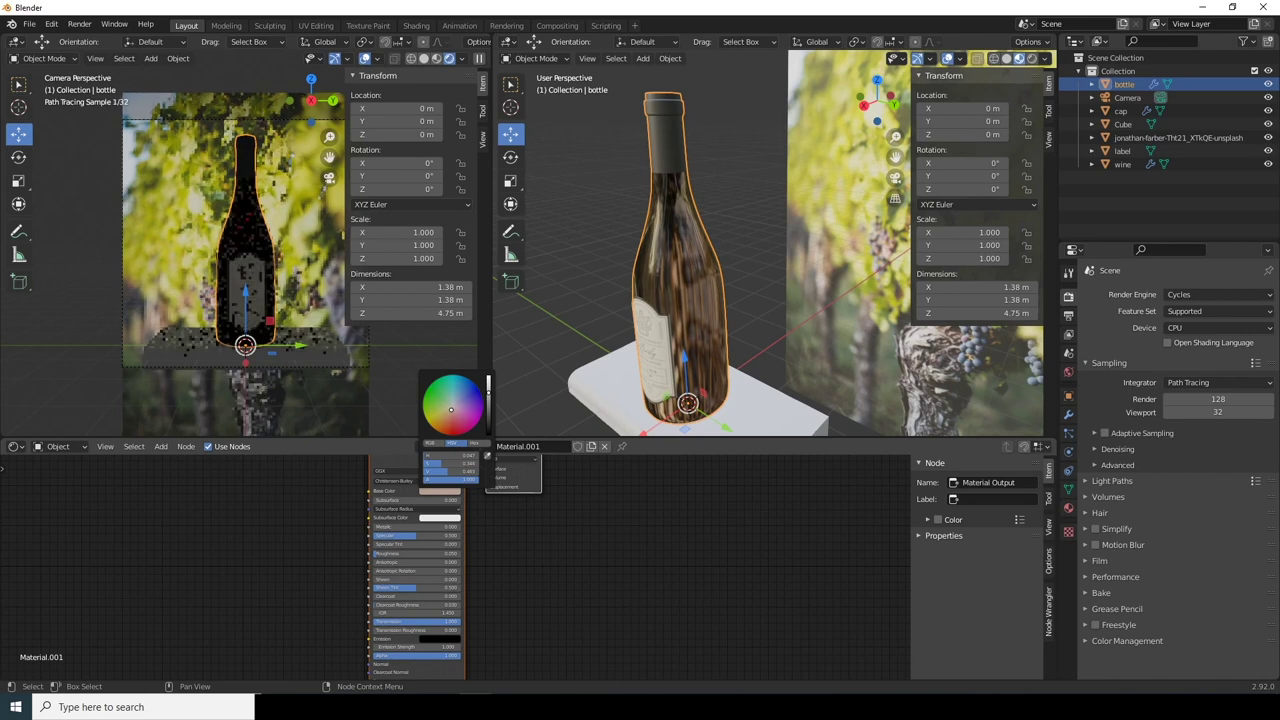
pyautogui.keyDown('ctrl'); pyautogui.scroll(-1, 451, 409); pyautogui.keyUp('ctrl')
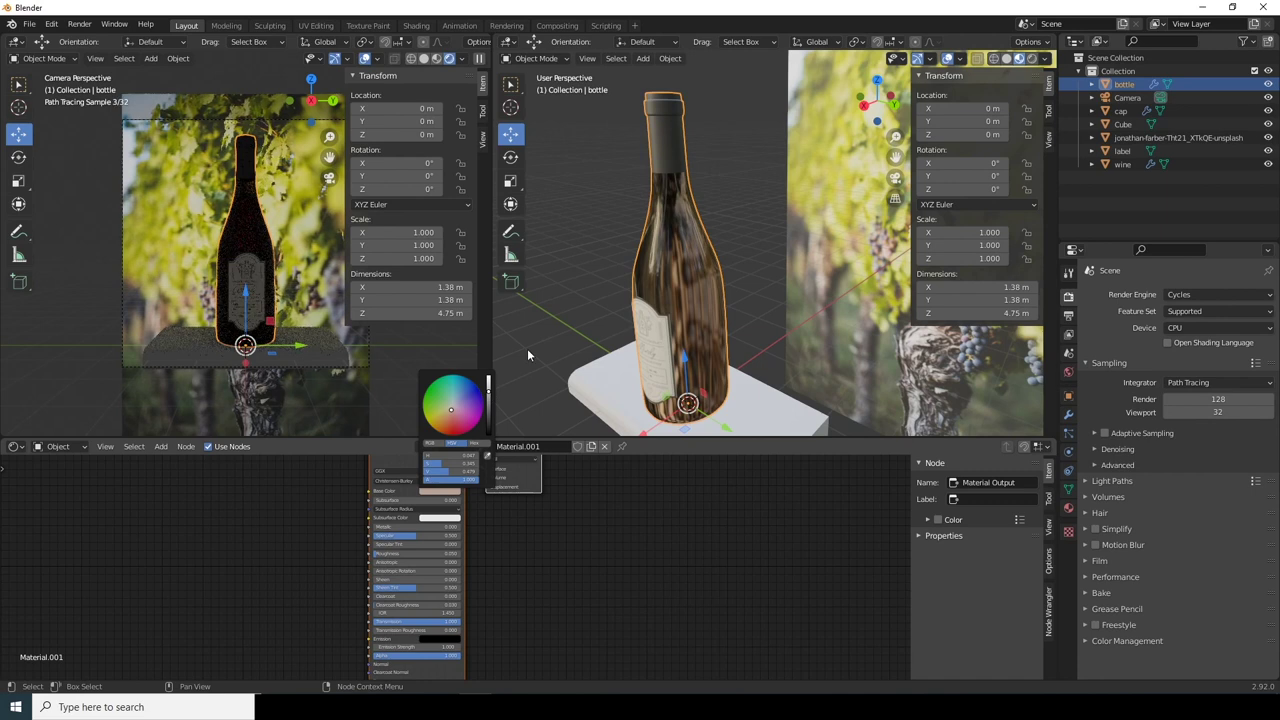
pyautogui.click(592, 235)
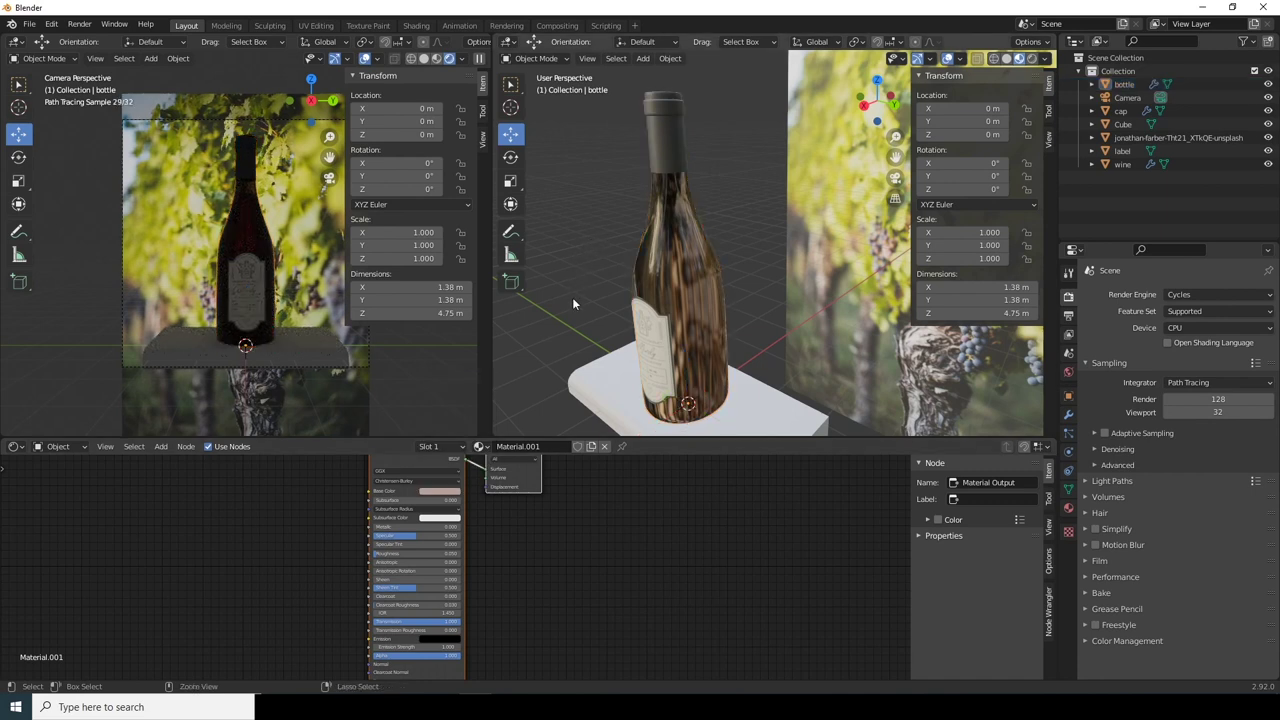
# Step: Add a new material to the rounded slab beneath the bottle
pyautogui.moveTo(570, 297); pyautogui.dragTo(724, 352, button='middle')
pyautogui.click(724, 352)
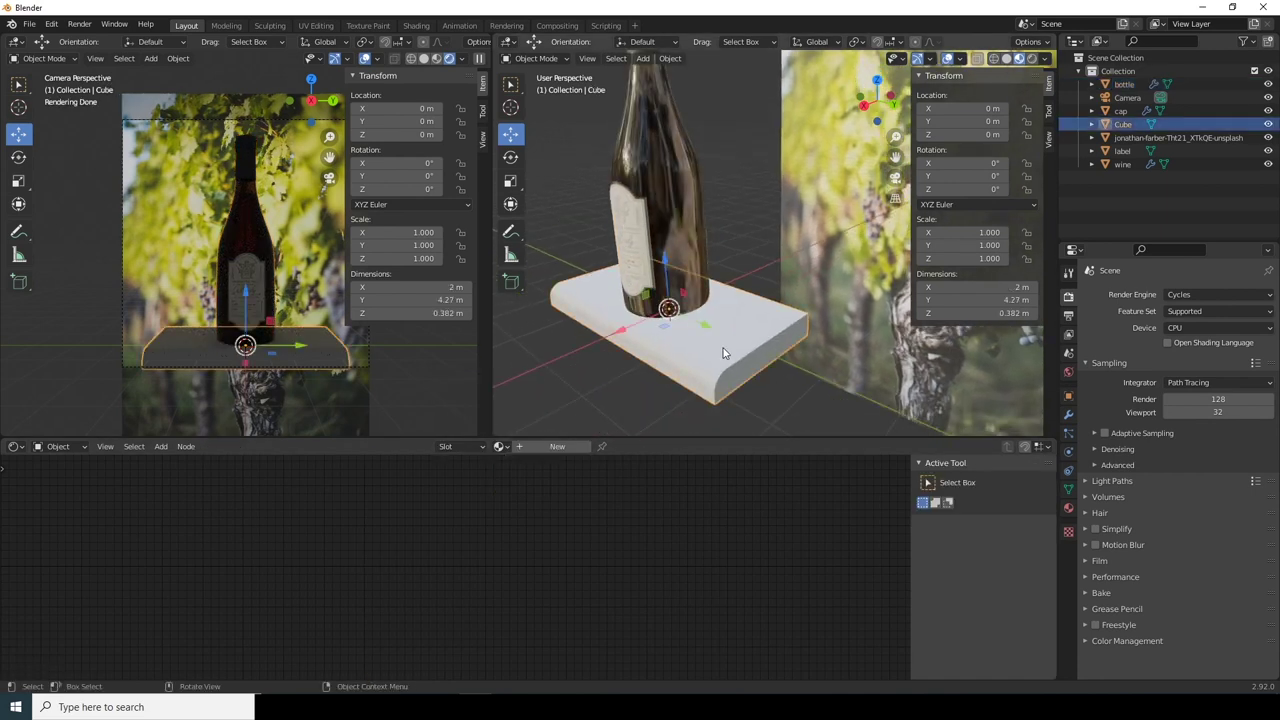
pyautogui.click(555, 448)
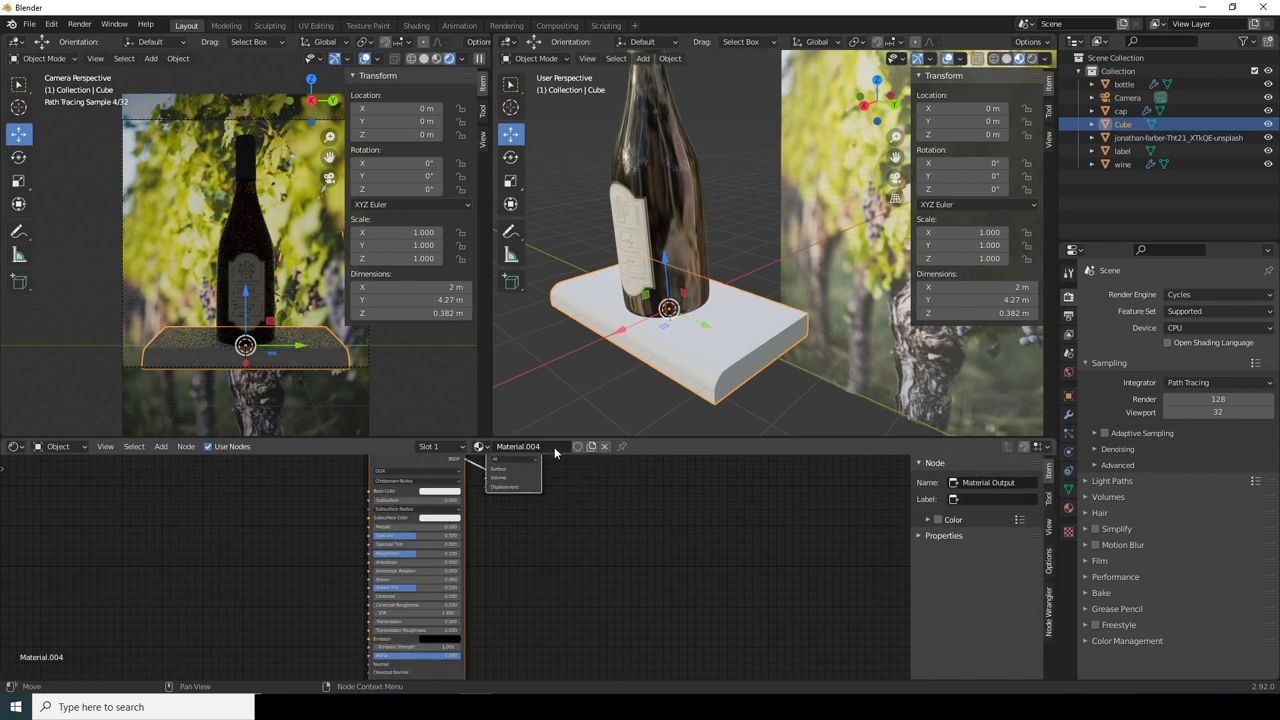
# Step: Add an Image Texture node to the slab's material and link its Color output to Base Color
pyautogui.hotkey('shift', 'a')
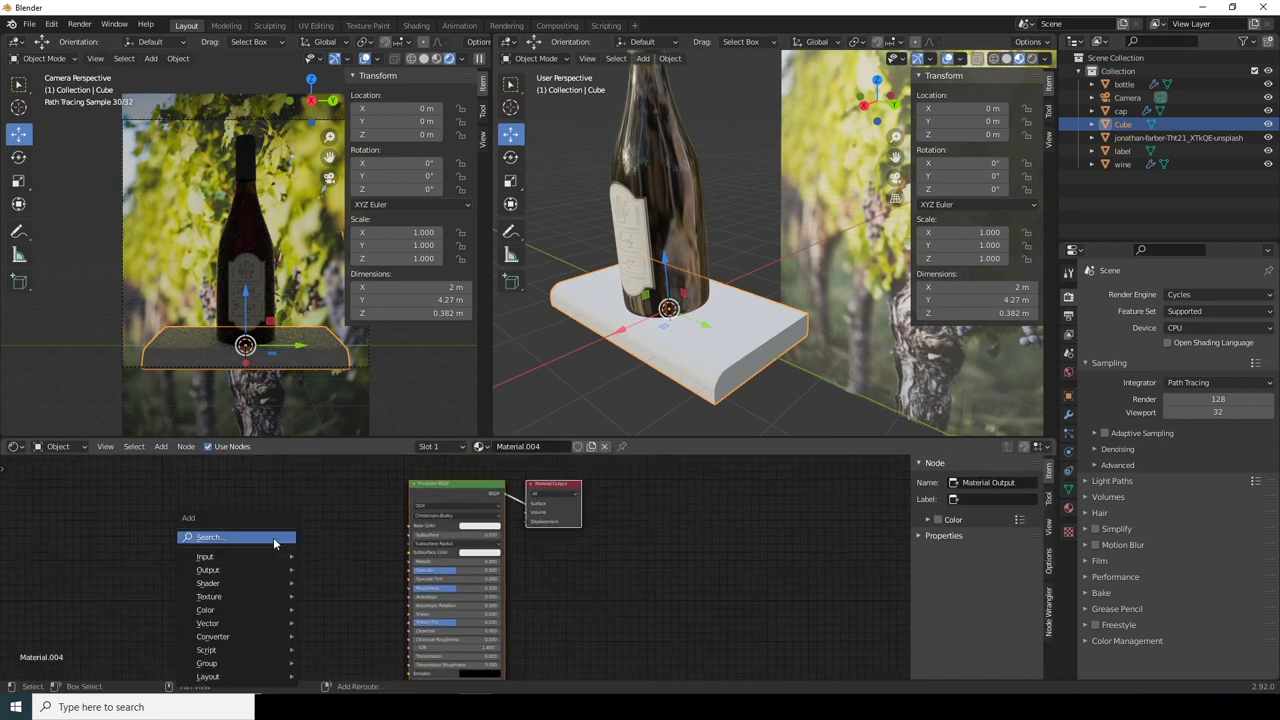
pyautogui.click(274, 543)
pyautogui.write('ima')
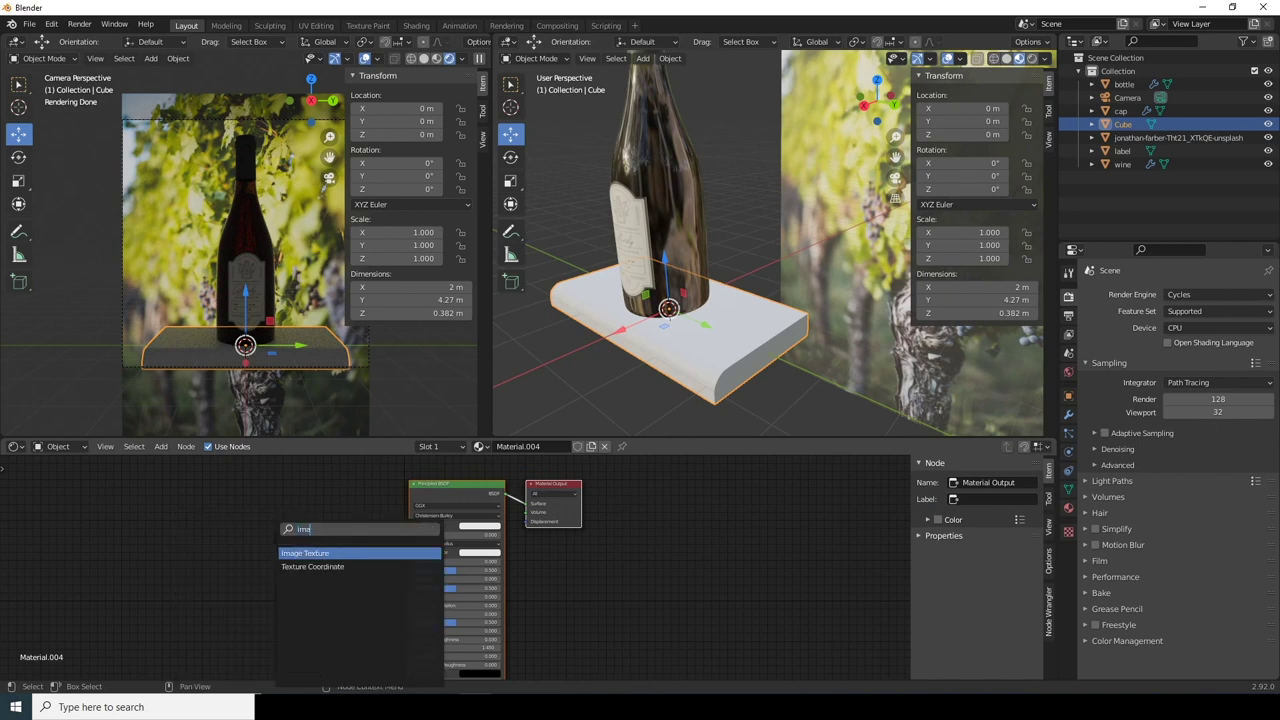
pyautogui.press('Return')
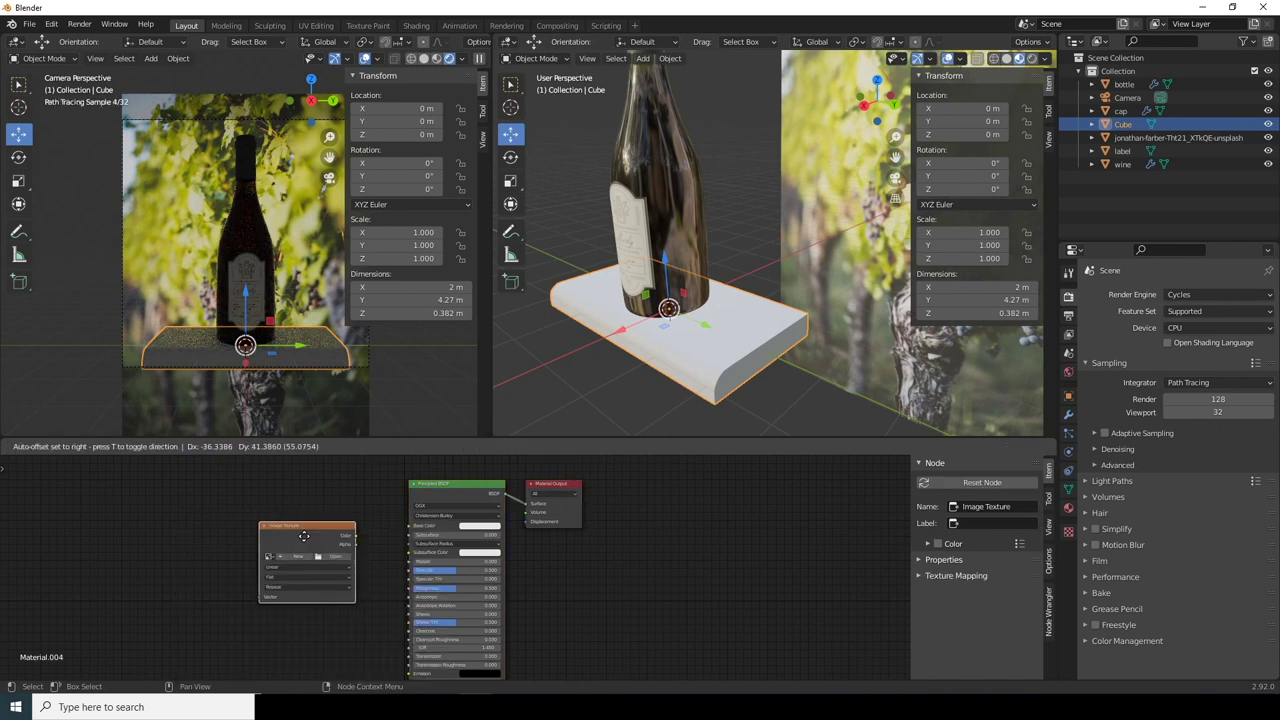
pyautogui.click(342, 517)
pyautogui.moveTo(348, 515); pyautogui.dragTo(398, 530)
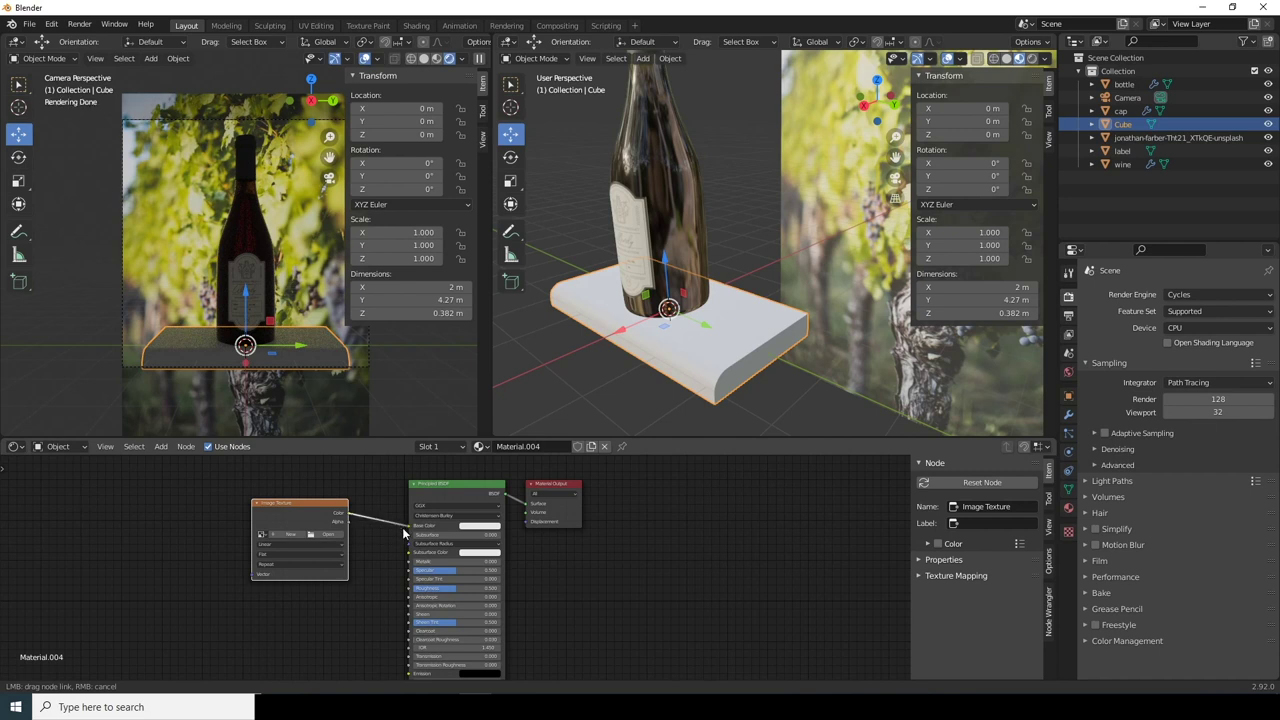
pyautogui.moveTo(404, 534); pyautogui.dragTo(410, 526)
# Step: Load planks_brown_10_diff_4k.jpg from the Wood folder into the slab's Image Texture node
pyautogui.click(321, 534)
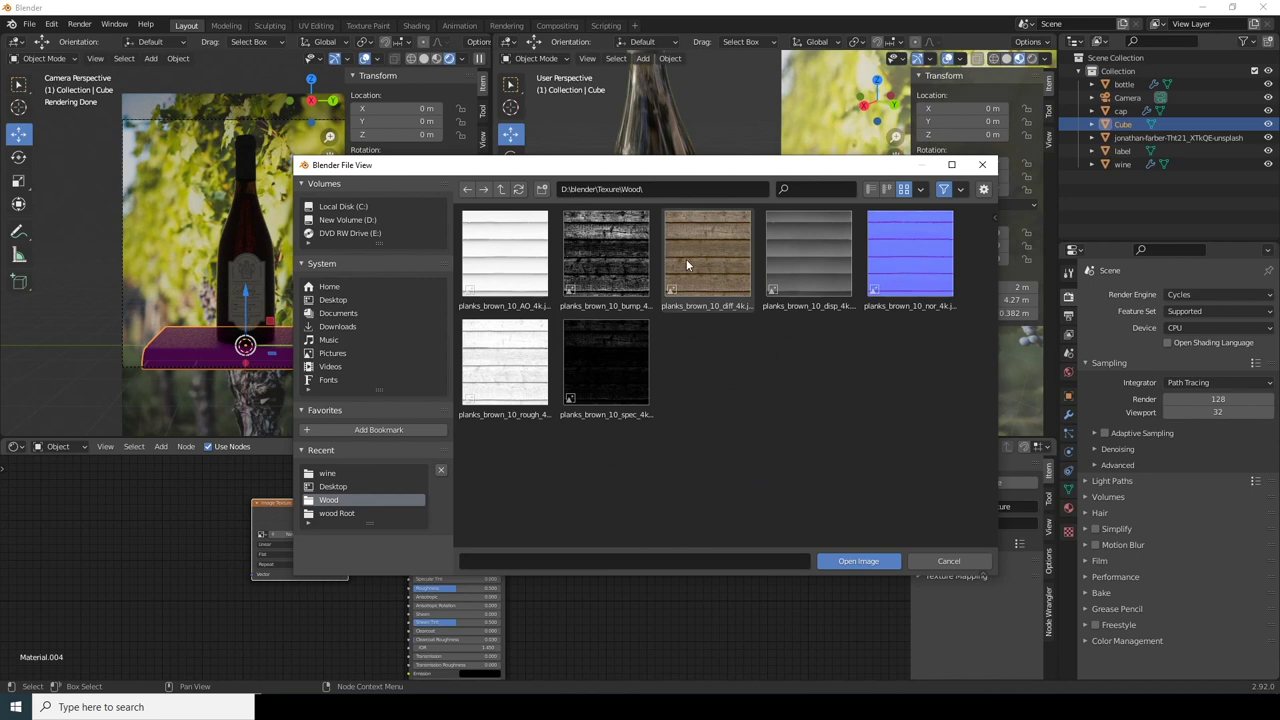
pyautogui.click(686, 259)
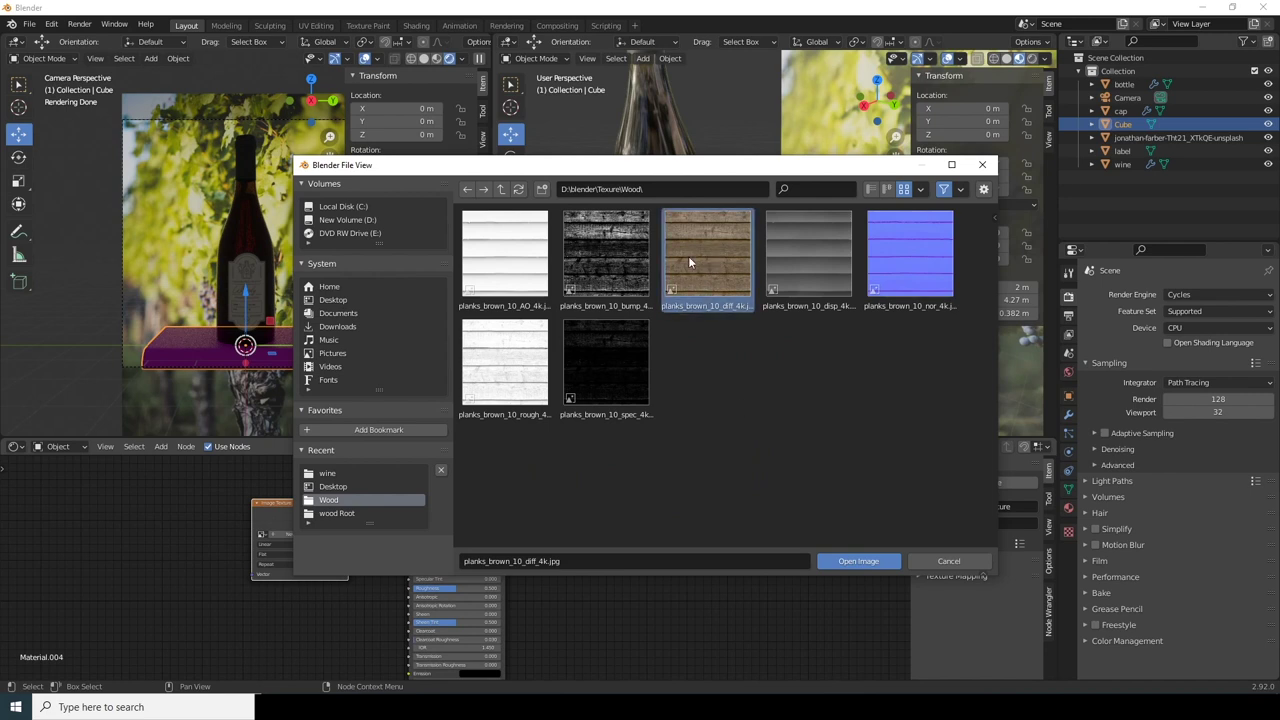
pyautogui.click(847, 563)
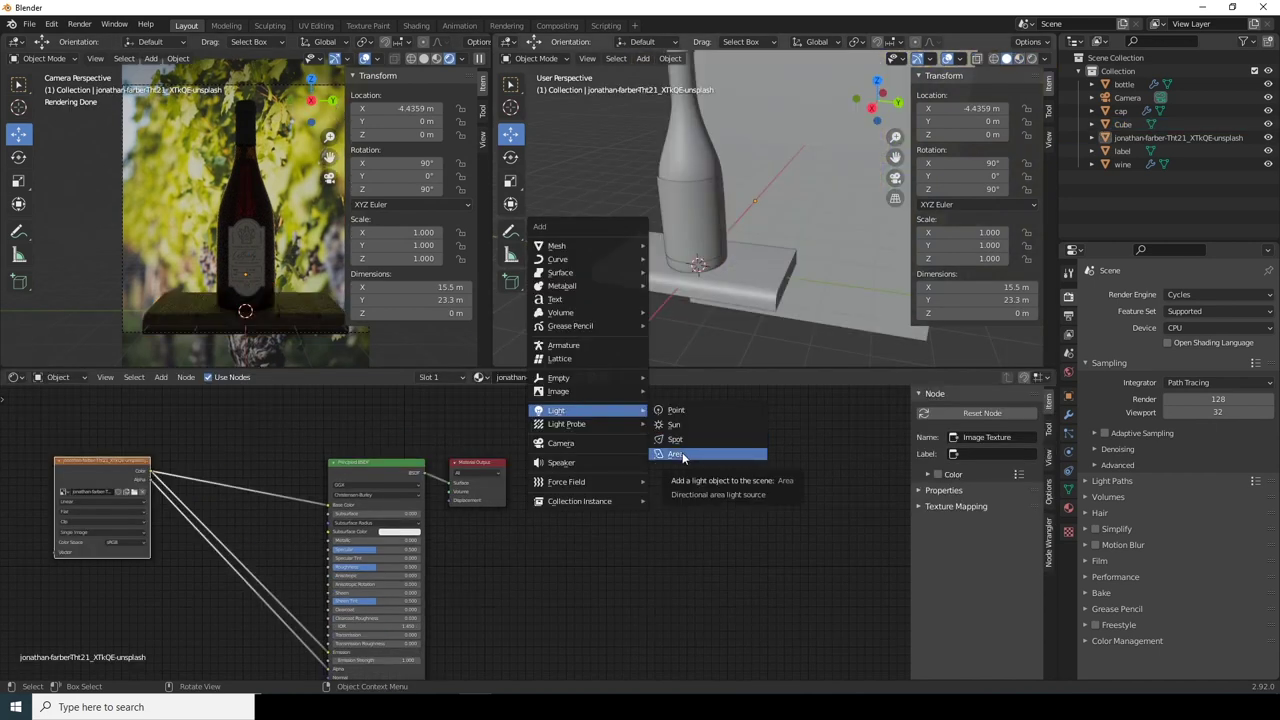
# Step: Add an Area light to the scene
pyautogui.click(683, 456)
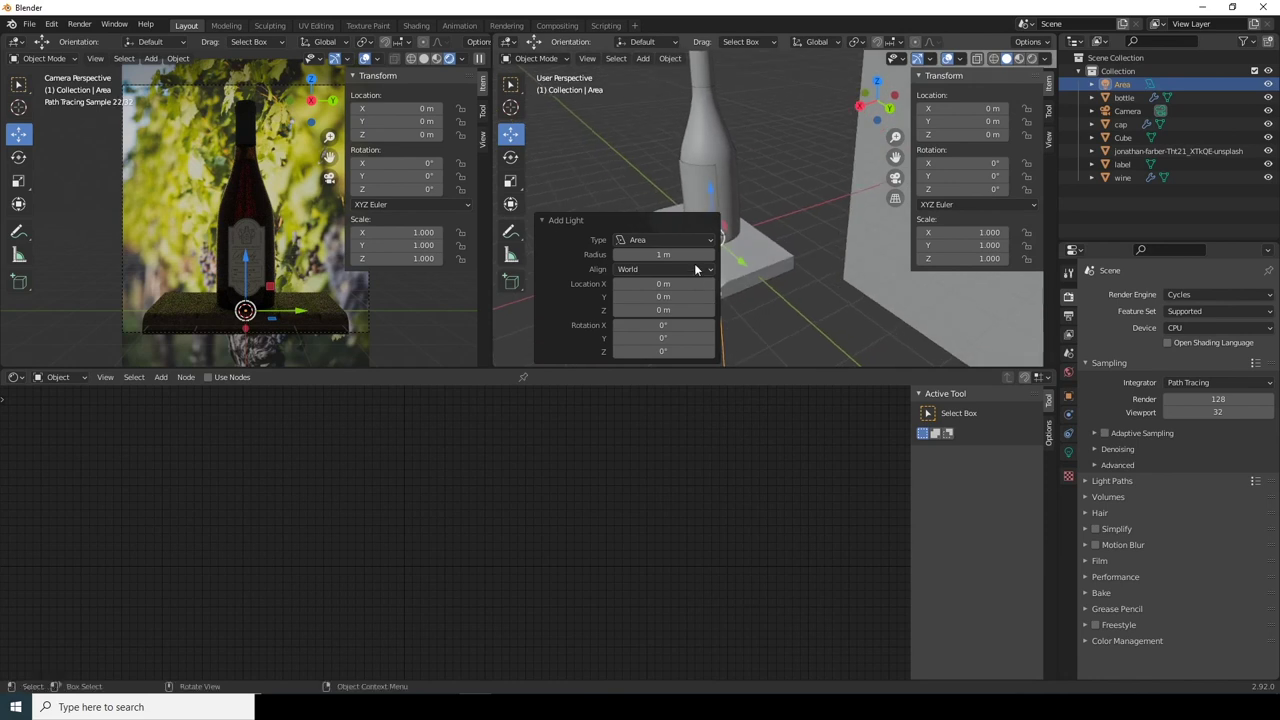
# Step: Select the Area light and move it straight up to about 5.07 m, level with the bottle's top
pyautogui.click(707, 252)
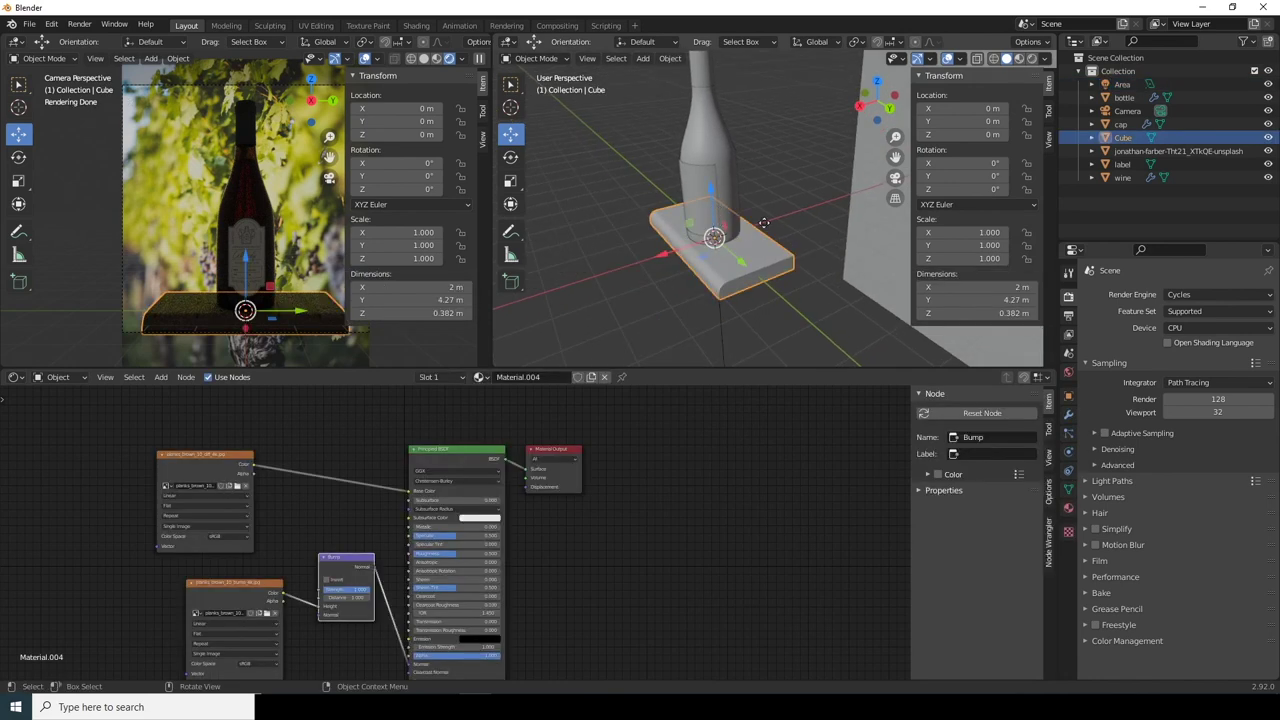
pyautogui.click(791, 191)
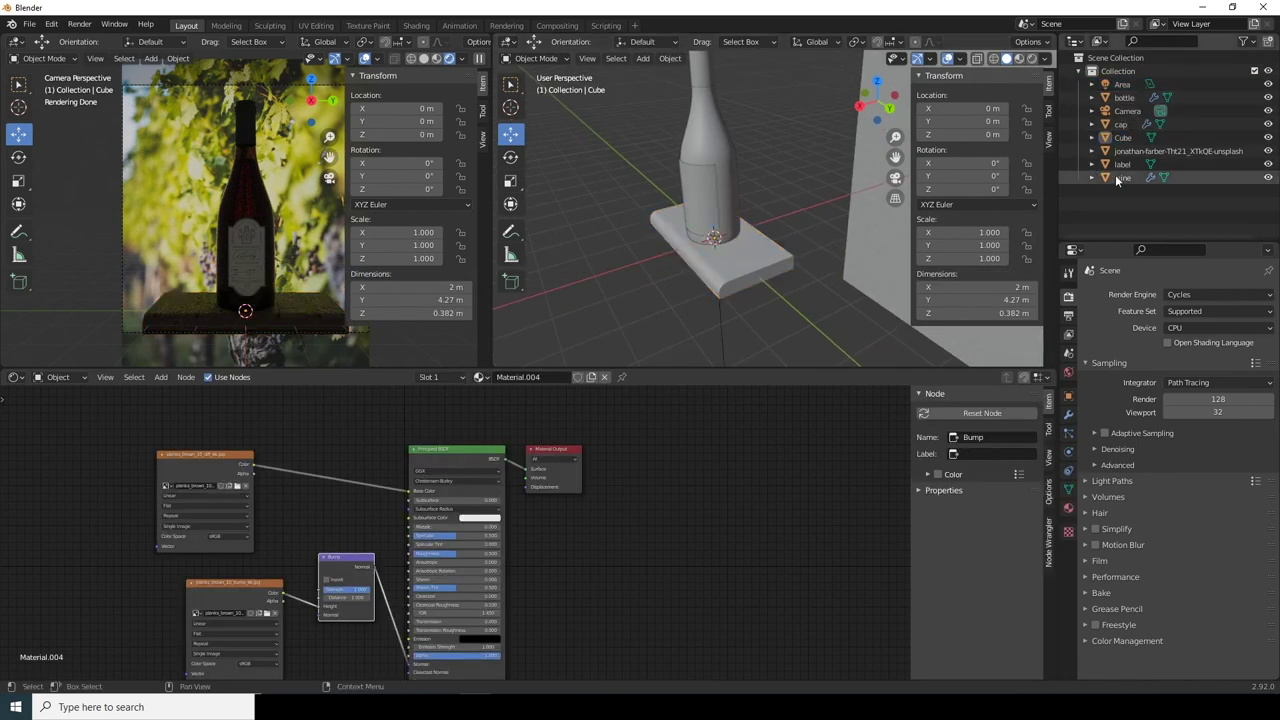
pyautogui.click(1122, 84)
pyautogui.moveTo(711, 192); pyautogui.dragTo(711, 60)
pyautogui.keyDown('shift'); pyautogui.moveTo(745, 163); pyautogui.dragTo(749, 222, button='middle'); pyautogui.keyUp('shift')
pyautogui.moveTo(705, 129); pyautogui.dragTo(702, 94)
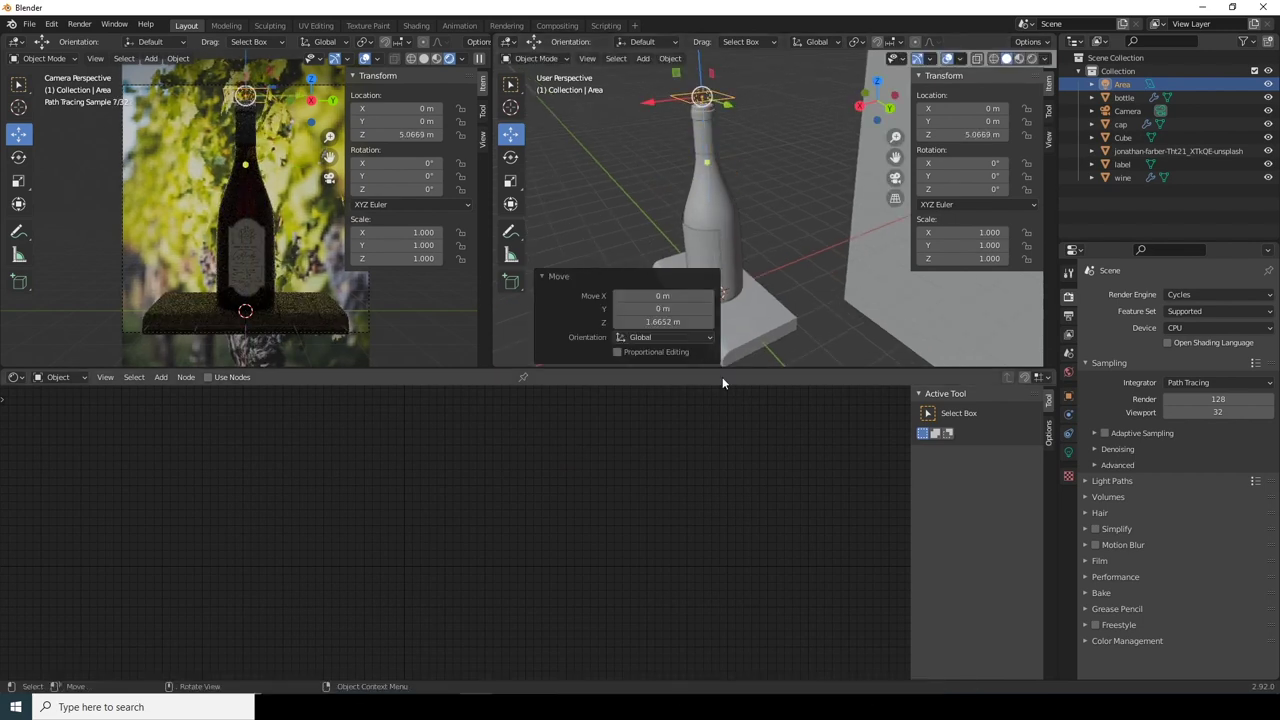
# Step: Enlarge the Area light to a scale of about 11.6 and raise it to a height of about 6.93 m
pyautogui.moveTo(748, 200); pyautogui.dragTo(763, 248, button='middle')
pyautogui.press('s')
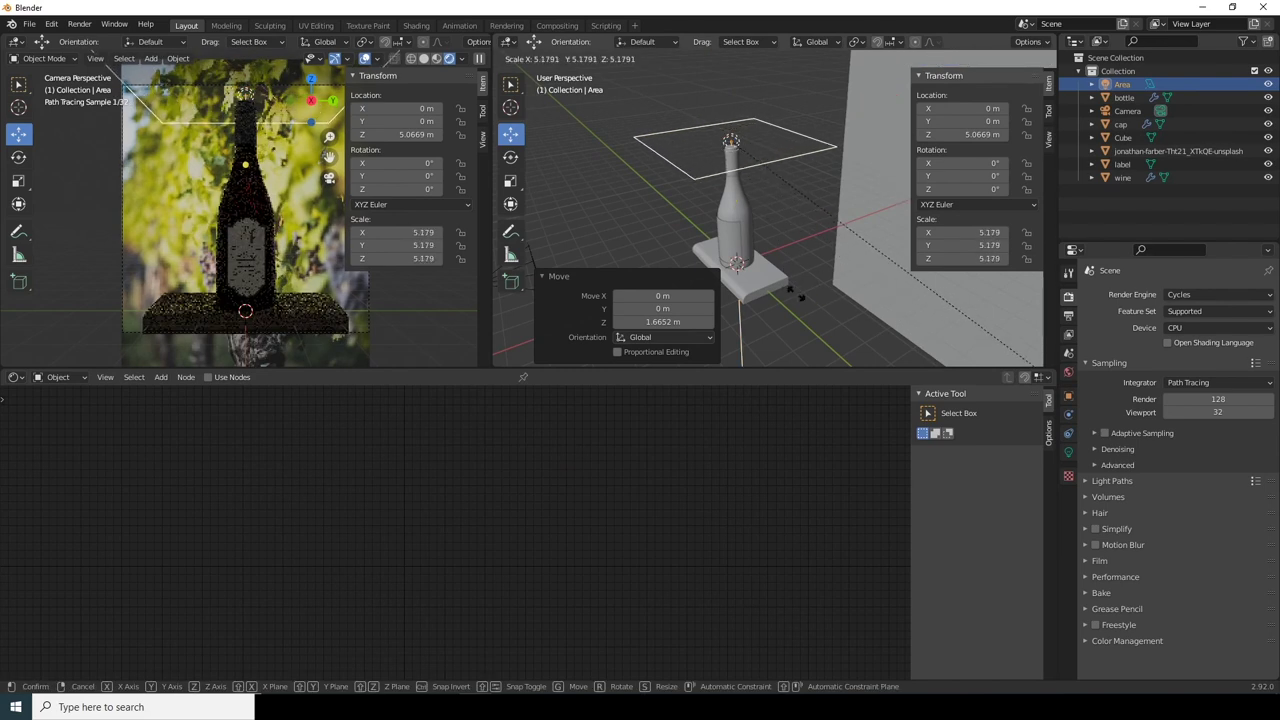
pyautogui.click(806, 316)
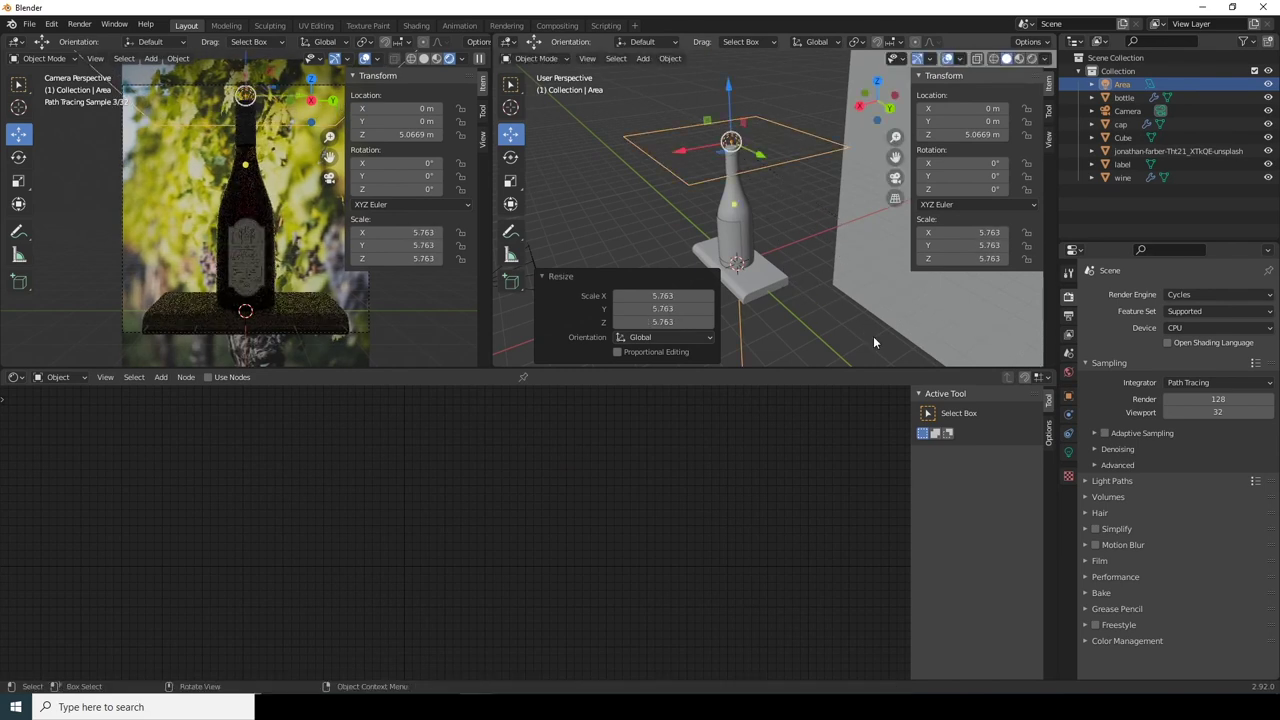
pyautogui.moveTo(741, 186); pyautogui.dragTo(819, 294, button='middle')
pyautogui.press('s')
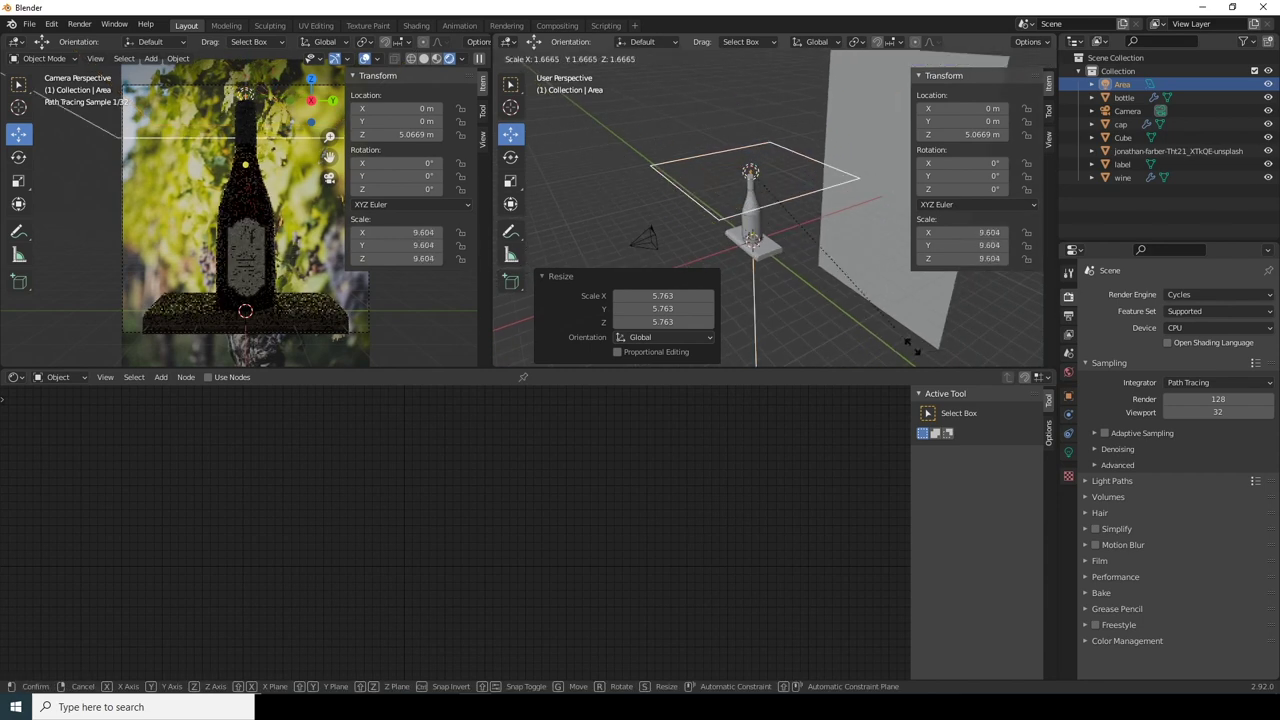
pyautogui.click(958, 58)
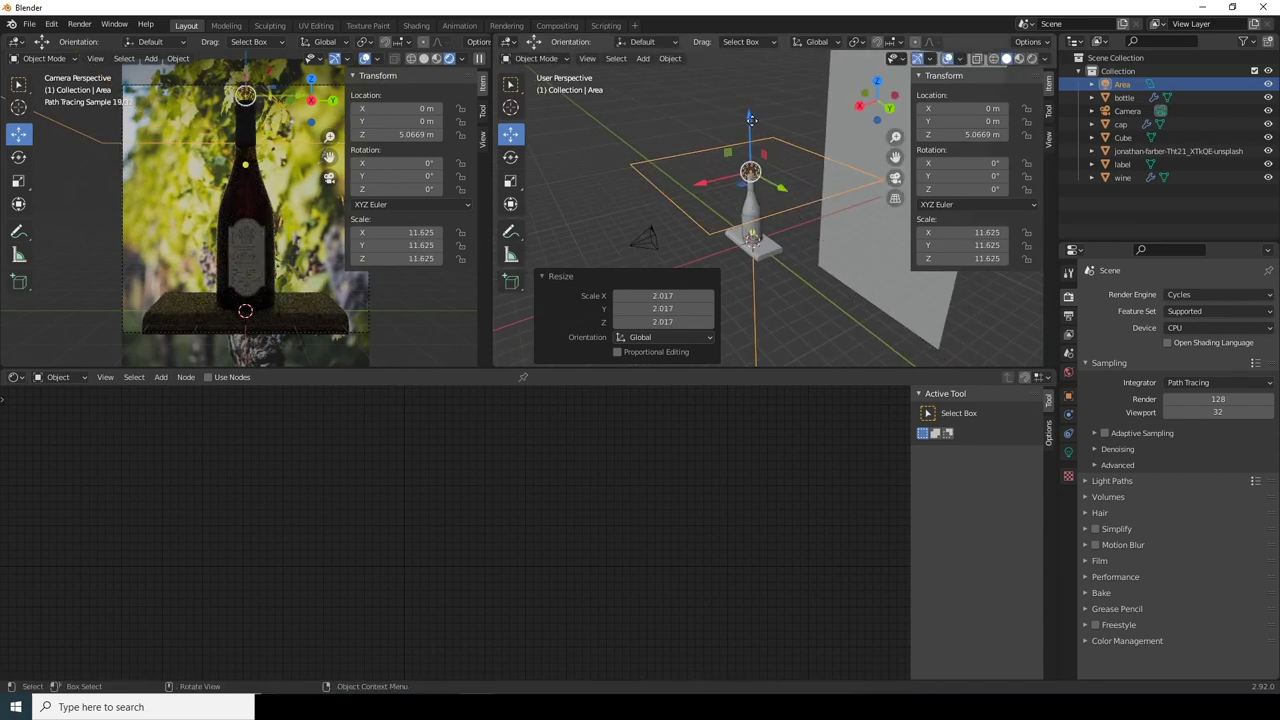
pyautogui.press('g')
pyautogui.press('z')
pyautogui.click(757, 86)
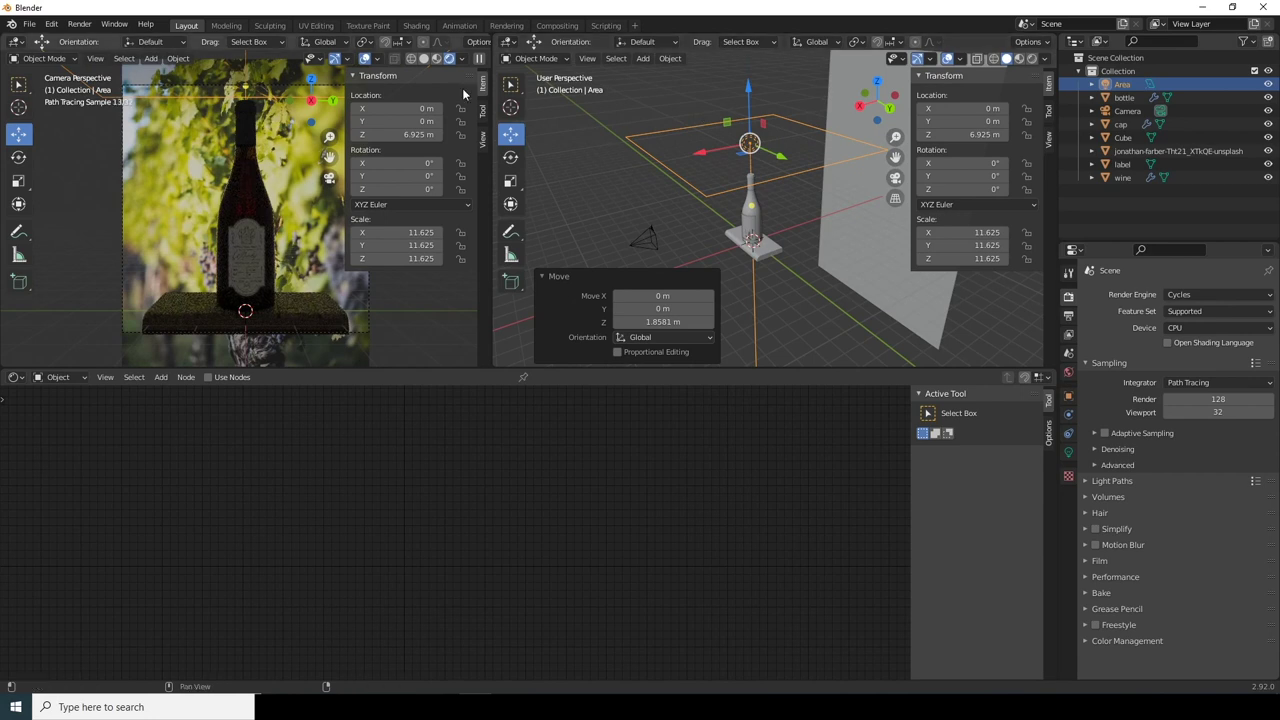
# Step: Tilt the Area light -19° about the Y axis and shift it to about -3.02 m along X
pyautogui.click(510, 157)
pyautogui.moveTo(728, 104); pyautogui.dragTo(749, 104)
pyautogui.click(510, 134)
pyautogui.moveTo(786, 160); pyautogui.dragTo(740, 205, button='middle')
pyautogui.moveTo(702, 161); pyautogui.dragTo(753, 152)
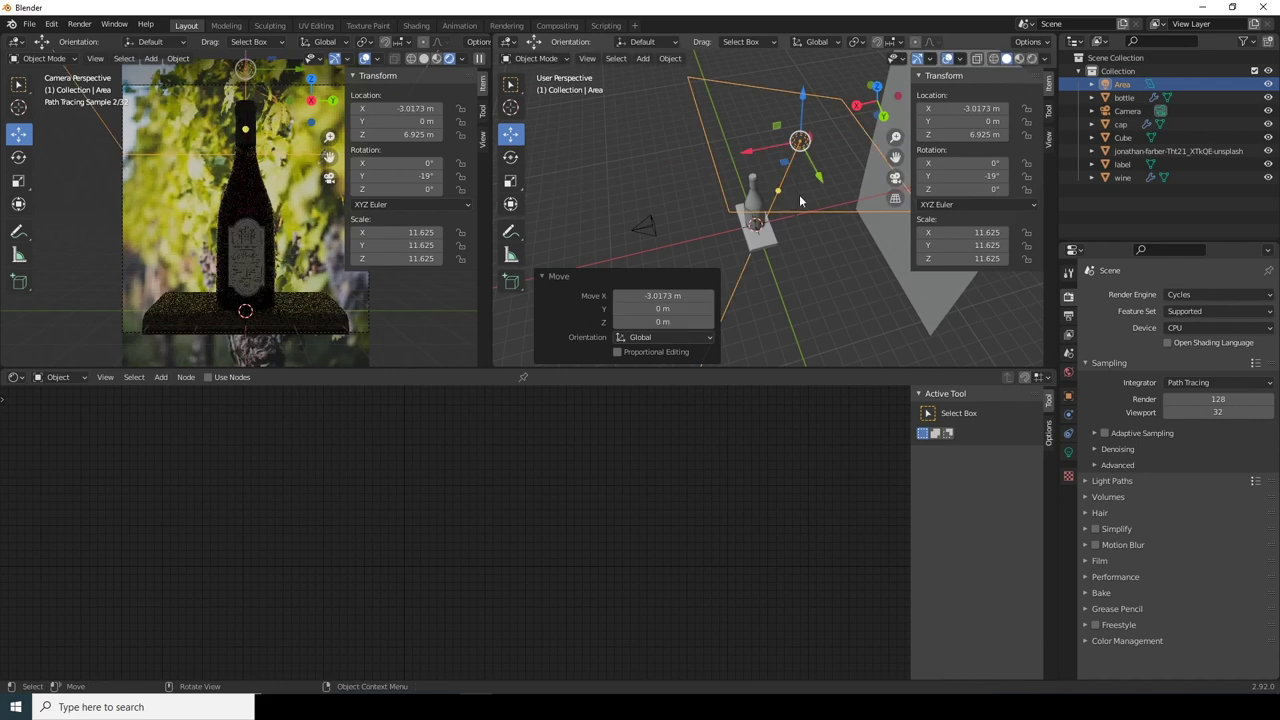
# Step: Shift the Area light to about 0.46 m along Y and enlarge it to a scale of about 20.1
pyautogui.moveTo(817, 187); pyautogui.dragTo(823, 193, button='middle')
pyautogui.moveTo(822, 192); pyautogui.dragTo(826, 198)
pyautogui.press('s')
pyautogui.click(900, 262)
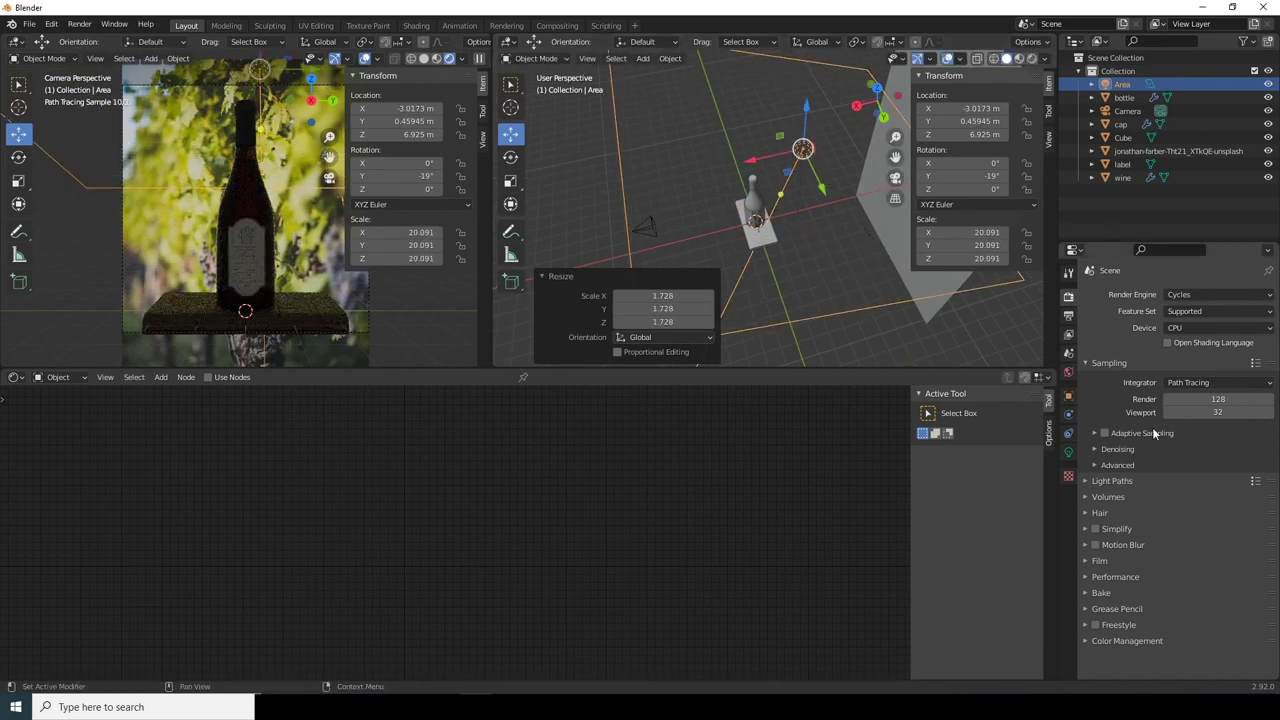
# Step: Try a power of 300 W for the Area light, then set it to 600 W
pyautogui.click(1068, 453)
pyautogui.click(1216, 382)
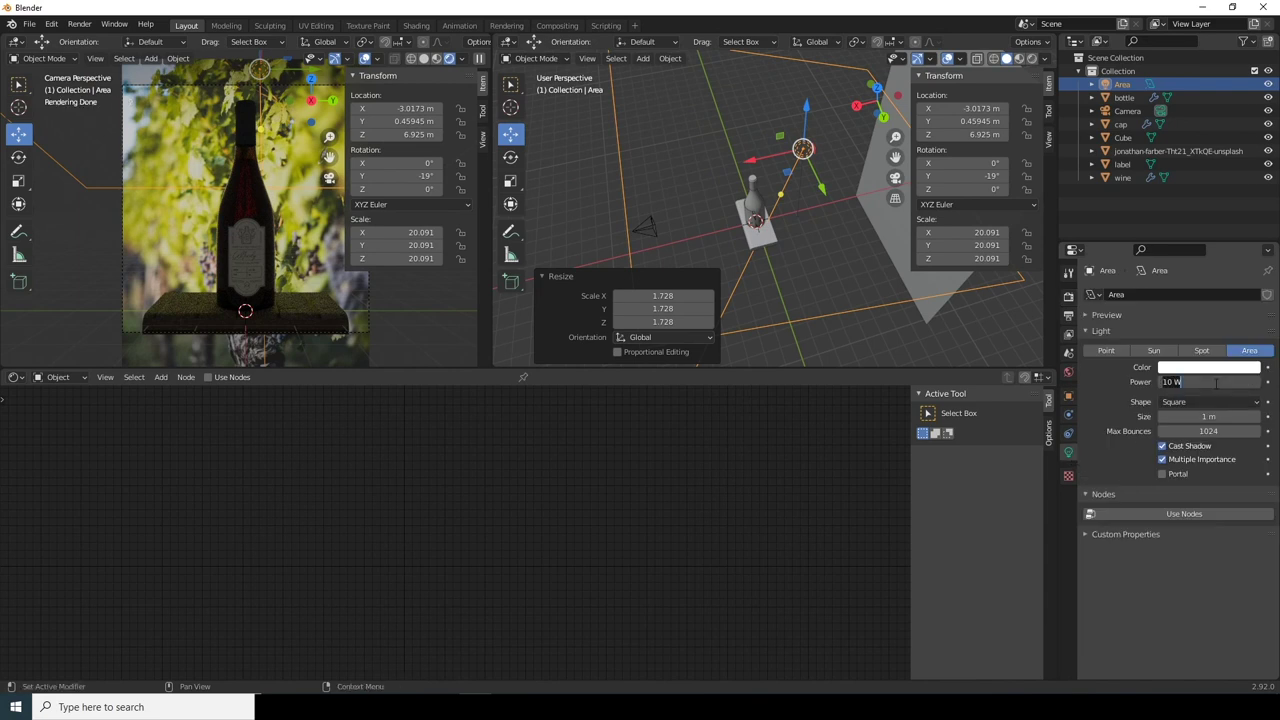
pyautogui.write('300')
pyautogui.press('Return')
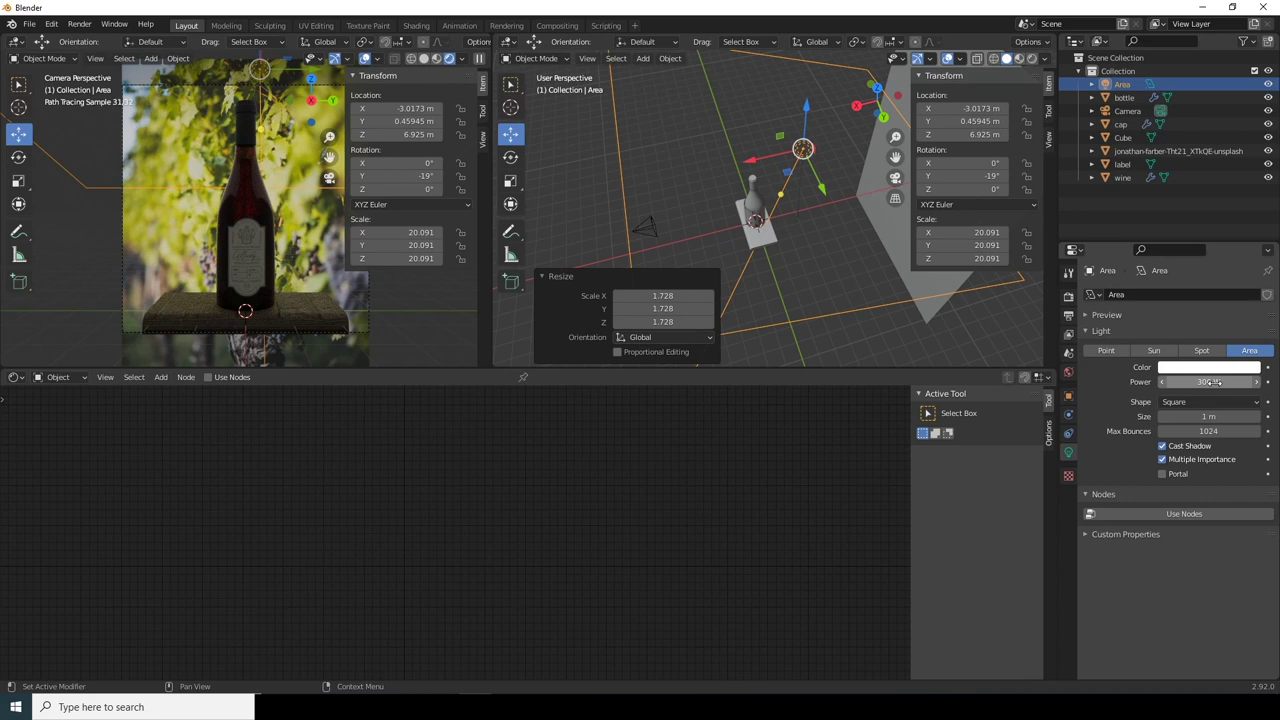
pyautogui.click(1216, 382)
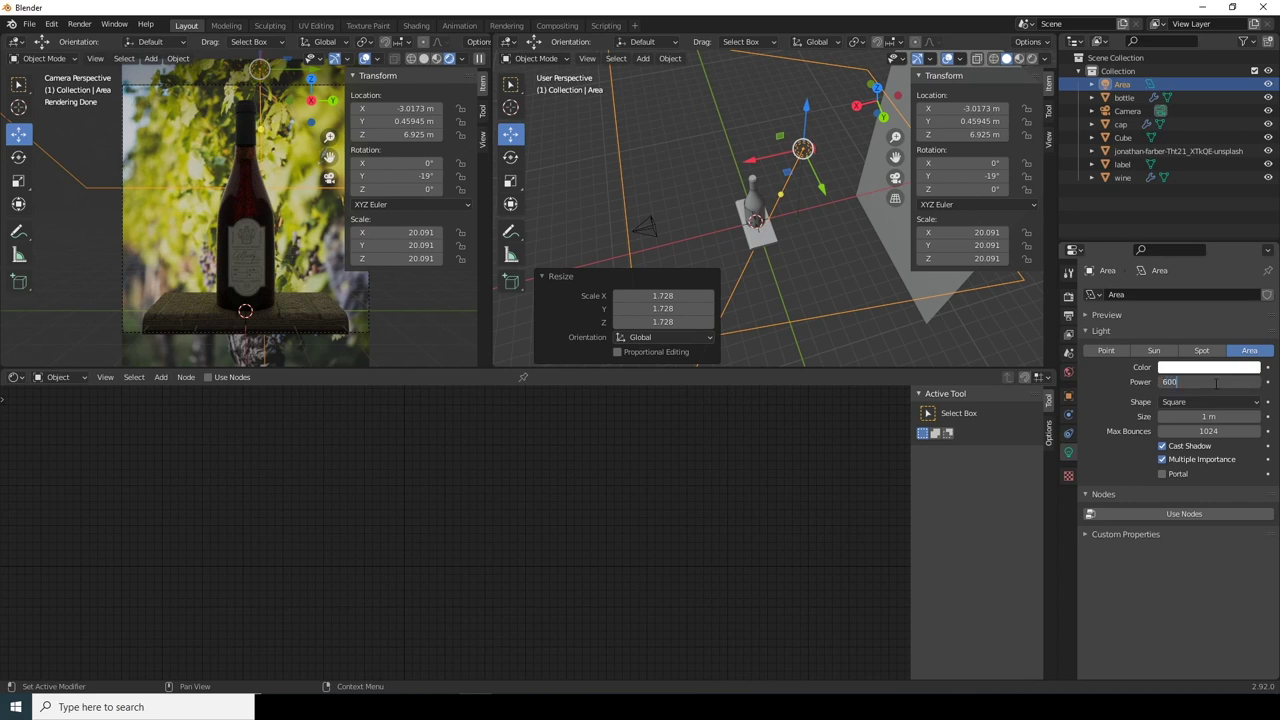
pyautogui.press('Return')
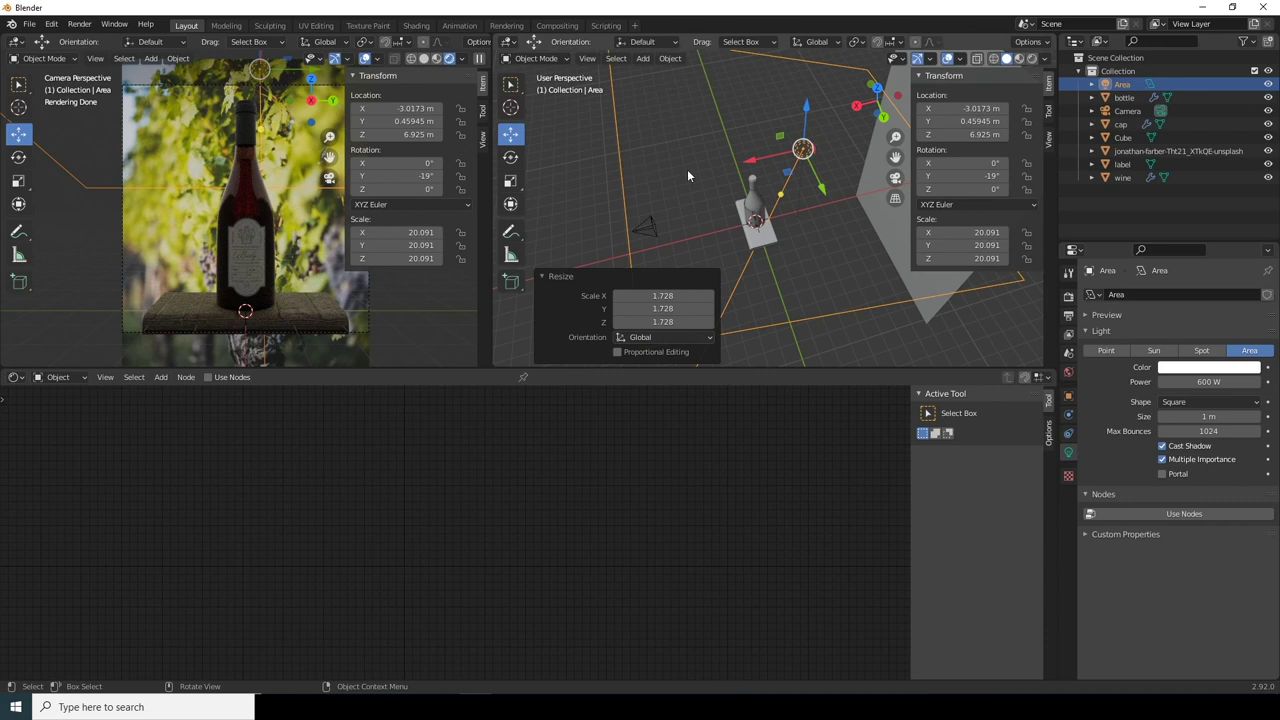
# Step: Add a second Area light to the scene
pyautogui.click(662, 138)
pyautogui.moveTo(660, 133); pyautogui.dragTo(667, 247, button='middle')
pyautogui.hotkey('shift', 'a')
pyautogui.moveTo(664, 248)
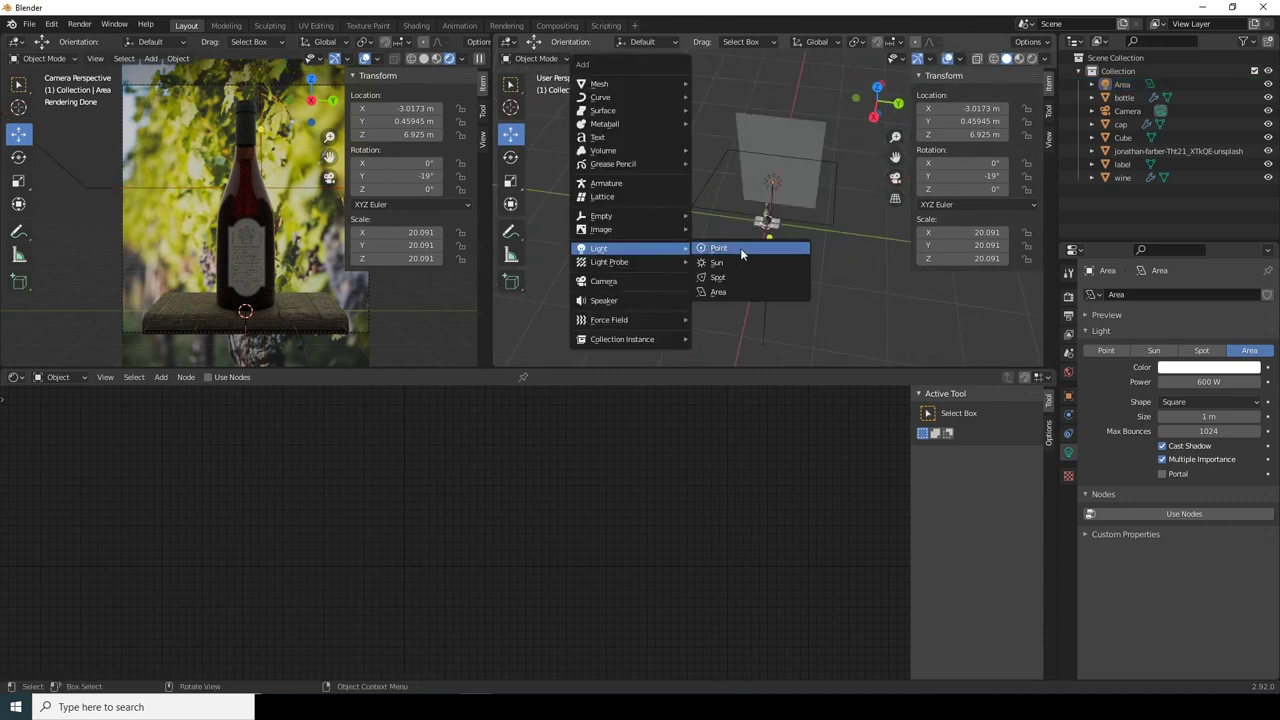
pyautogui.click(733, 292)
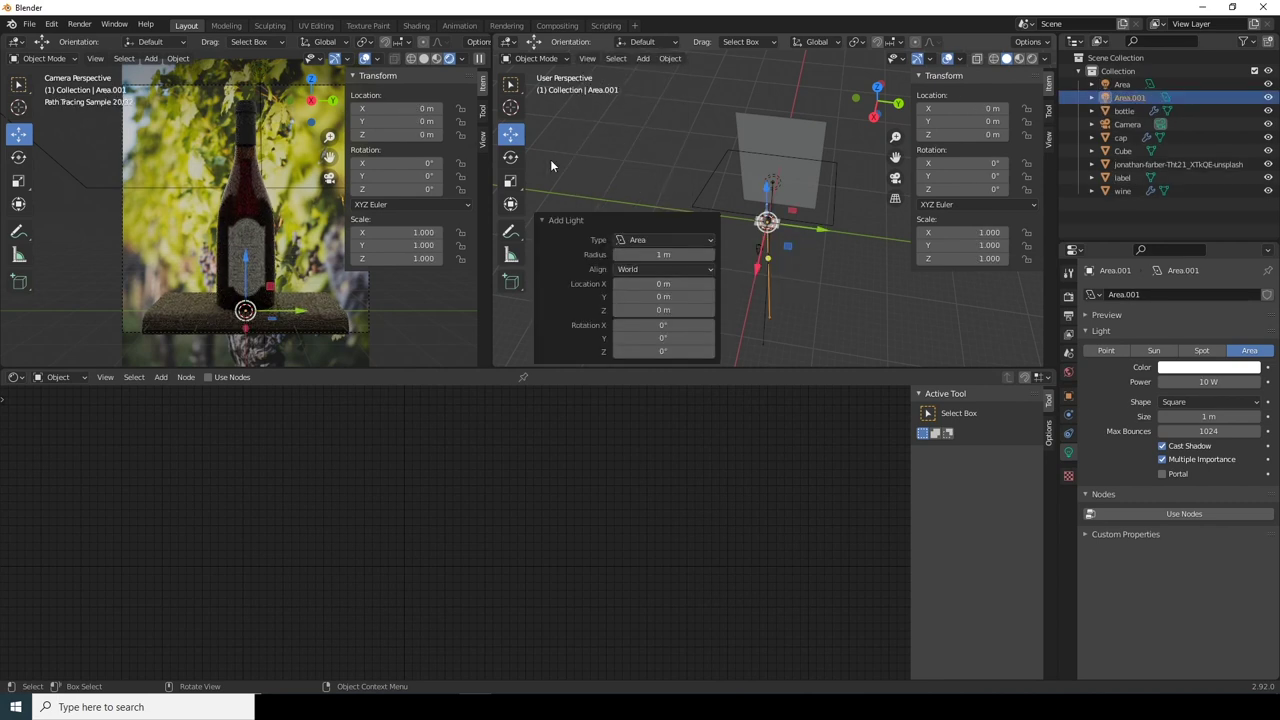
# Step: Rotate the second Area light about the X axis, setting its X rotation to 90°
pyautogui.click(510, 157)
pyautogui.moveTo(800, 260); pyautogui.dragTo(945, 300)
pyautogui.click(683, 308)
pyautogui.write('90')
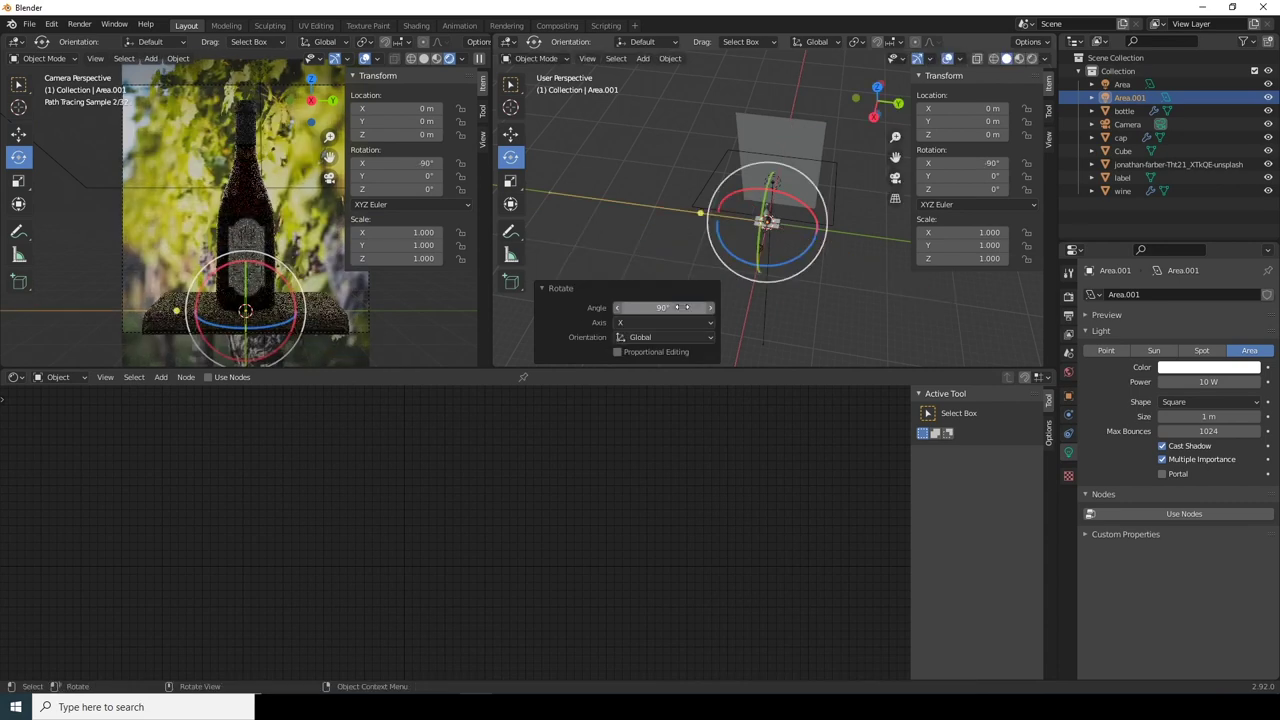
pyautogui.write('d0')
pyautogui.press('Return')
# Step: Move the second Area light along the Y axis to about -6.02 m, beside the bottle
pyautogui.click(510, 134)
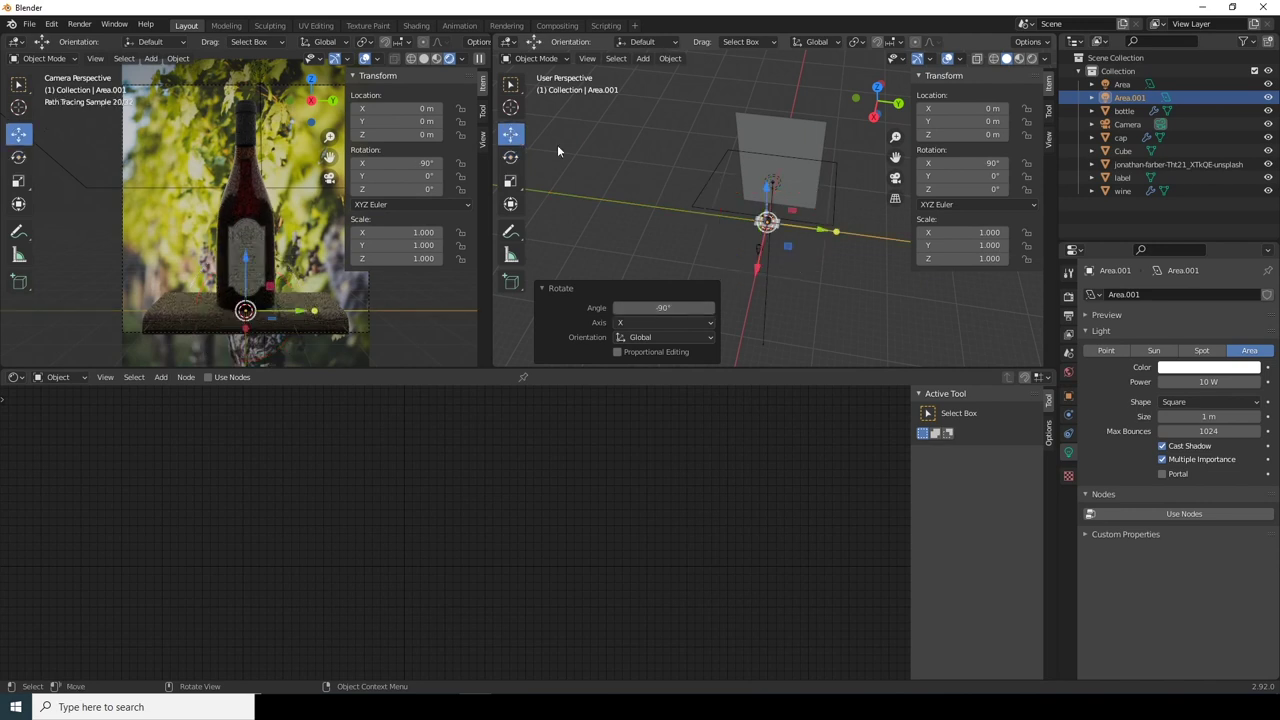
pyautogui.moveTo(812, 234); pyautogui.dragTo(785, 224)
pyautogui.moveTo(794, 278); pyautogui.dragTo(746, 183, button='middle')
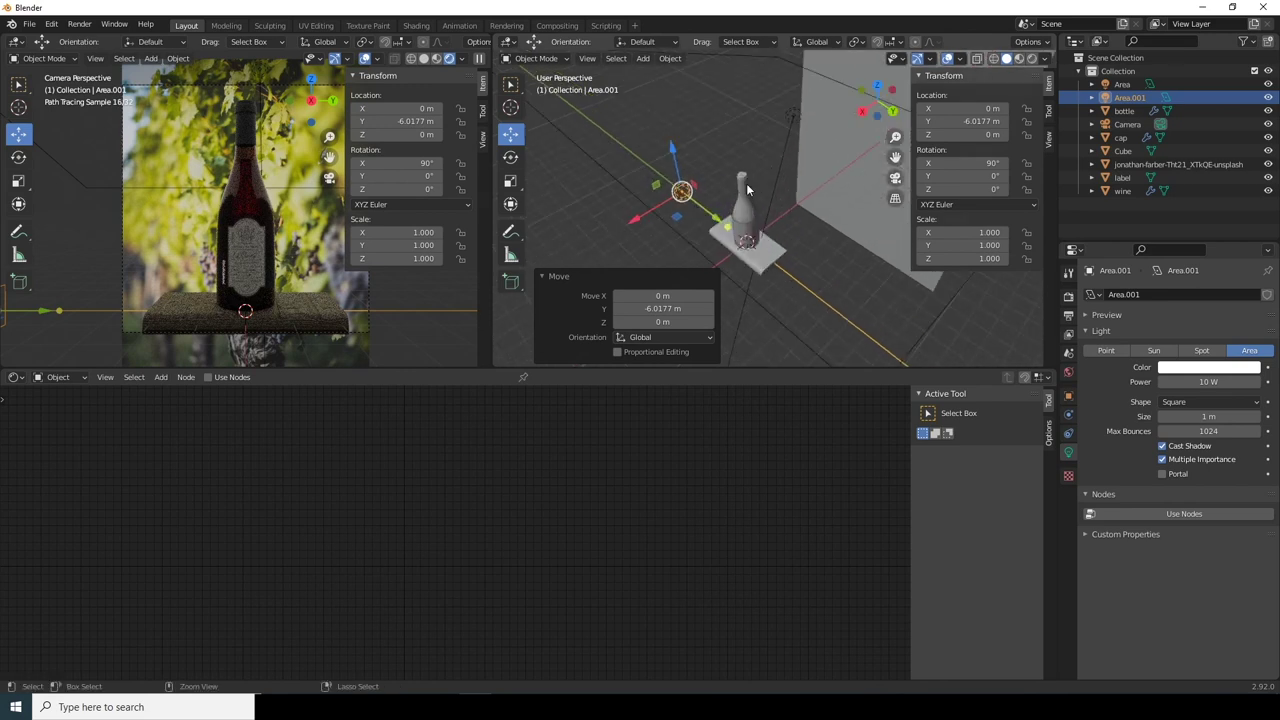
# Step: Scale the second Area light up to about 5.23 and stretch it vertically to a scale of about 18.6
pyautogui.press('s')
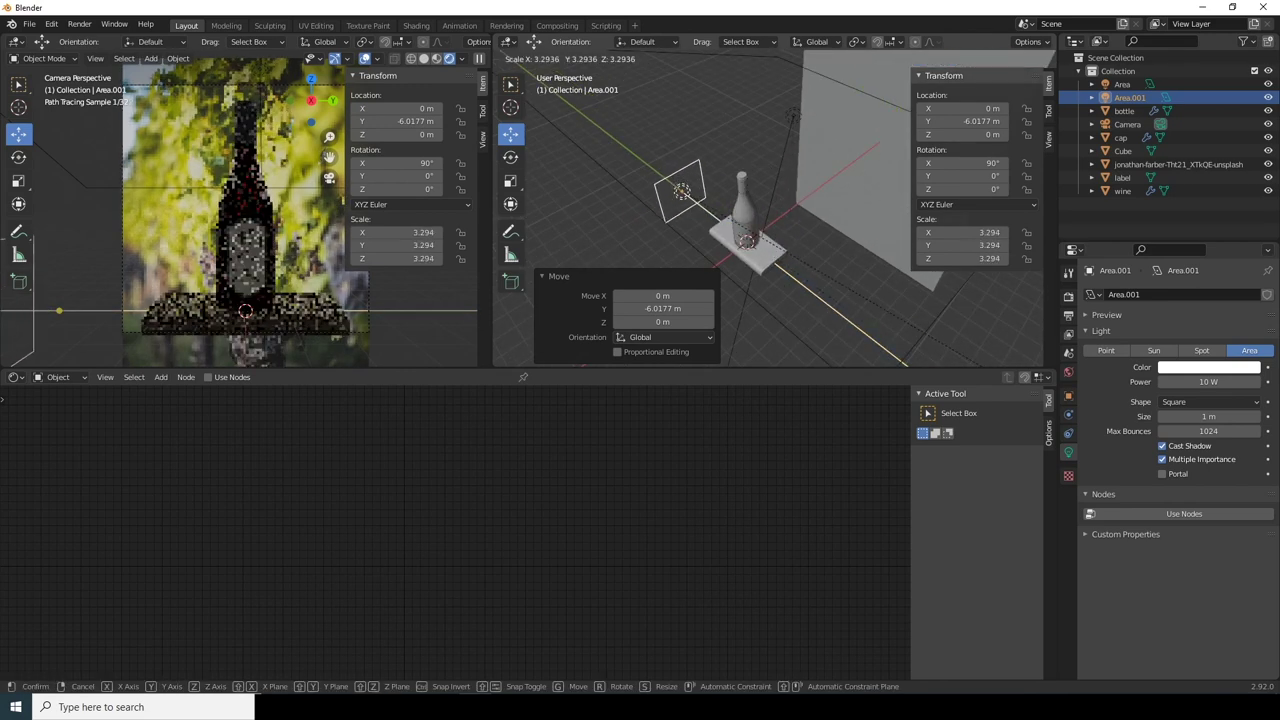
pyautogui.click(653, 267)
pyautogui.click(510, 180)
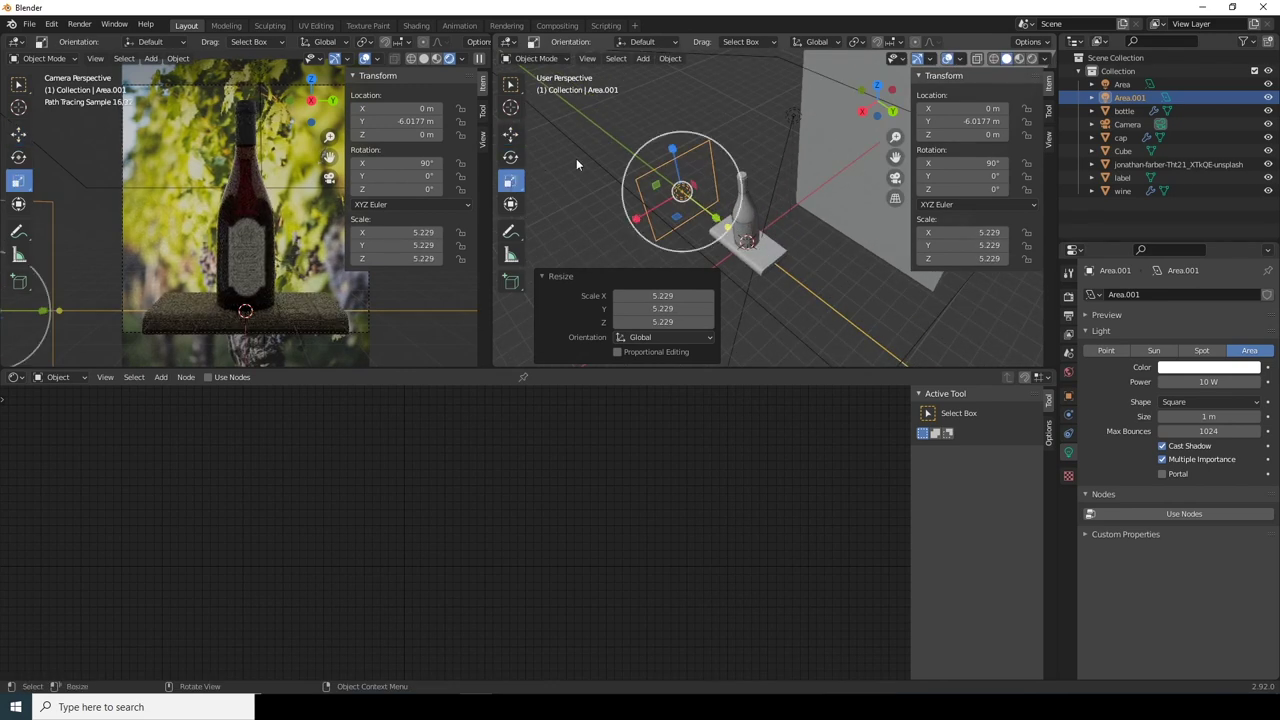
pyautogui.moveTo(672, 150); pyautogui.dragTo(655, 85)
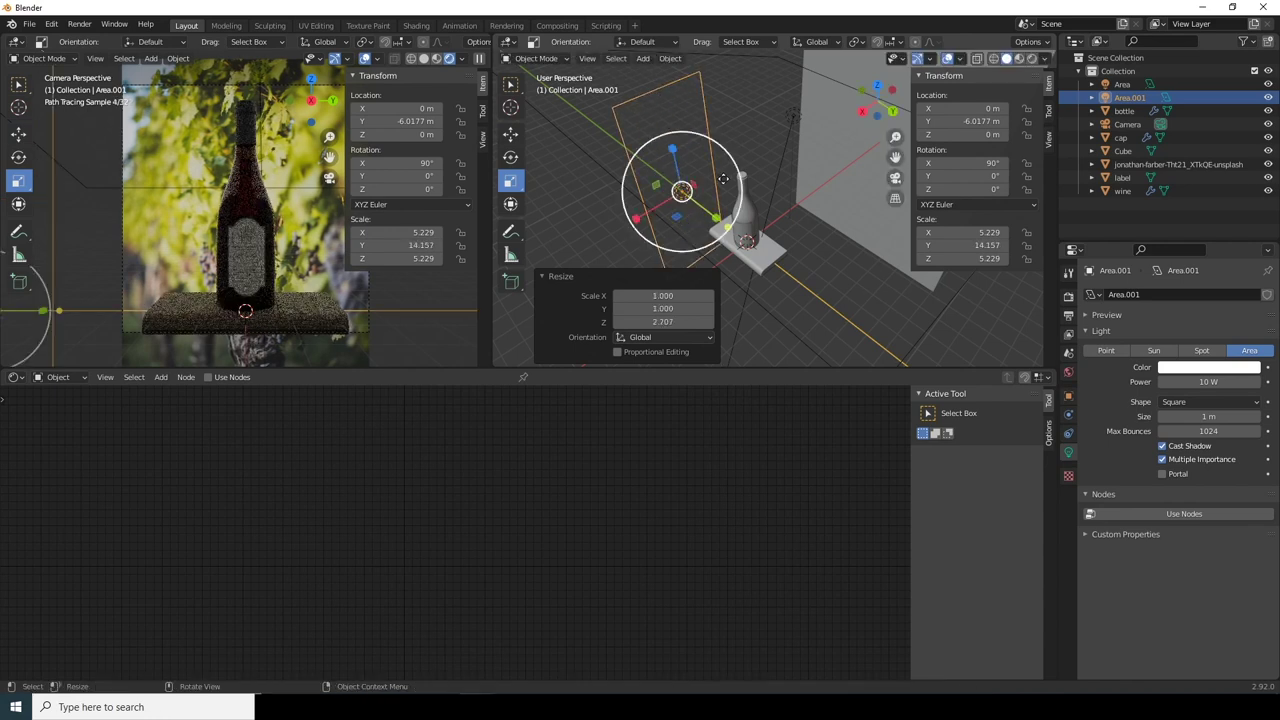
pyautogui.moveTo(655, 85); pyautogui.dragTo(666, 195, button='middle')
pyautogui.moveTo(644, 172); pyautogui.dragTo(725, 204)
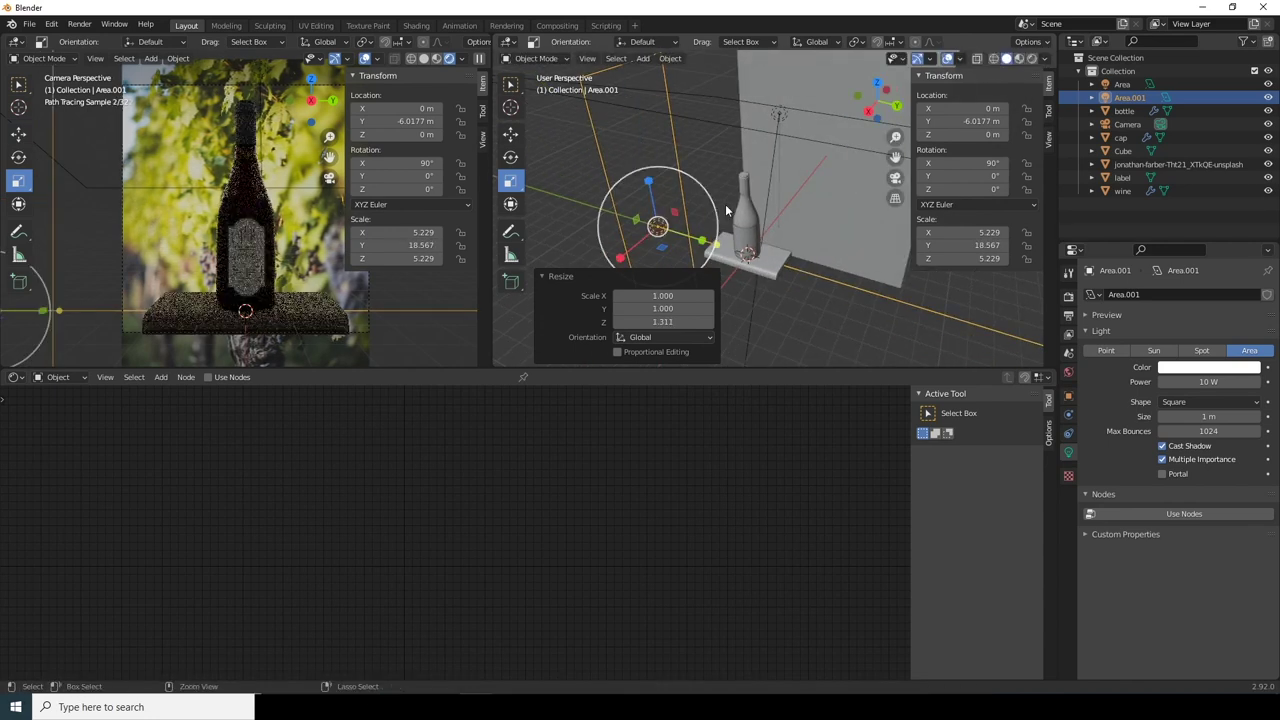
pyautogui.moveTo(725, 204); pyautogui.dragTo(725, 248, button='middle')
pyautogui.click(18, 133)
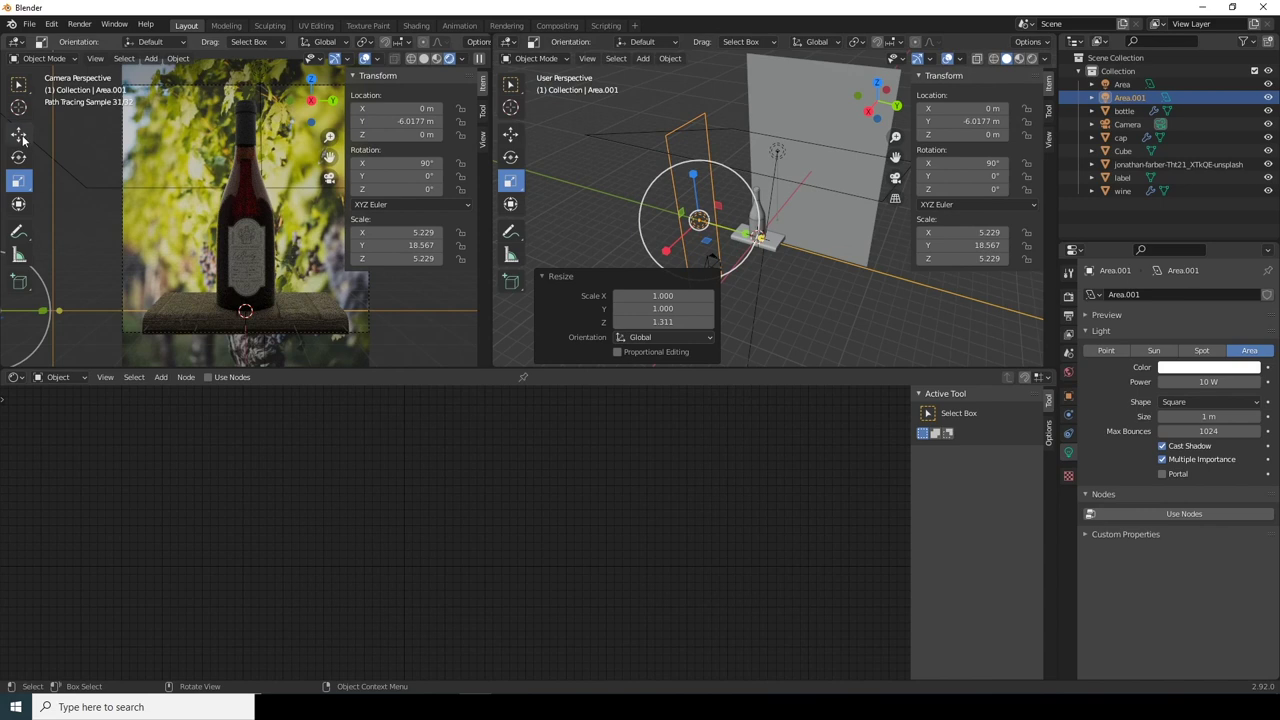
# Step: Set the second Area light's power to 900 W
pyautogui.click(1216, 382)
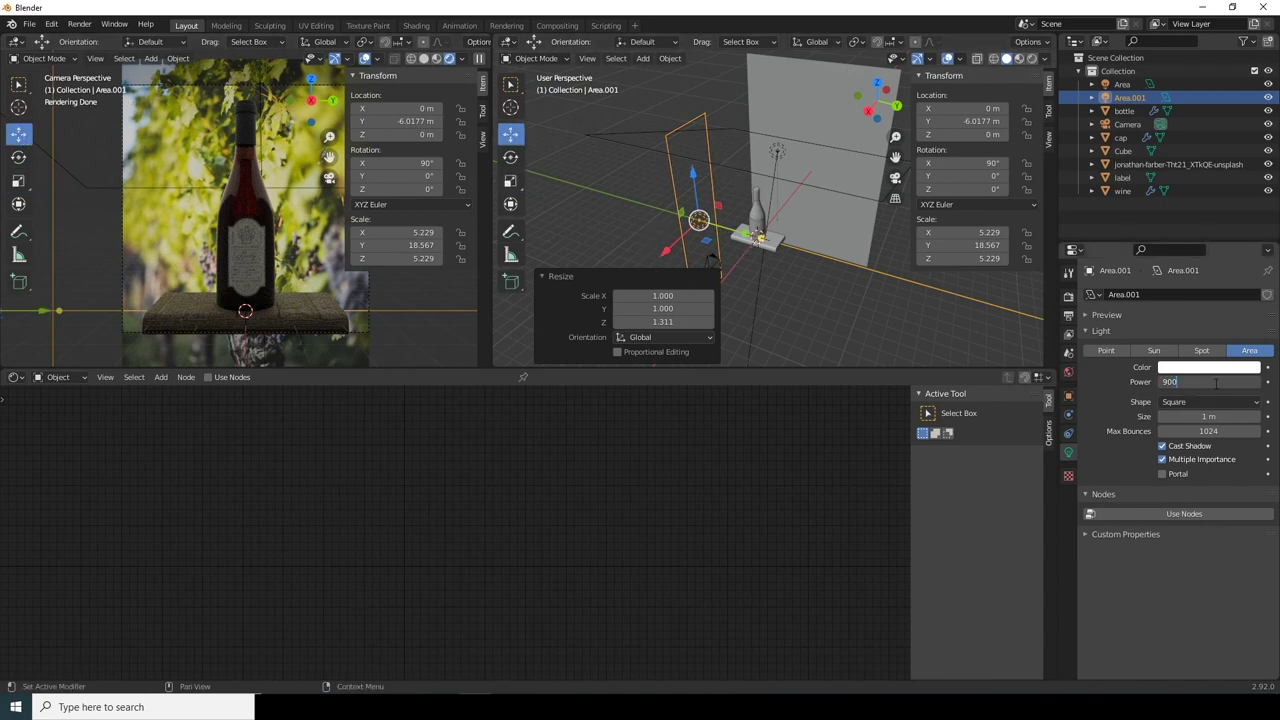
pyautogui.write('900')
pyautogui.press('Return')
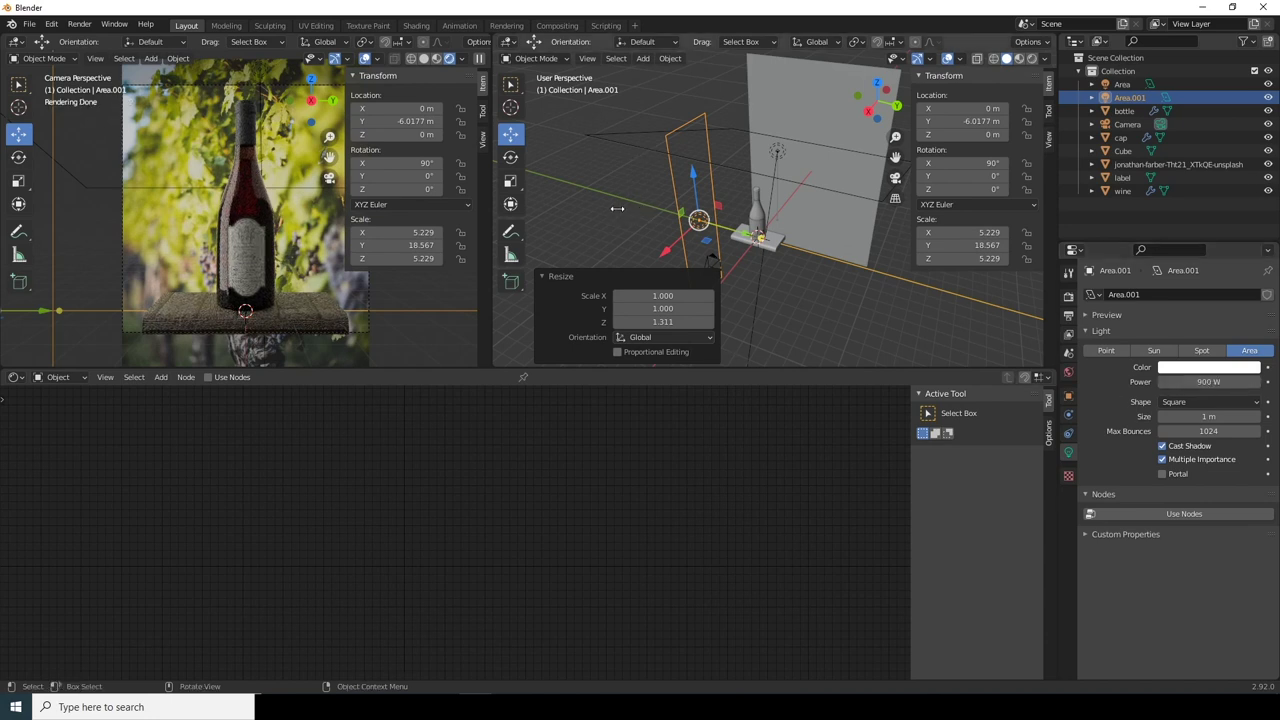
# Step: Move the second Area light to about -1.29 m along X and 0.73 m along Z, then deselect it
pyautogui.moveTo(662, 220); pyautogui.dragTo(745, 232, button='middle')
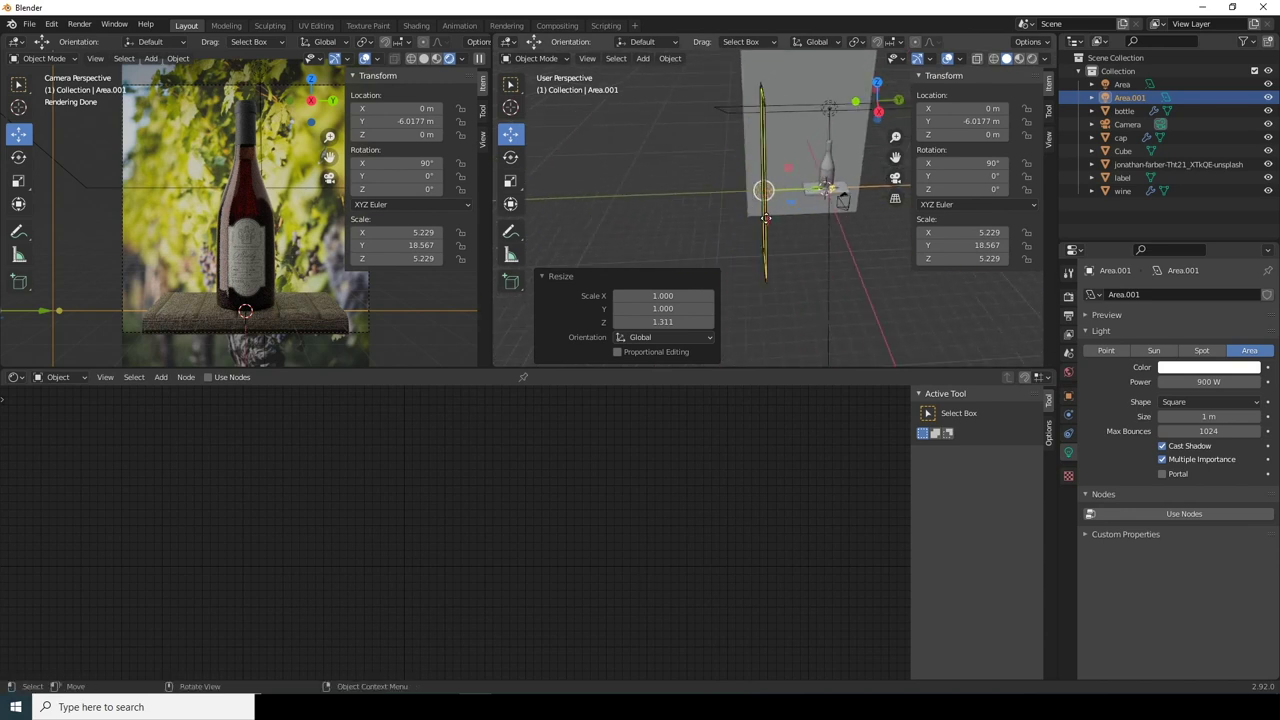
pyautogui.moveTo(768, 216); pyautogui.dragTo(800, 228, button='middle')
pyautogui.press('g')
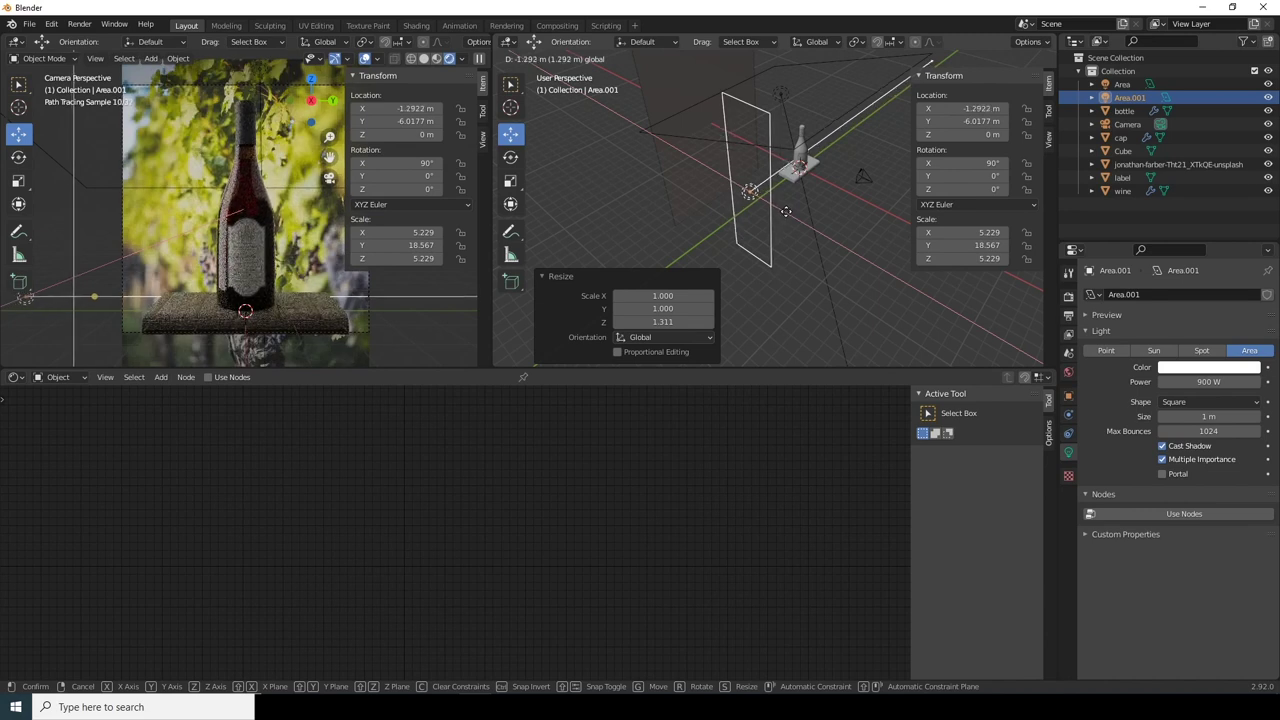
pyautogui.click(782, 212)
pyautogui.moveTo(747, 152); pyautogui.dragTo(748, 145)
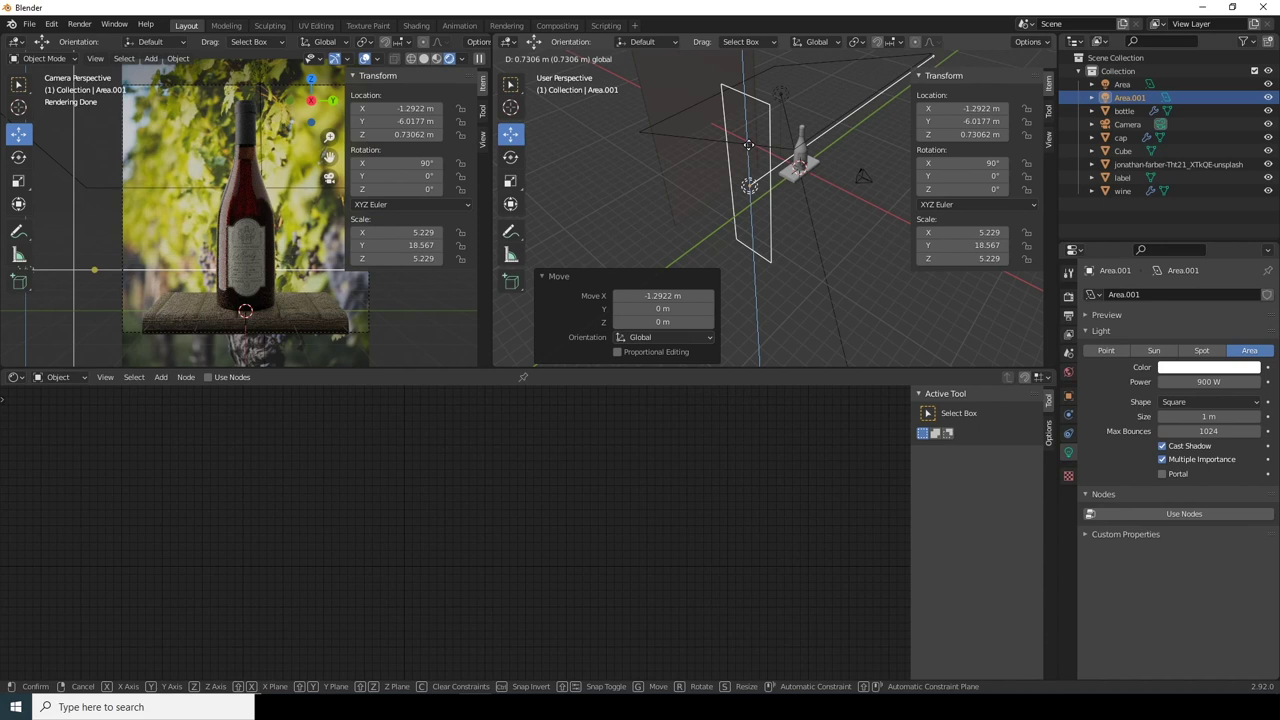
pyautogui.moveTo(748, 145); pyautogui.dragTo(748, 145)
pyautogui.click(848, 240)
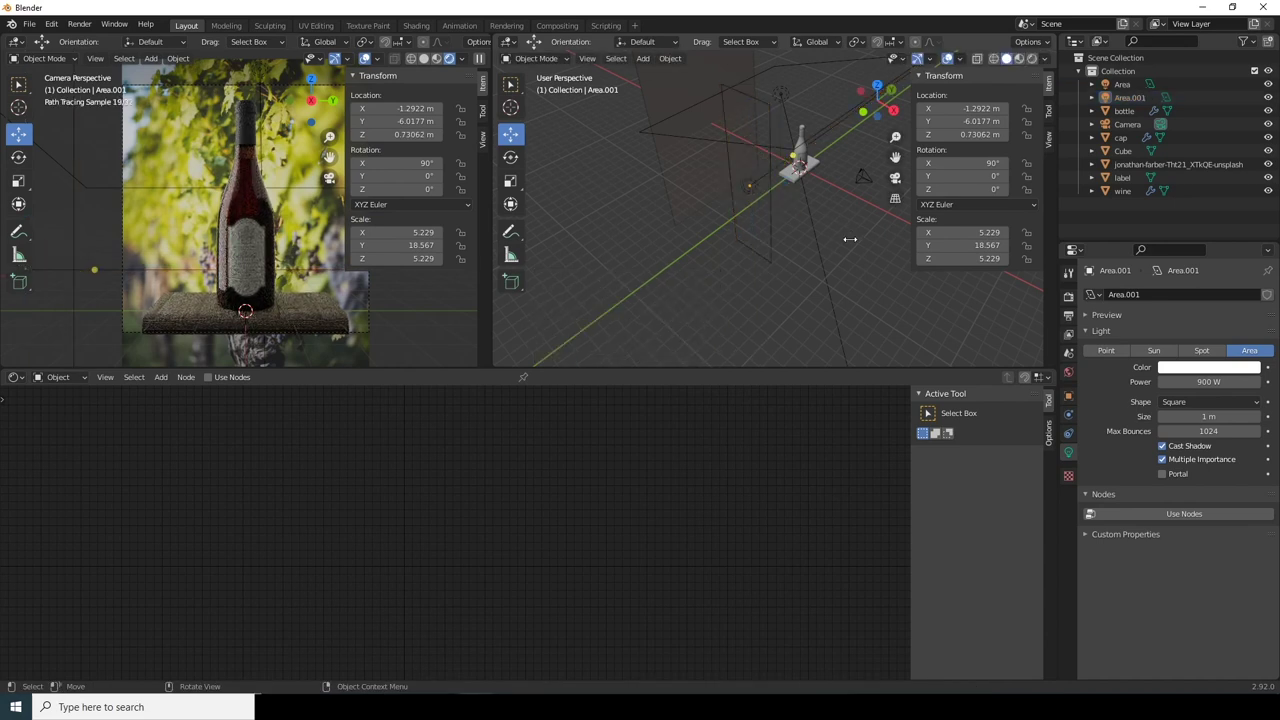
# Step: Enable Adaptive Sampling and Automatic viewport denoising in the Cycles render settings
pyautogui.click(1068, 297)
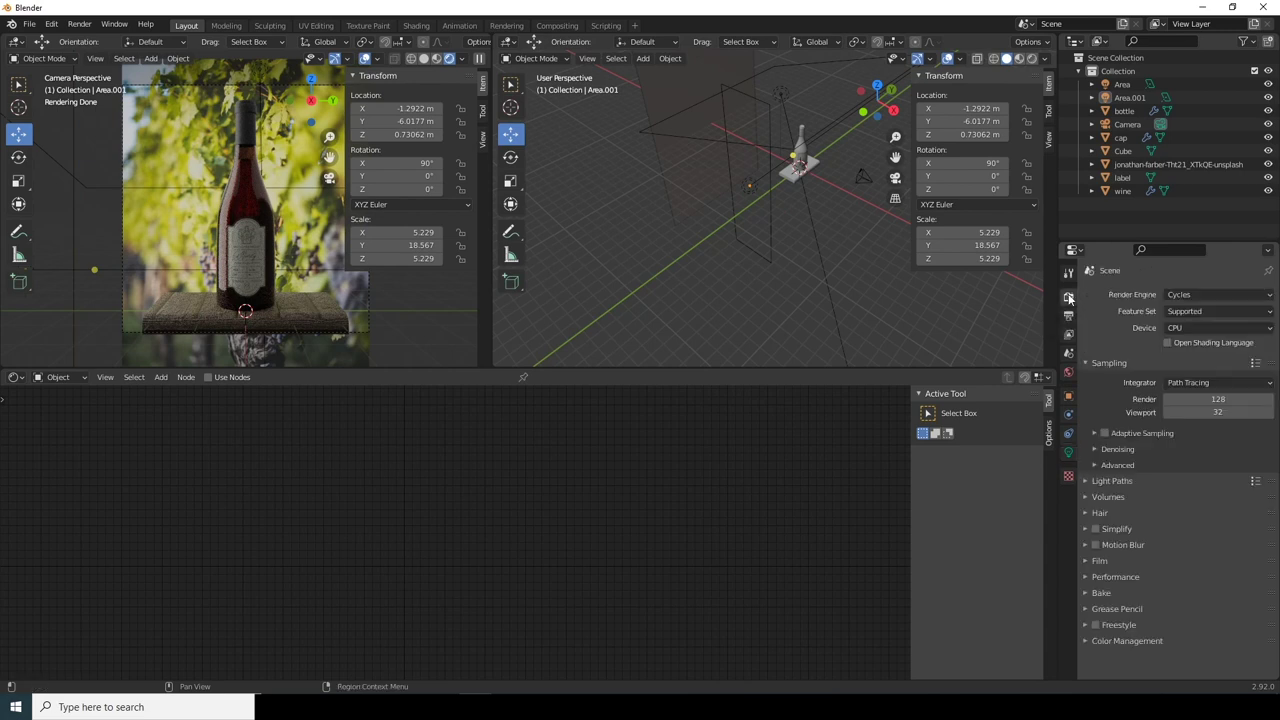
pyautogui.click(1104, 436)
pyautogui.click(1094, 450)
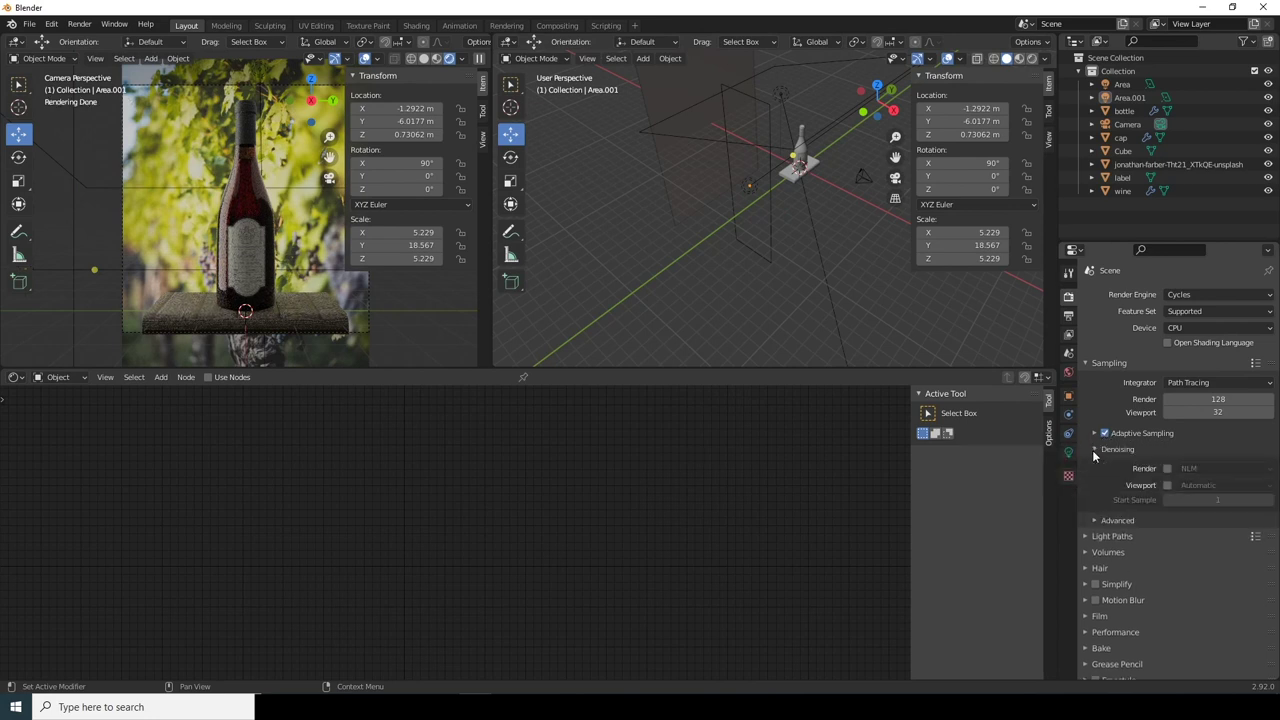
pyautogui.click(1166, 486)
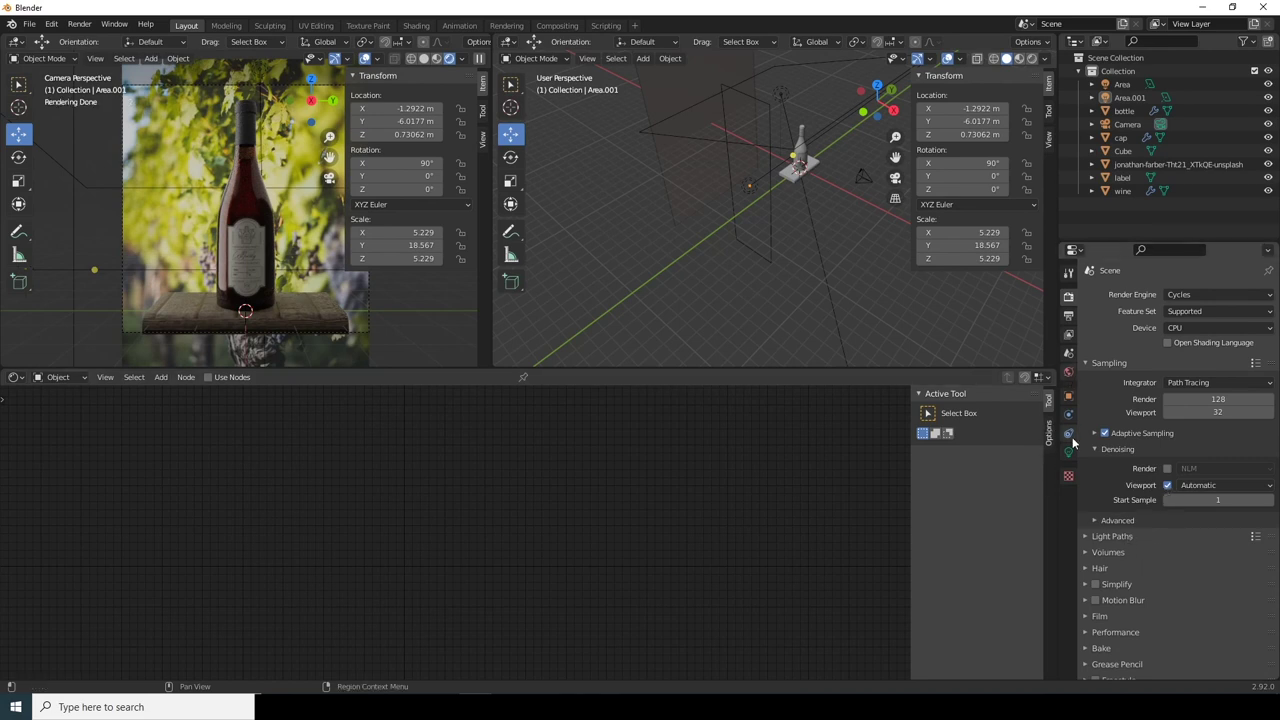
# Step: Check the scene's output settings for render resolution and file format
pyautogui.click(1068, 318)
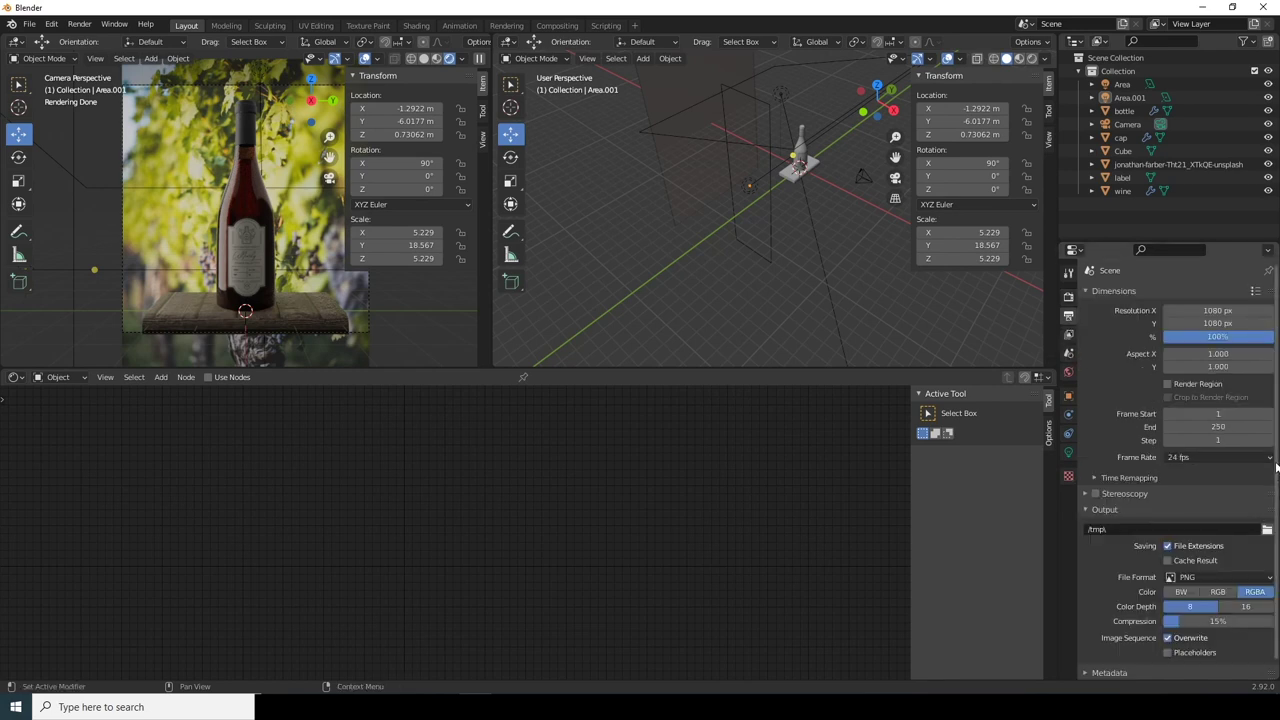
pyautogui.moveTo(1276, 470)
pyautogui.mouseDown()
pyautogui.moveTo(1276, 491)
pyautogui.moveTo(1275, 457)
pyautogui.mouseUp()
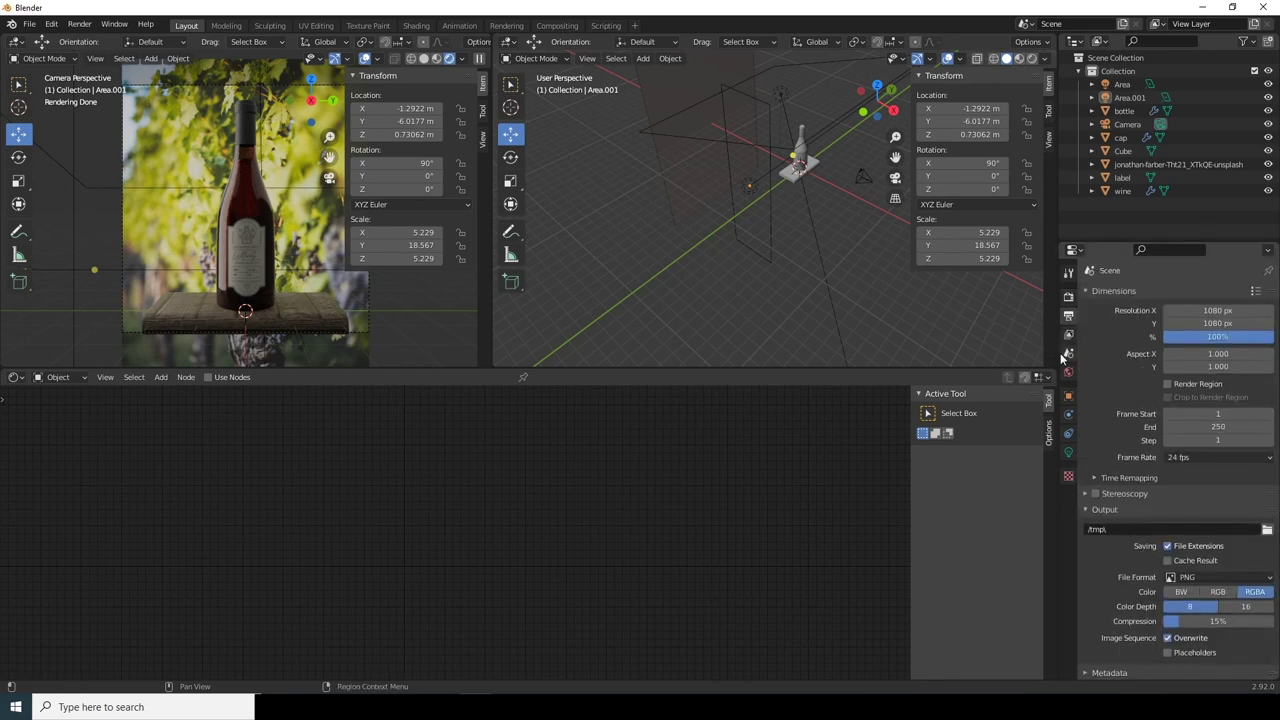
# Step: Enable Render Region and Crop to Render Region, and hide the sidebar and overlays in the camera viewport
pyautogui.click(1167, 384)
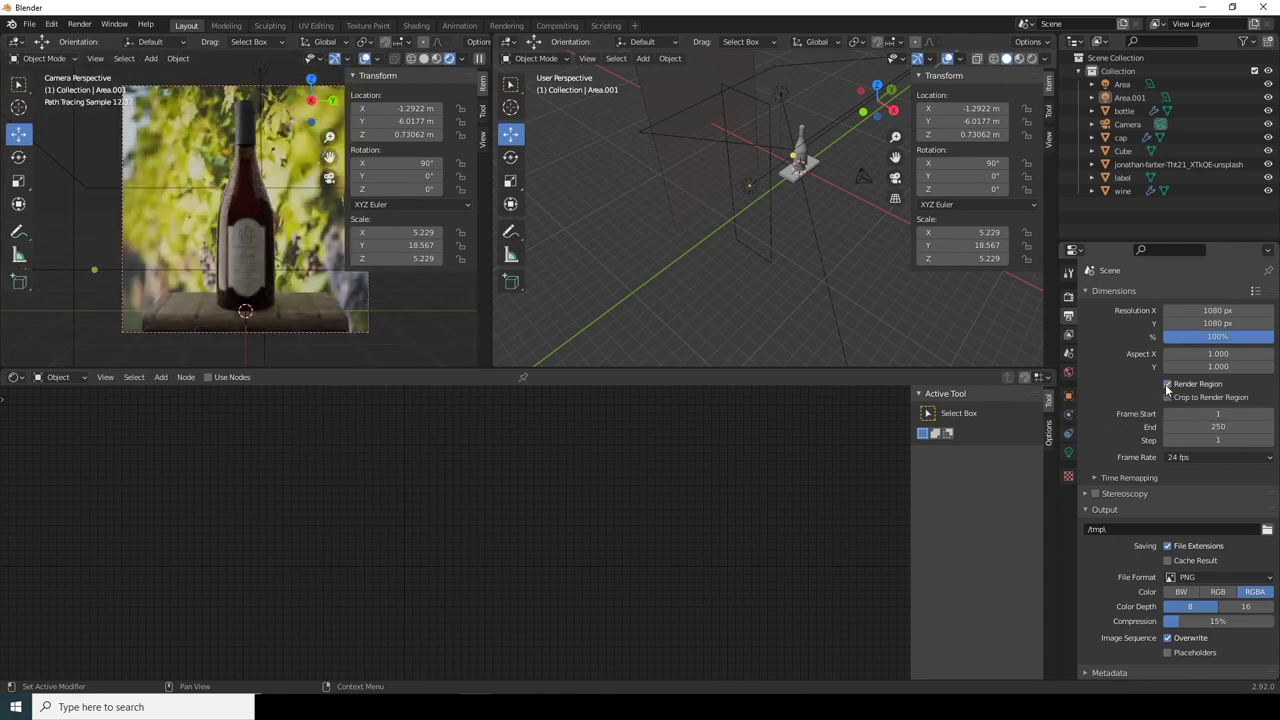
pyautogui.click(1166, 397)
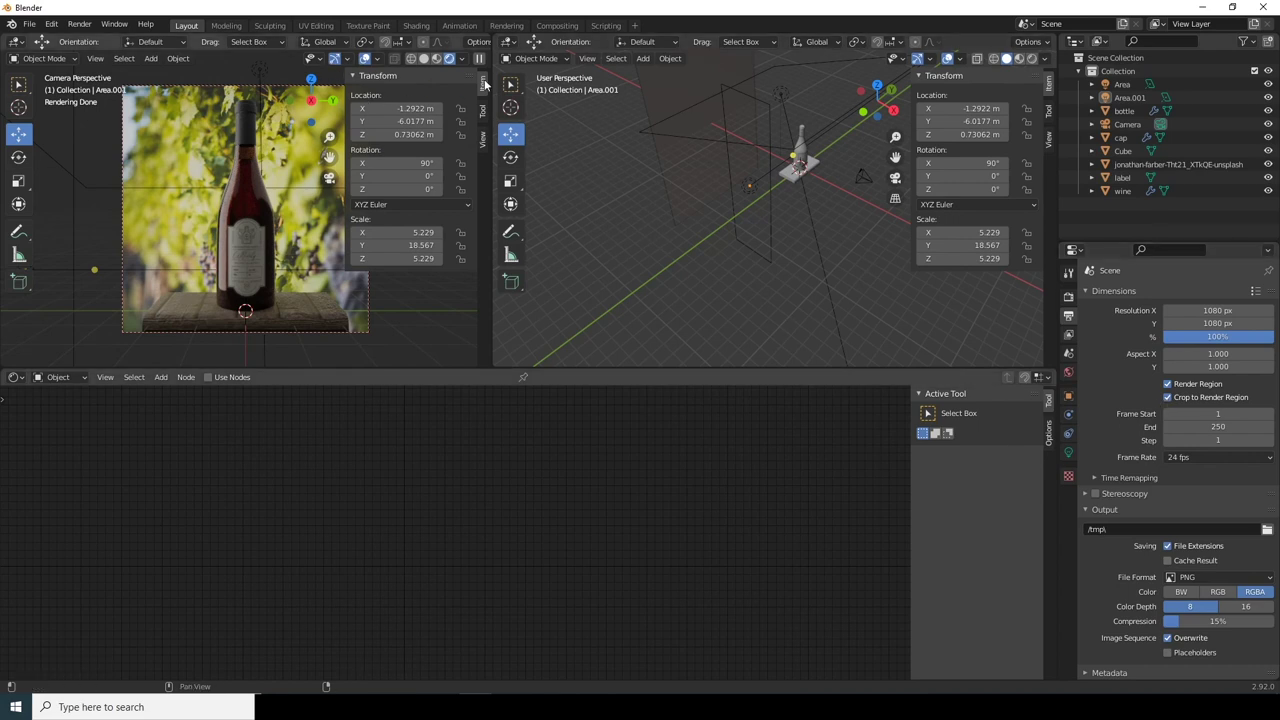
pyautogui.press('n')
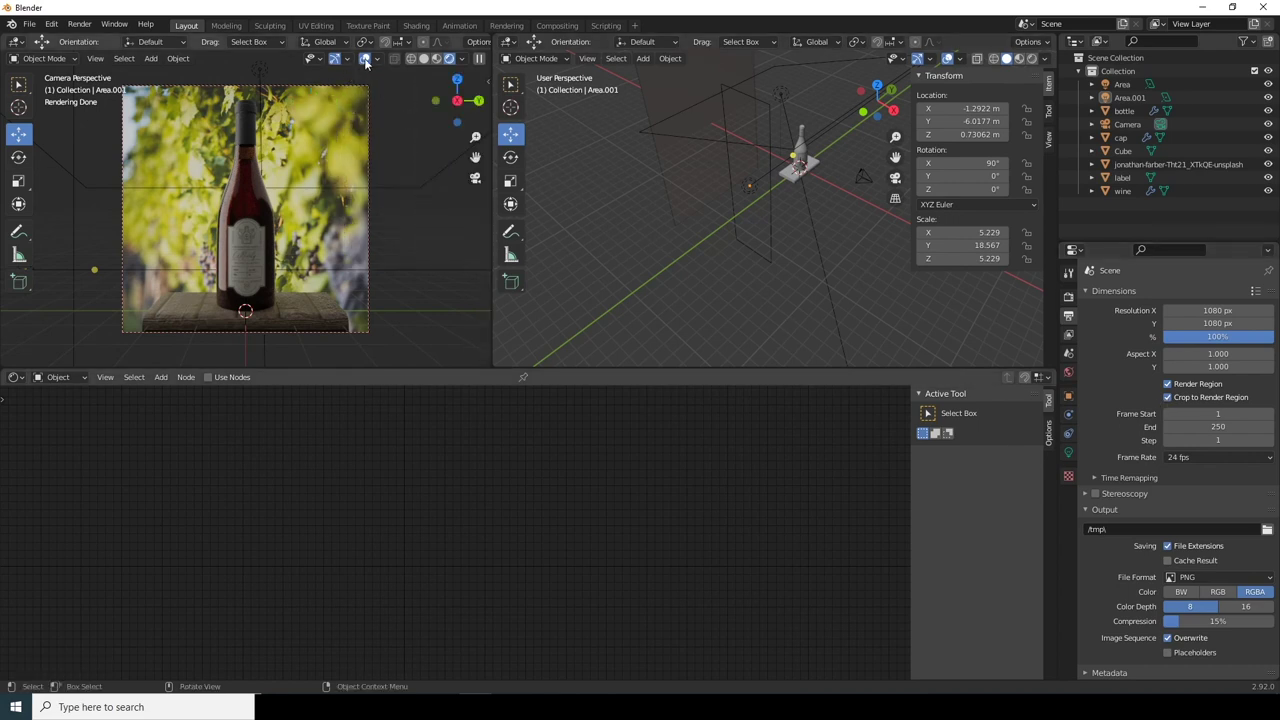
pyautogui.click(365, 59)
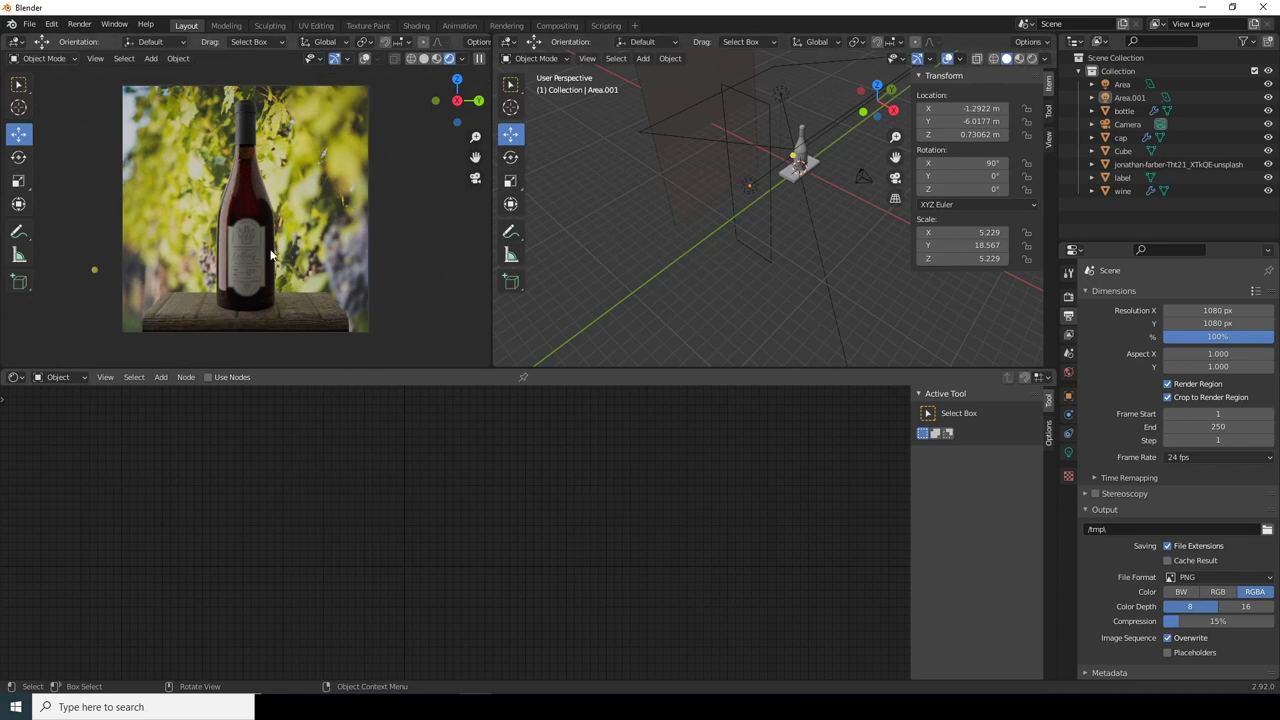
# Step: Enable Depth of Field on the camera and pick the bottle as its focus object
pyautogui.click(864, 178)
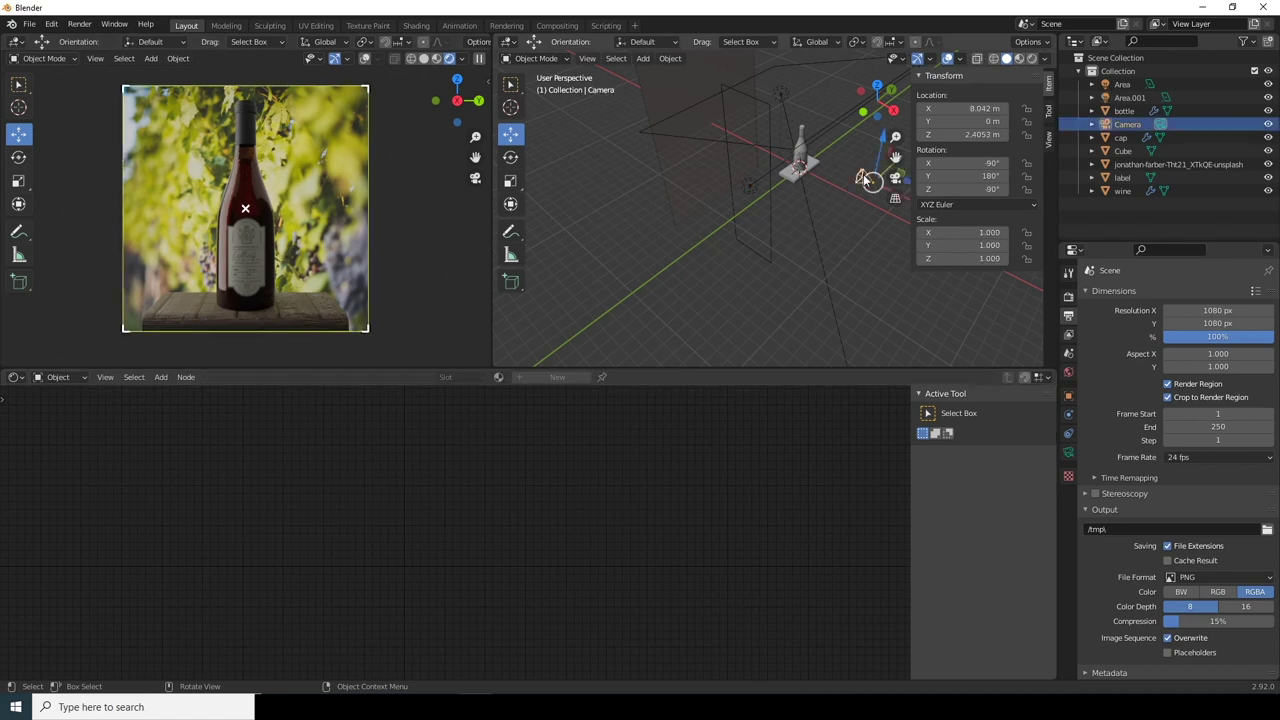
pyautogui.scroll(-1, 1268, 553)
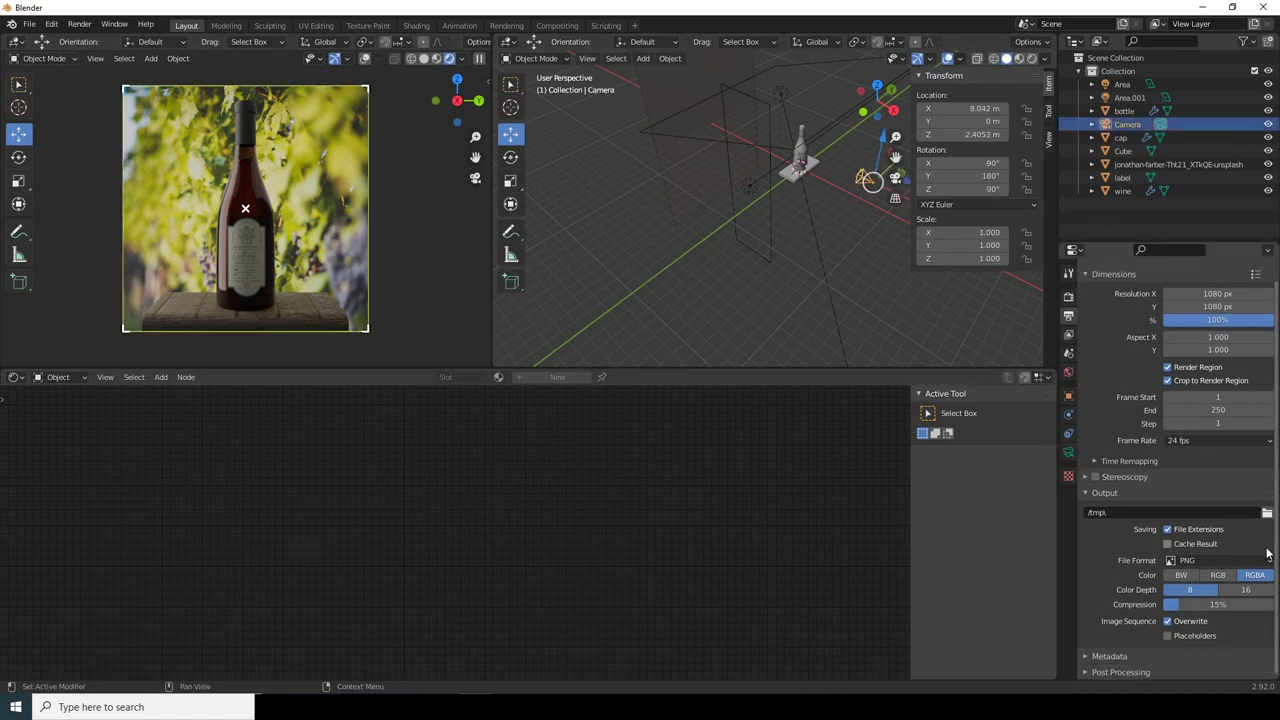
pyautogui.click(1068, 452)
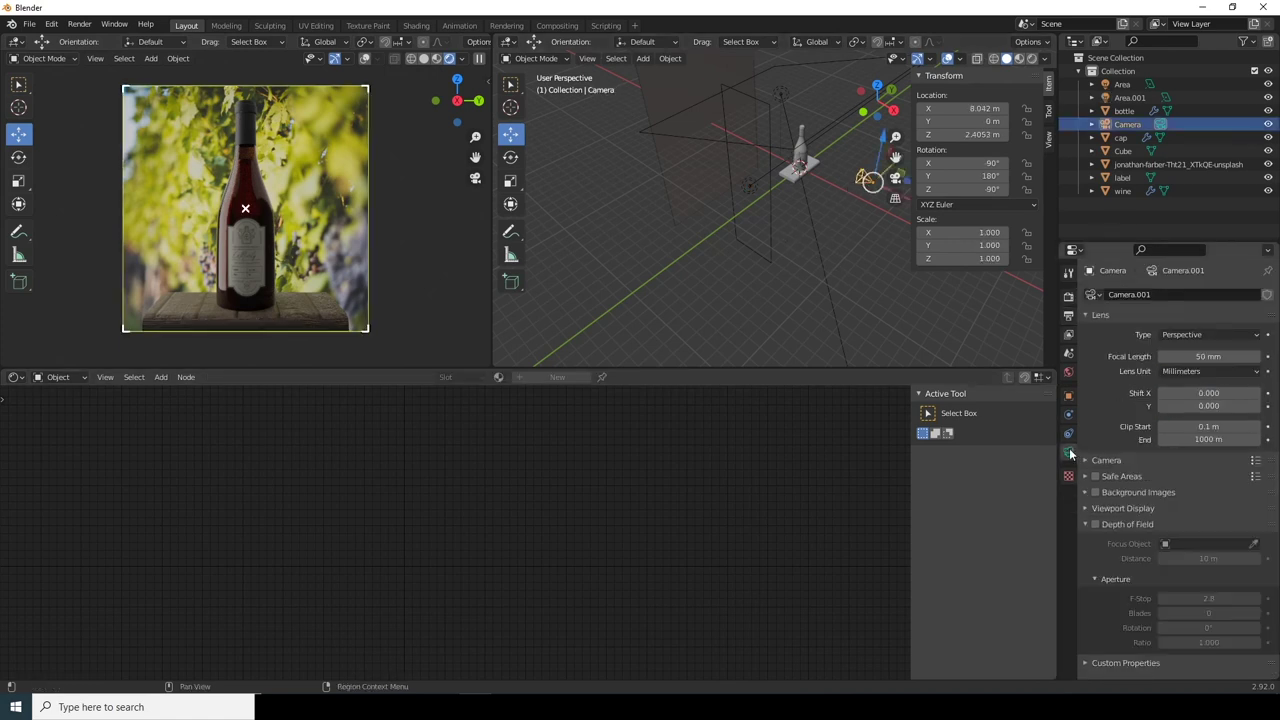
pyautogui.click(1095, 524)
pyautogui.click(1253, 543)
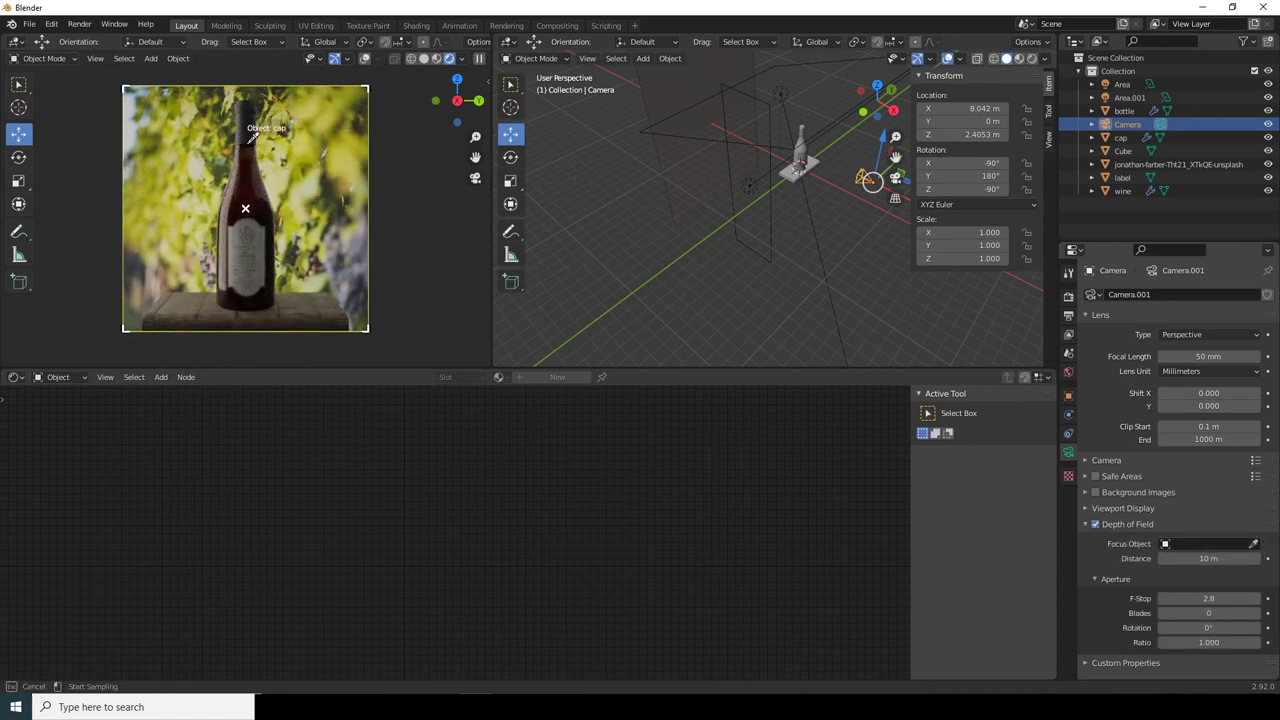
pyautogui.click(250, 150)
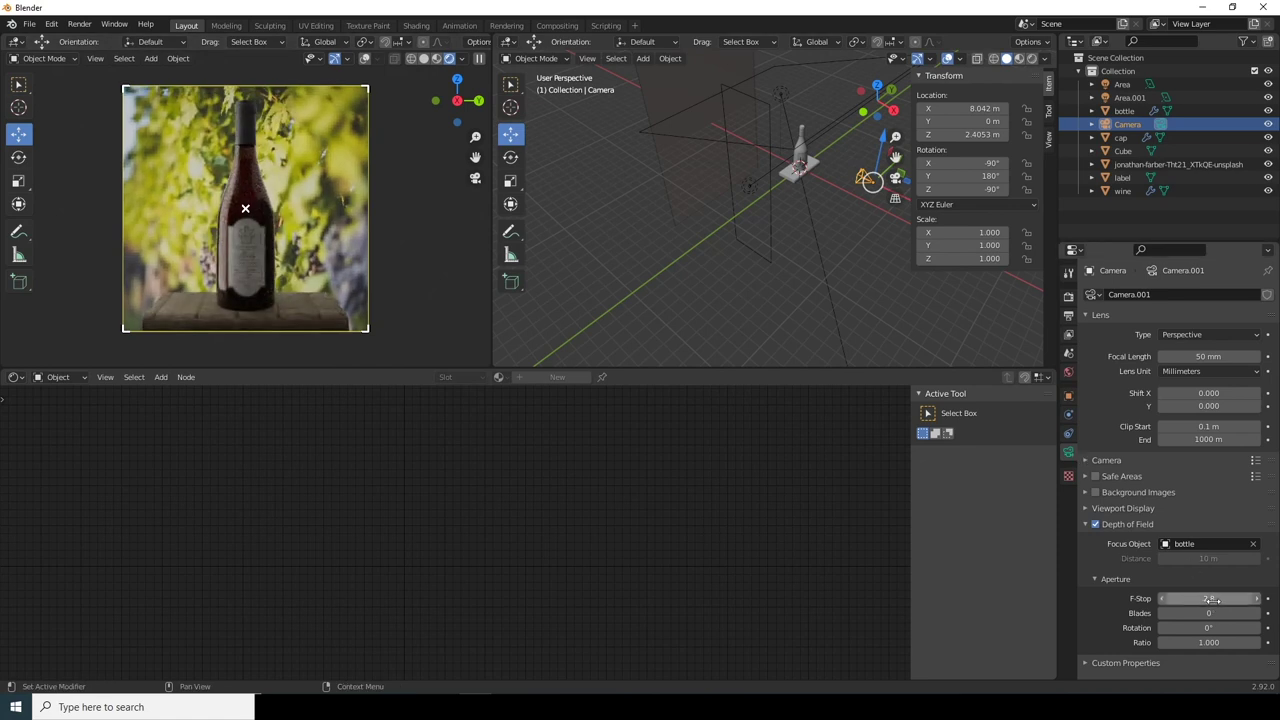
# Step: Lower the camera's aperture F-Stop to 0.7 and deselect the camera
pyautogui.moveTo(1210, 600); pyautogui.dragTo(1148, 598)
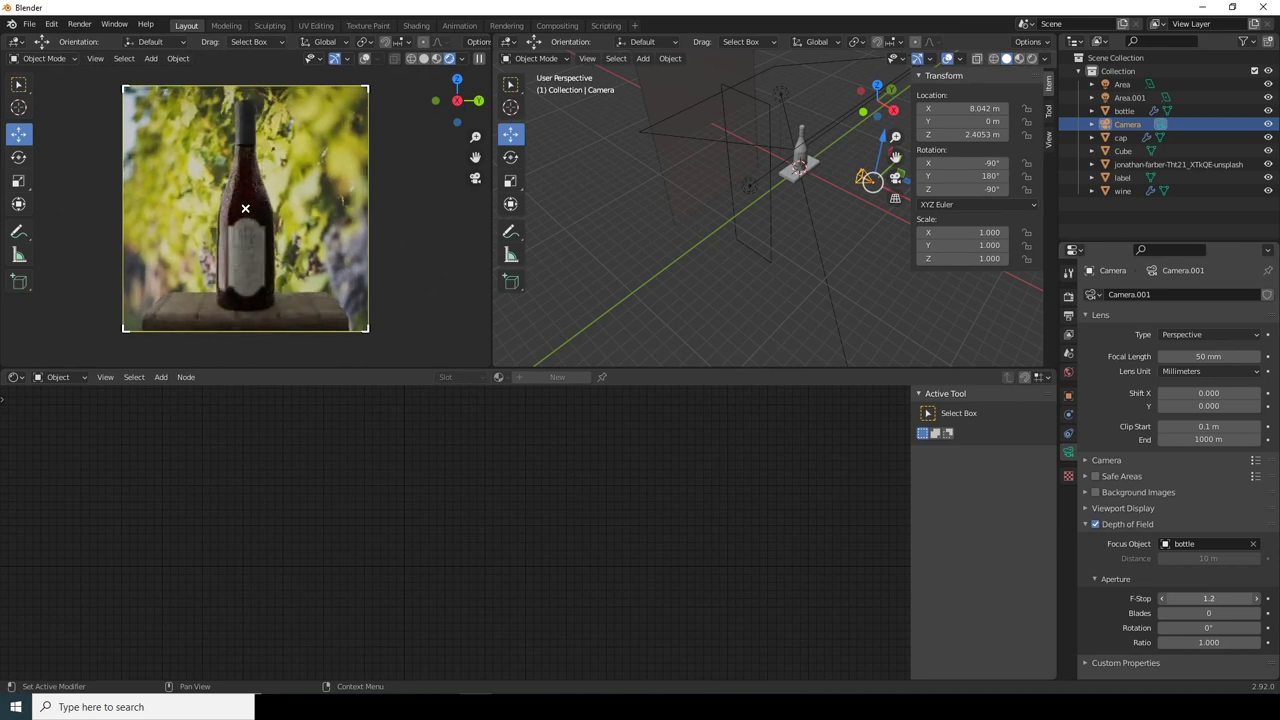
pyautogui.moveTo(1208, 598); pyautogui.dragTo(1188, 598)
pyautogui.moveTo(1108, 598)
pyautogui.mouseDown()
pyautogui.moveTo(1068, 598)
pyautogui.moveTo(1108, 598)
pyautogui.mouseUp()
pyautogui.click(636, 199)
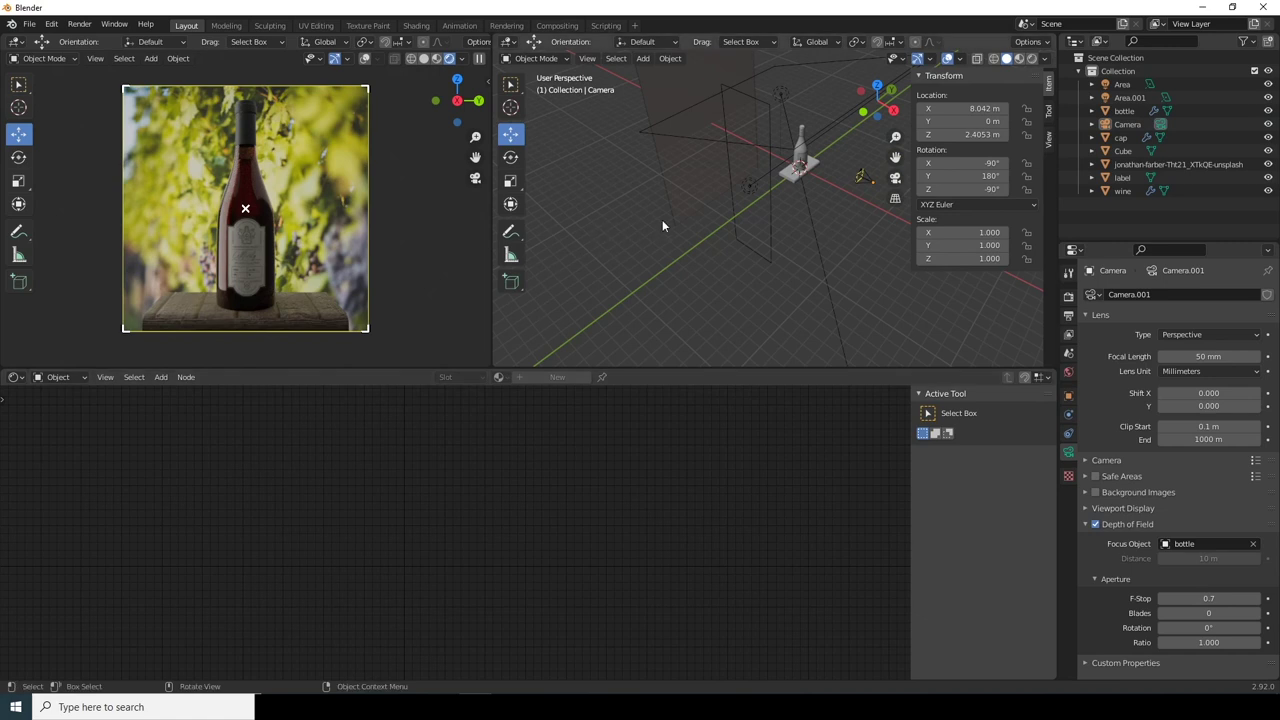
# Step: Duplicate the 900 W area light beside the bottle in place
pyautogui.moveTo(727, 262); pyautogui.dragTo(780, 224, button='middle')
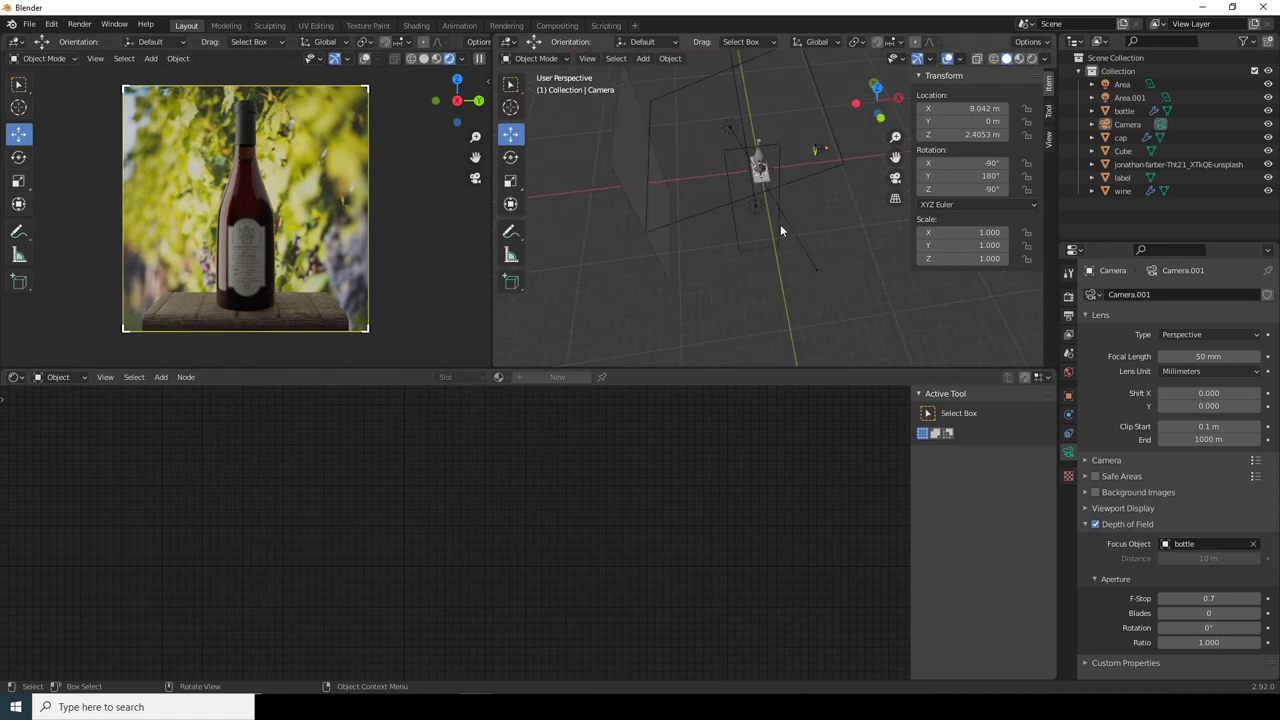
pyautogui.click(779, 225)
pyautogui.hotkey('shift', 'd')
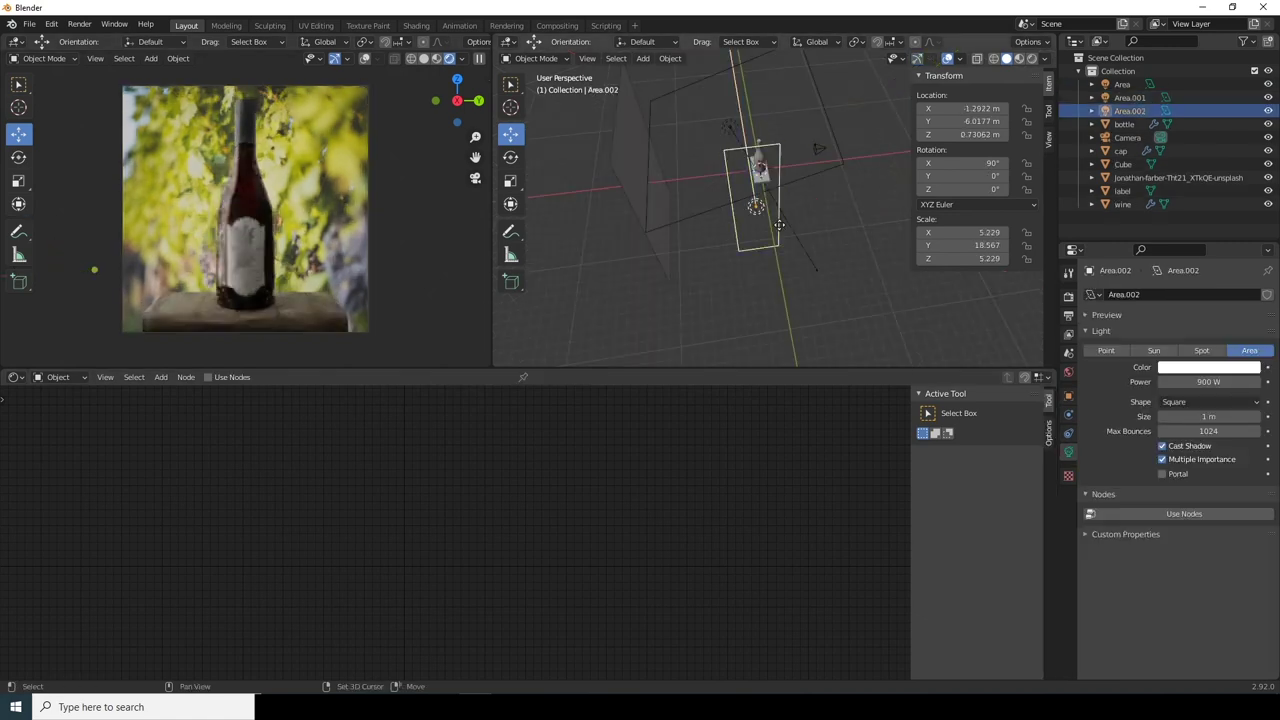
pyautogui.press('Escape')
# Step: Rotate the duplicated area light about -61.3° around Z and scale it by about 5.86 along global X
pyautogui.click(510, 157)
pyautogui.moveTo(800, 238); pyautogui.dragTo(750, 232, button='middle')
pyautogui.moveTo(750, 232); pyautogui.dragTo(734, 115)
pyautogui.moveTo(749, 234); pyautogui.dragTo(706, 210)
pyautogui.click(510, 181)
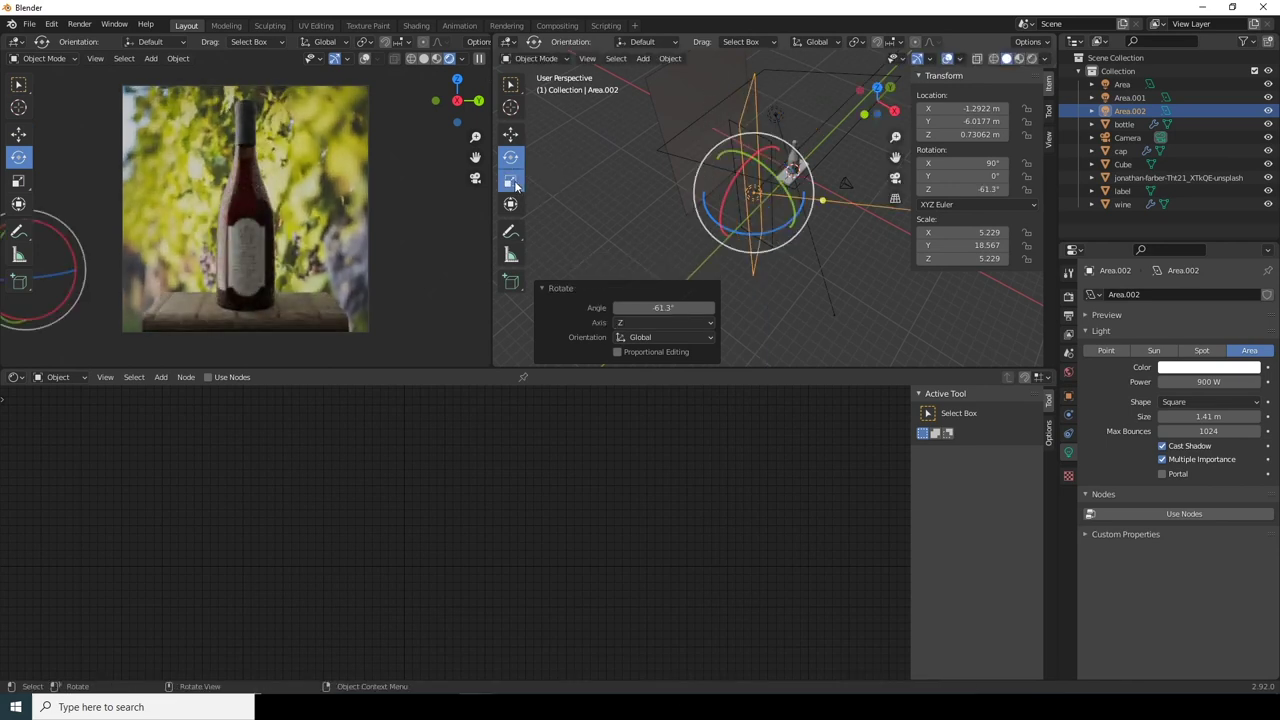
pyautogui.moveTo(792, 228); pyautogui.dragTo(962, 14)
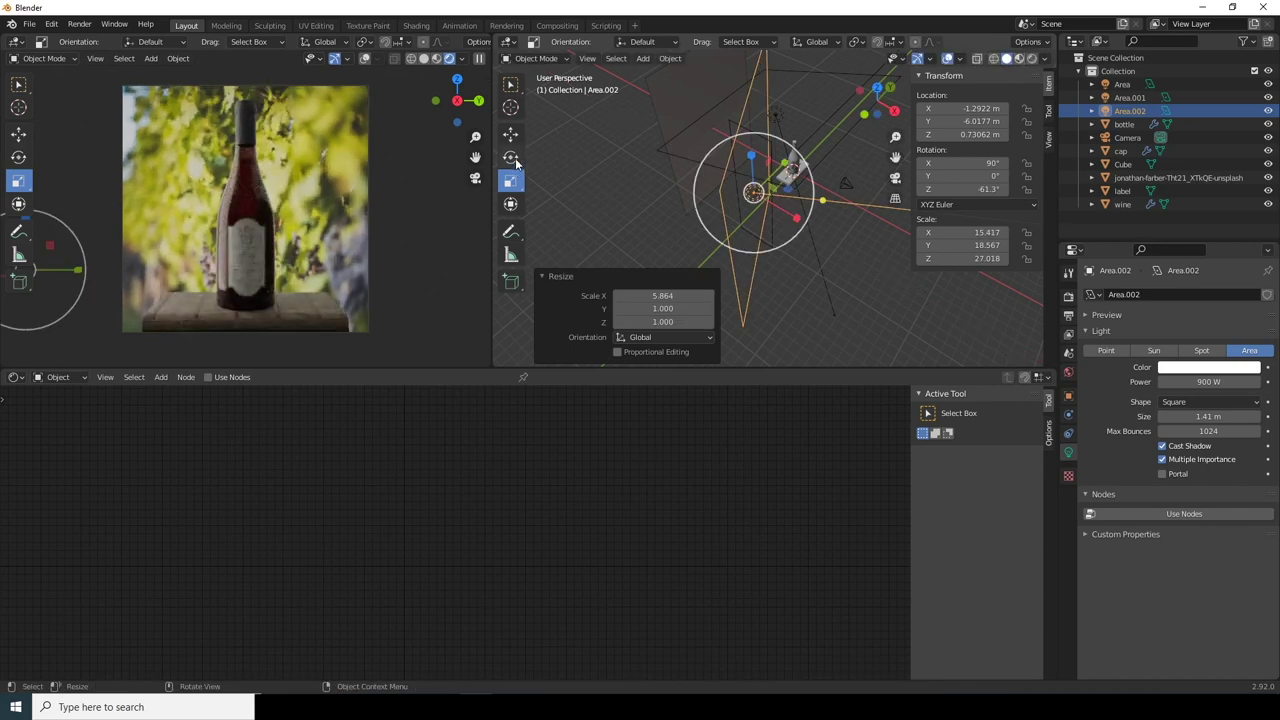
# Step: Tilt the duplicated area light to a rotation of about 53.8° X, 3.56° Y and 73° Z
pyautogui.click(510, 134)
pyautogui.moveTo(800, 180); pyautogui.dragTo(641, 163, button='middle')
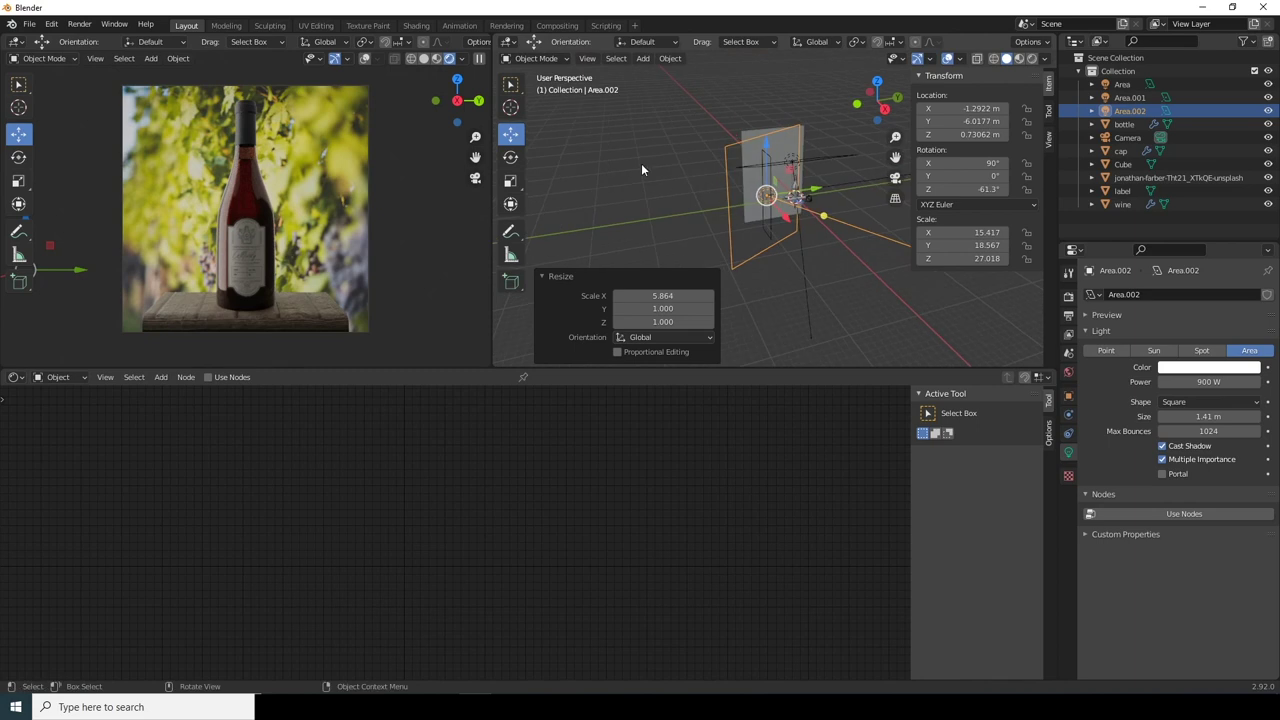
pyautogui.click(511, 158)
pyautogui.moveTo(765, 217); pyautogui.dragTo(746, 153)
# Step: Move the duplicated area light to about X -3.16 m, Y -6.99 m and Z 5.55 m
pyautogui.click(505, 135)
pyautogui.click(507, 135)
pyautogui.moveTo(780, 231); pyautogui.dragTo(710, 220, button='middle')
pyautogui.moveTo(776, 194)
pyautogui.mouseDown()
pyautogui.moveTo(768, 172)
pyautogui.moveTo(780, 172)
pyautogui.mouseUp()
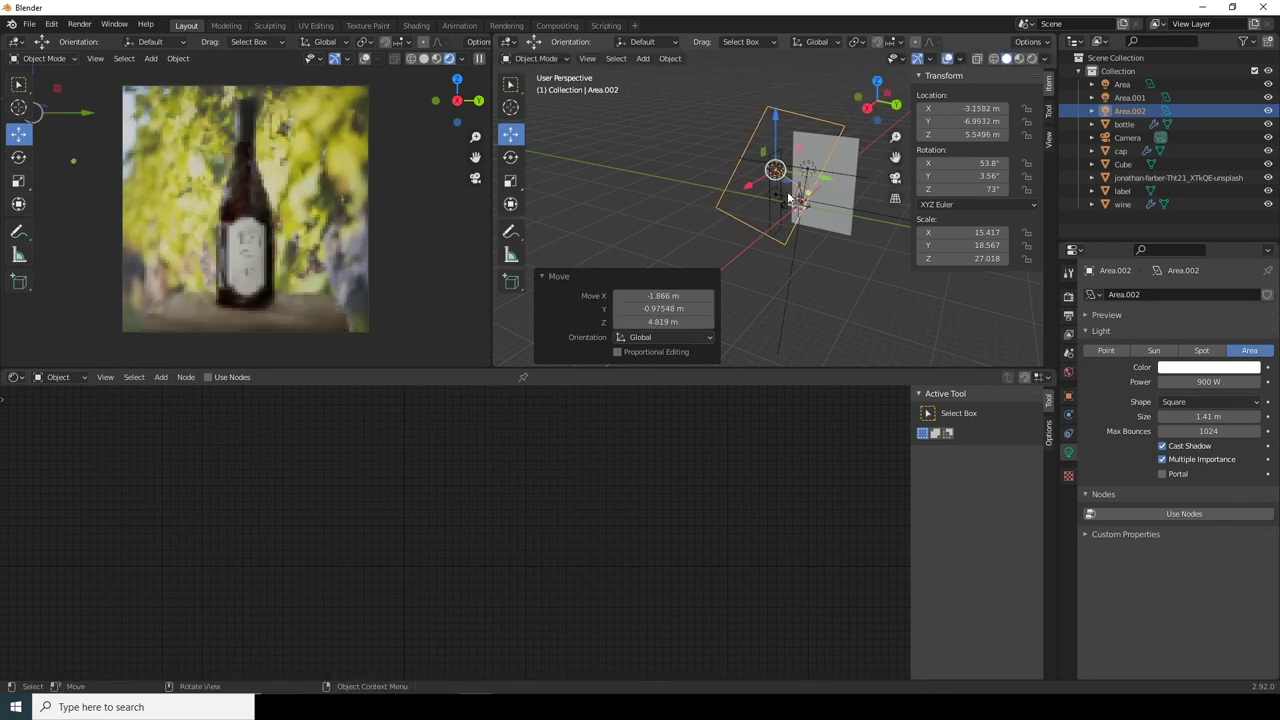
# Step: Toggle the duplicated area light's visibility off and on to compare its effect on the bottle
pyautogui.moveTo(831, 230)
pyautogui.mouseDown(button='middle')
pyautogui.moveTo(830, 211)
pyautogui.moveTo(792, 223)
pyautogui.moveTo(810, 216)
pyautogui.mouseUp(button='middle')
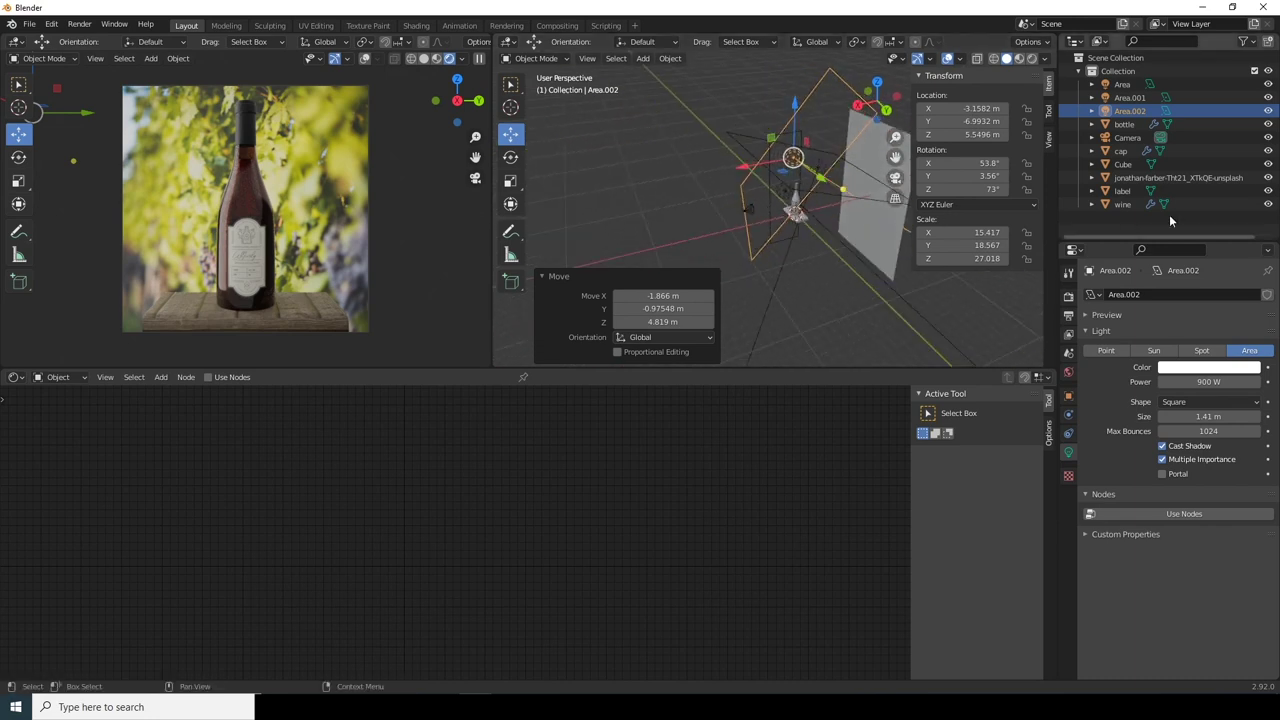
pyautogui.click(1267, 111)
pyautogui.click(1267, 111)
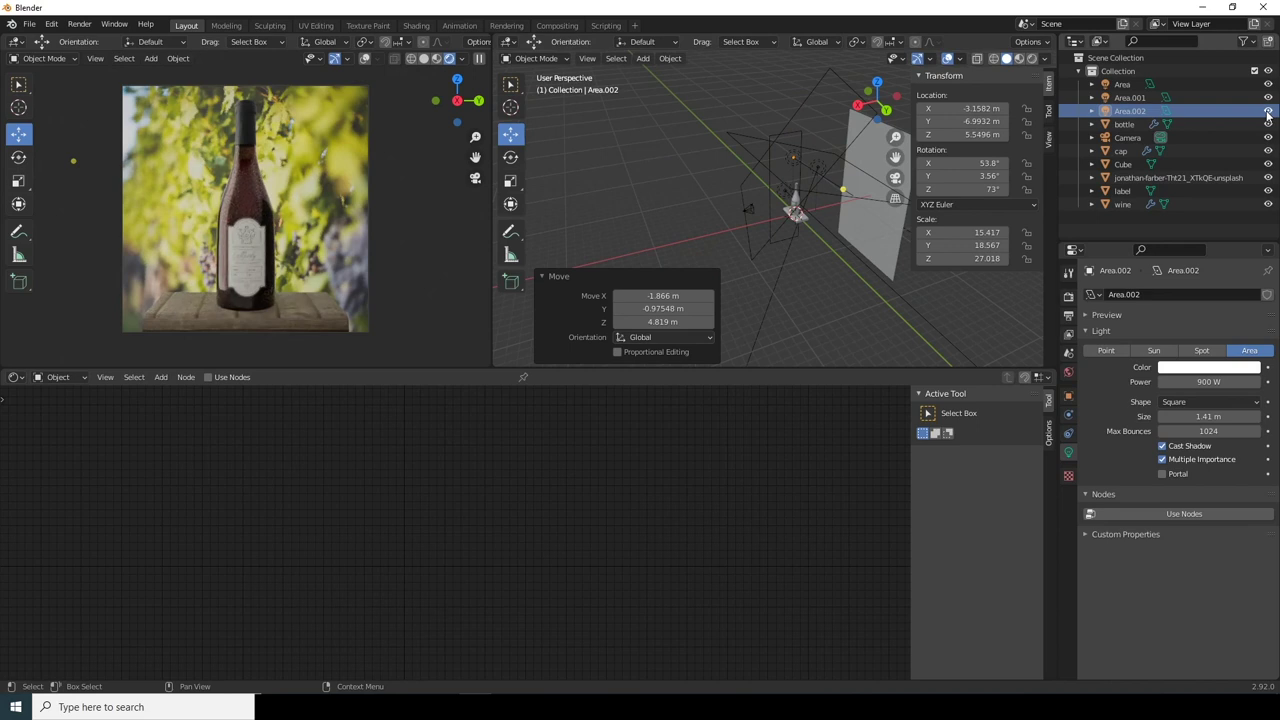
# Step: Move the third area light about 13.3 m along X, to about X 10.16 m
pyautogui.click(789, 204)
pyautogui.moveTo(786, 205); pyautogui.dragTo(756, 217, button='middle')
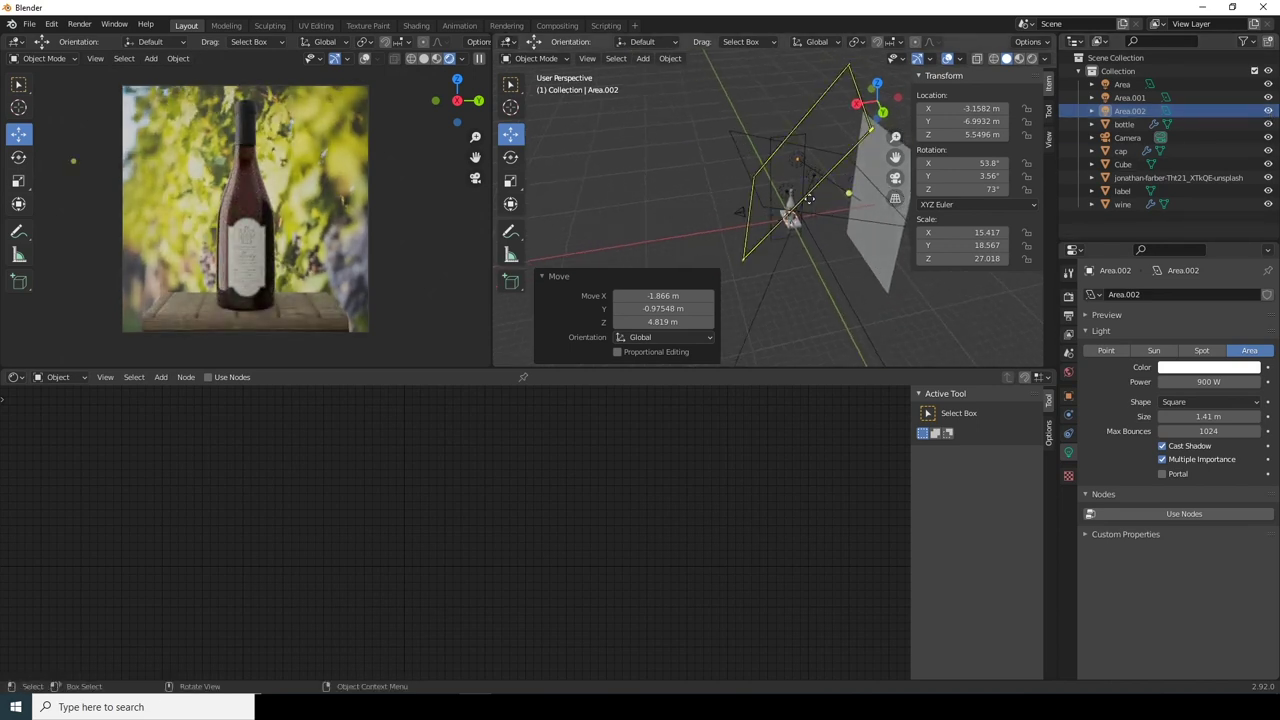
pyautogui.moveTo(848, 170); pyautogui.dragTo(816, 169, button='middle')
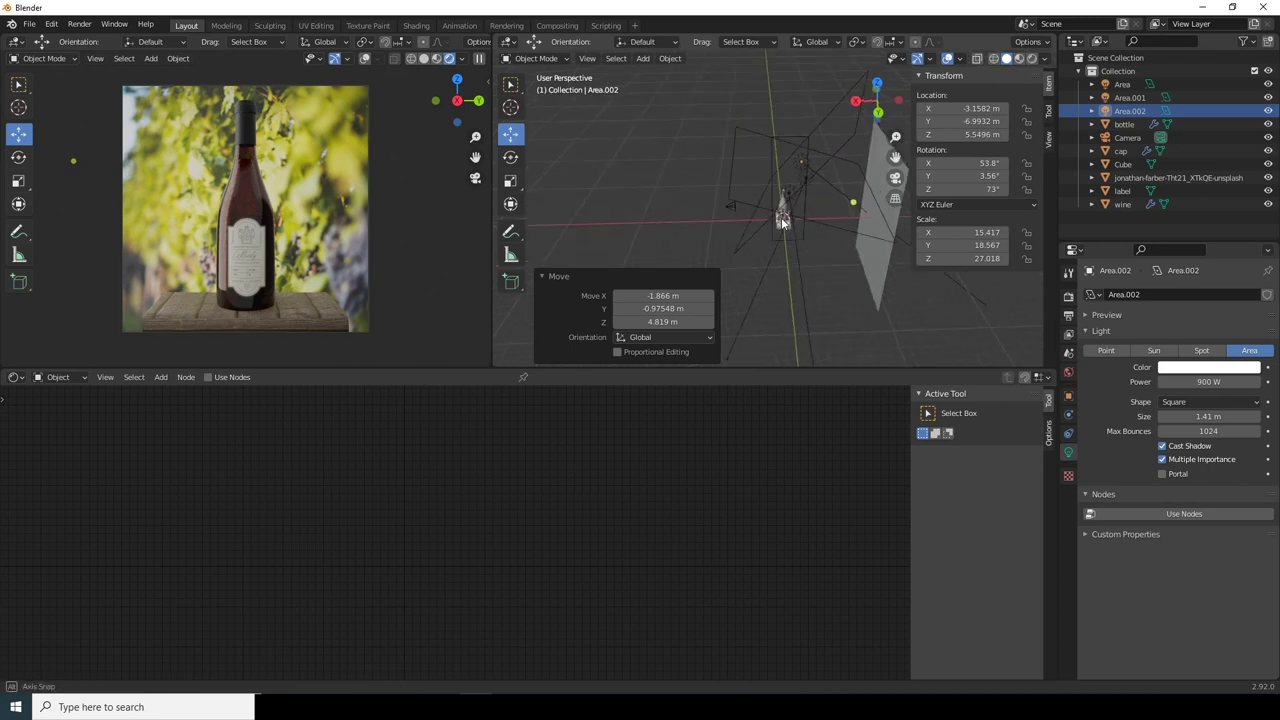
pyautogui.click(816, 169)
pyautogui.moveTo(776, 165); pyautogui.dragTo(668, 146)
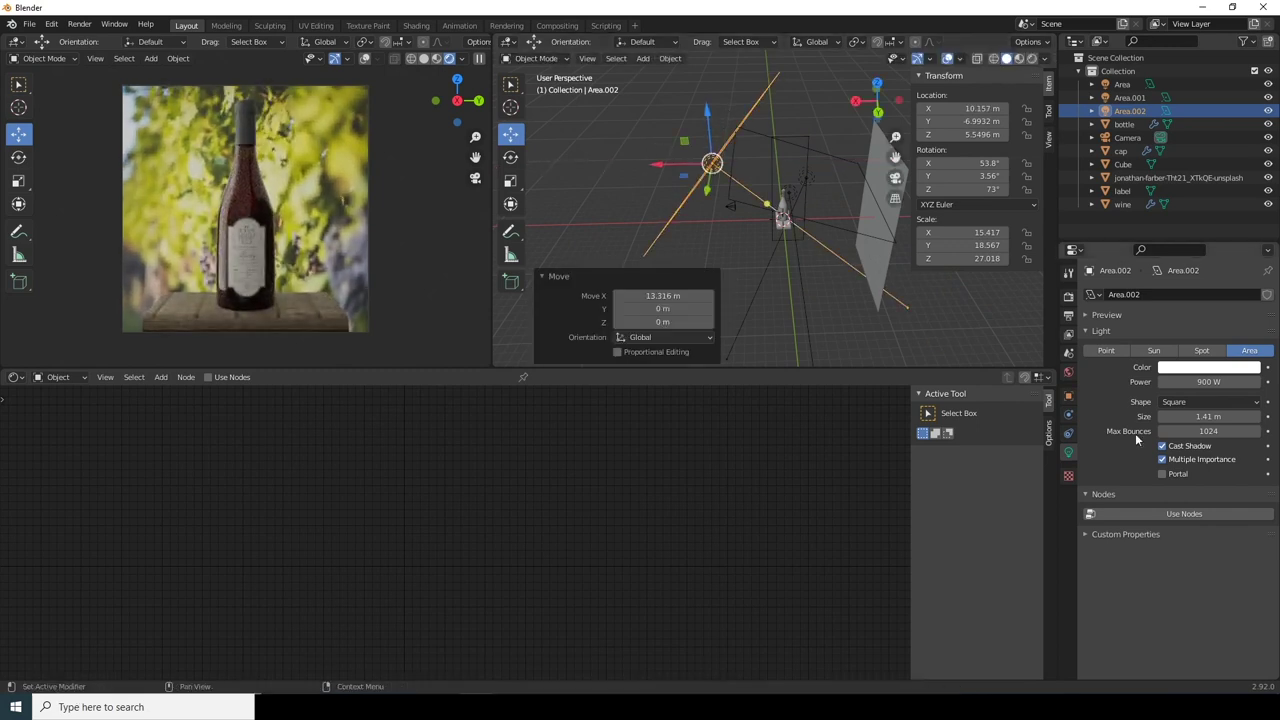
# Step: Set the third area light's power to 300 W
pyautogui.click(1207, 382)
pyautogui.write('300')
pyautogui.press('Return')
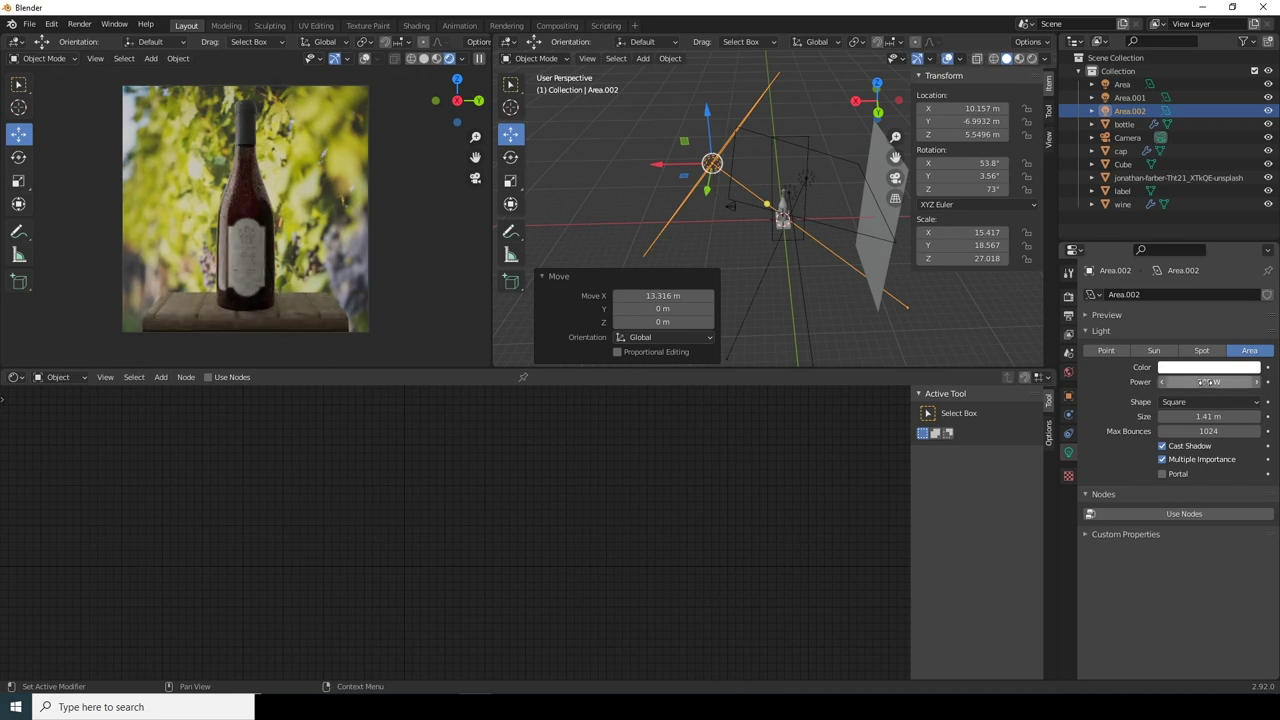
# Step: Select the camera and shift it slightly along the X axis
pyautogui.click(728, 209)
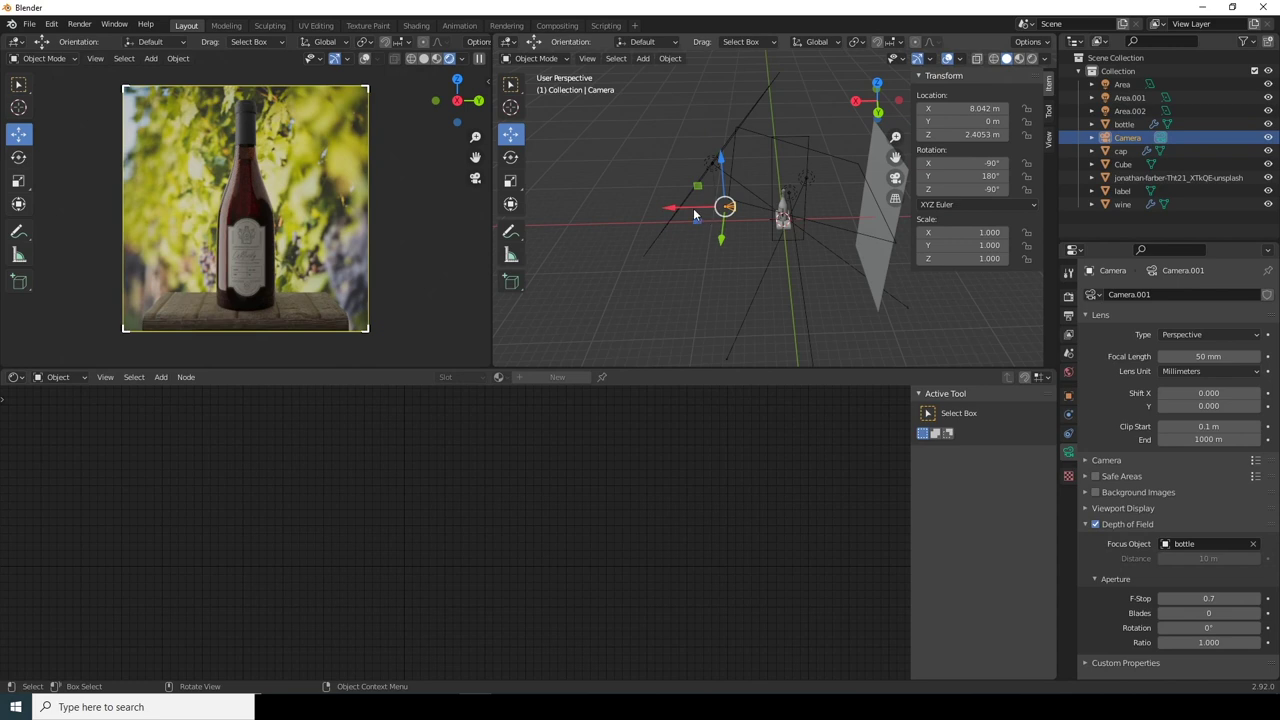
pyautogui.moveTo(676, 209); pyautogui.dragTo(680, 205)
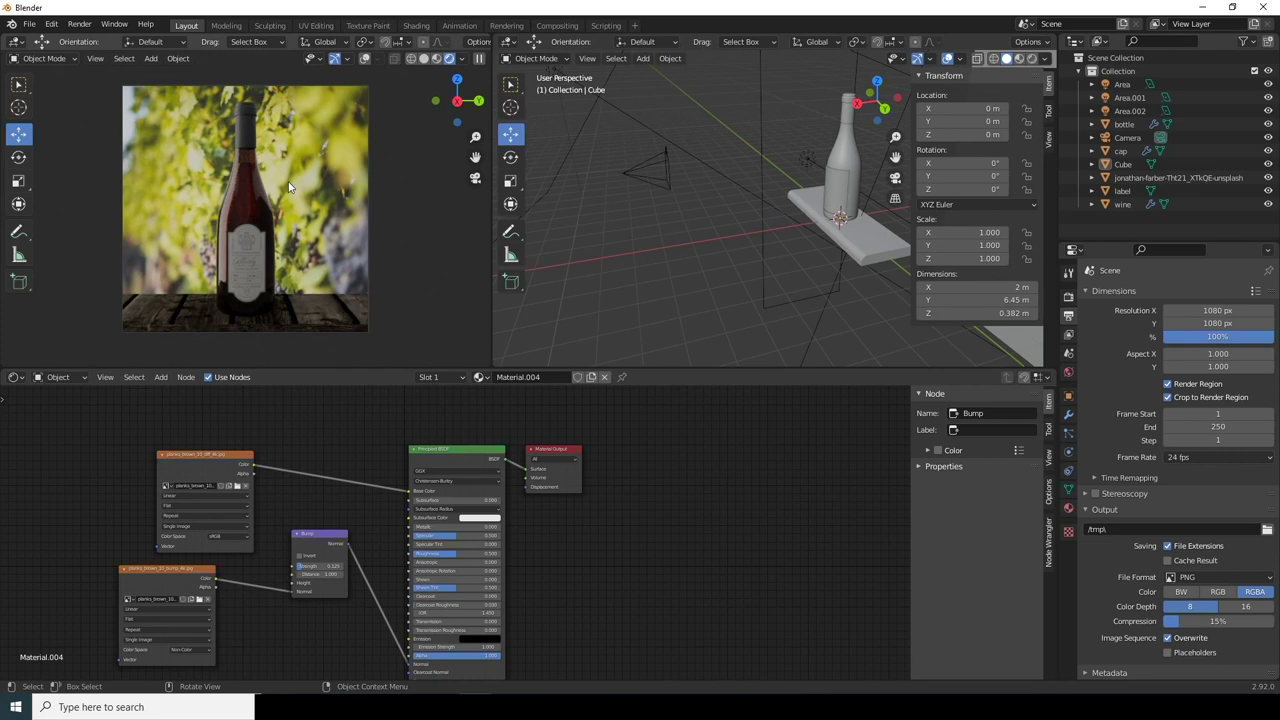
# Step: Render the final still image of the wine bottle scene
pyautogui.click(79, 24)
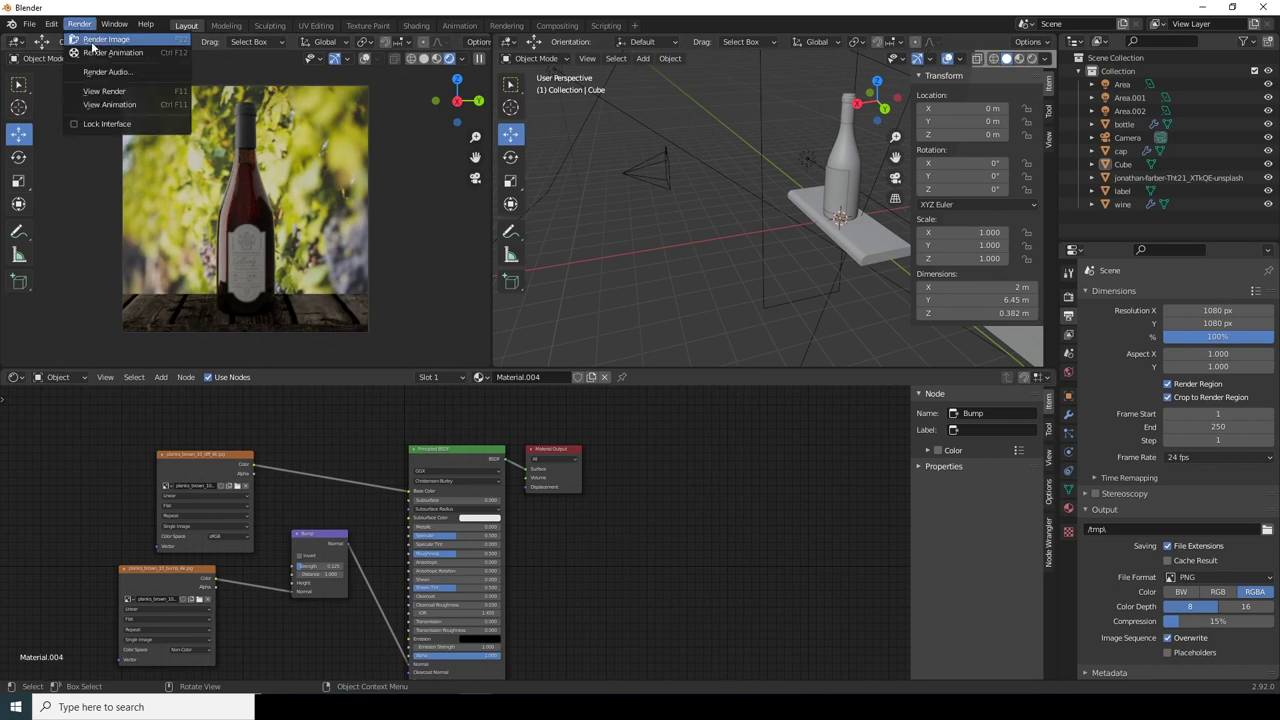
pyautogui.click(91, 41)
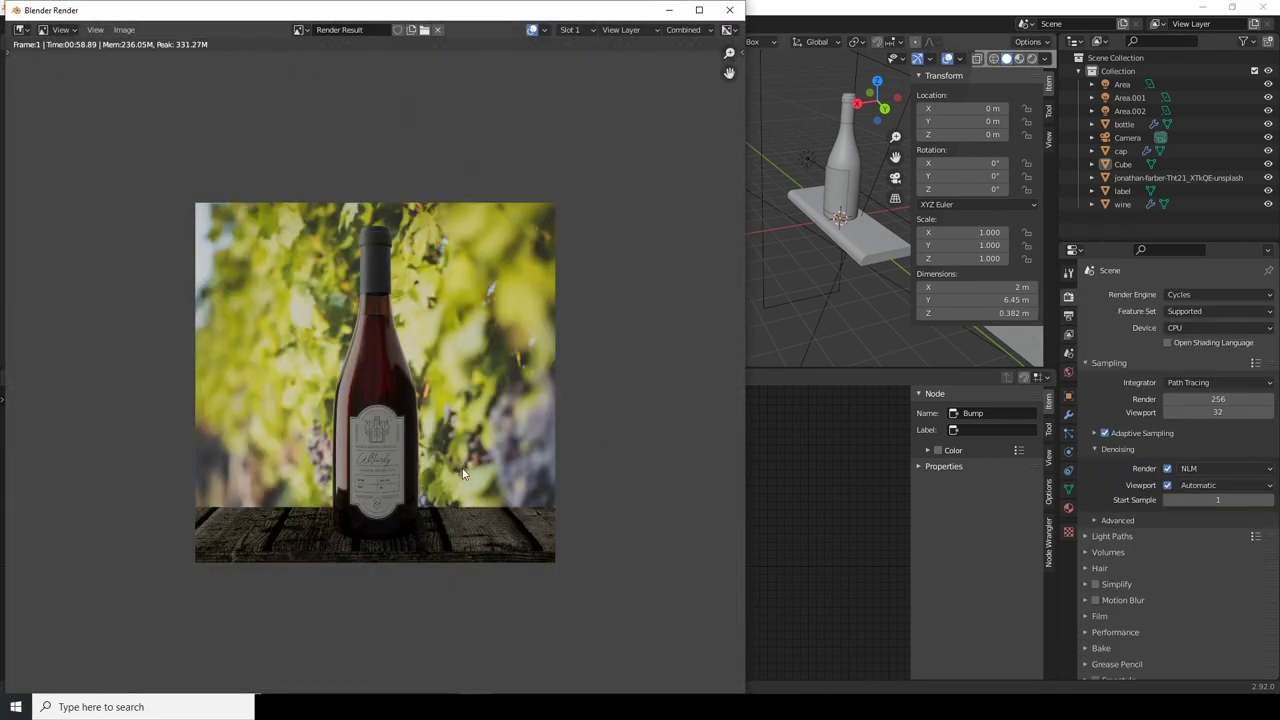